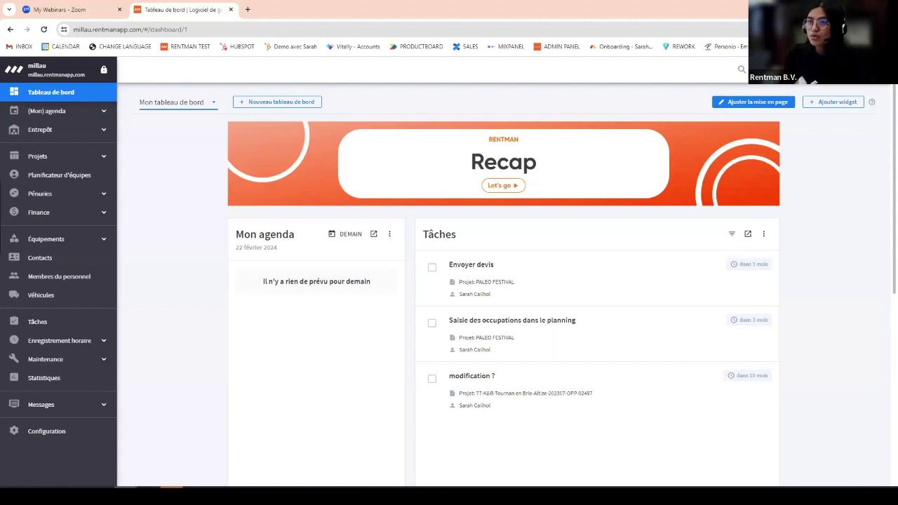
Open the projects list and examine the statuses and progress indicators of this year's projects
{"action": "left_click", "coordinate": [86, 156]}
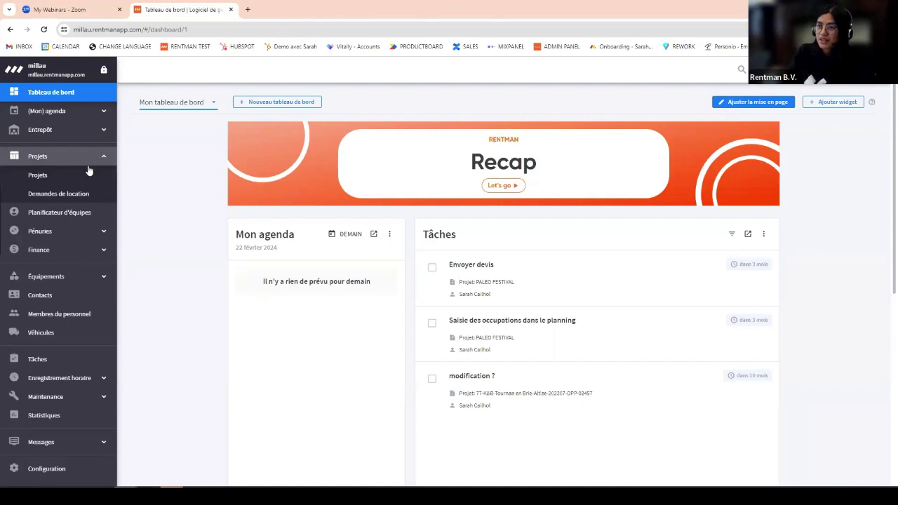
{"action": "left_click", "coordinate": [87, 174]}
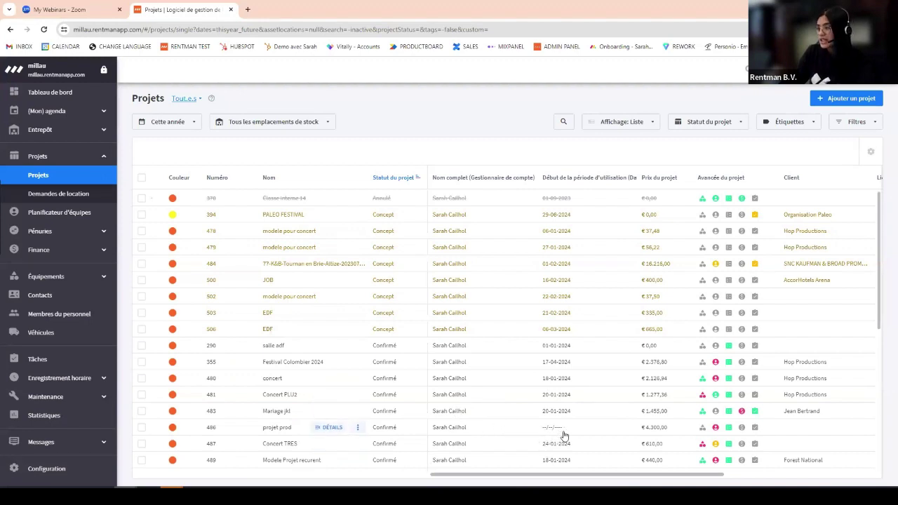
{"action": "scroll", "coordinate": [574, 424], "scroll_direction": "down", "scroll_amount": 2}
{"action": "scroll", "coordinate": [351, 214], "scroll_direction": "up", "scroll_amount": 2}
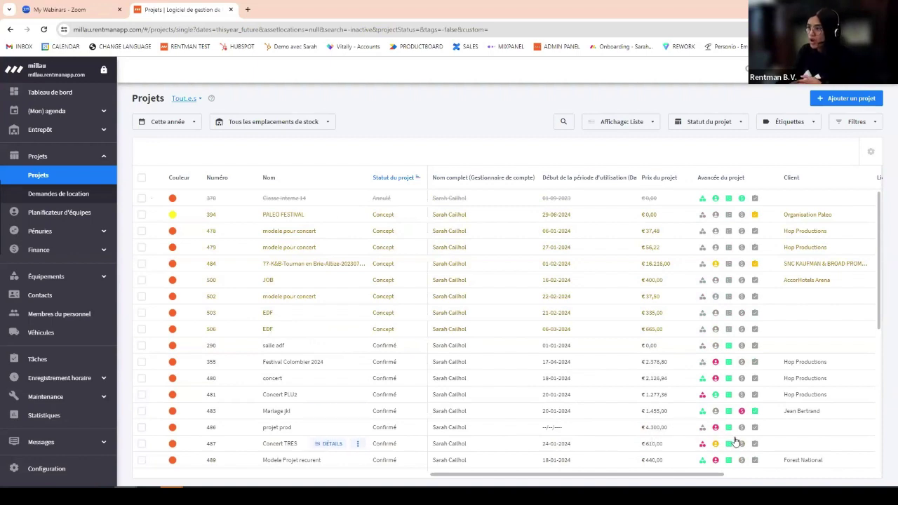
{"action": "scroll", "coordinate": [751, 225], "scroll_direction": "down", "scroll_amount": 1}
{"action": "scroll", "coordinate": [743, 295], "scroll_direction": "down", "scroll_amount": 2}
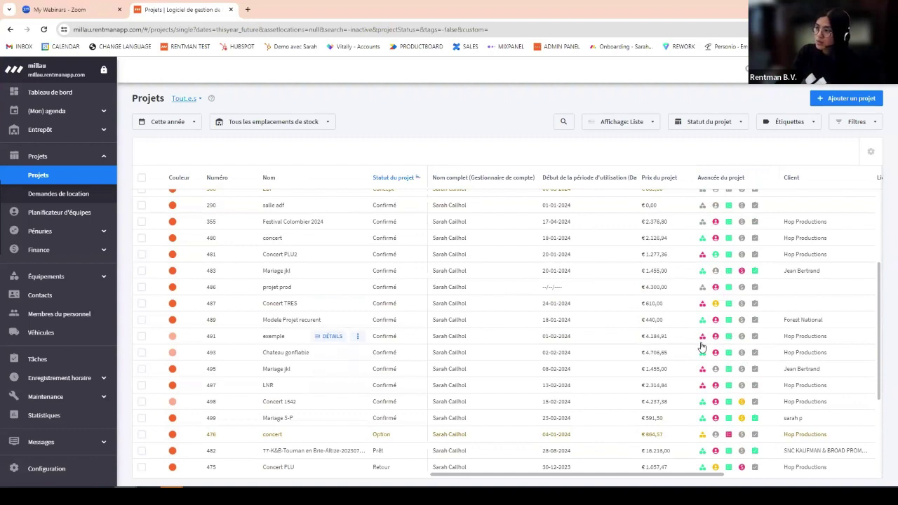
{"action": "mouse_move", "coordinate": [702, 343]}
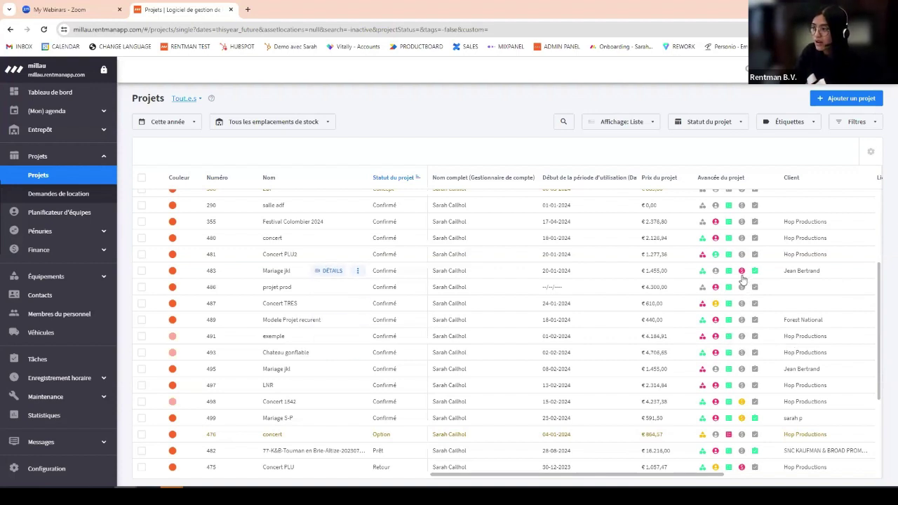
{"action": "mouse_move", "coordinate": [744, 276]}
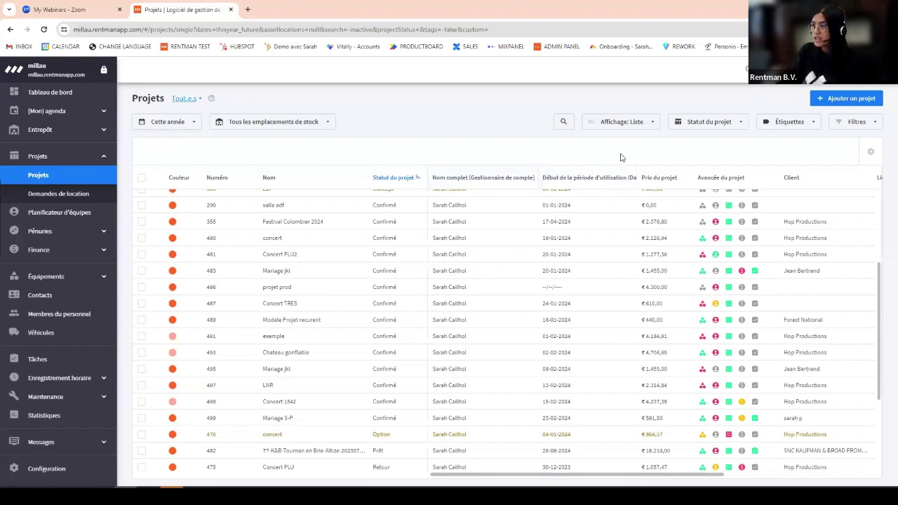
Display the projects in the Calendrier view for février 2024
{"action": "left_click", "coordinate": [655, 124]}
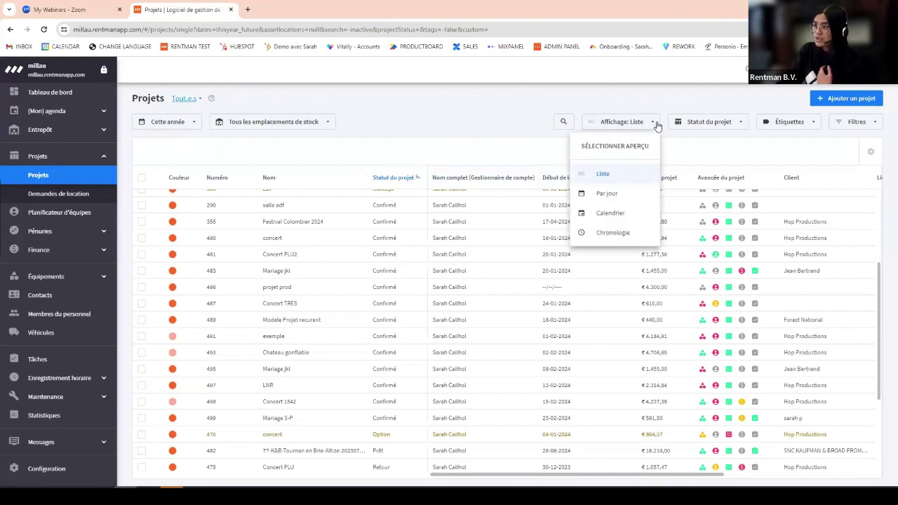
{"action": "left_click", "coordinate": [609, 214]}
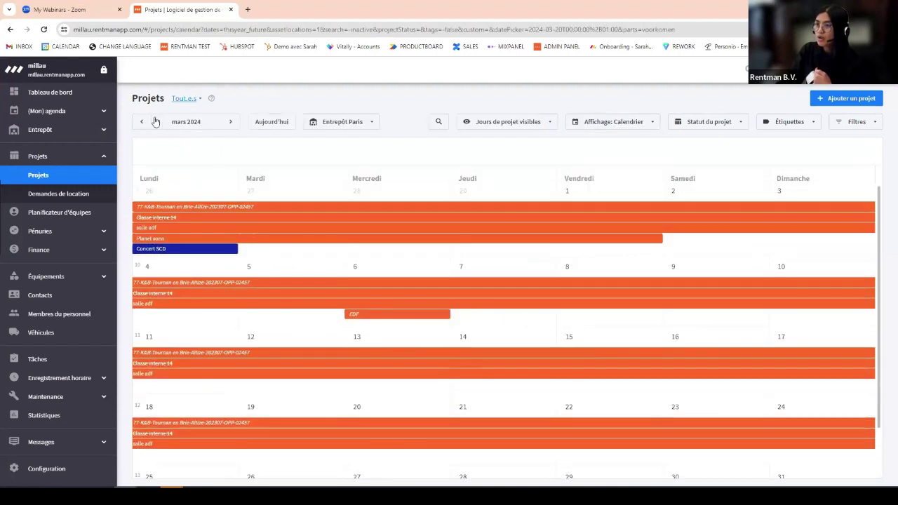
{"action": "left_click", "coordinate": [141, 125]}
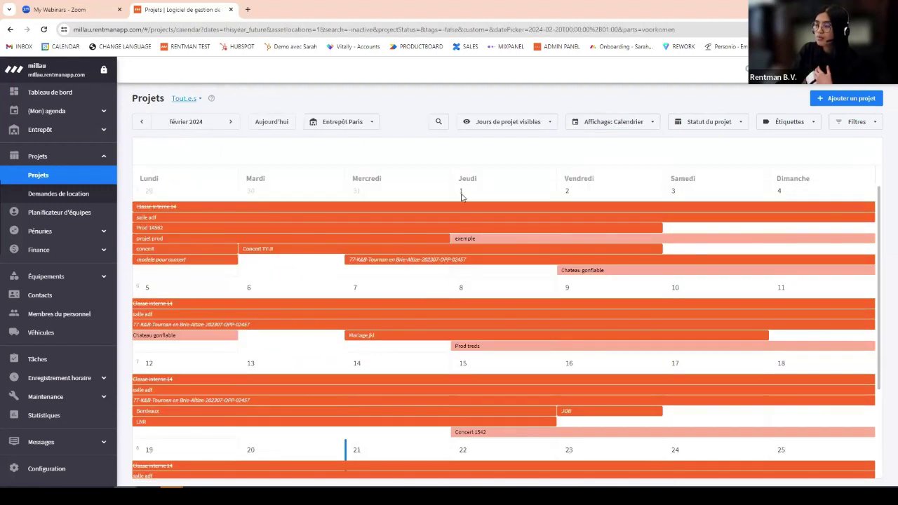
Return the projects overview to the Liste view and look at the additional filter options
{"action": "left_click", "coordinate": [649, 123]}
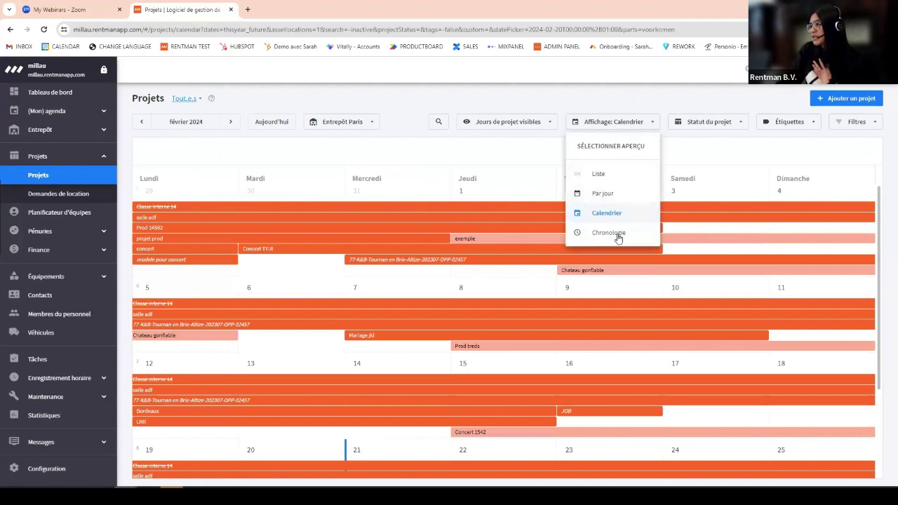
{"action": "left_click", "coordinate": [598, 175]}
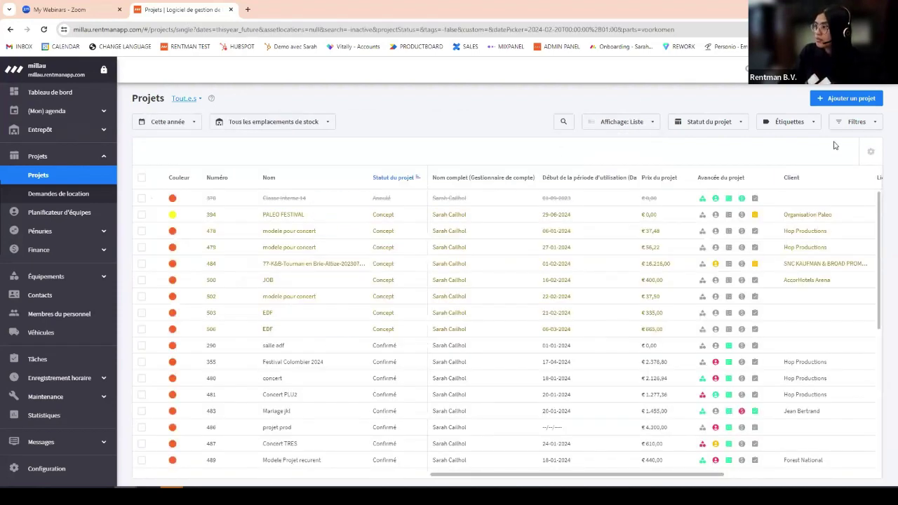
{"action": "left_click", "coordinate": [855, 130]}
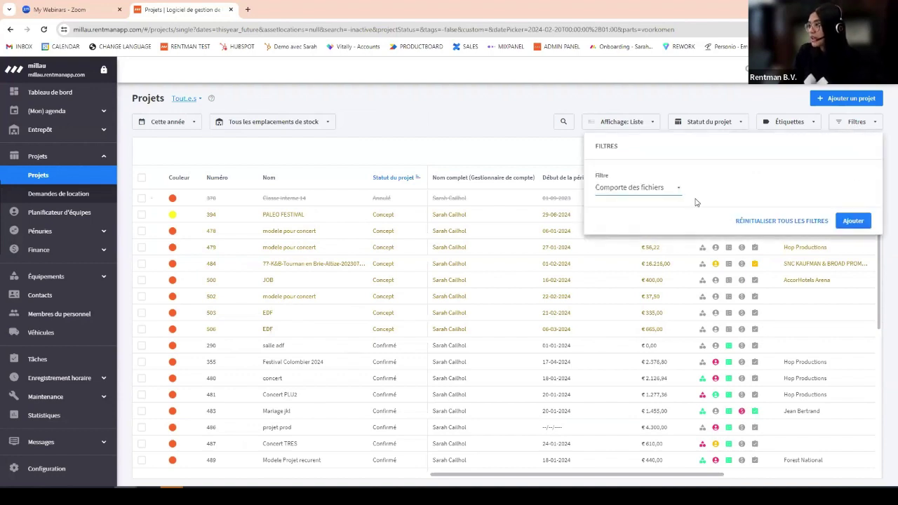
{"action": "left_click", "coordinate": [670, 98]}
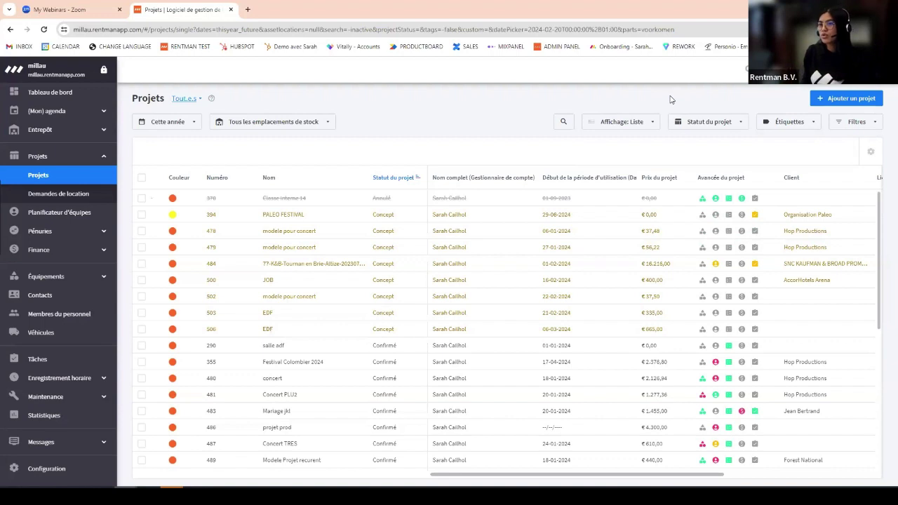
Add a new standard project based on the Projet vide template
{"action": "left_click", "coordinate": [837, 104]}
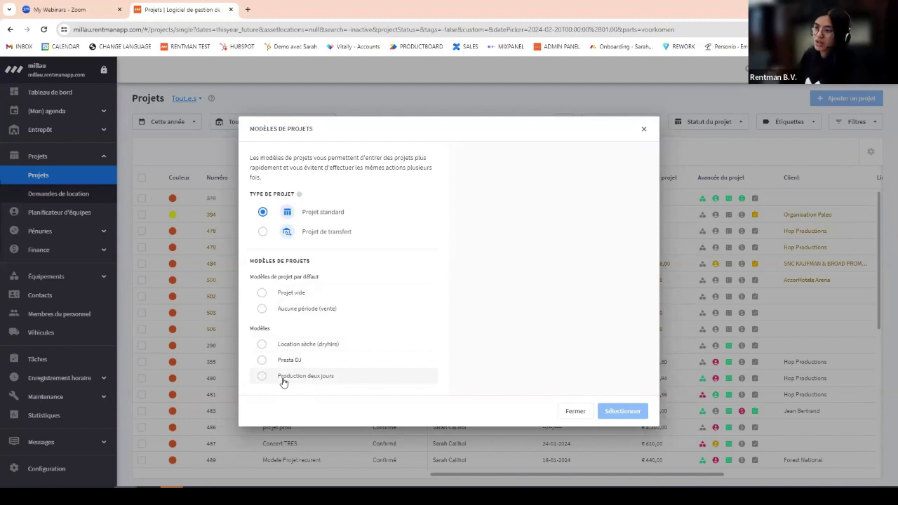
{"action": "left_click", "coordinate": [303, 297]}
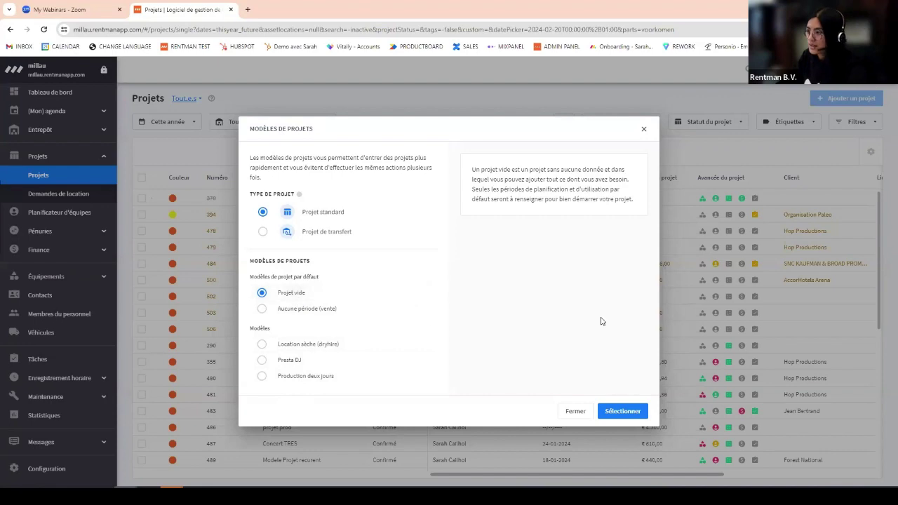
{"action": "left_click", "coordinate": [622, 411]}
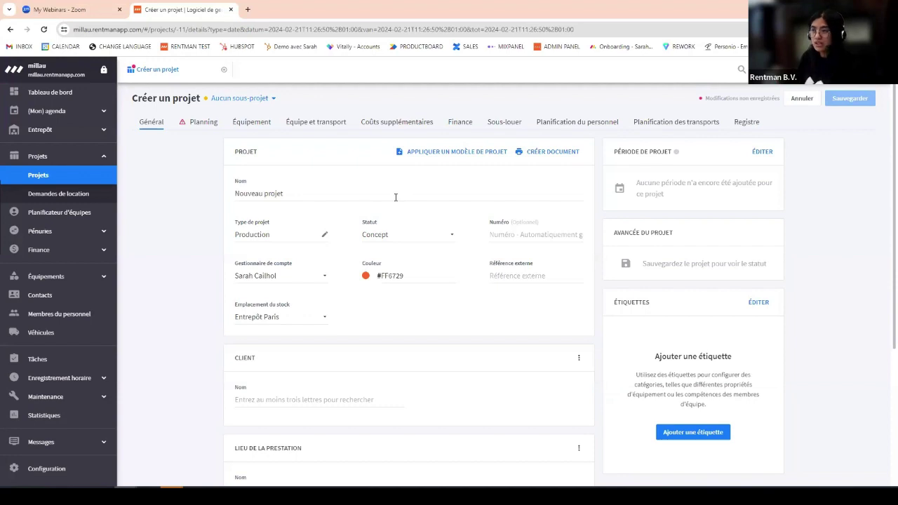
Name the new project "Concert OUI"
{"action": "left_click_drag", "start_coordinate": [396, 195], "coordinate": [217, 201]}
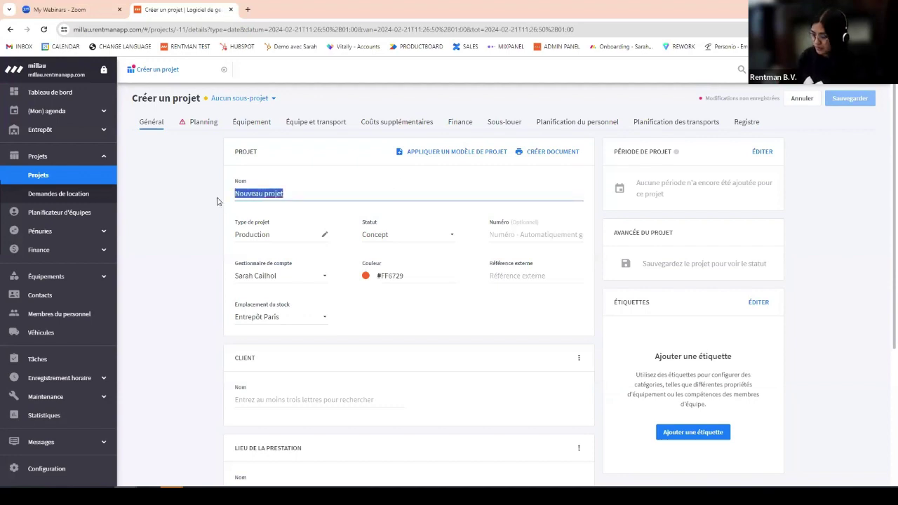
{"action": "key", "text": "BackSpace"}
{"action": "type", "text": "Concert"}
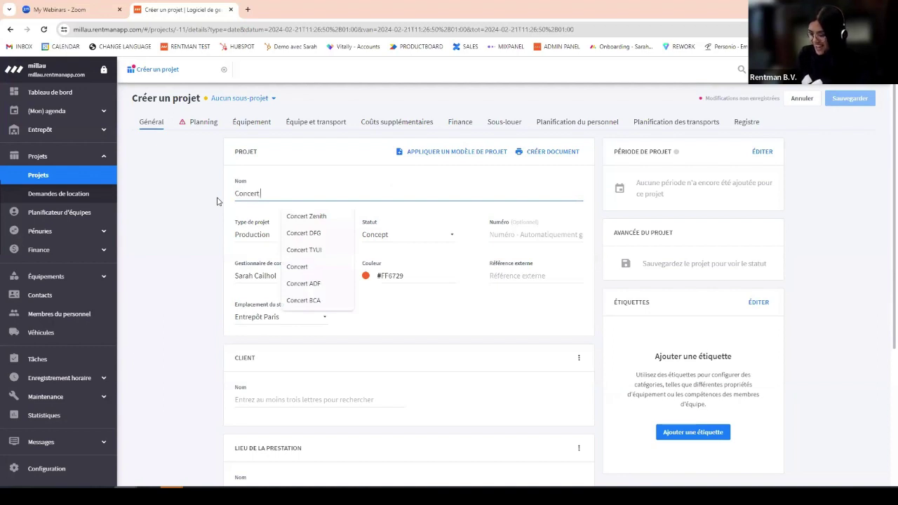
{"action": "type", "text": " OUI"}
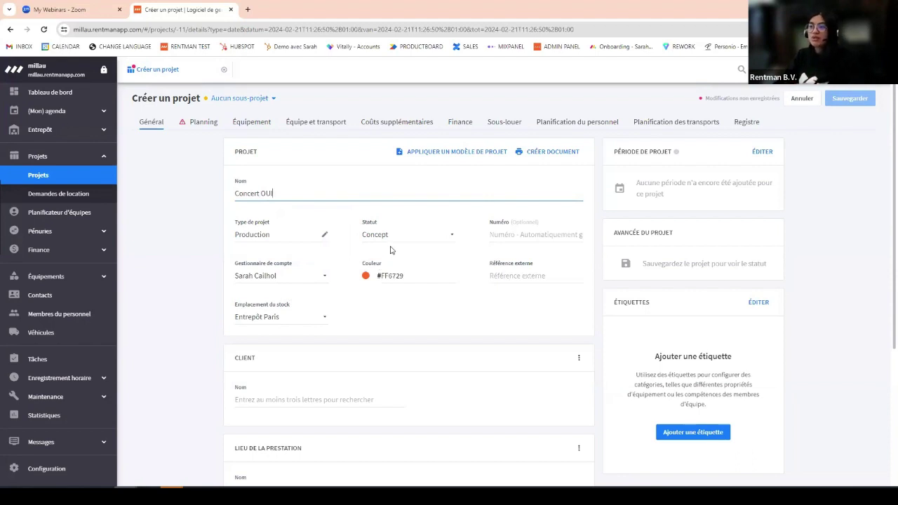
Set the project colour to the saved dark blue #1328a8
{"action": "left_click", "coordinate": [366, 278]}
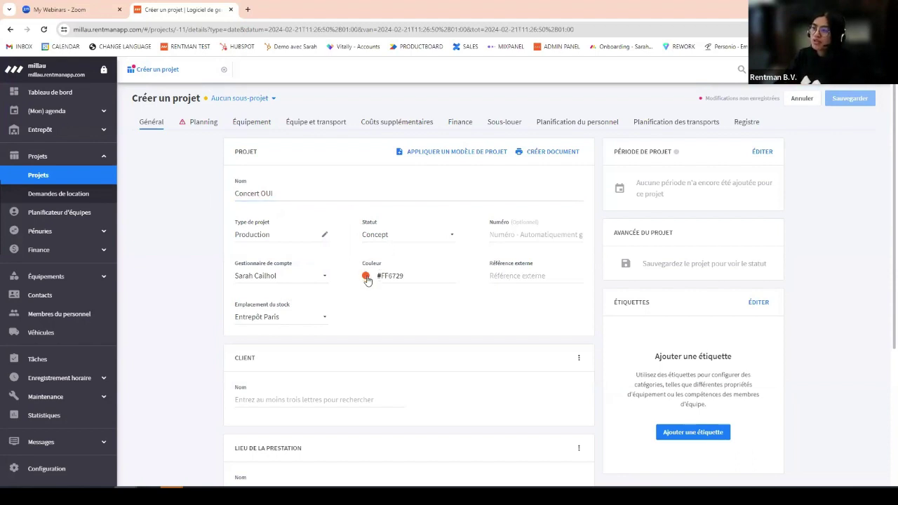
{"action": "left_click", "coordinate": [380, 267]}
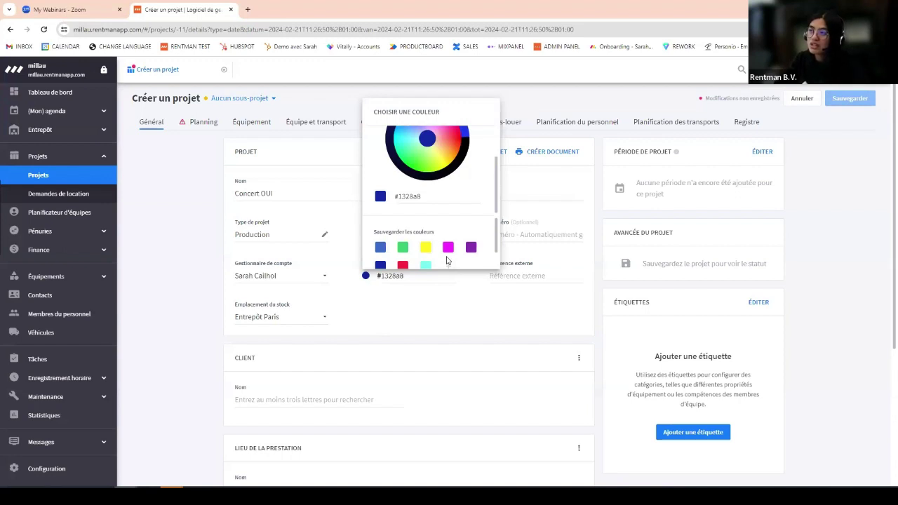
{"action": "left_click", "coordinate": [474, 303]}
Assign Hop Productions as the project's client, copy its contact details into the project, and read the client's rate note
{"action": "scroll", "coordinate": [479, 308], "scroll_direction": "down", "scroll_amount": 2}
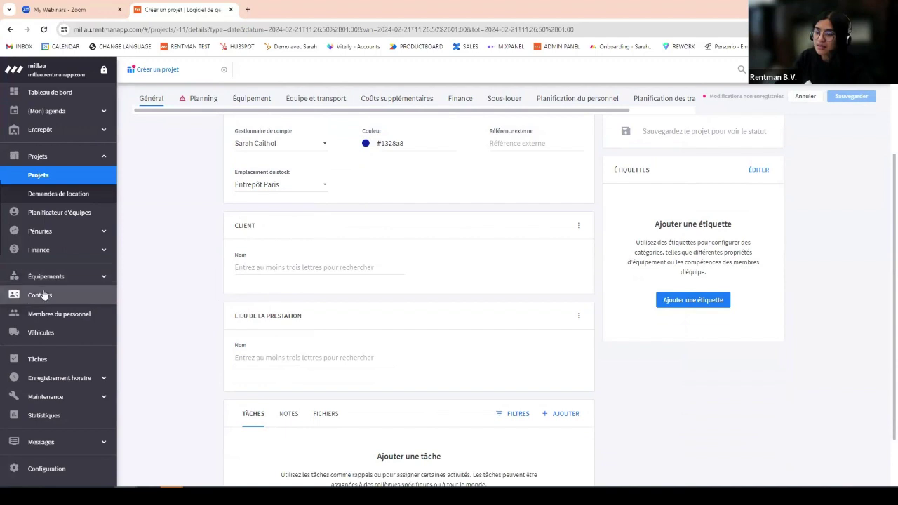
{"action": "left_click", "coordinate": [275, 265]}
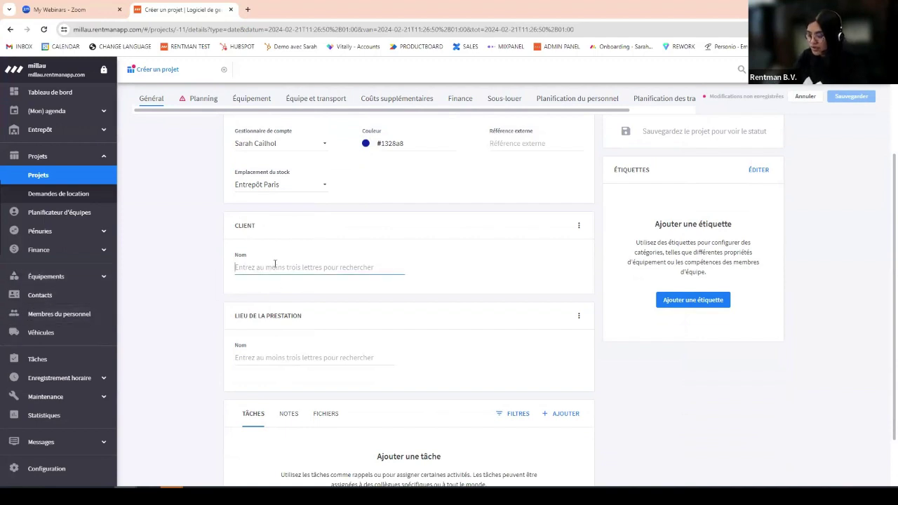
{"action": "type", "text": "hop"}
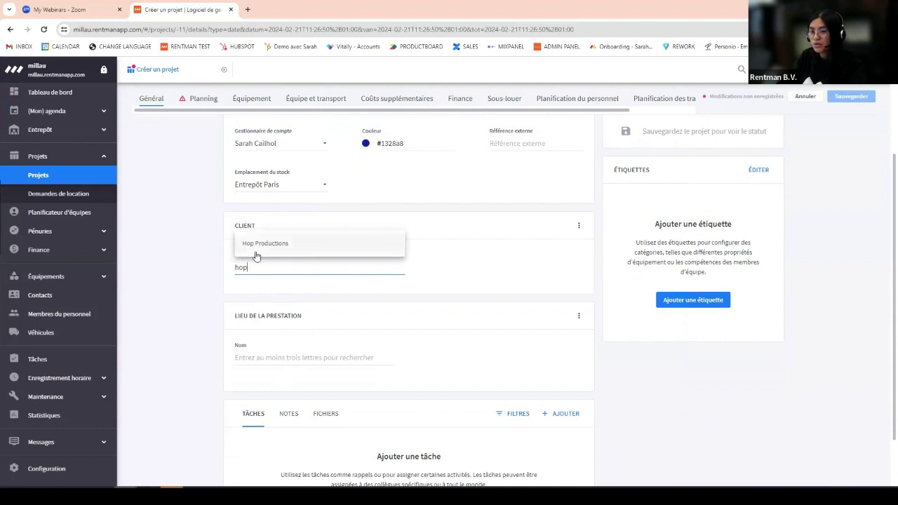
{"action": "left_click", "coordinate": [256, 254]}
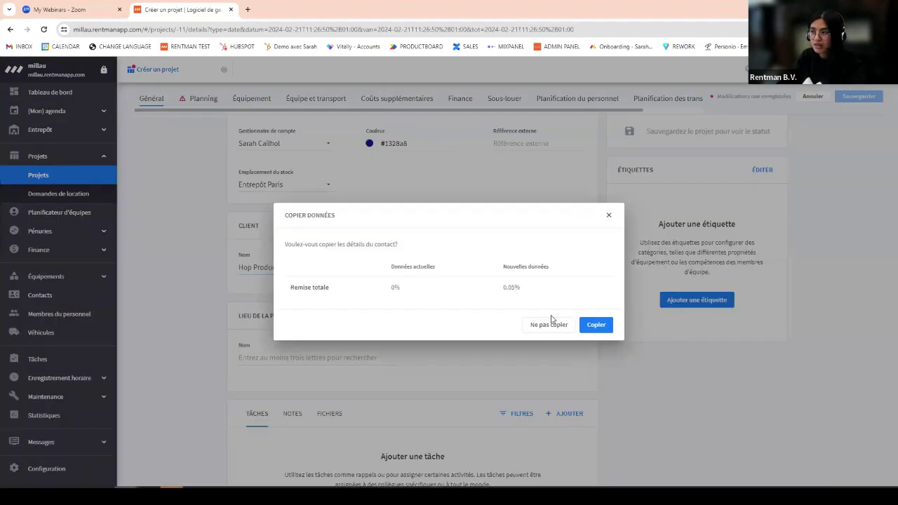
{"action": "left_click", "coordinate": [604, 327]}
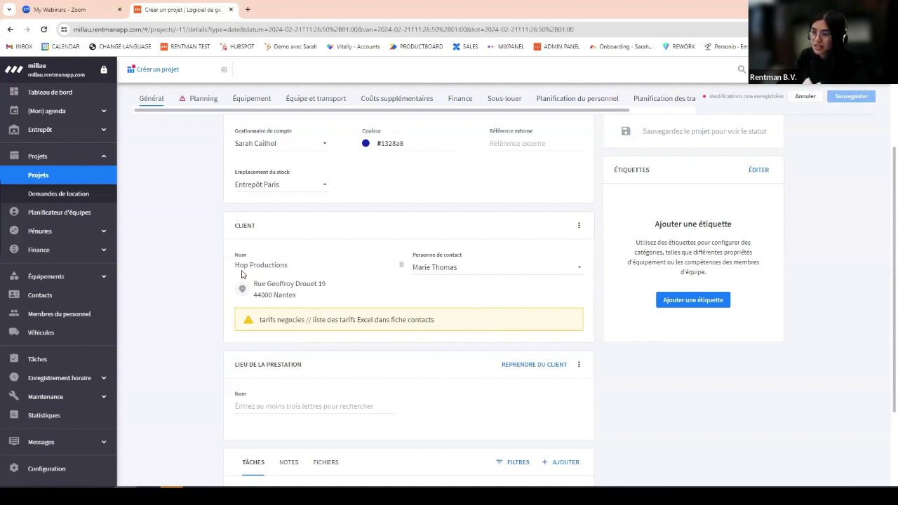
{"action": "left_click_drag", "start_coordinate": [259, 320], "coordinate": [456, 322]}
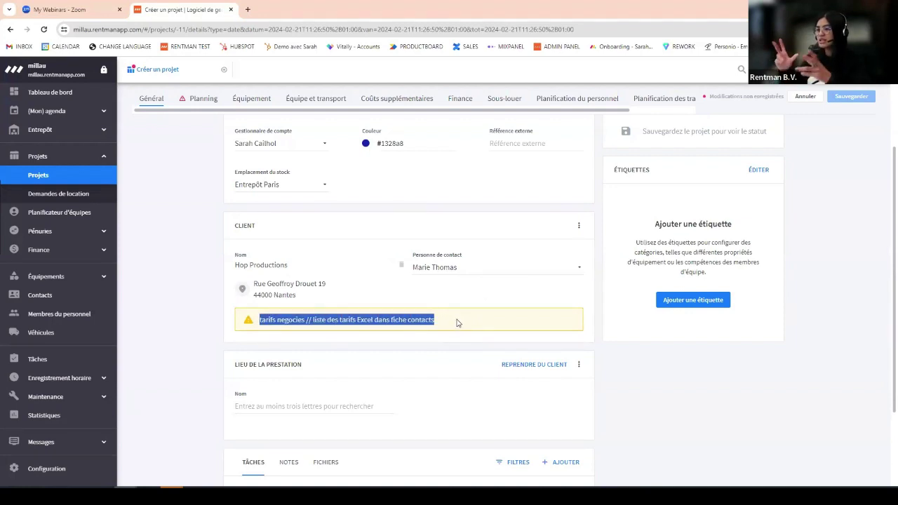
{"action": "left_click", "coordinate": [462, 318]}
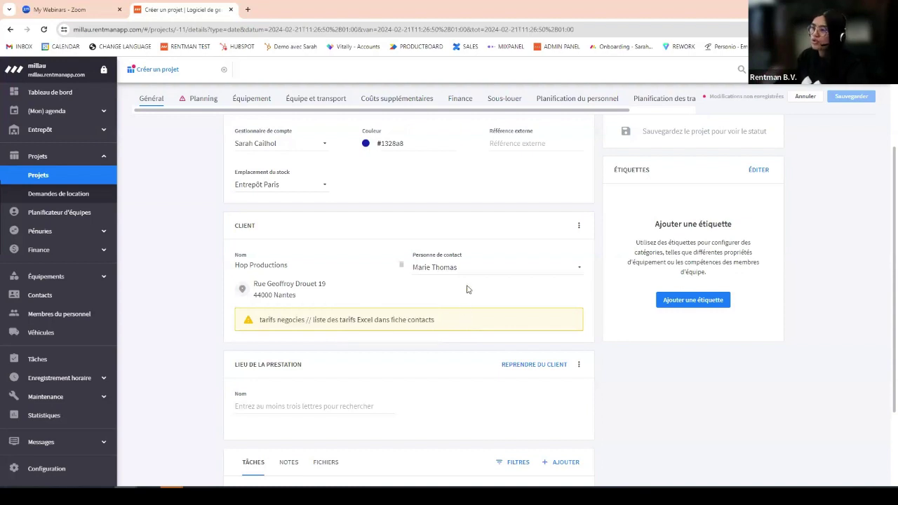
Set AccorHotels Arena as the project's event location (Lieu de la prestation)
{"action": "left_click", "coordinate": [312, 412]}
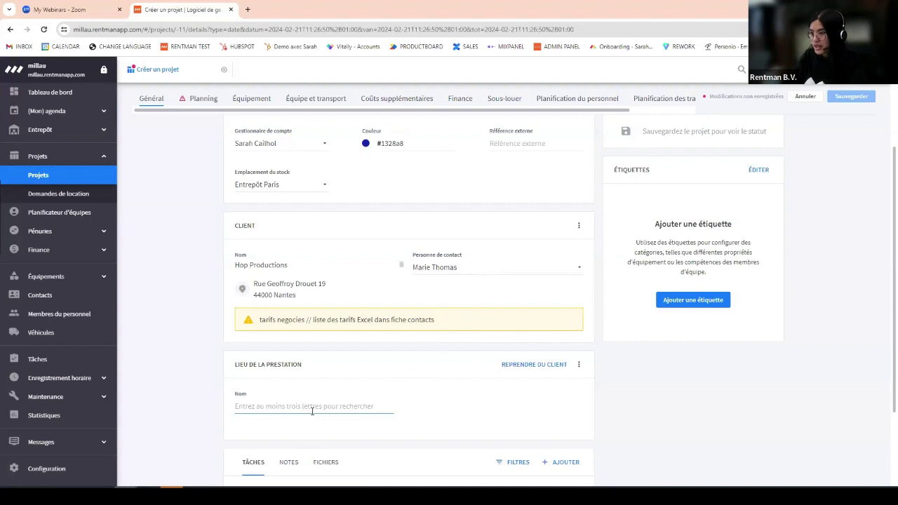
{"action": "type", "text": "acc"}
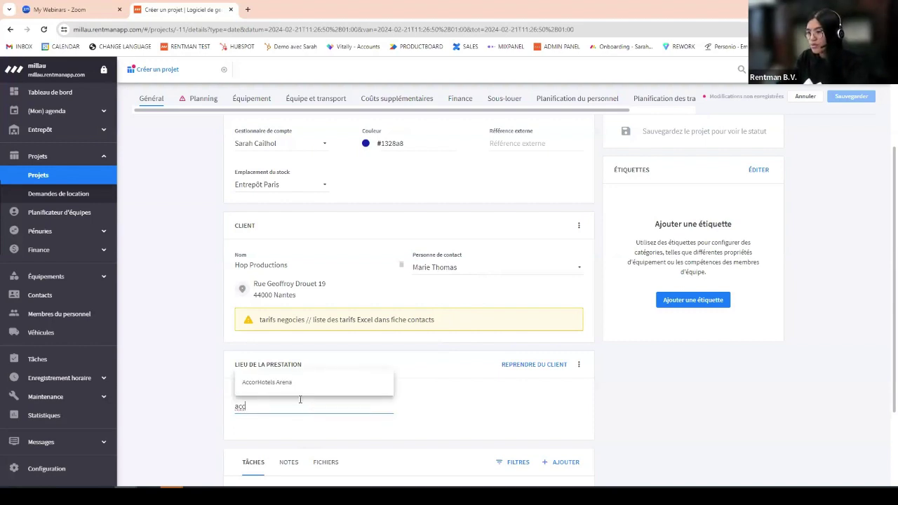
{"action": "left_click", "coordinate": [298, 390]}
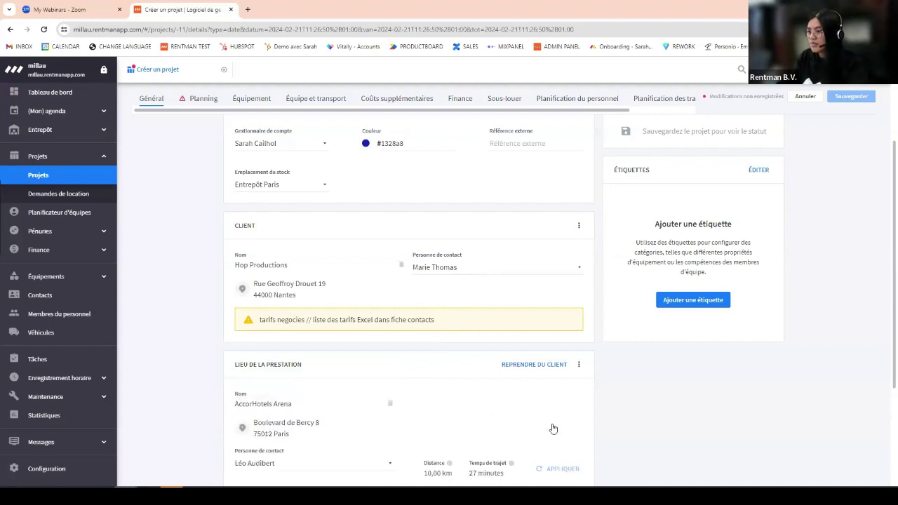
Look at the add and edit options for the project's client and event location
{"action": "scroll", "coordinate": [642, 379], "scroll_direction": "down", "scroll_amount": 2}
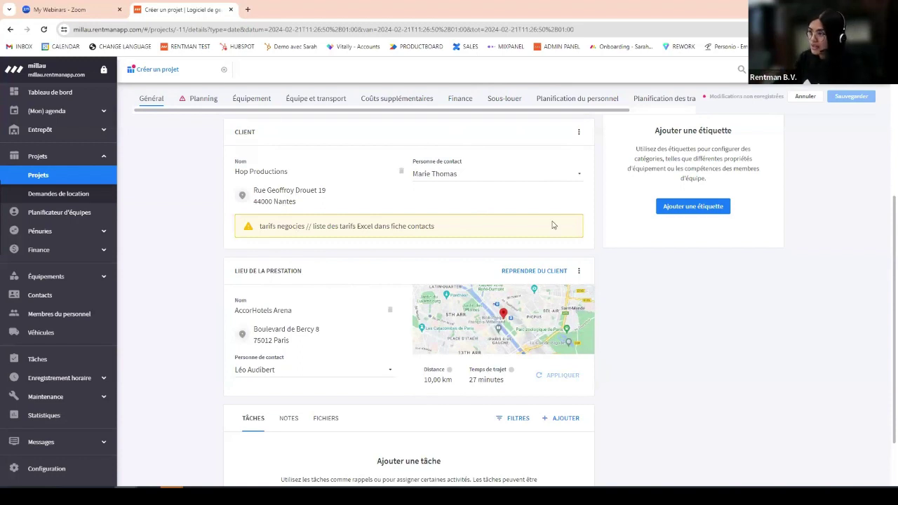
{"action": "left_click", "coordinate": [582, 137]}
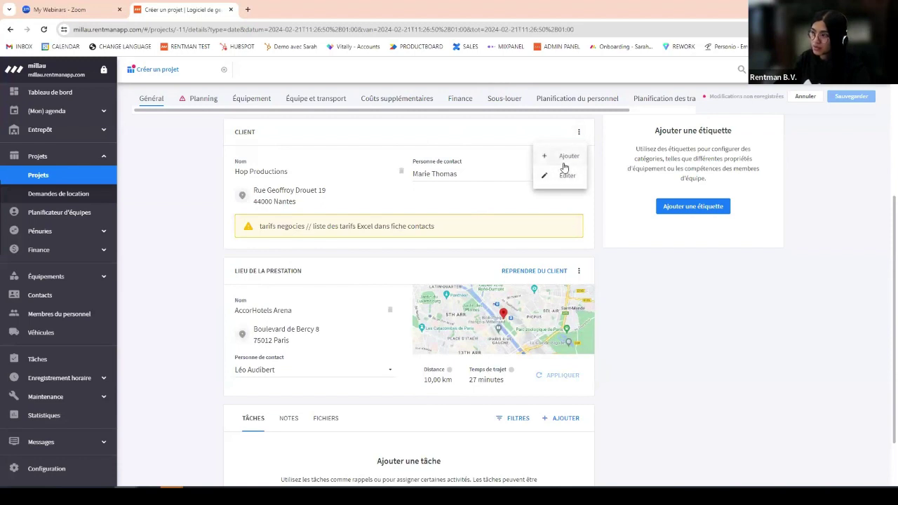
{"action": "left_click", "coordinate": [579, 270]}
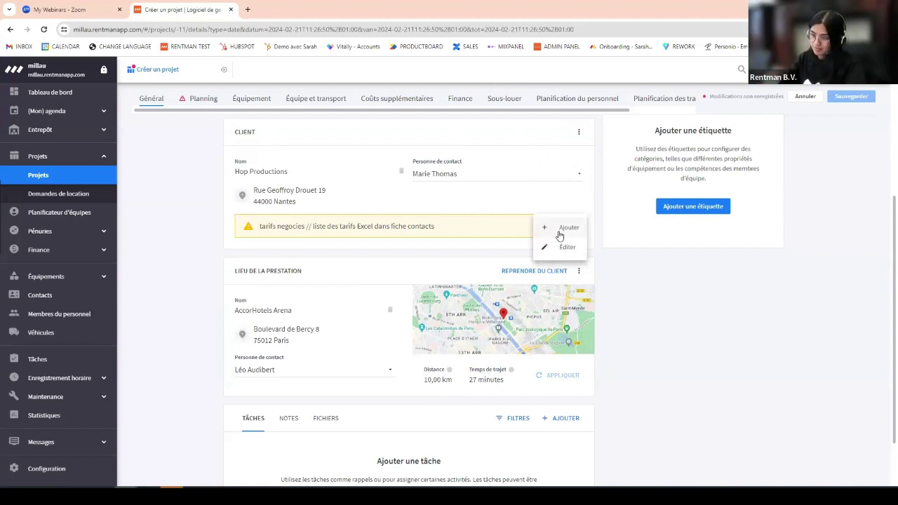
{"action": "scroll", "coordinate": [647, 345], "scroll_direction": "down", "scroll_amount": 1}
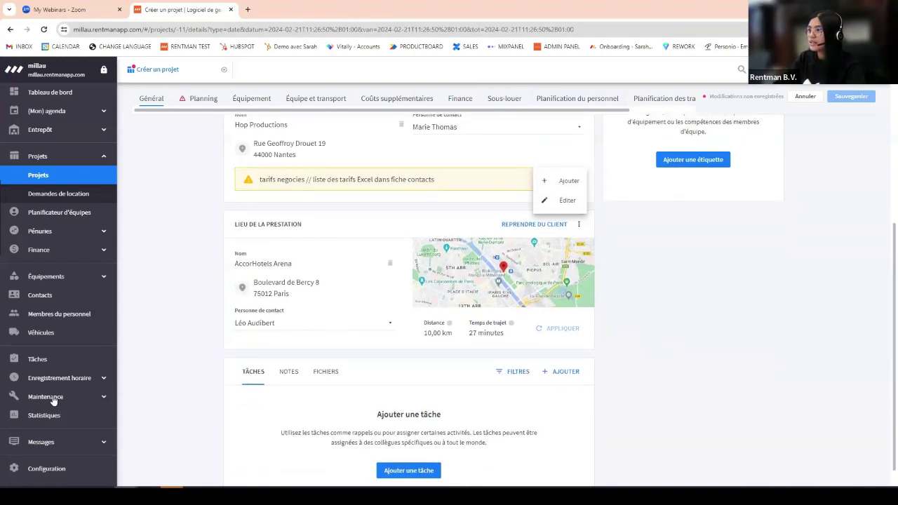
Add a task "relancer le devis" to the project with a deadline of 28/02/2024
{"action": "left_click", "coordinate": [693, 369]}
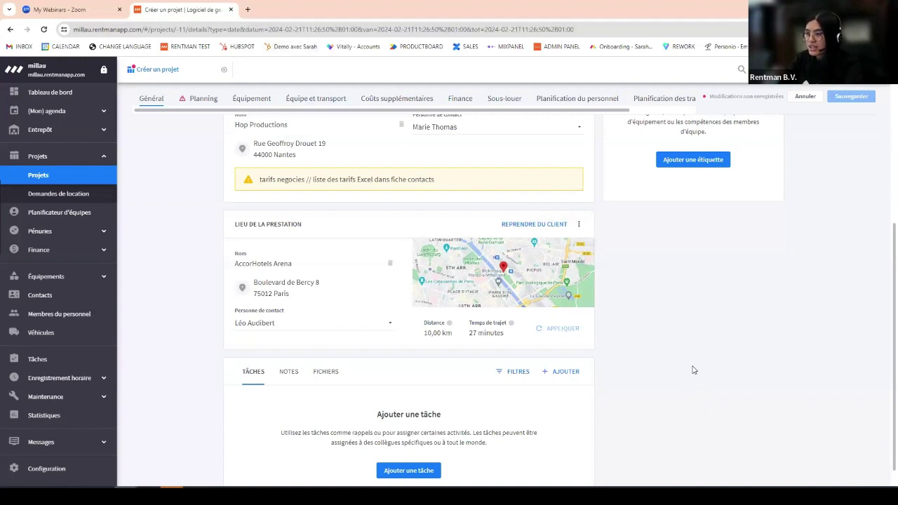
{"action": "scroll", "coordinate": [778, 270], "scroll_direction": "down", "scroll_amount": 1}
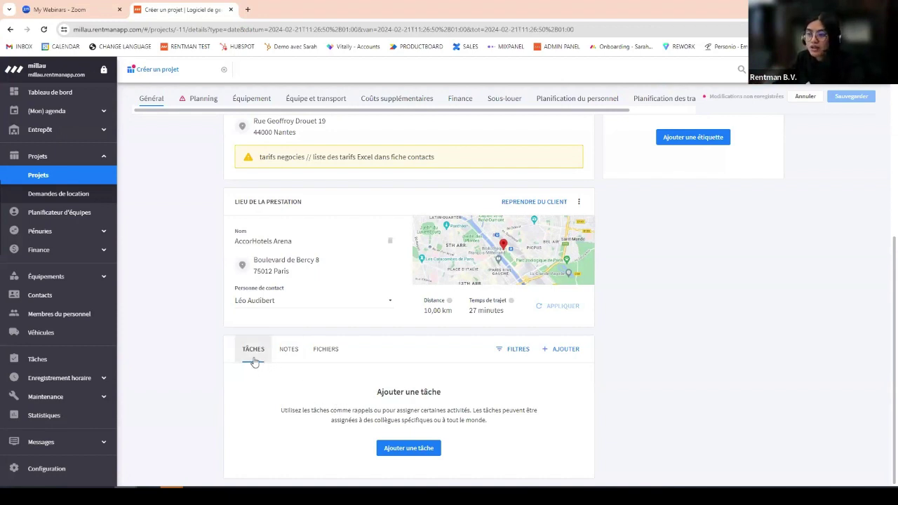
{"action": "left_click", "coordinate": [435, 448]}
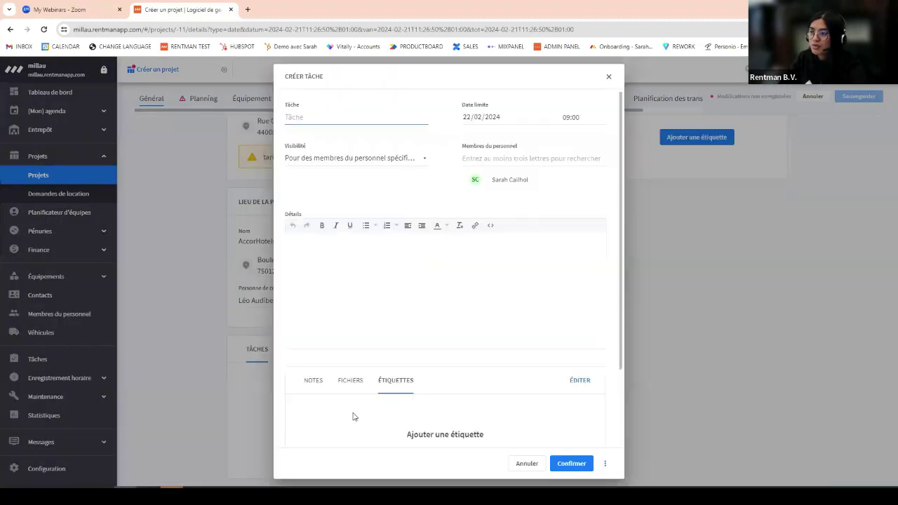
{"action": "type", "text": "relancer"}
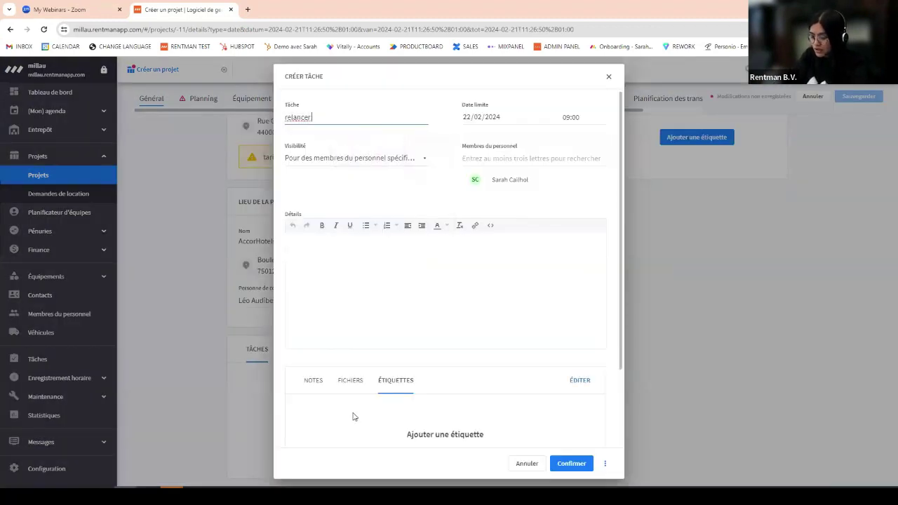
{"action": "type", "text": " le devis"}
{"action": "key", "text": "Tab"}
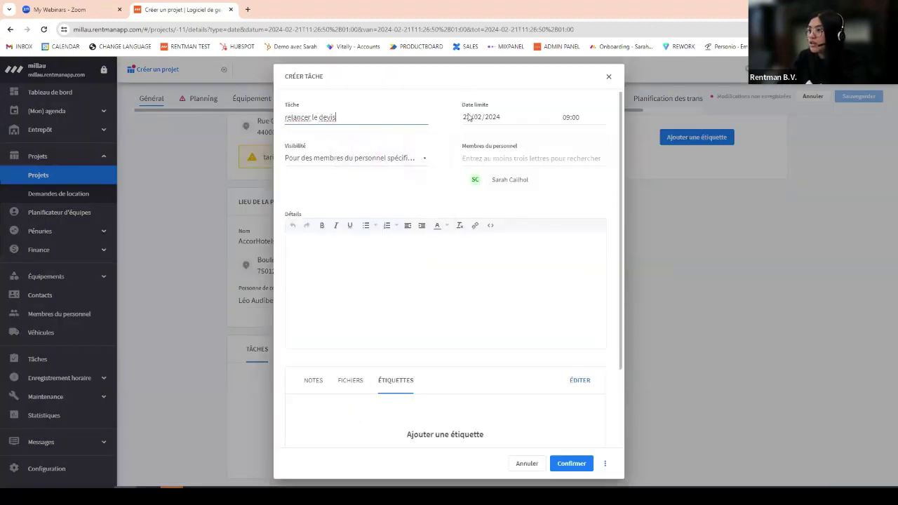
{"action": "left_click", "coordinate": [478, 244]}
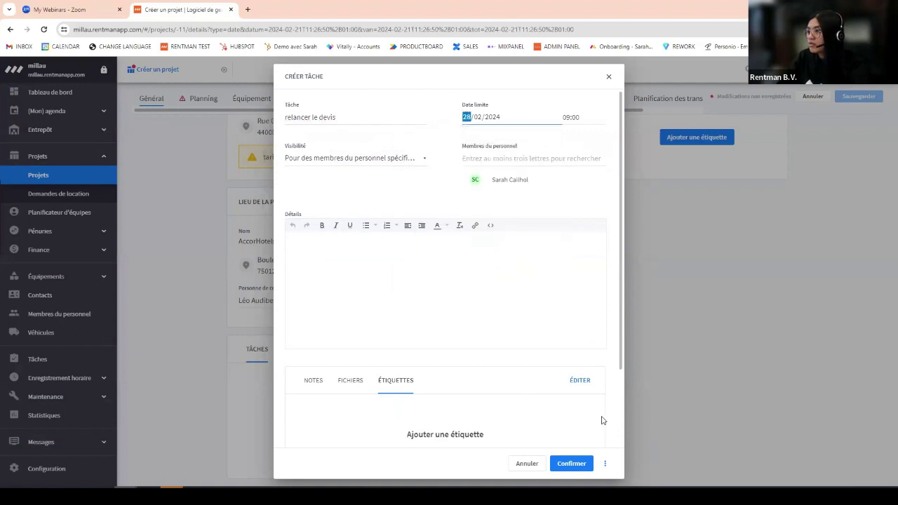
{"action": "left_click", "coordinate": [572, 463]}
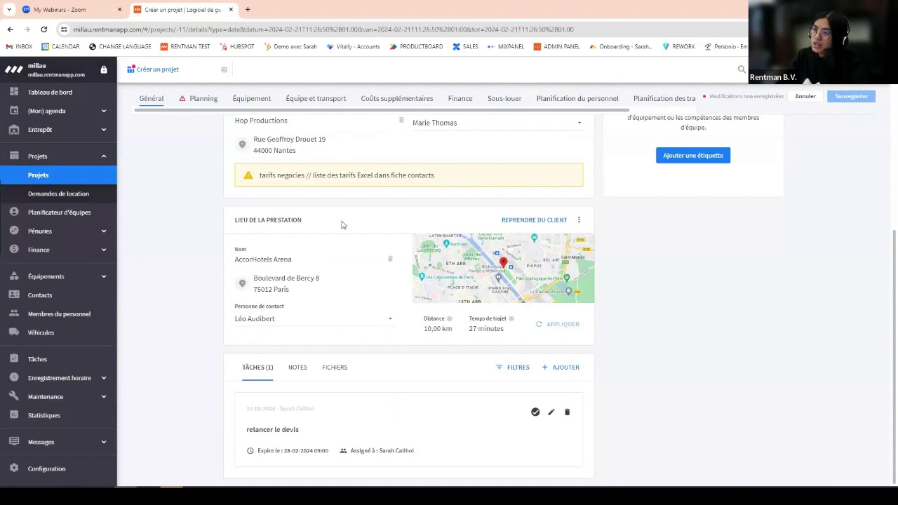
{"action": "left_click", "coordinate": [203, 104]}
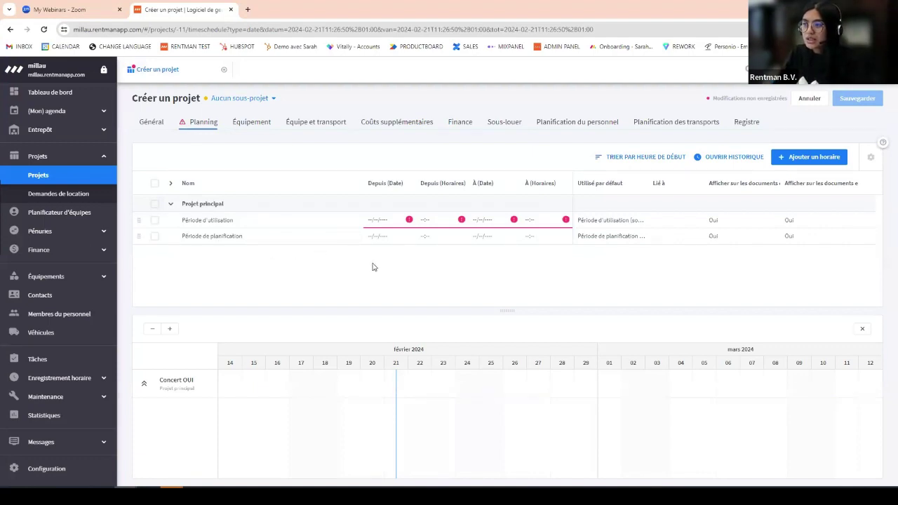
{"action": "left_click", "coordinate": [370, 222]}
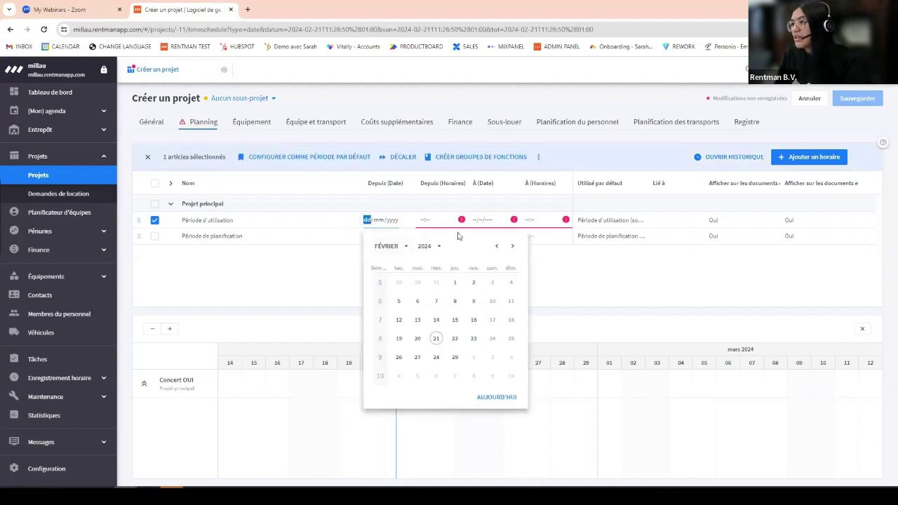
{"action": "left_click", "coordinate": [492, 359]}
{"action": "left_click", "coordinate": [420, 221]}
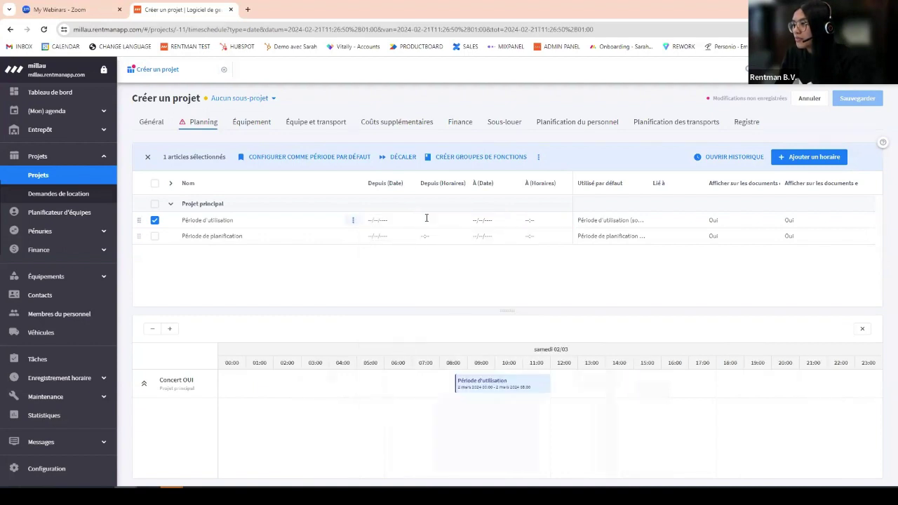
{"action": "type", "text": "14:00"}
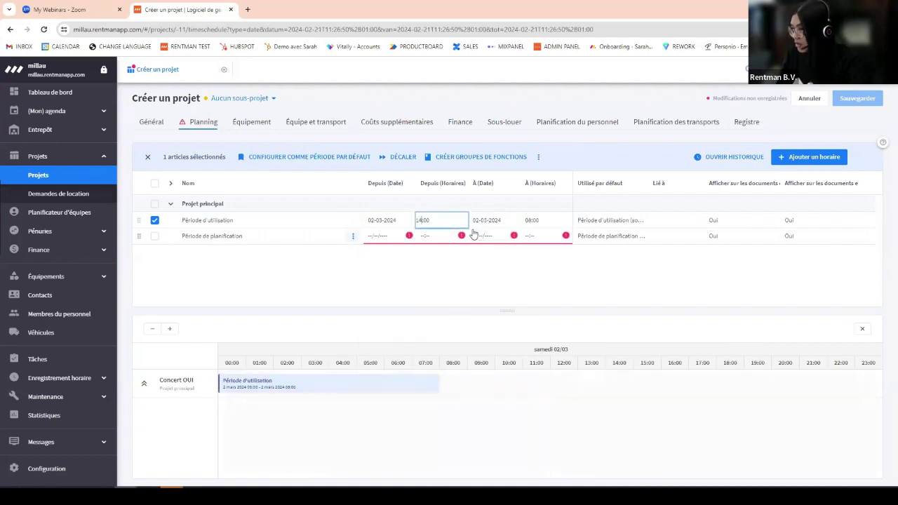
{"action": "left_click", "coordinate": [475, 222]}
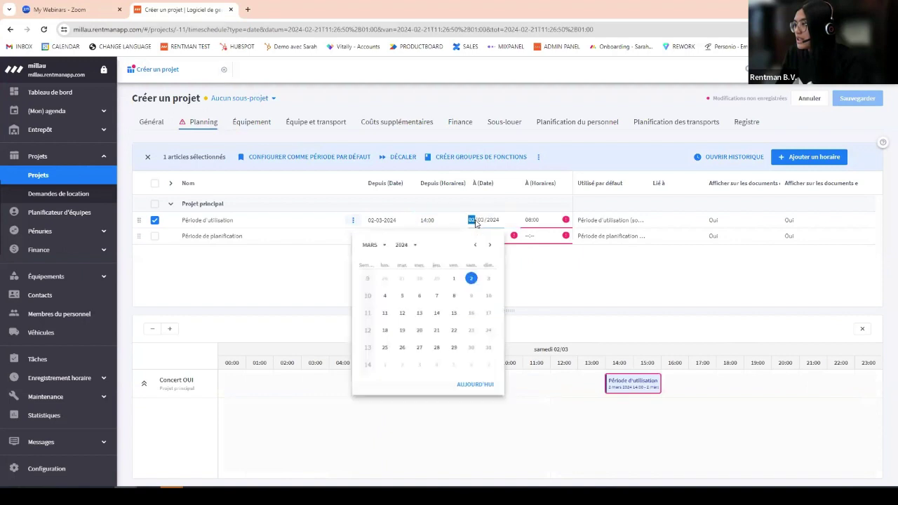
{"action": "left_click", "coordinate": [487, 282]}
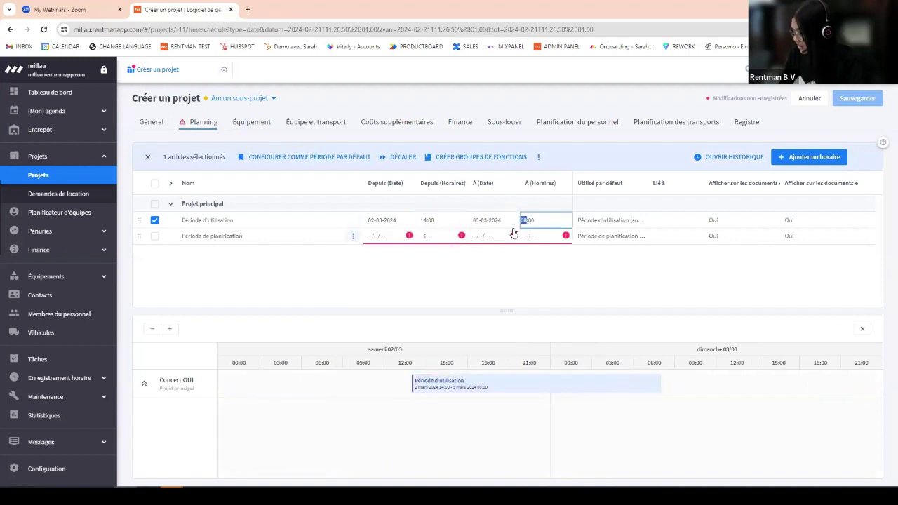
{"action": "type", "text": "02"}
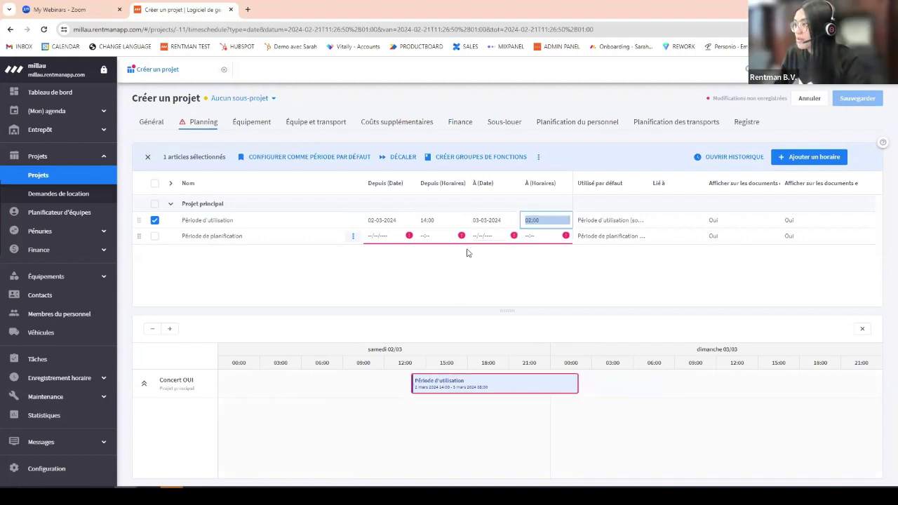
Set the planning period (Période de planification) from 01-03-2024 to 04-03-2024 and save the project
{"action": "left_click", "coordinate": [370, 236]}
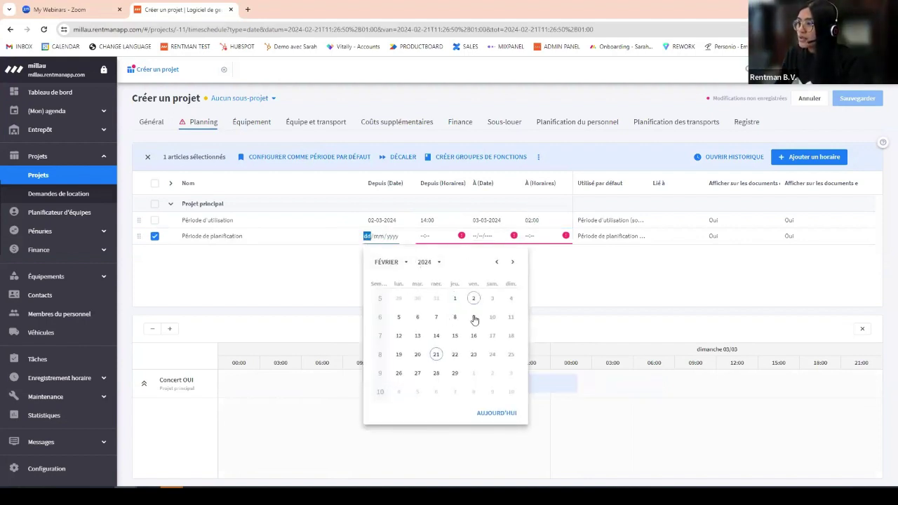
{"action": "left_click", "coordinate": [481, 373]}
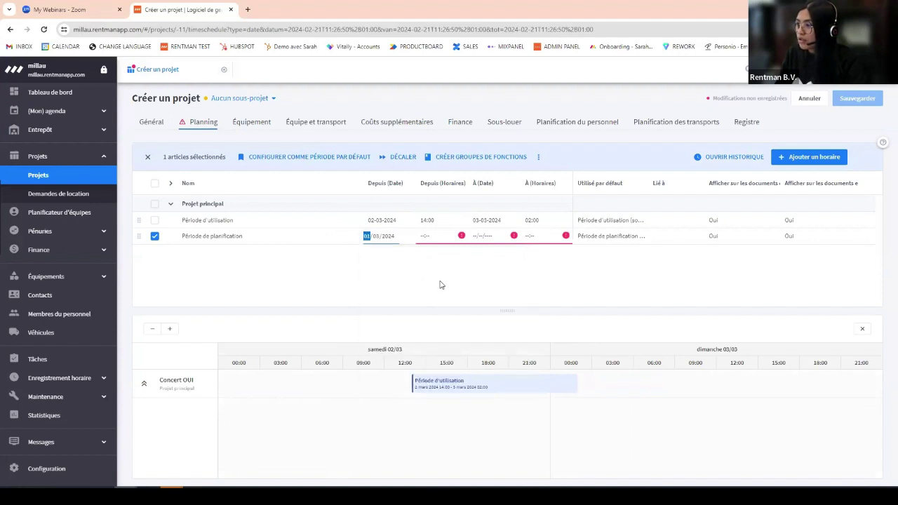
{"action": "left_click", "coordinate": [477, 235]}
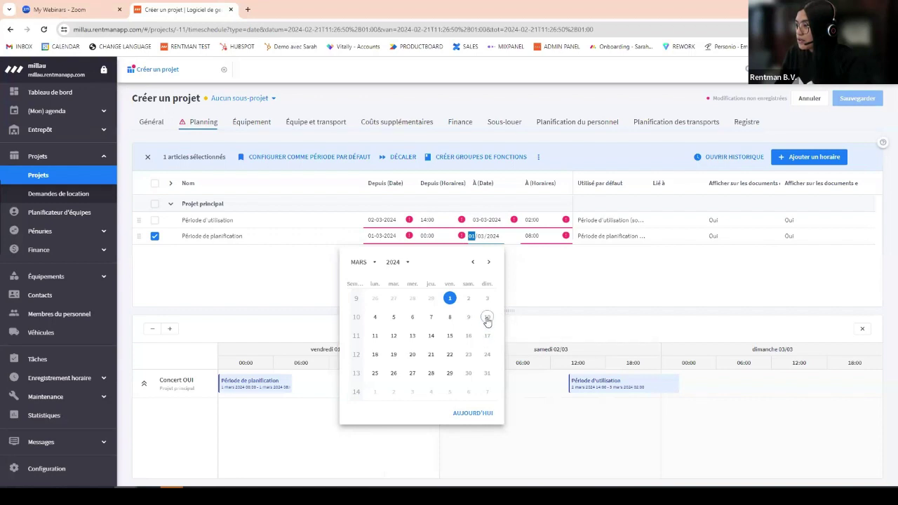
{"action": "left_click", "coordinate": [374, 316]}
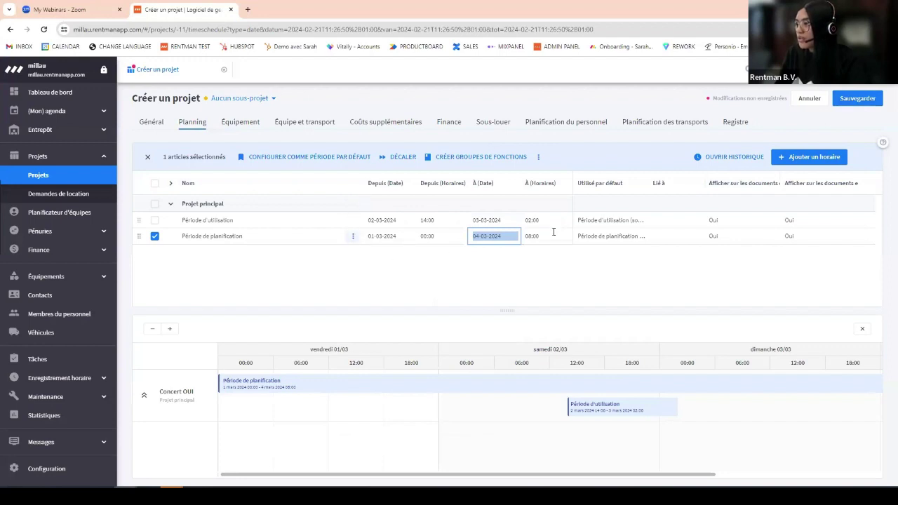
{"action": "left_click", "coordinate": [857, 98]}
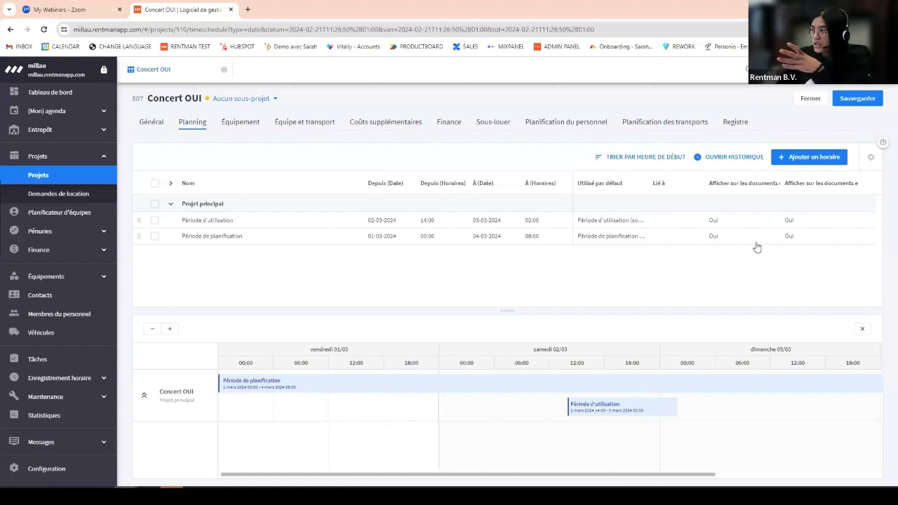
Add a schedule period named "Montage" on 02-03-2024 from 10:00 to 14:00 and save the project
{"action": "left_click", "coordinate": [804, 162]}
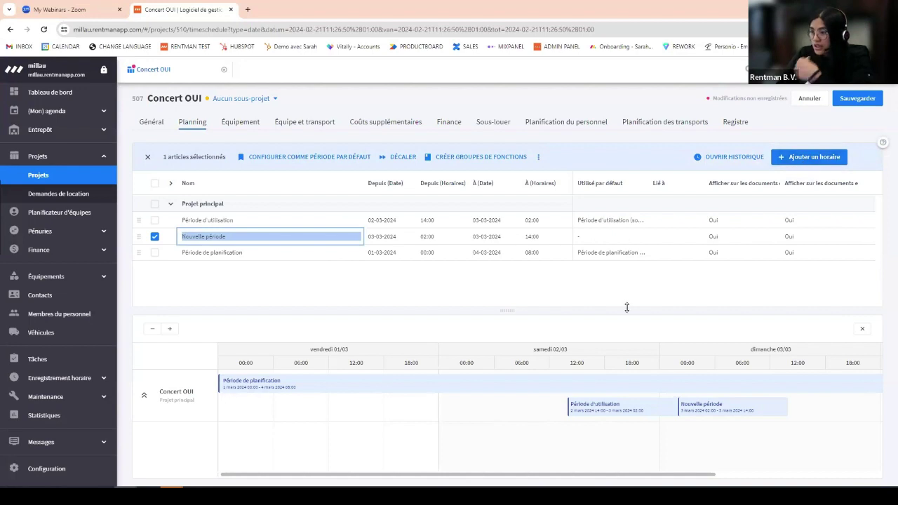
{"action": "type", "text": "Montage"}
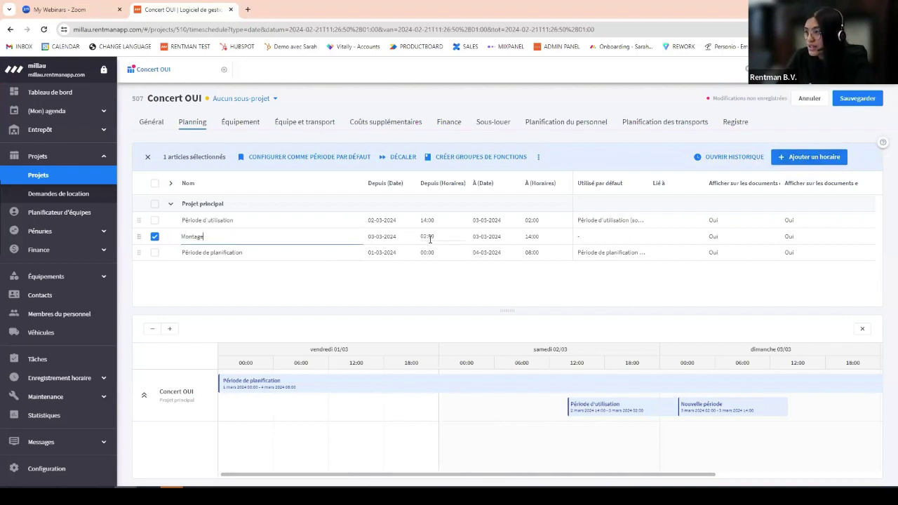
{"action": "left_click", "coordinate": [368, 237]}
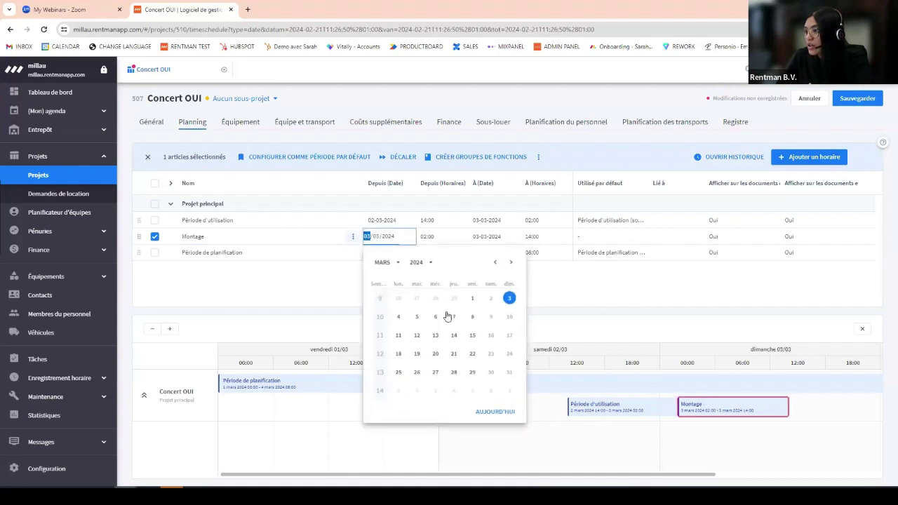
{"action": "left_click", "coordinate": [491, 298]}
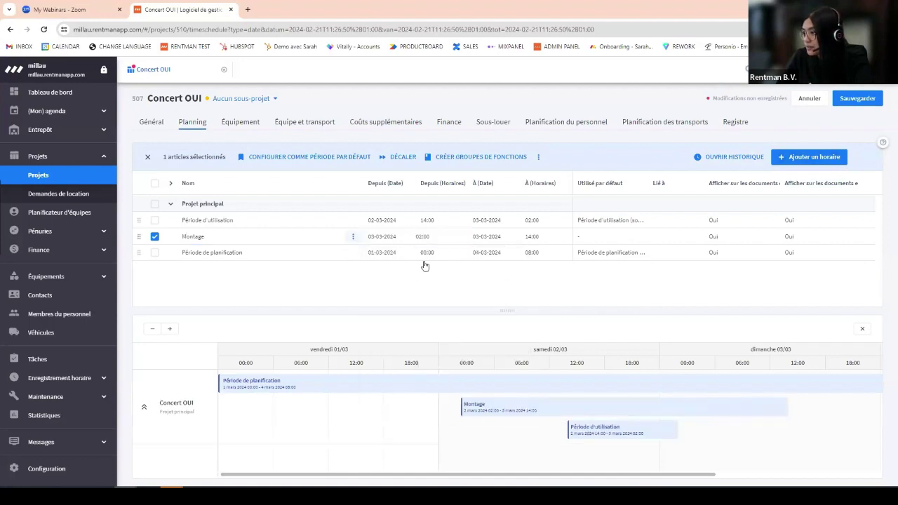
{"action": "type", "text": "10"}
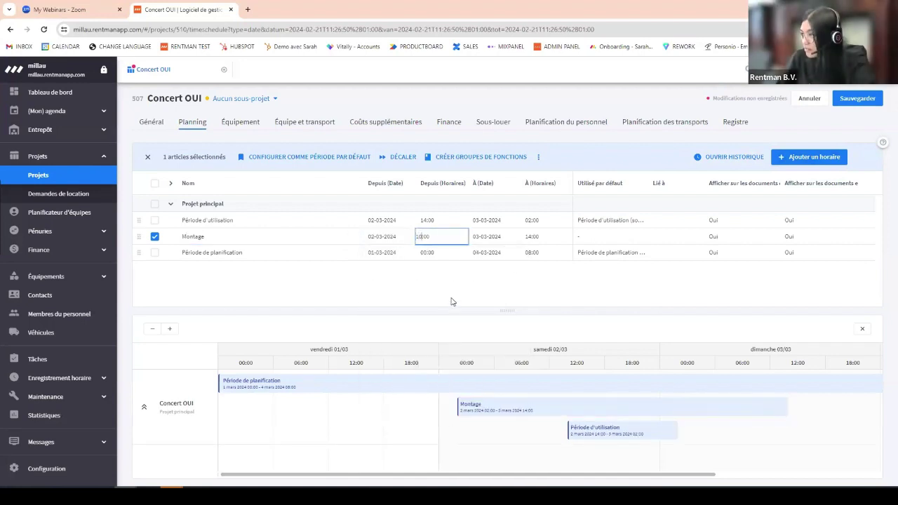
{"action": "left_click", "coordinate": [473, 237]}
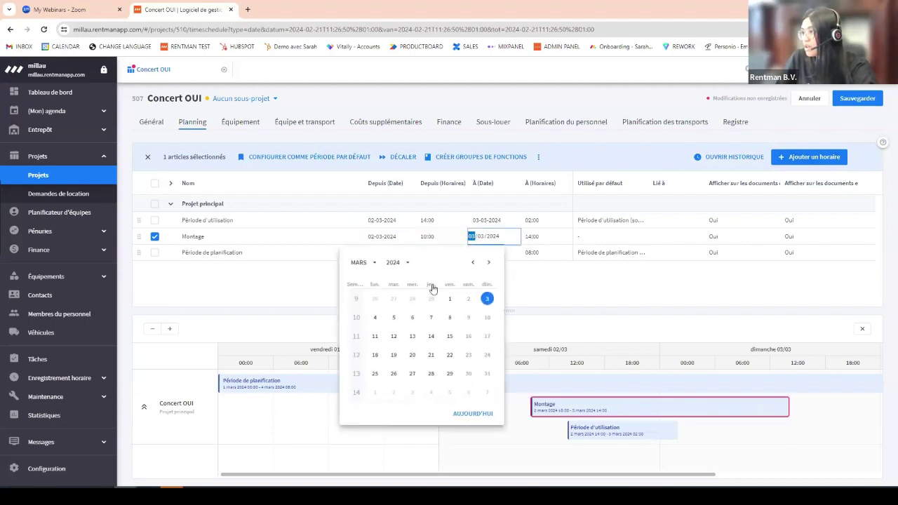
{"action": "left_click", "coordinate": [467, 300]}
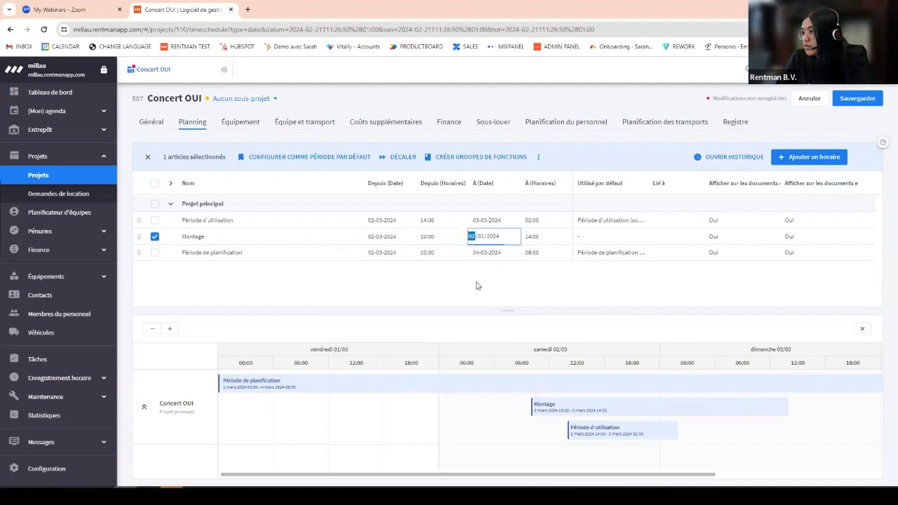
{"action": "left_click", "coordinate": [530, 237]}
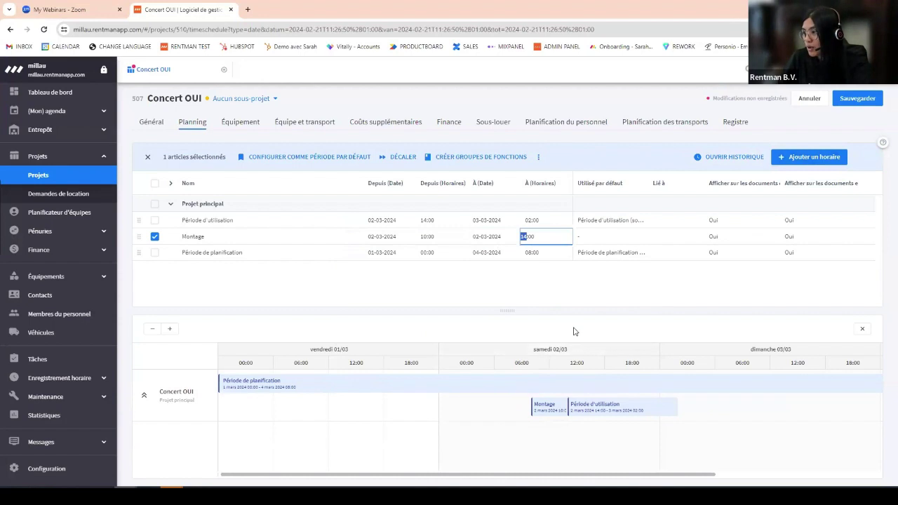
{"action": "left_click", "coordinate": [504, 286]}
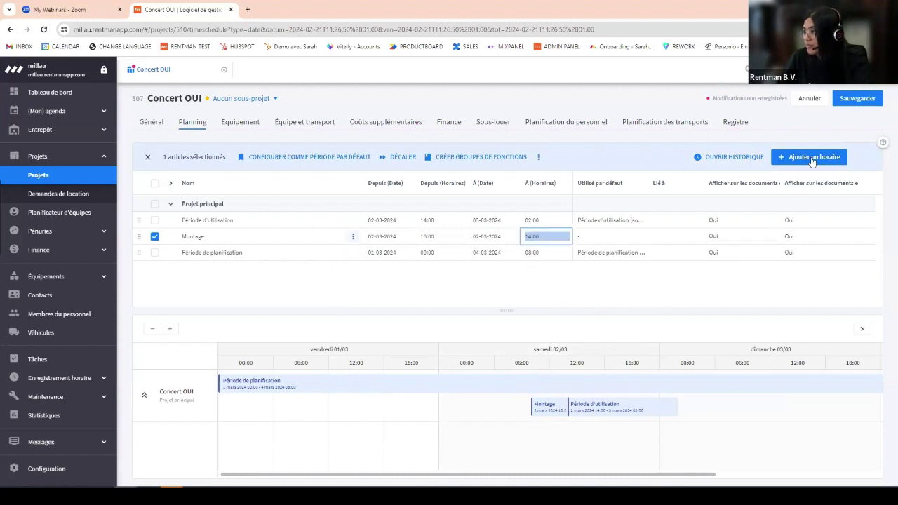
{"action": "left_click", "coordinate": [857, 100]}
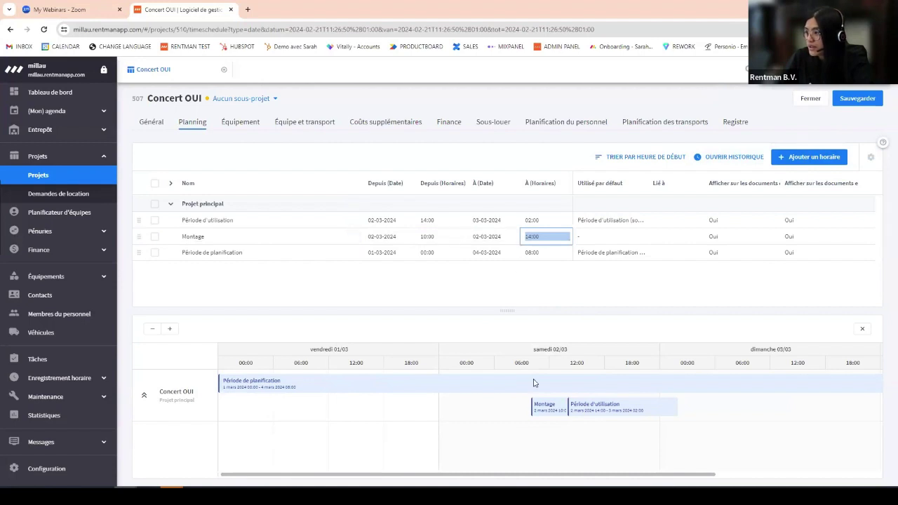
Extend the Montage period on the timeline so it starts at 09:45, and save the project
{"action": "left_click_drag", "start_coordinate": [531, 405], "coordinate": [528, 405]}
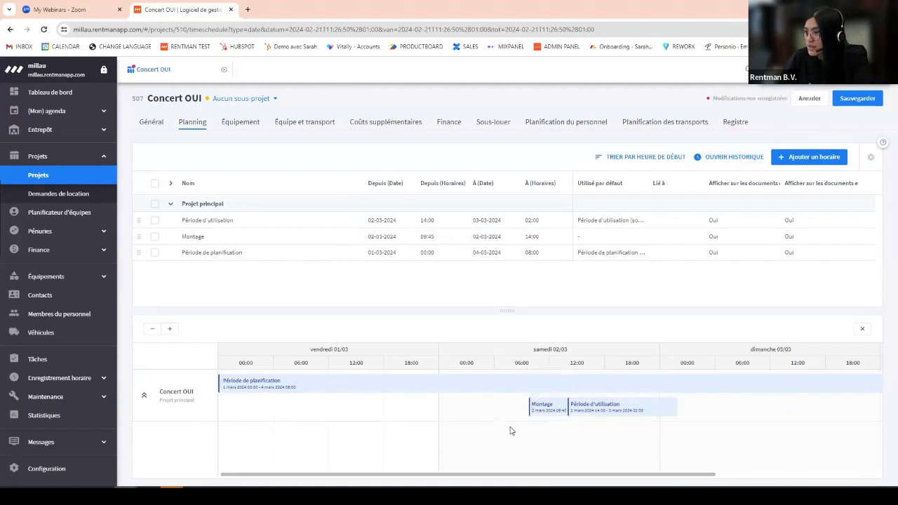
{"action": "left_click", "coordinate": [859, 101]}
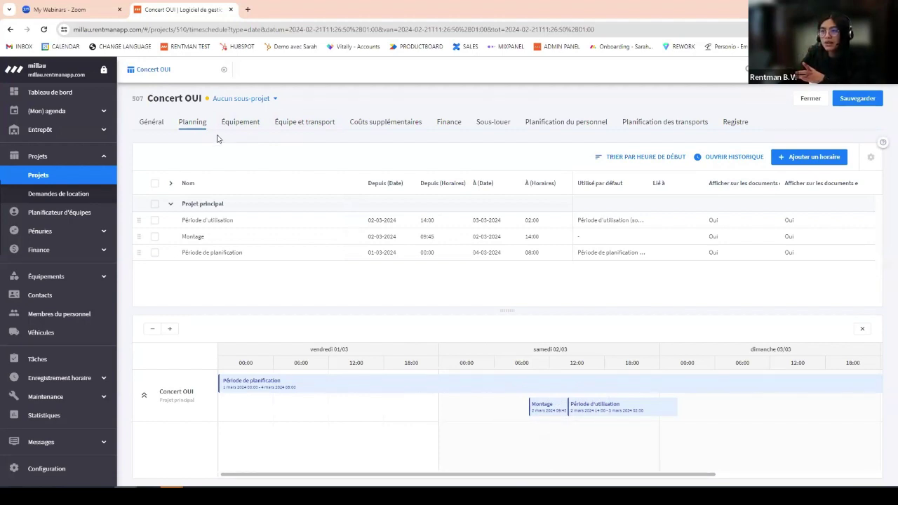
{"action": "left_click", "coordinate": [240, 131]}
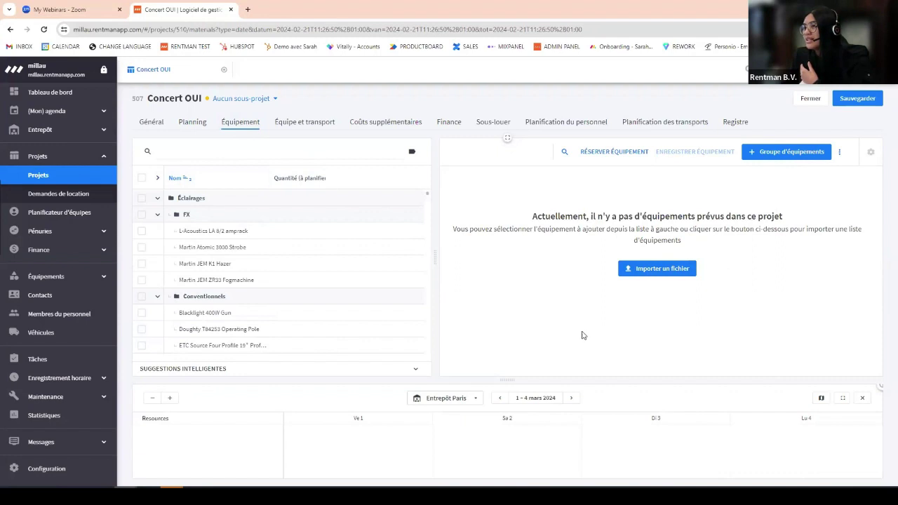
{"action": "left_click", "coordinate": [780, 153]}
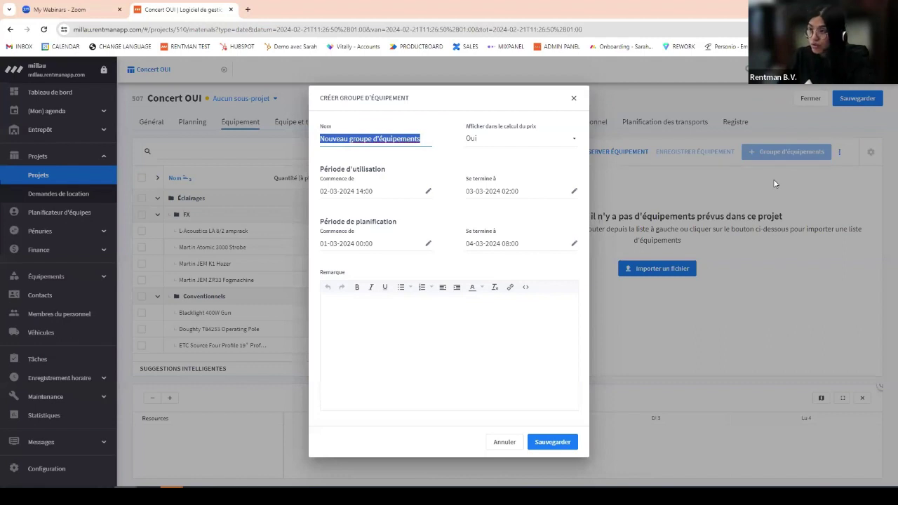
{"action": "type", "text": "Scene"}
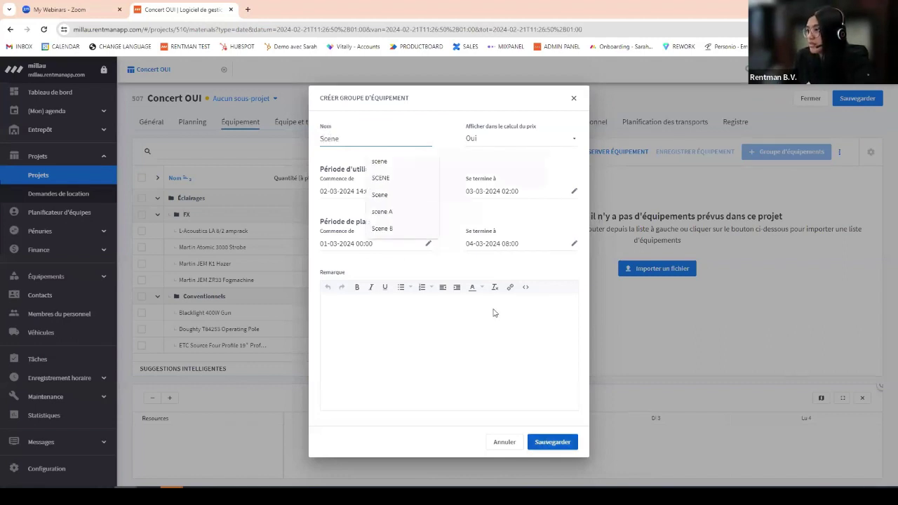
{"action": "left_click", "coordinate": [460, 219]}
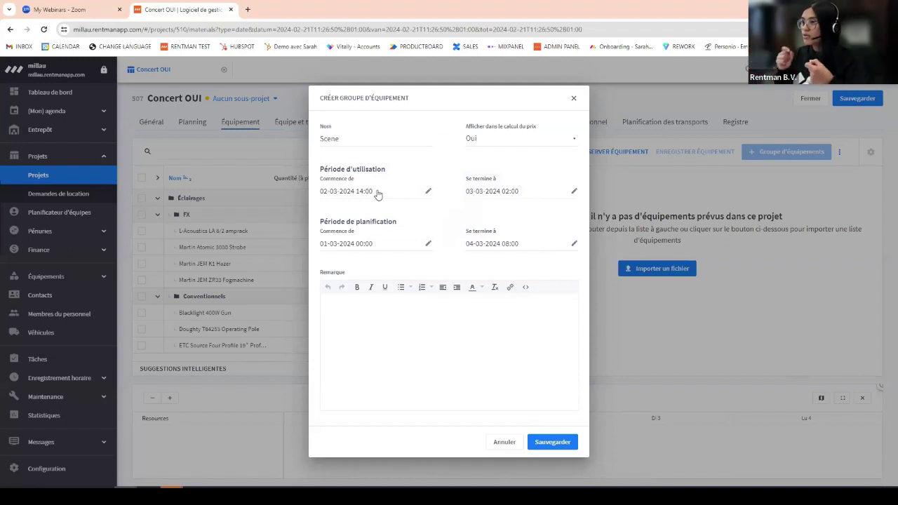
{"action": "left_click", "coordinate": [378, 194]}
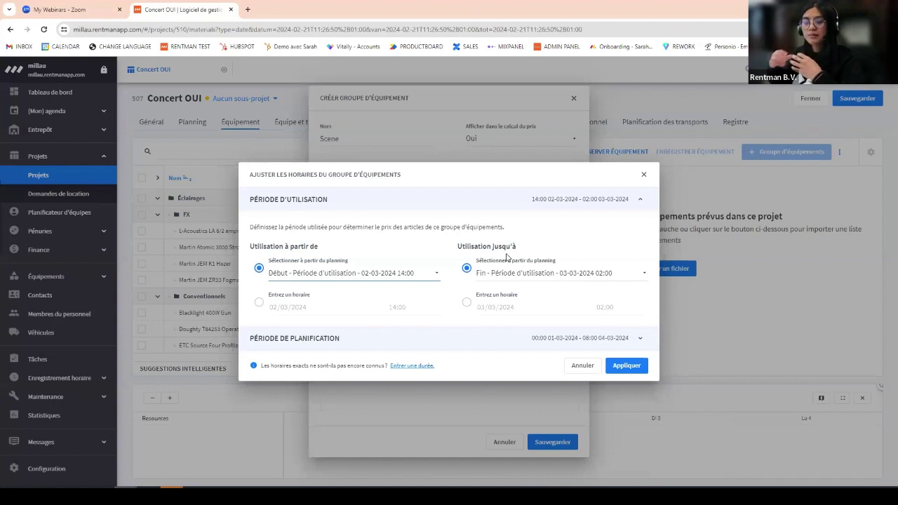
{"action": "left_click", "coordinate": [257, 309]}
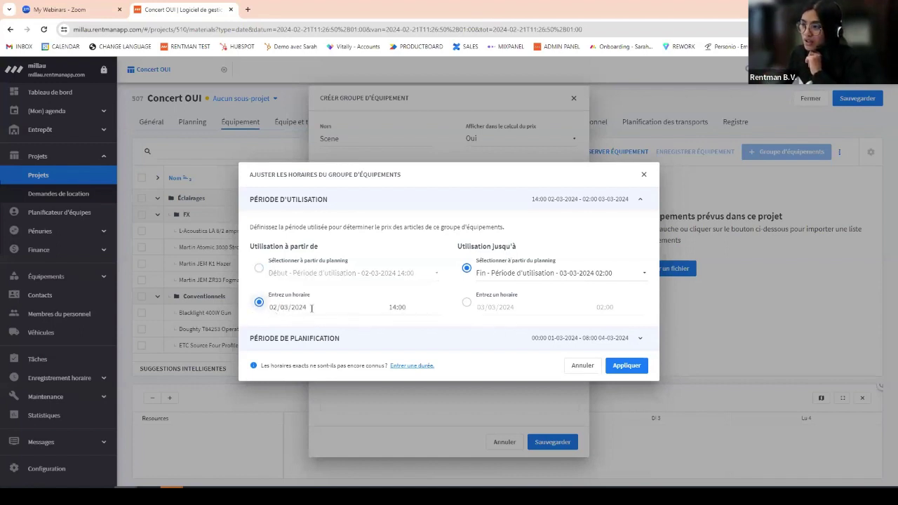
{"action": "left_click", "coordinate": [258, 268]}
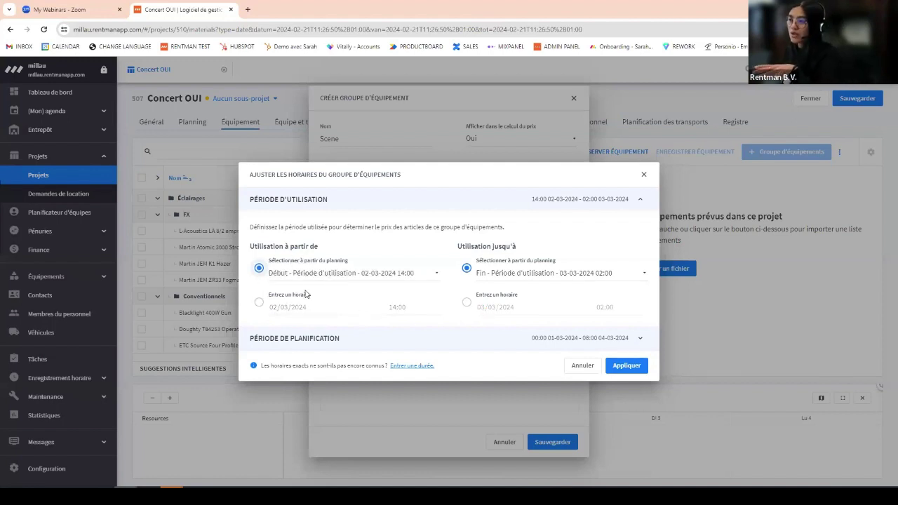
{"action": "left_click", "coordinate": [624, 365]}
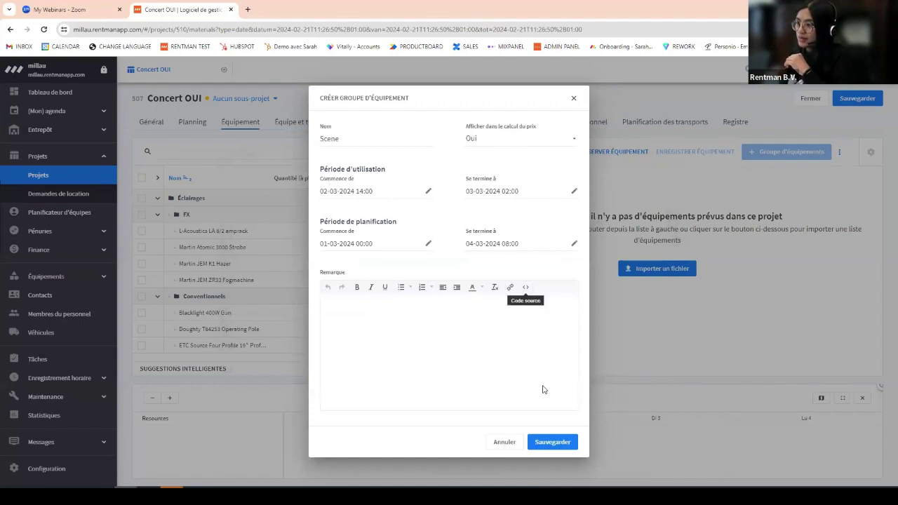
{"action": "left_click", "coordinate": [559, 443]}
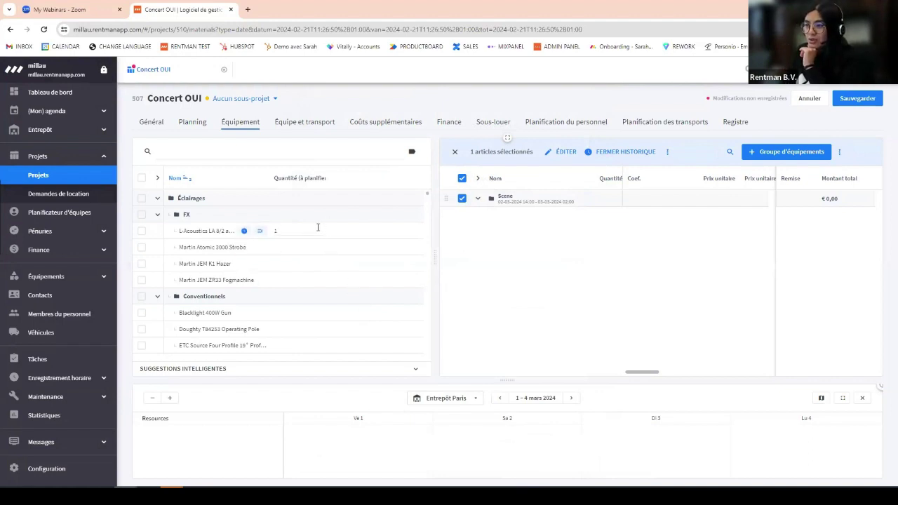
Check the availability of the L-Acoustics LA 8/2 amprack and add it to the Scene group
{"action": "mouse_move", "coordinate": [246, 233]}
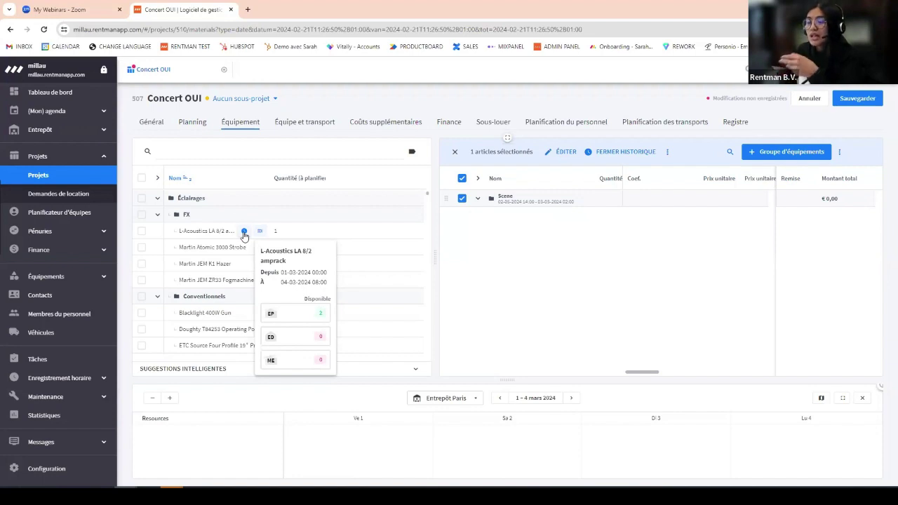
{"action": "left_click", "coordinate": [140, 235]}
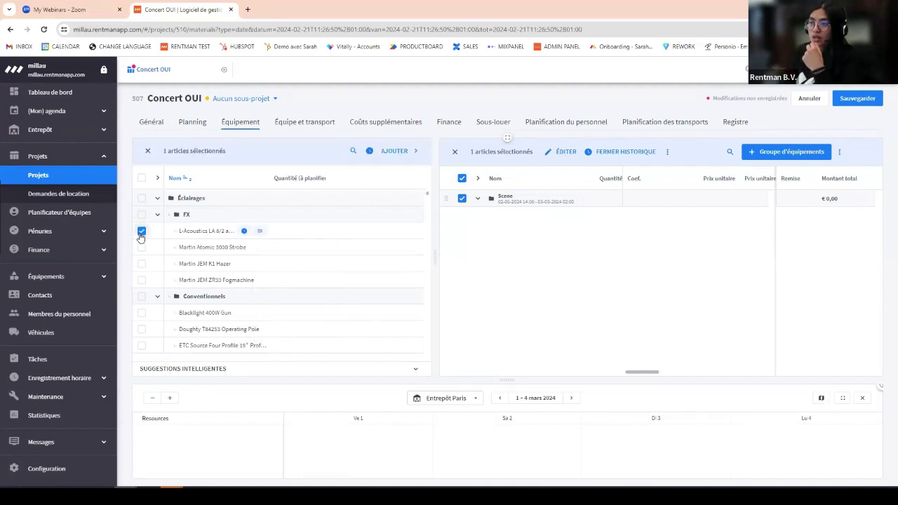
{"action": "left_click", "coordinate": [406, 151]}
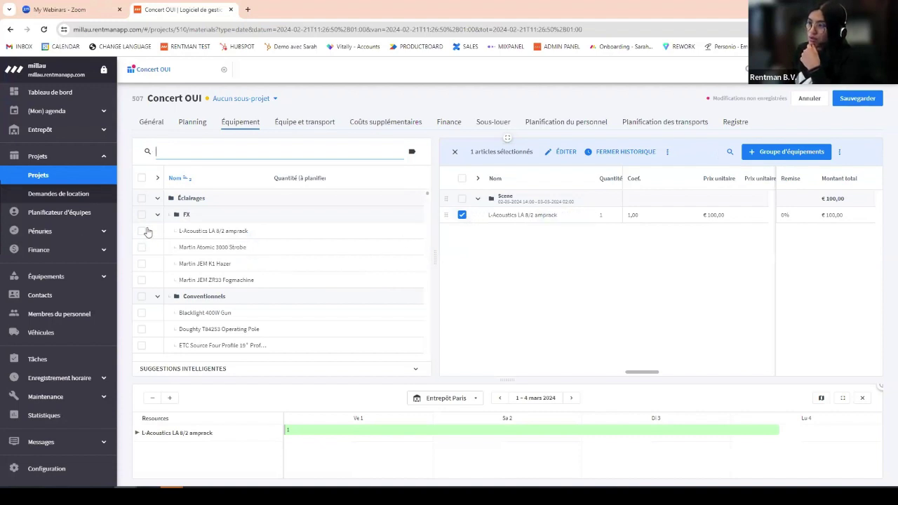
Examine the L-Acoustics LA 8/2 amprack's availability timeline, covering warehouse stock, projects and repairs, and close the timeline
{"action": "left_click_drag", "start_coordinate": [489, 380], "coordinate": [494, 349]}
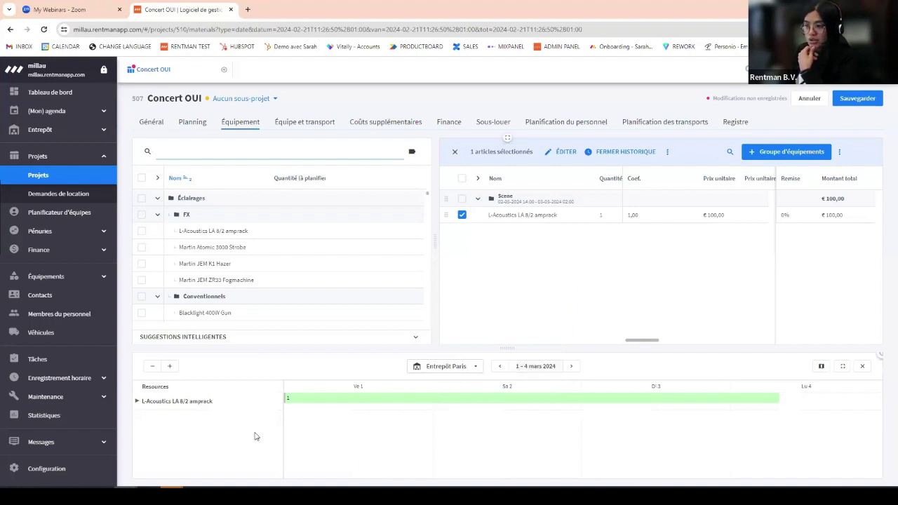
{"action": "left_click", "coordinate": [137, 402]}
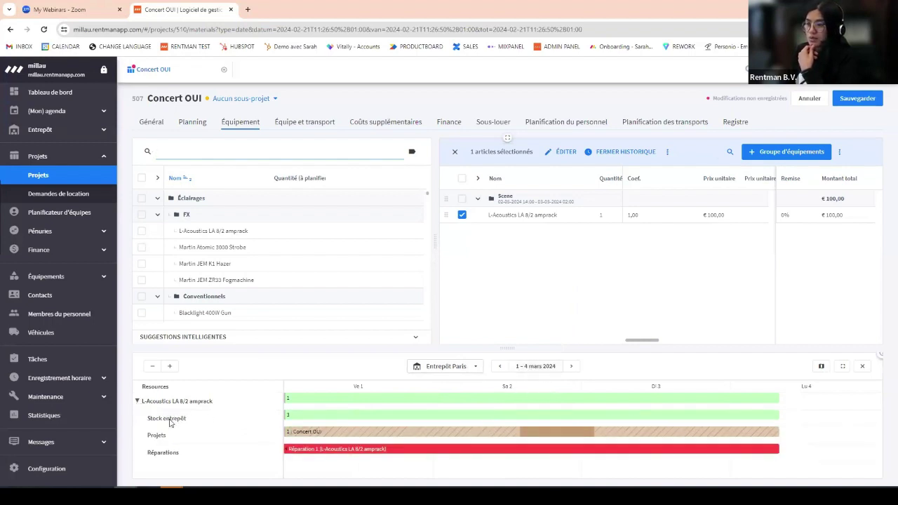
{"action": "left_click_drag", "start_coordinate": [550, 348], "coordinate": [554, 302]}
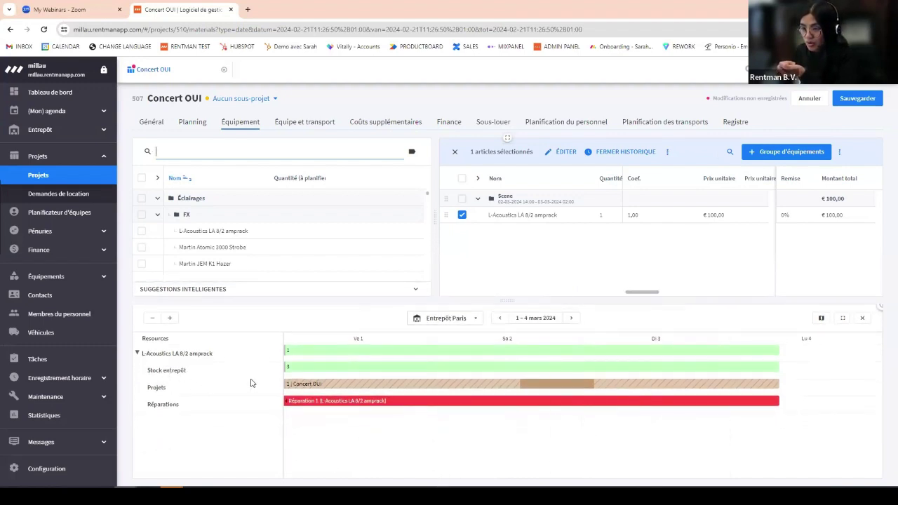
{"action": "mouse_move", "coordinate": [288, 367]}
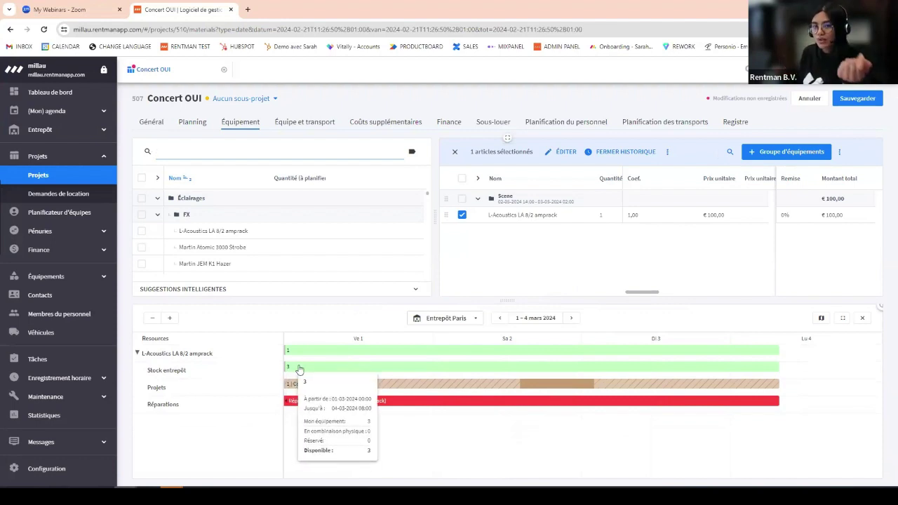
{"action": "mouse_move", "coordinate": [310, 383]}
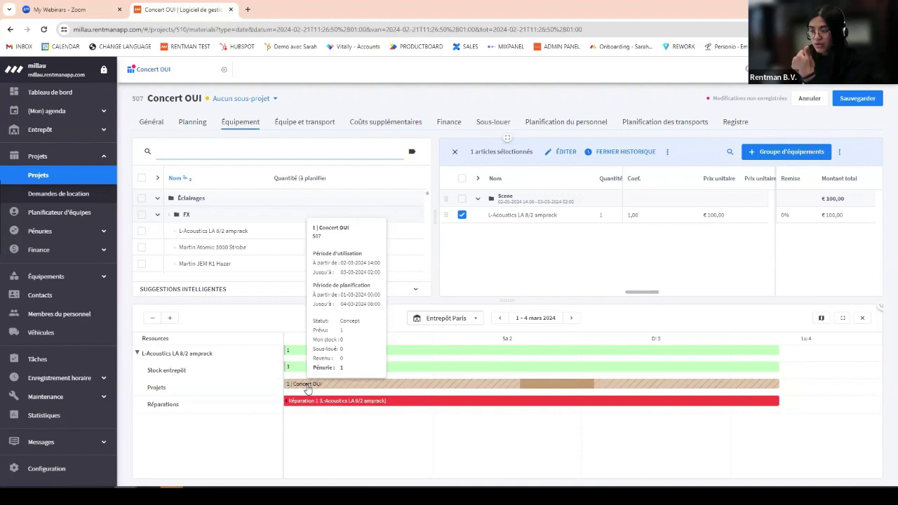
{"action": "mouse_move", "coordinate": [305, 405]}
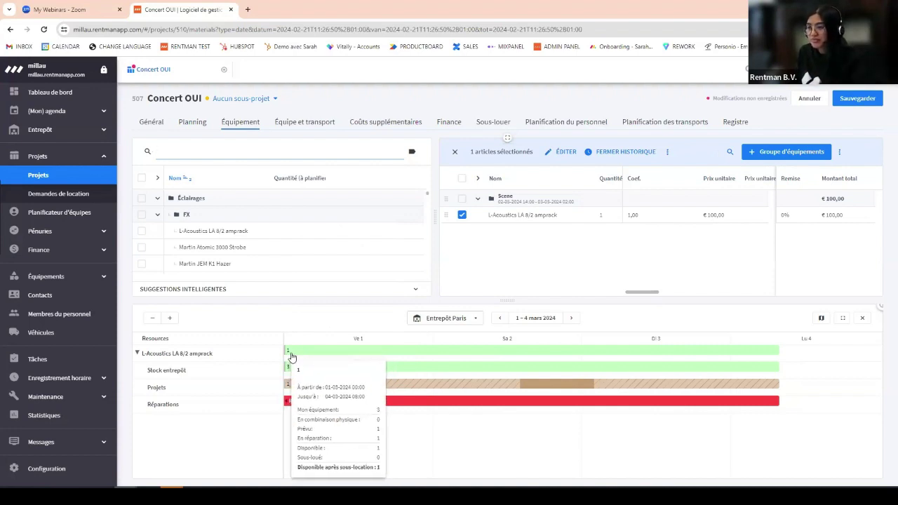
{"action": "left_click", "coordinate": [862, 318]}
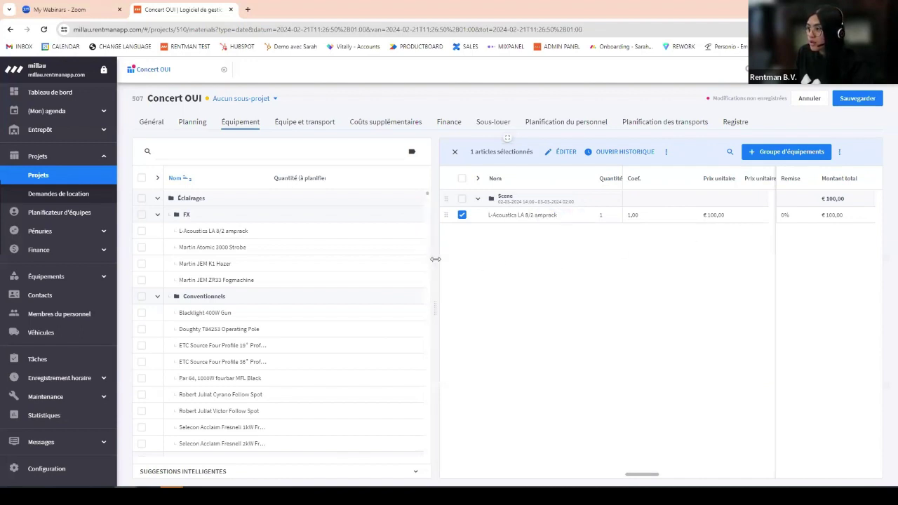
Widen the planned equipment list and set the L-Acoustics LA 8/2 amprack's quantity to 2
{"action": "left_click_drag", "start_coordinate": [435, 263], "coordinate": [374, 259]}
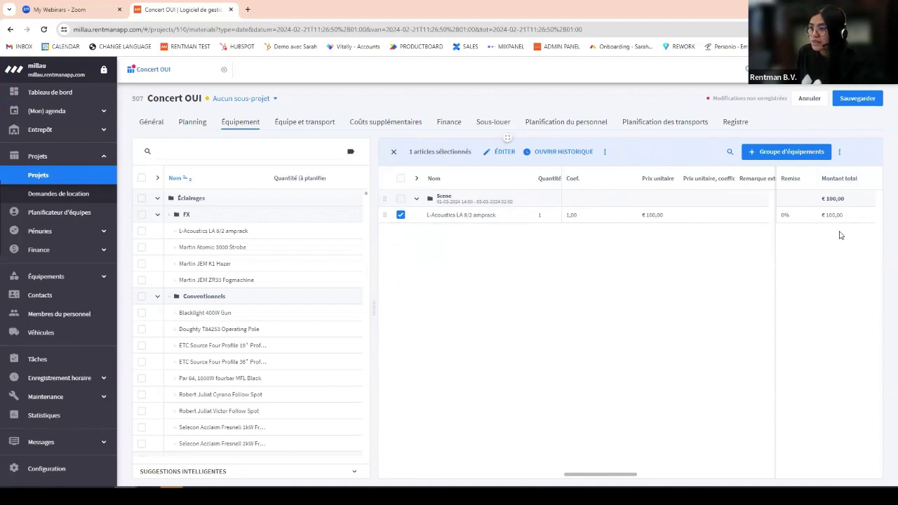
{"action": "left_click", "coordinate": [543, 216]}
{"action": "type", "text": "1"}
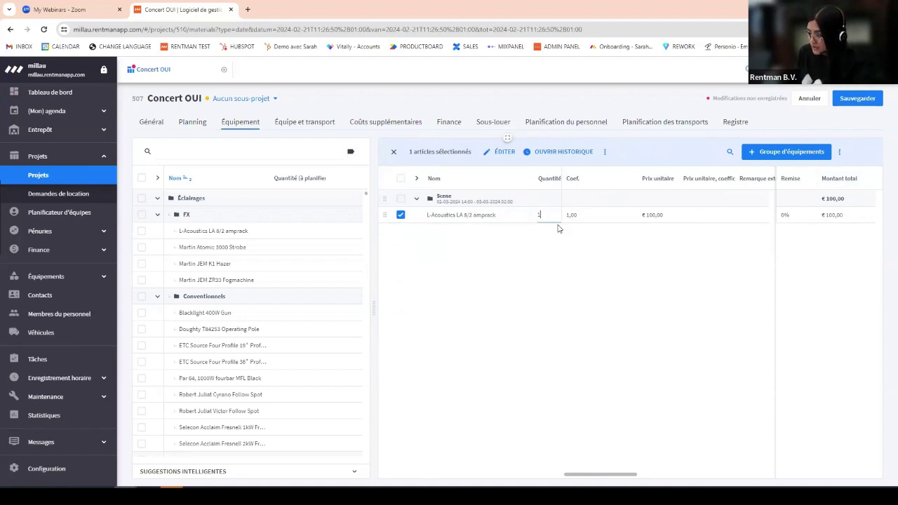
{"action": "key", "text": "Return"}
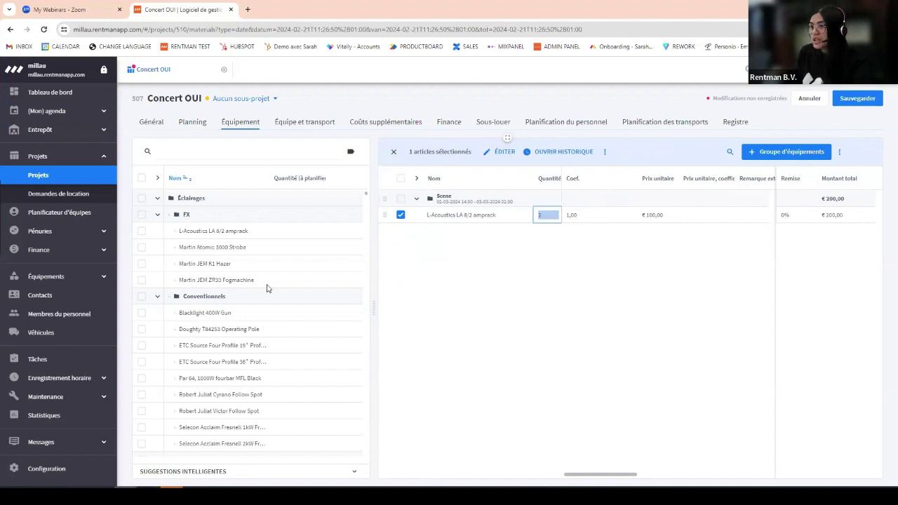
Add the Martin JEM ZR33 Fogmachine and Martin JEM K1 Hazer to the Scene group without accessories, and save the project
{"action": "left_click", "coordinate": [141, 280]}
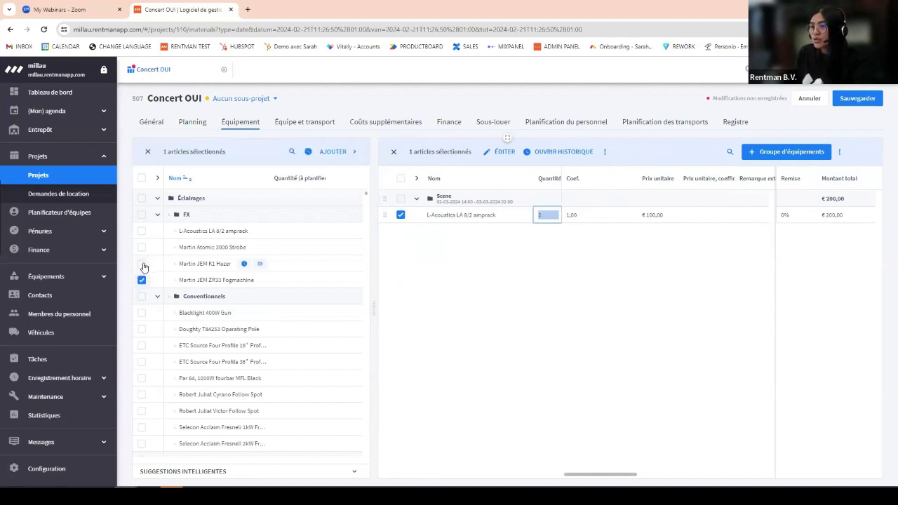
{"action": "left_click", "coordinate": [141, 264]}
{"action": "left_click", "coordinate": [338, 151]}
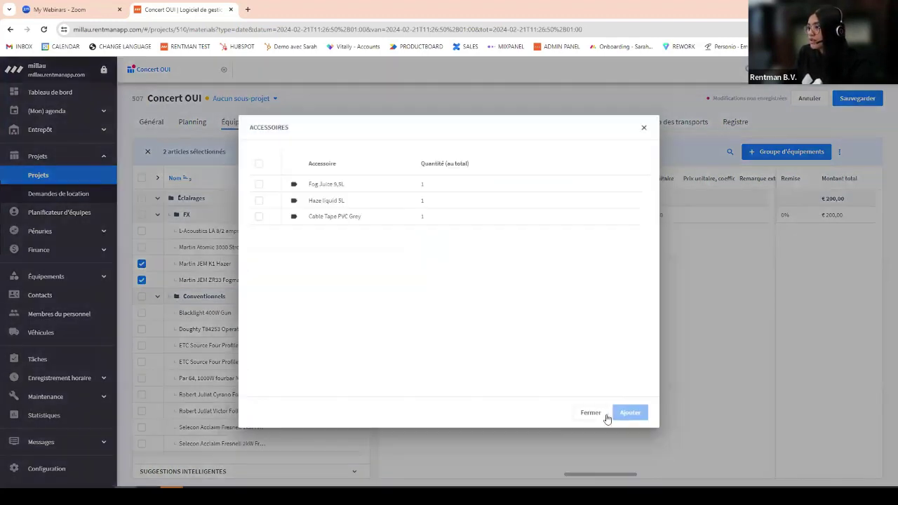
{"action": "left_click", "coordinate": [601, 416]}
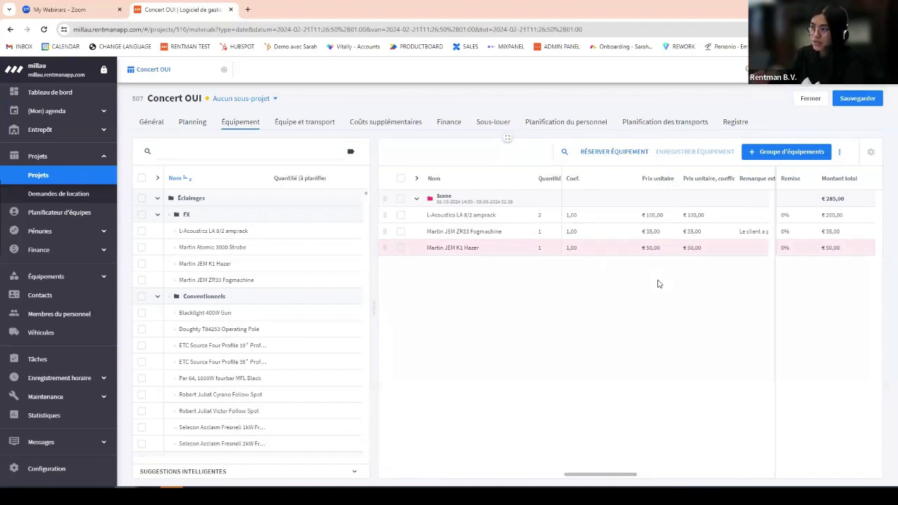
Examine the planned Martin JEM K1 Hazer's availability timeline for its stock, project and repair details
{"action": "left_click", "coordinate": [400, 249]}
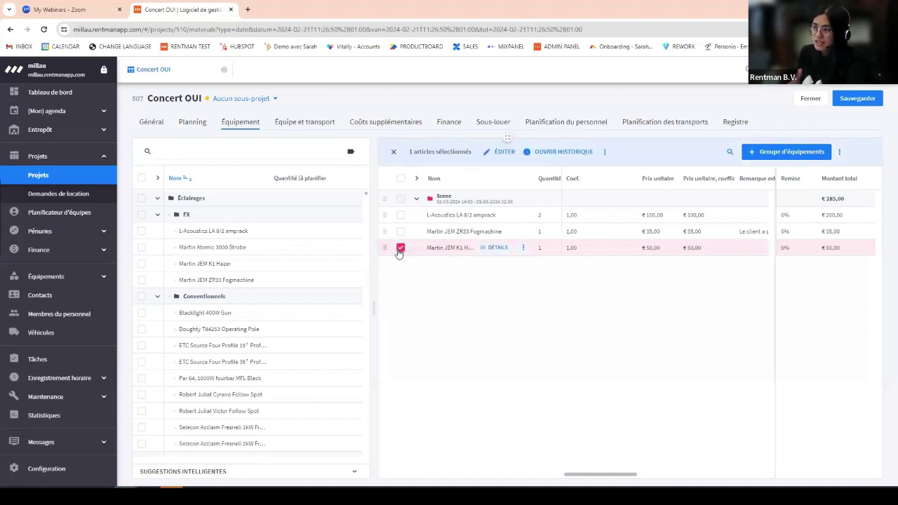
{"action": "left_click", "coordinate": [540, 153]}
{"action": "mouse_move", "coordinate": [571, 367]}
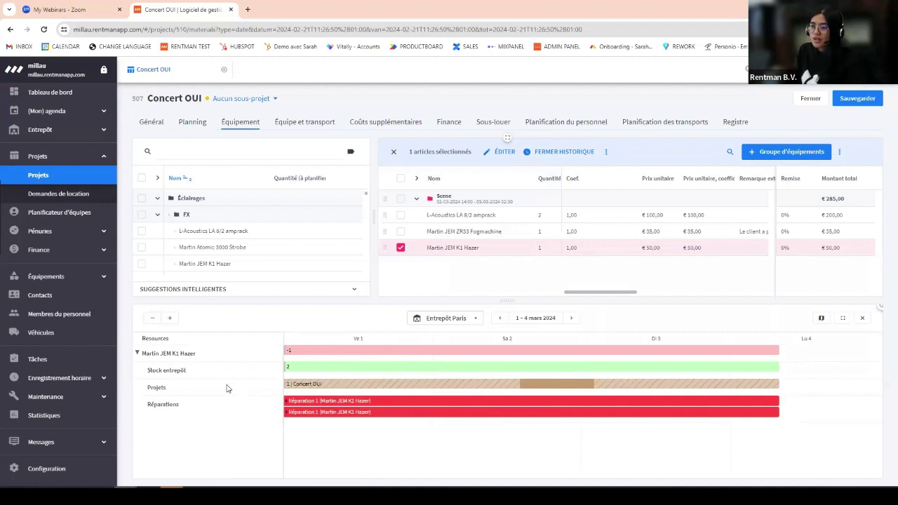
{"action": "mouse_move", "coordinate": [304, 372]}
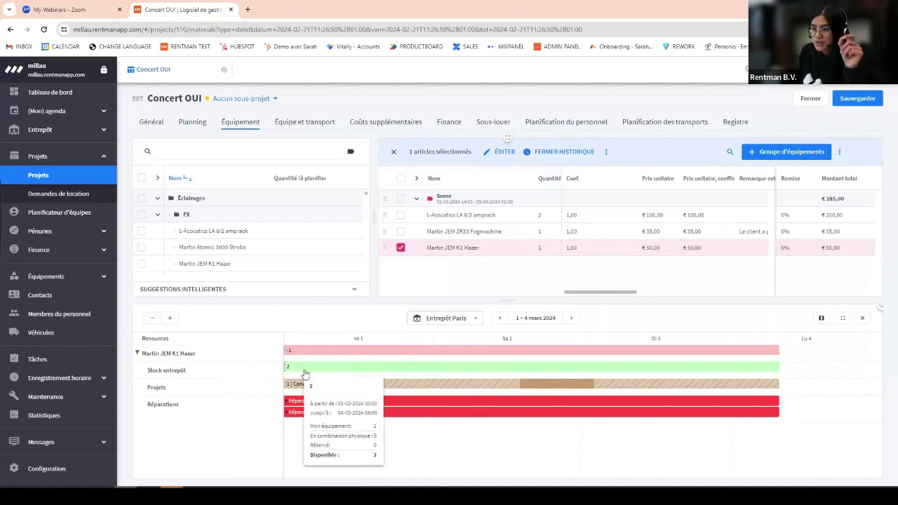
{"action": "mouse_move", "coordinate": [313, 390]}
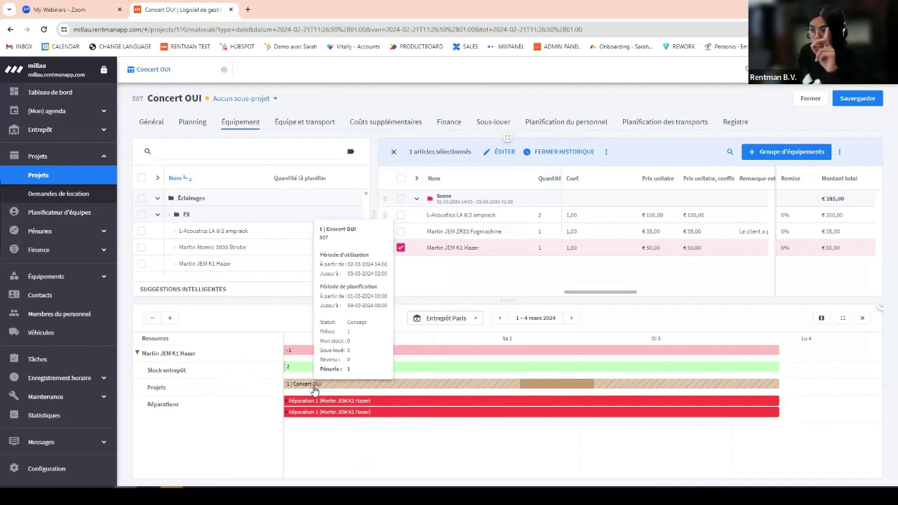
{"action": "mouse_move", "coordinate": [299, 405]}
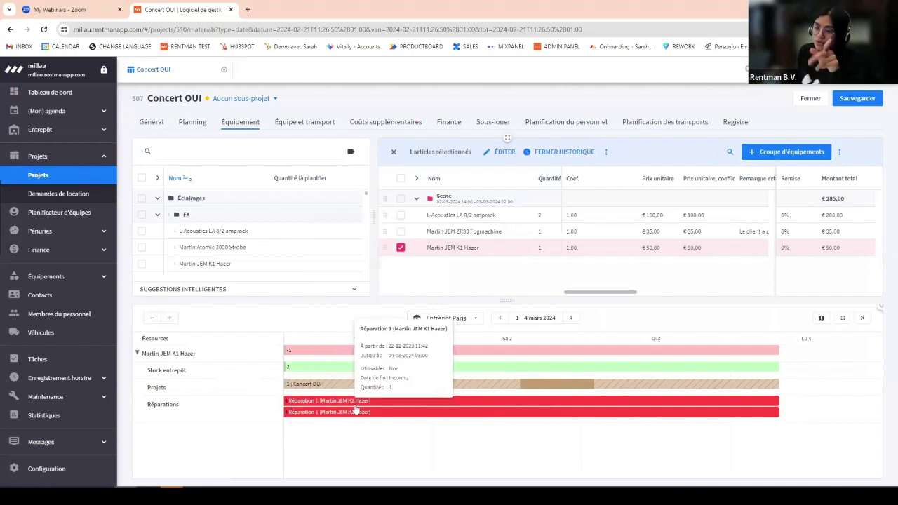
{"action": "mouse_move", "coordinate": [356, 415]}
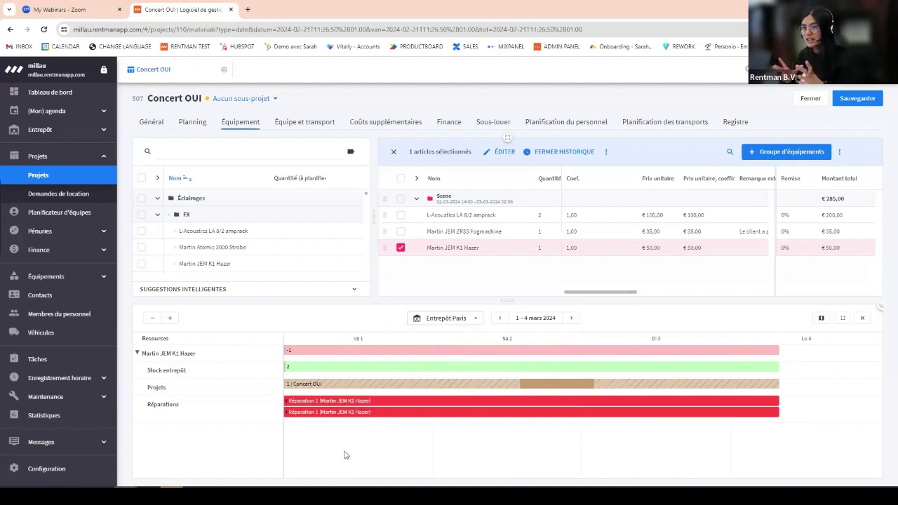
Open the Martin JEM K1 Hazer's second repair from the timeline, set its end date to 27/02/2024 and save it
{"action": "left_click", "coordinate": [325, 412]}
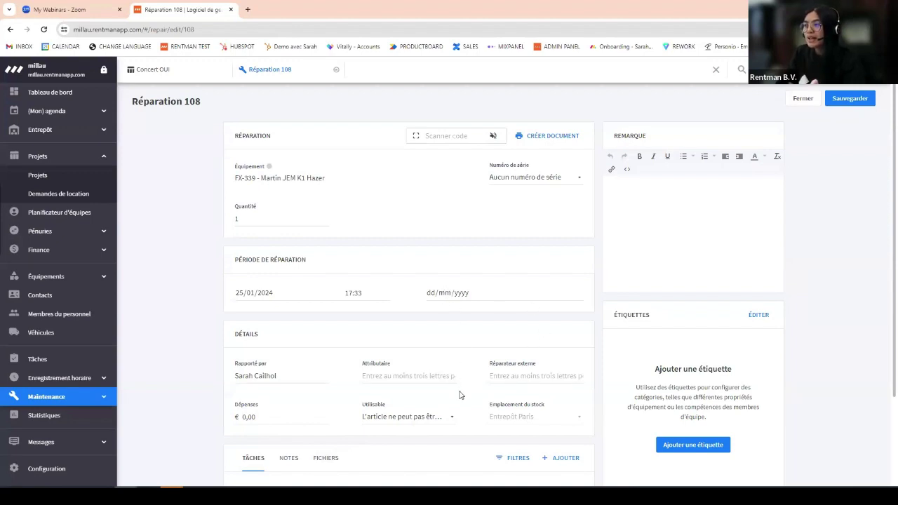
{"action": "left_click", "coordinate": [435, 295]}
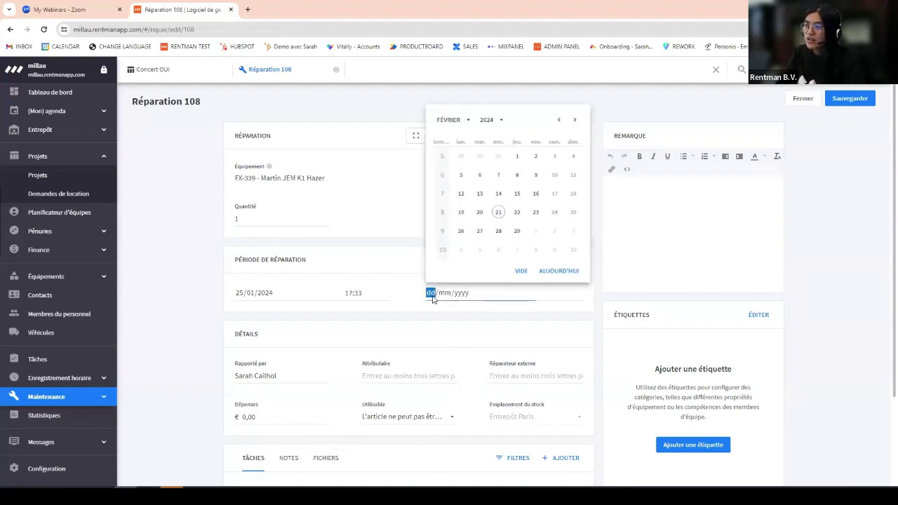
{"action": "left_click", "coordinate": [480, 232]}
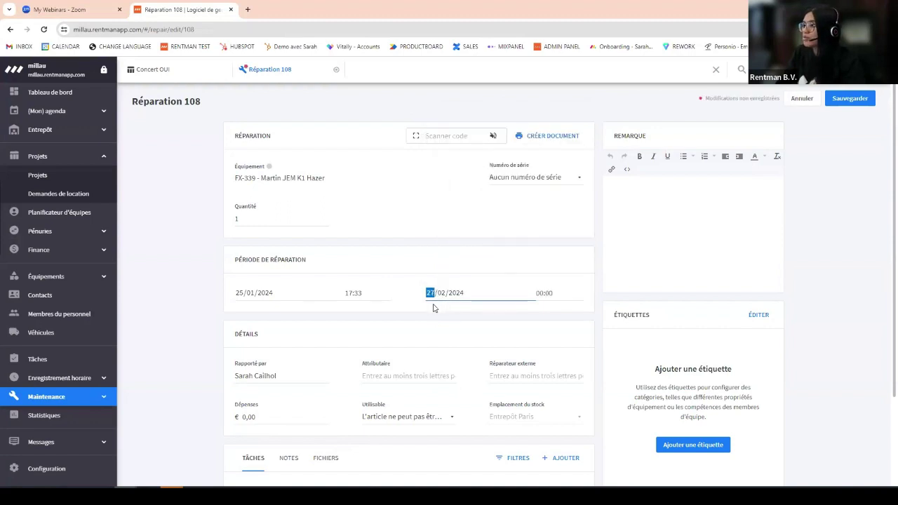
{"action": "left_click", "coordinate": [849, 100]}
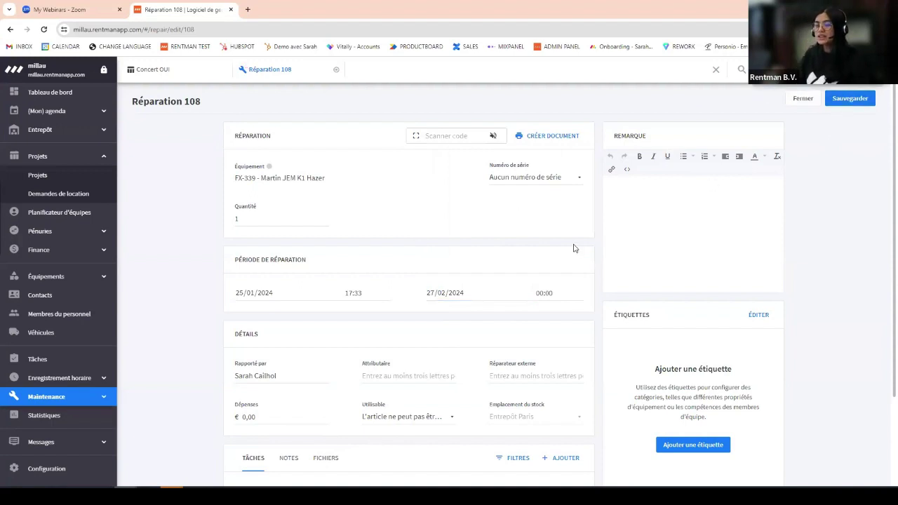
Close the repair, enlarge the project's equipment list area and create an equipment group named regie
{"action": "left_click", "coordinate": [338, 70]}
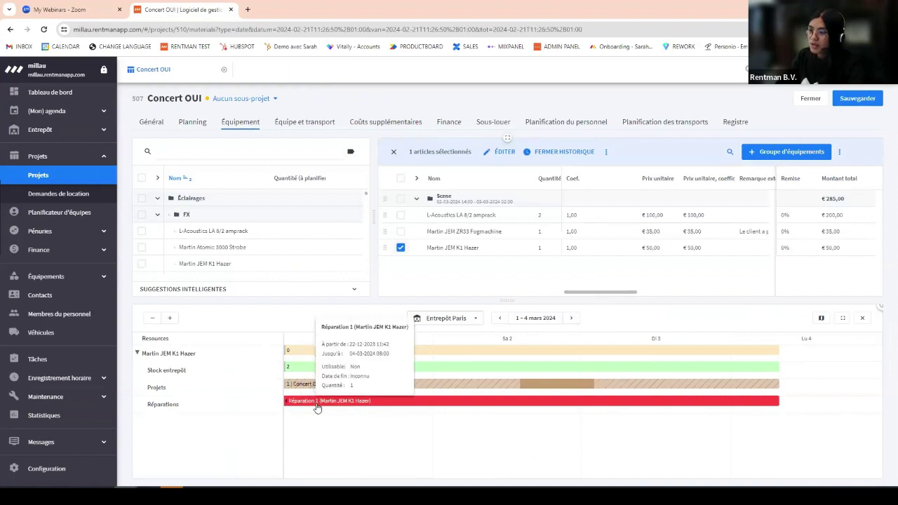
{"action": "mouse_move", "coordinate": [289, 388]}
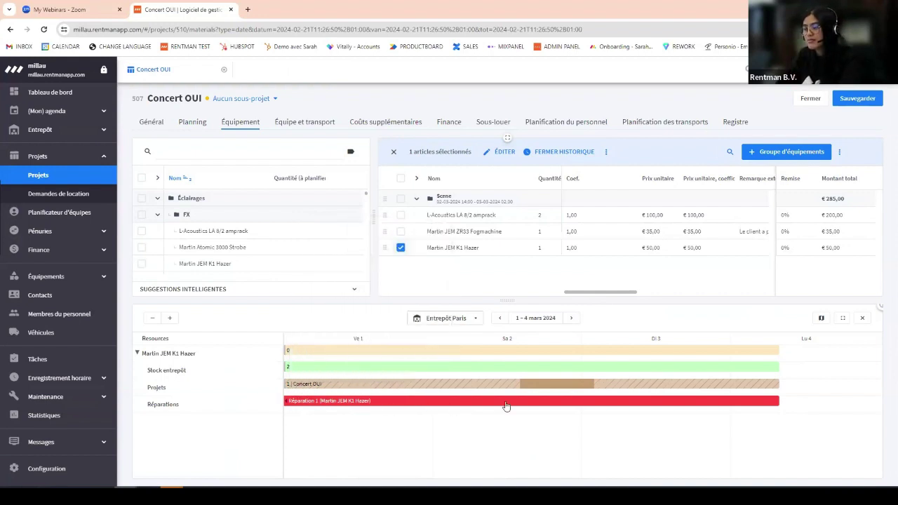
{"action": "left_click_drag", "start_coordinate": [635, 300], "coordinate": [631, 328]}
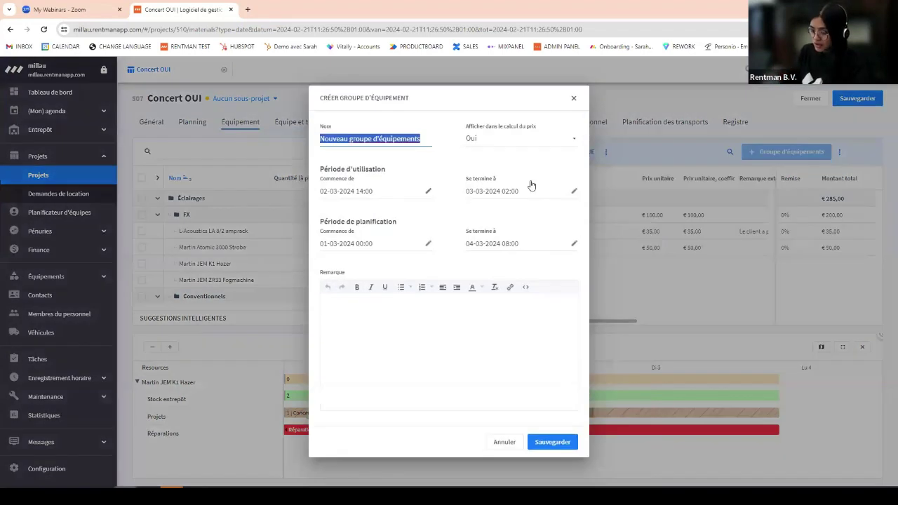
{"action": "type", "text": "regie"}
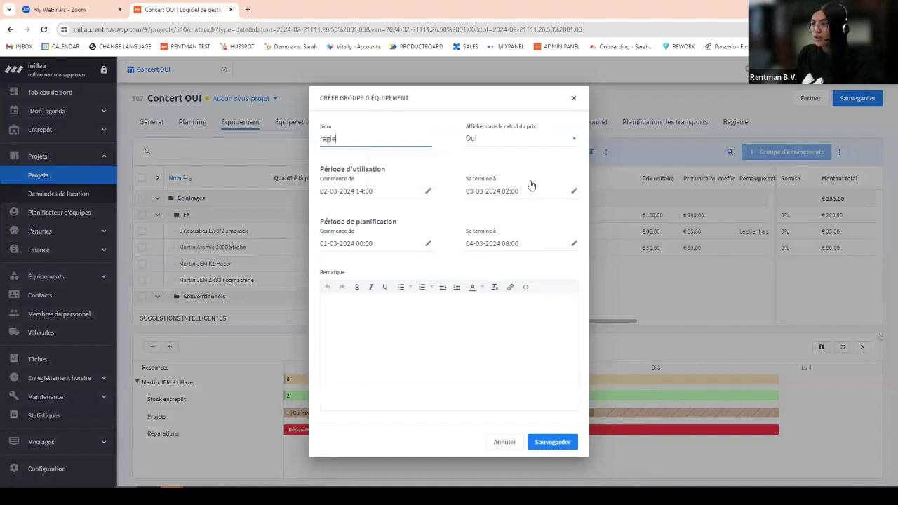
{"action": "left_click", "coordinate": [546, 444]}
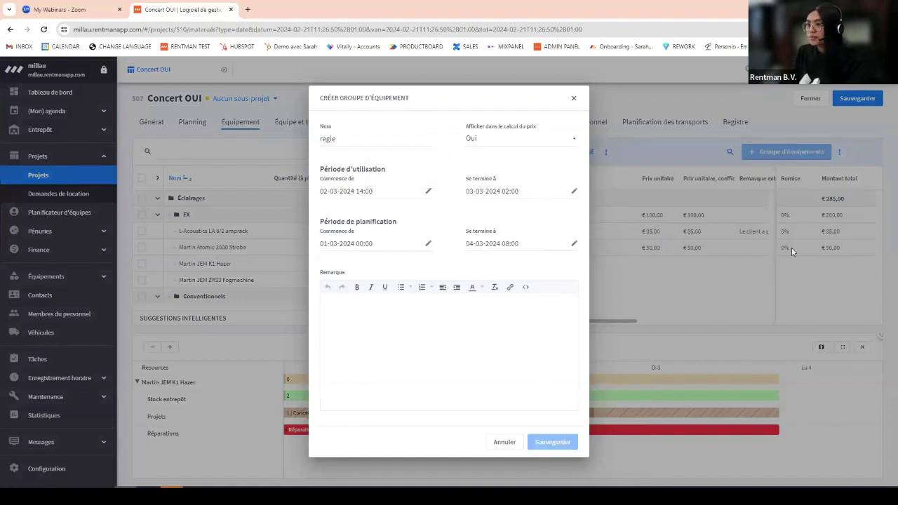
Add the ETC Source Four Profile 36° Profile Spot, Par 64 1000W fourbar MFL Black and Robert Juliat Cyrano Follow Spot to the regie group without accessories
{"action": "scroll", "coordinate": [217, 279], "scroll_direction": "down", "scroll_amount": 5}
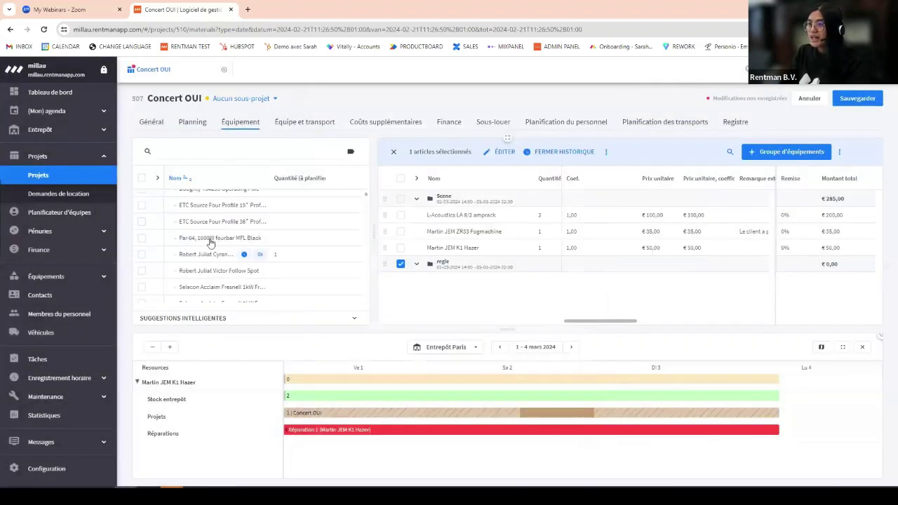
{"action": "left_click", "coordinate": [142, 221]}
{"action": "left_click", "coordinate": [142, 238]}
{"action": "left_click", "coordinate": [141, 254]}
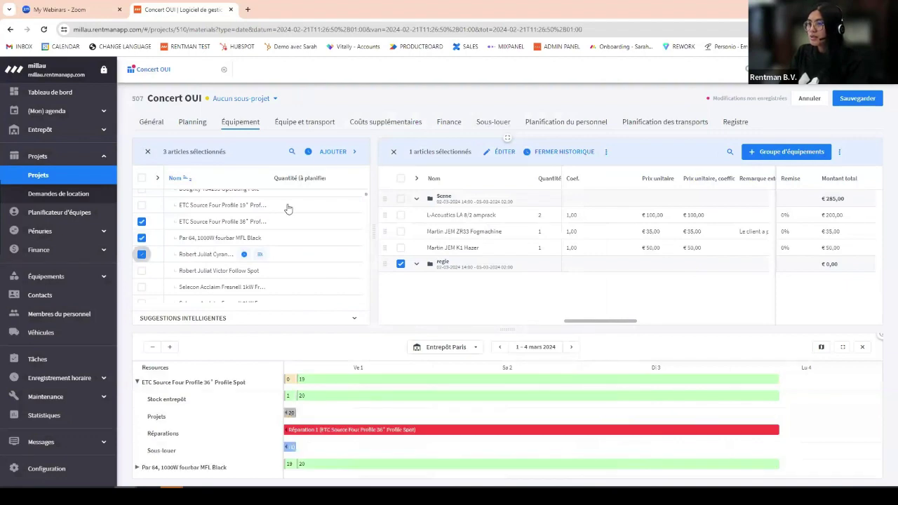
{"action": "left_click", "coordinate": [333, 152]}
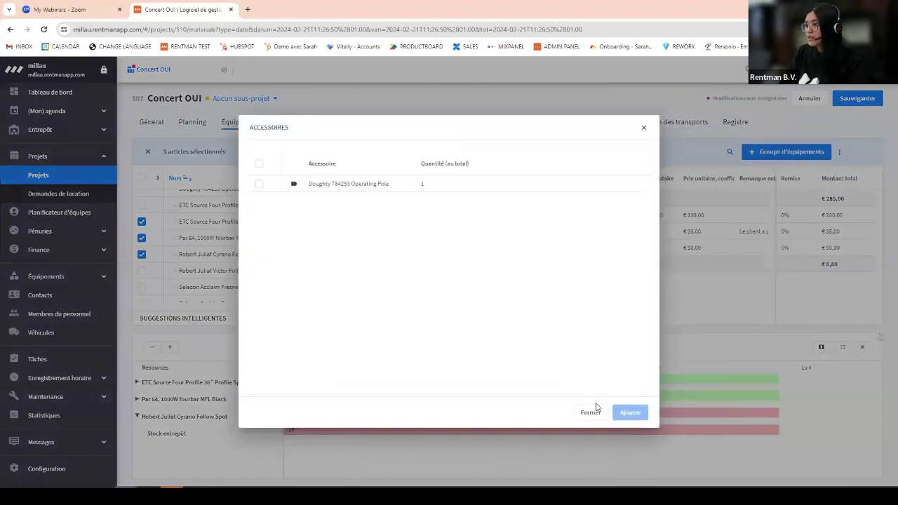
{"action": "left_click", "coordinate": [675, 354]}
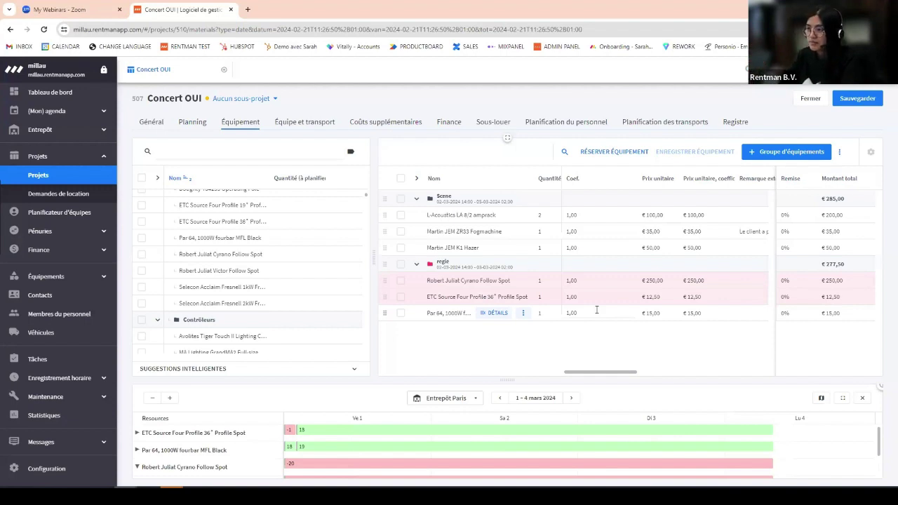
Open the project's crew and transport planning and widen the list of available functions
{"action": "left_click", "coordinate": [287, 125]}
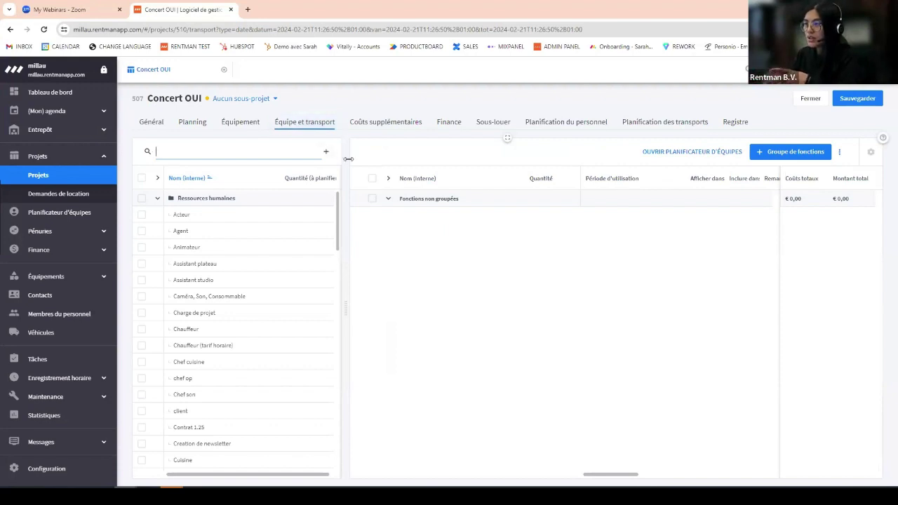
{"action": "left_click_drag", "start_coordinate": [345, 160], "coordinate": [449, 196]}
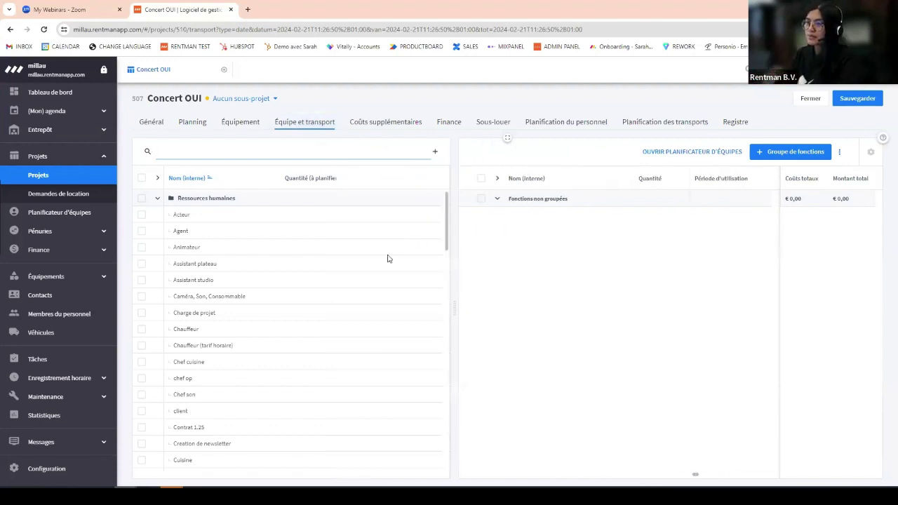
{"action": "scroll", "coordinate": [262, 192], "scroll_direction": "down", "scroll_amount": 3}
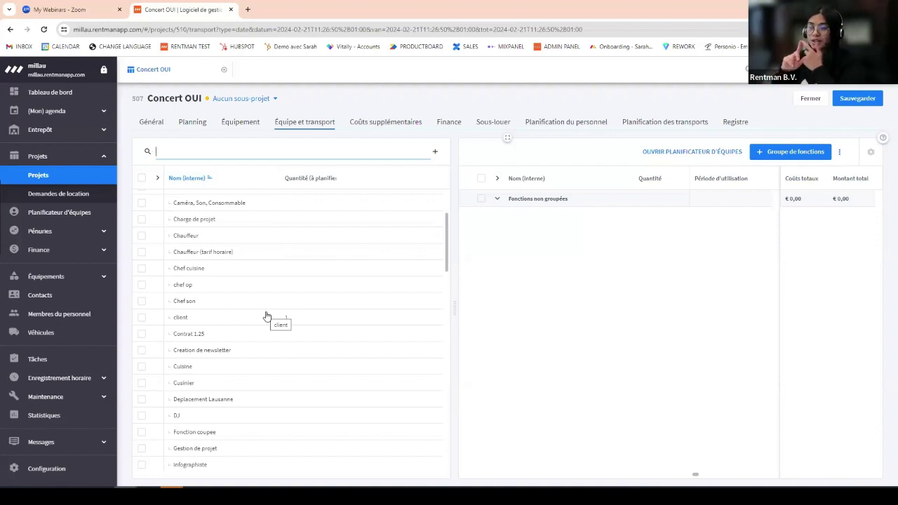
Start a new default crew function shown in planning, with Technicien Rentman as both its external and internal name
{"action": "left_click", "coordinate": [435, 152]}
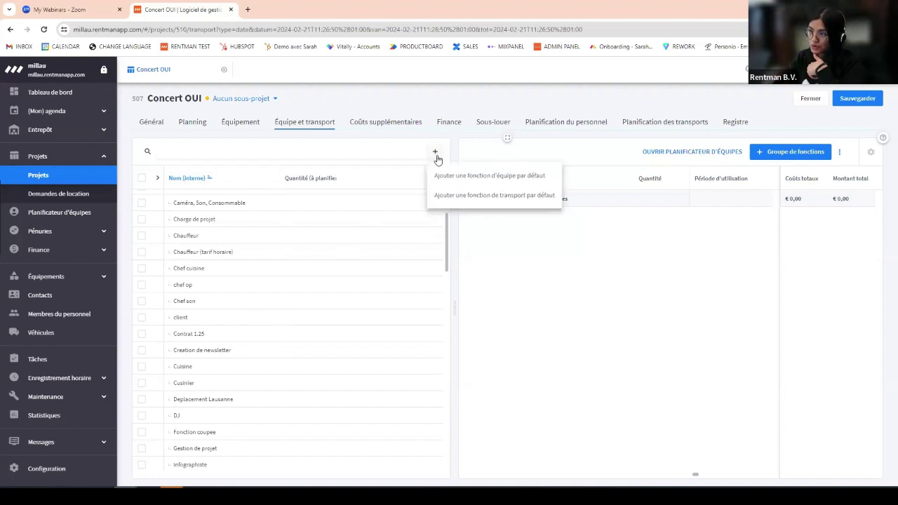
{"action": "left_click", "coordinate": [485, 177]}
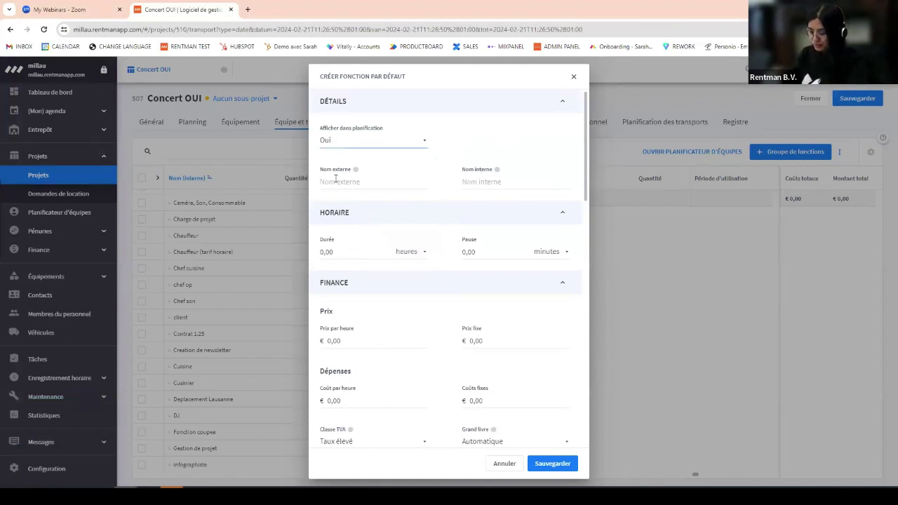
{"action": "key", "text": "space"}
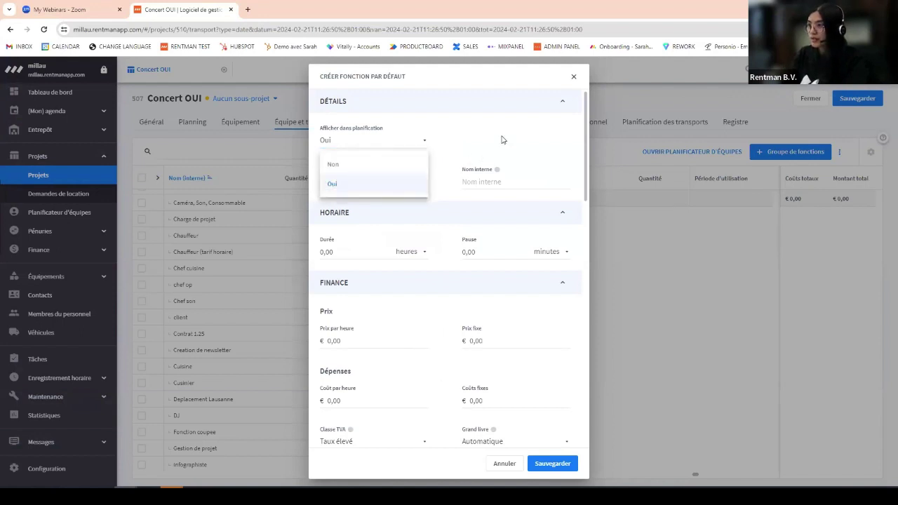
{"action": "key", "text": "Escape"}
{"action": "left_click", "coordinate": [380, 184]}
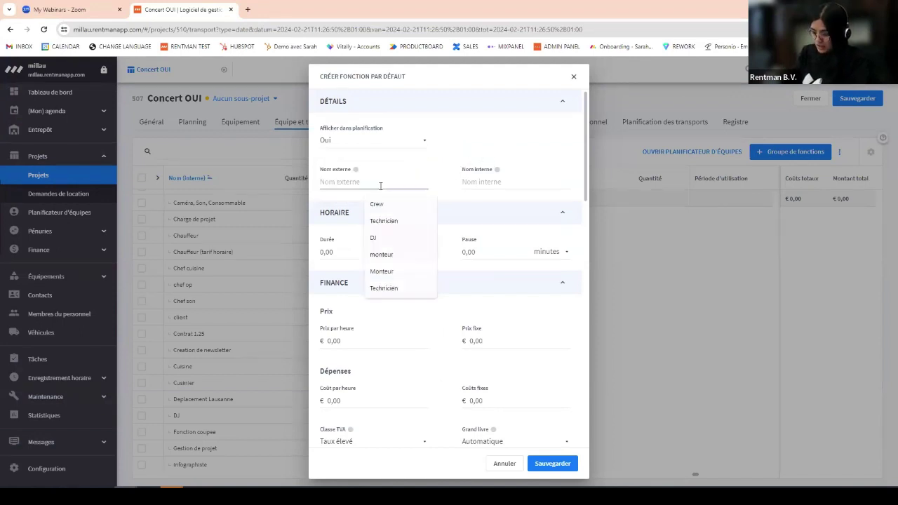
{"action": "type", "text": "Technicien "}
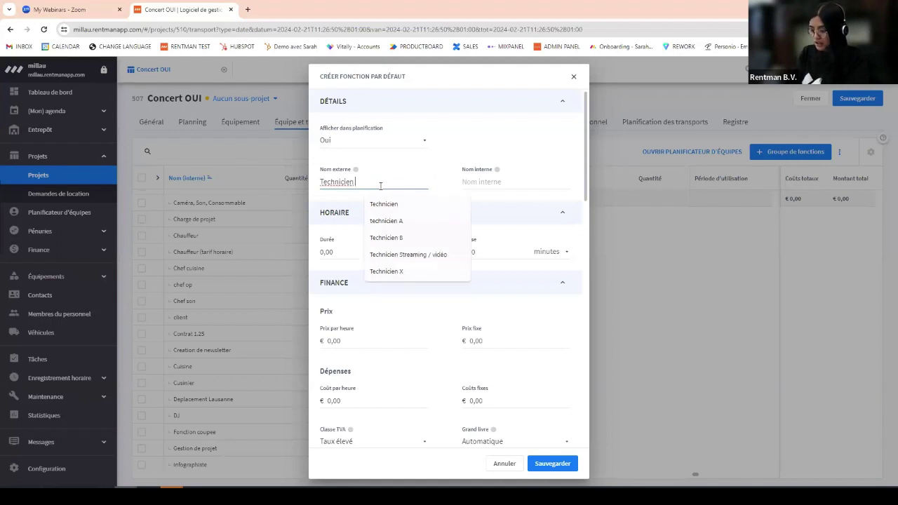
{"action": "type", "text": "Ren"}
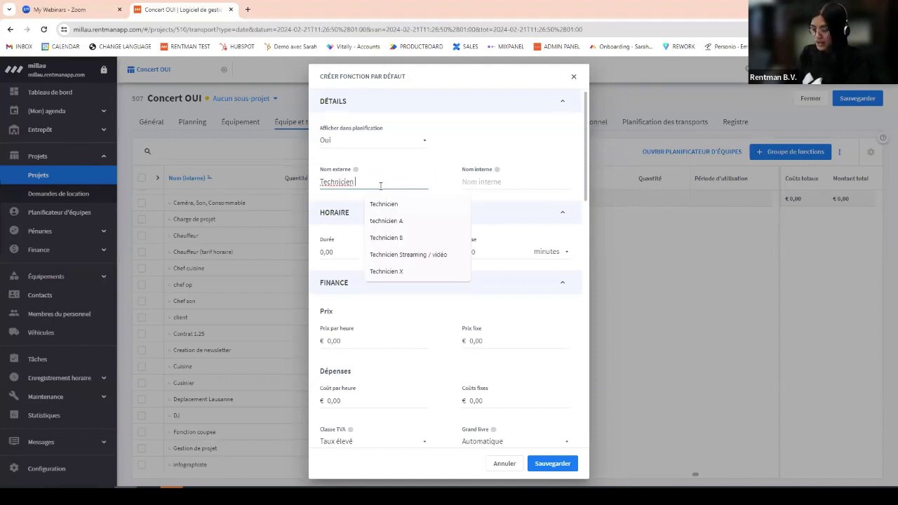
{"action": "type", "text": "tman"}
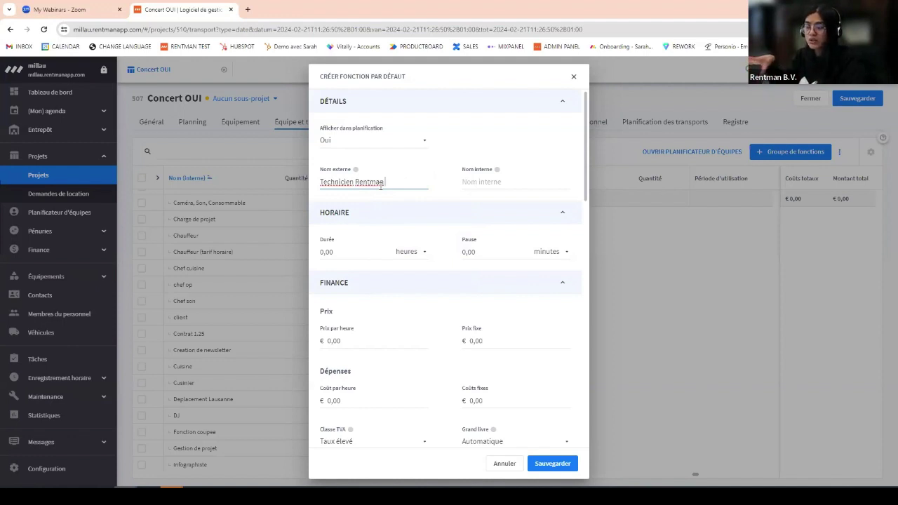
{"action": "key", "text": "Tab"}
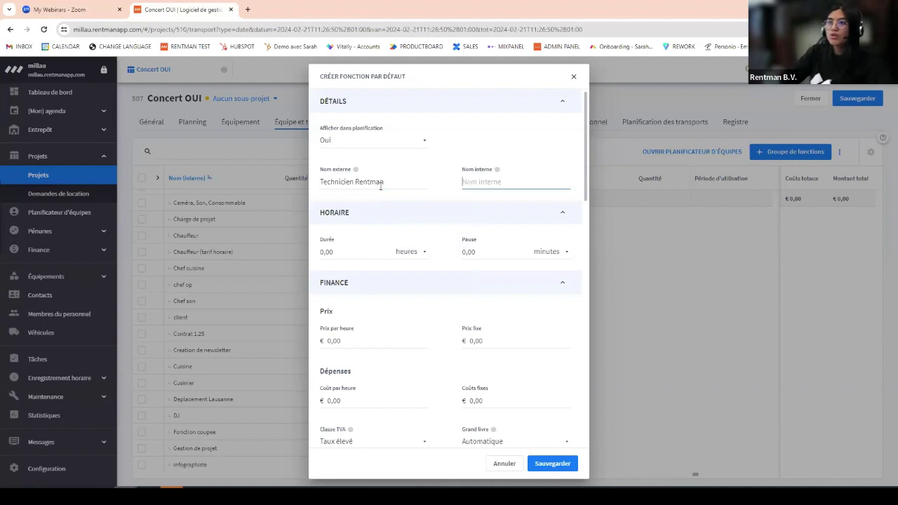
{"action": "type", "text": "Technicien"}
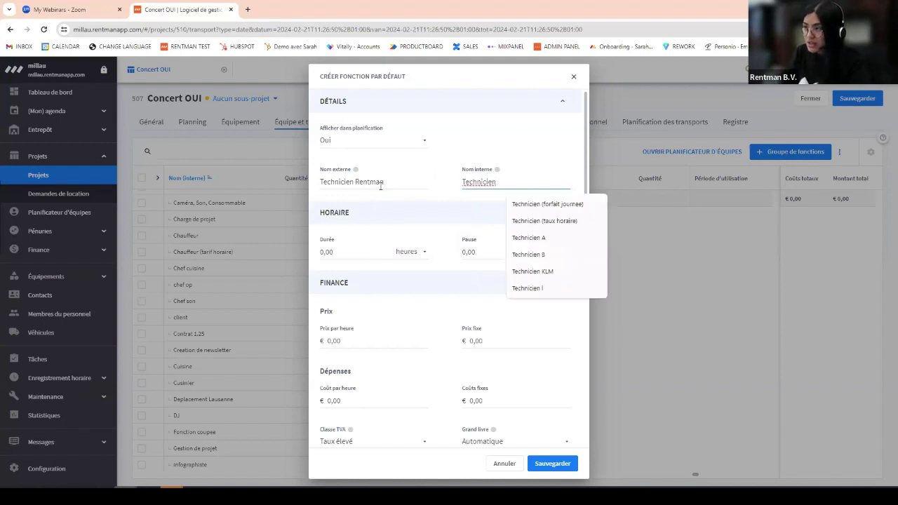
{"action": "type", "text": " Rentman"}
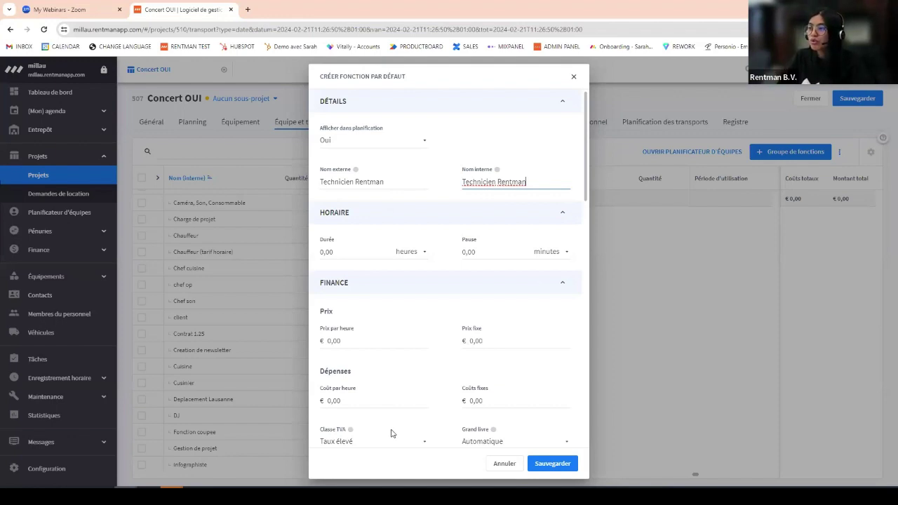
Set the new crew function's fixed price to 400 and its fixed costs to 250, and save it
{"action": "scroll", "coordinate": [459, 365], "scroll_direction": "down", "scroll_amount": 1}
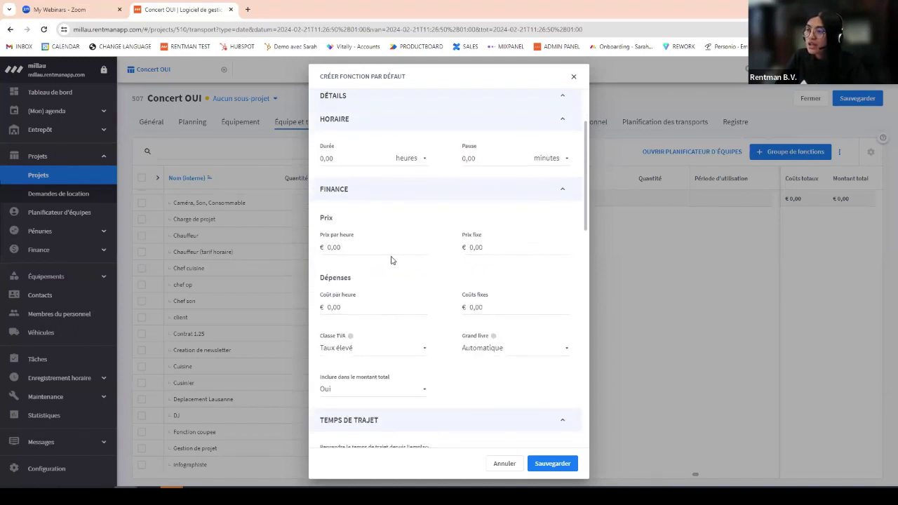
{"action": "left_click", "coordinate": [397, 242]}
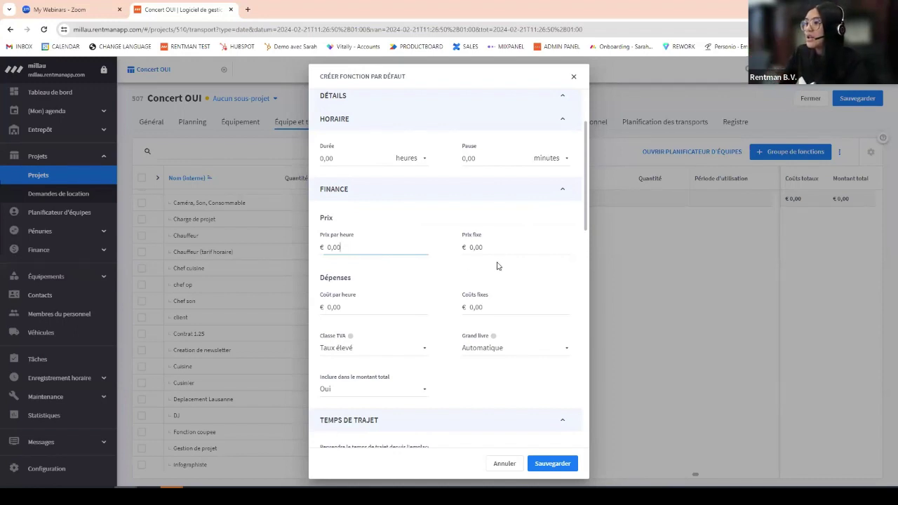
{"action": "key", "text": "Tab"}
{"action": "key", "text": "BackSpace"}
{"action": "type", "text": "400"}
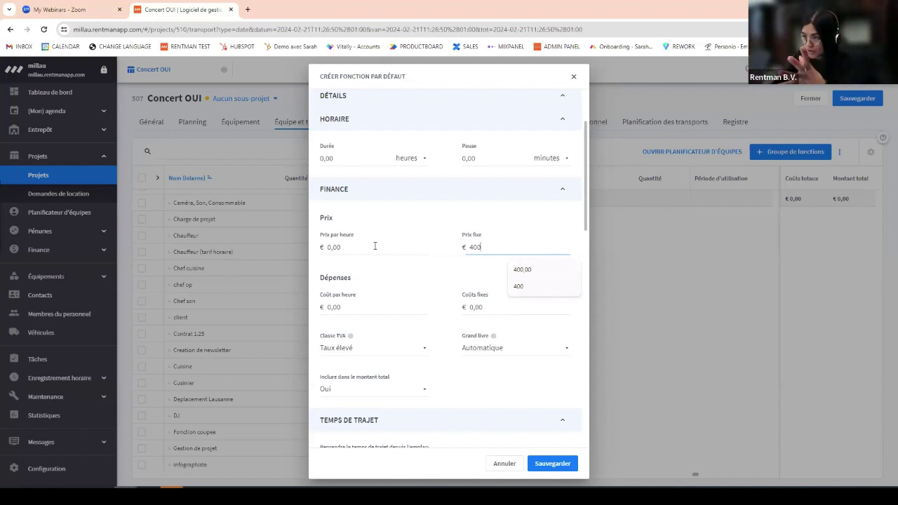
{"action": "left_click", "coordinate": [429, 288]}
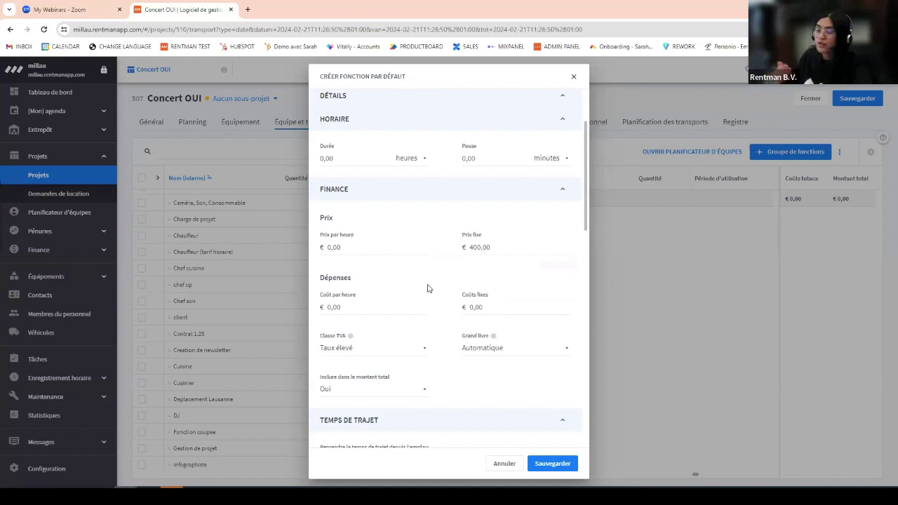
{"action": "left_click", "coordinate": [505, 309]}
{"action": "type", "text": "250"}
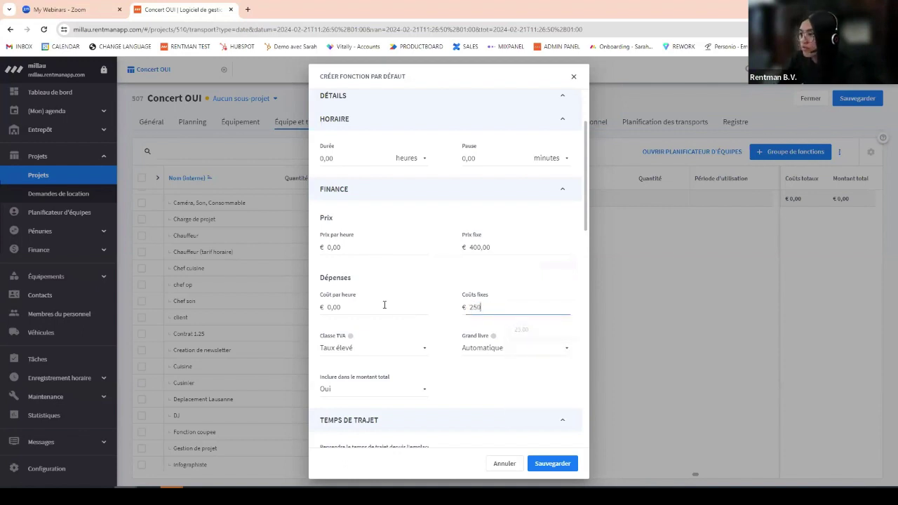
{"action": "left_click", "coordinate": [554, 463]}
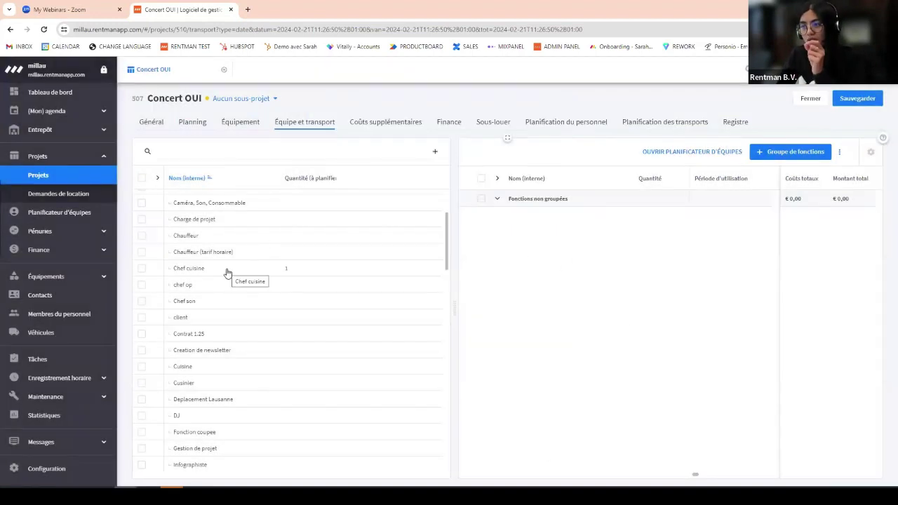
Locate Technicien Rentman in the function list and create a function group named Montage in the project
{"action": "scroll", "coordinate": [224, 275], "scroll_direction": "down", "scroll_amount": 2}
{"action": "scroll", "coordinate": [222, 254], "scroll_direction": "down", "scroll_amount": 3}
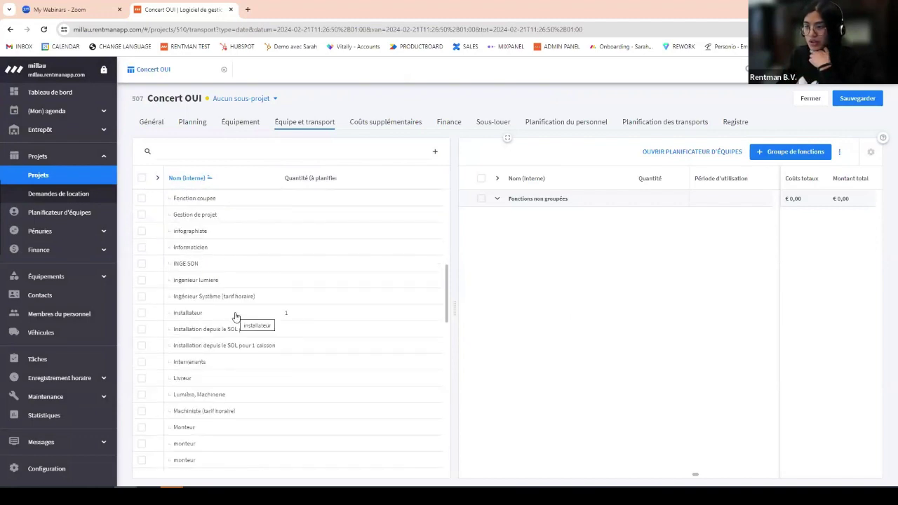
{"action": "scroll", "coordinate": [236, 317], "scroll_direction": "down", "scroll_amount": 9}
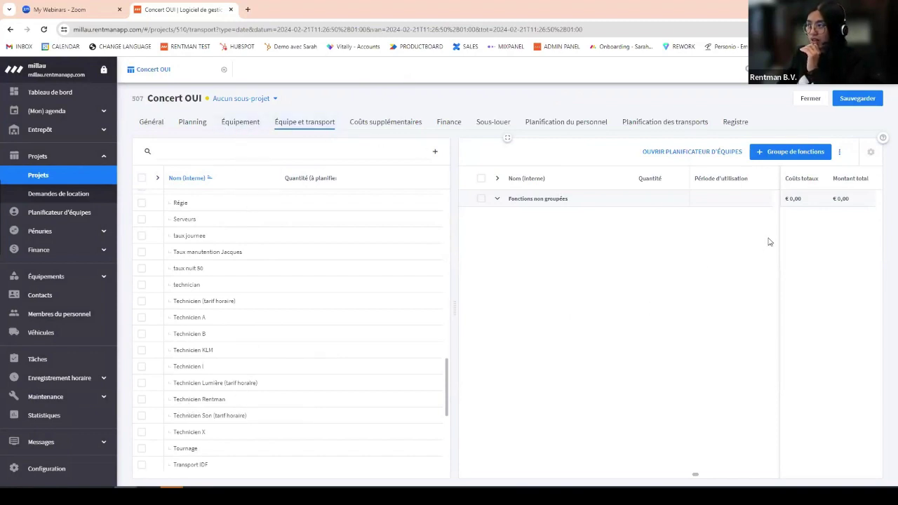
{"action": "left_click", "coordinate": [786, 153]}
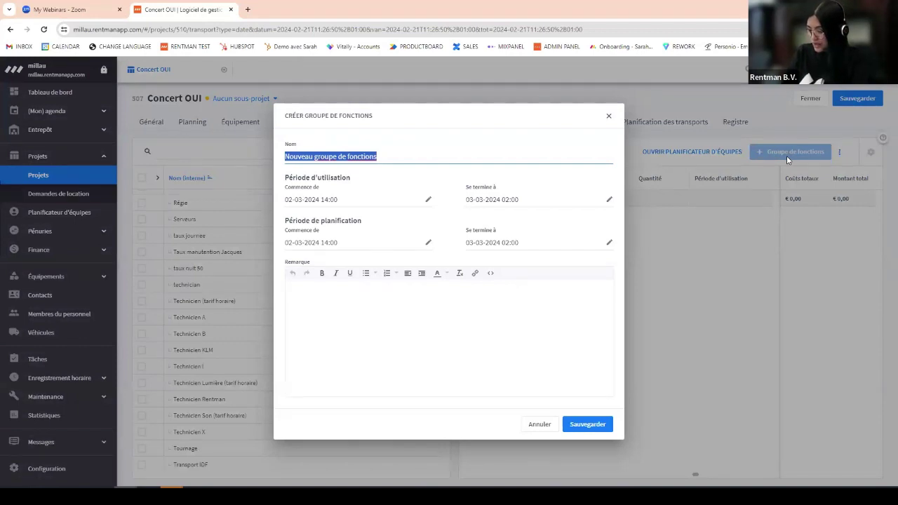
{"action": "type", "text": "Montage"}
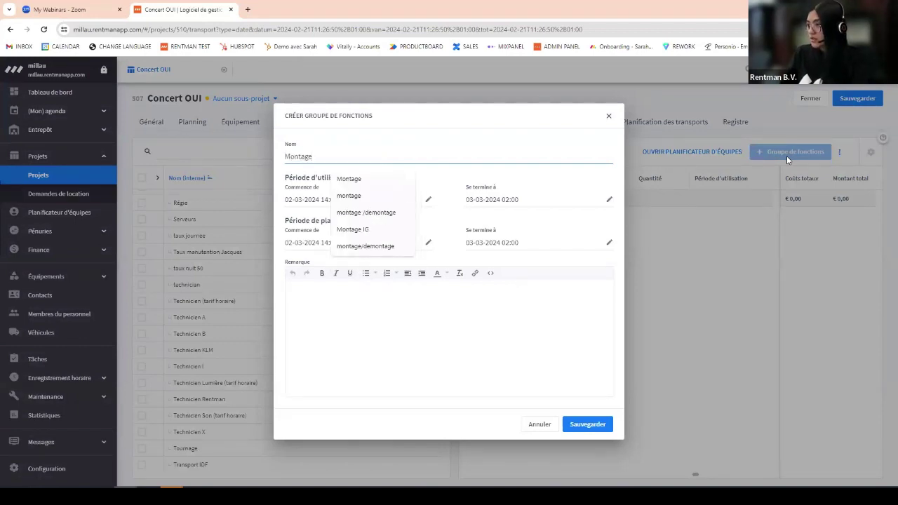
{"action": "key", "text": "Return"}
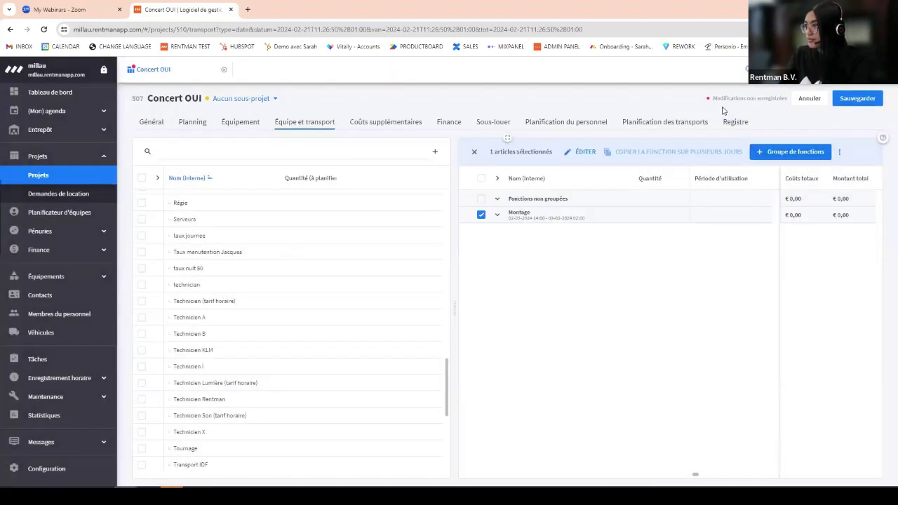
{"action": "left_click", "coordinate": [625, 217]}
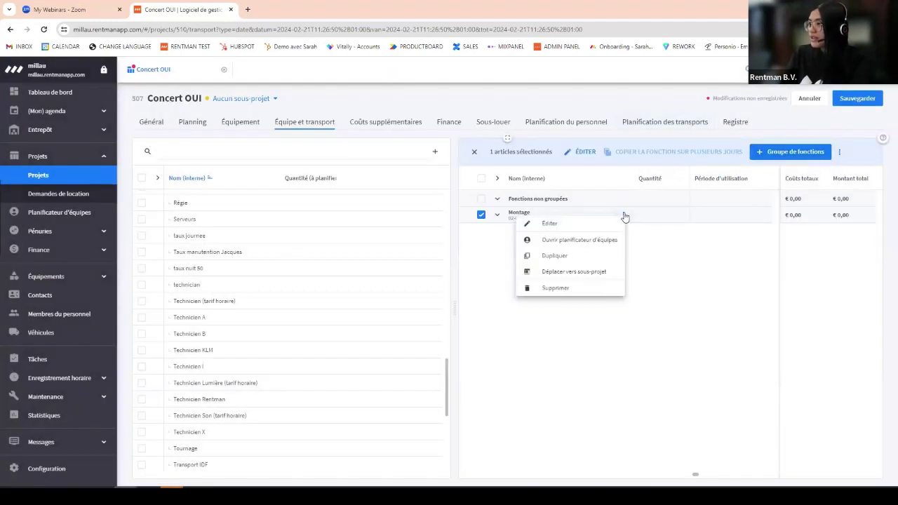
{"action": "left_click", "coordinate": [545, 224]}
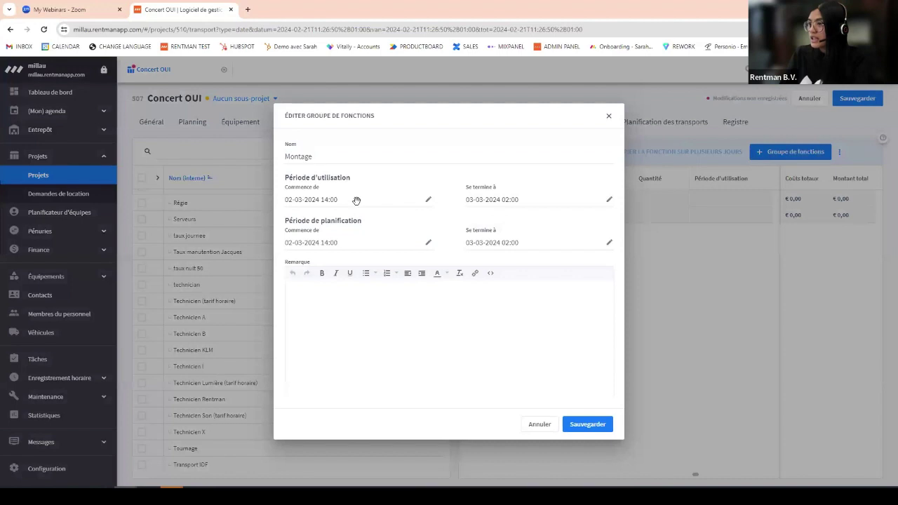
{"action": "left_click", "coordinate": [356, 202]}
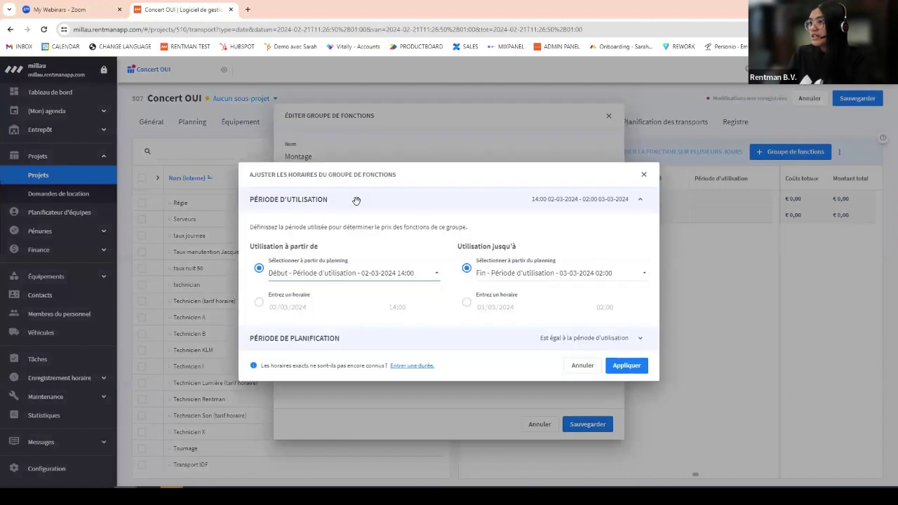
{"action": "left_click", "coordinate": [366, 281]}
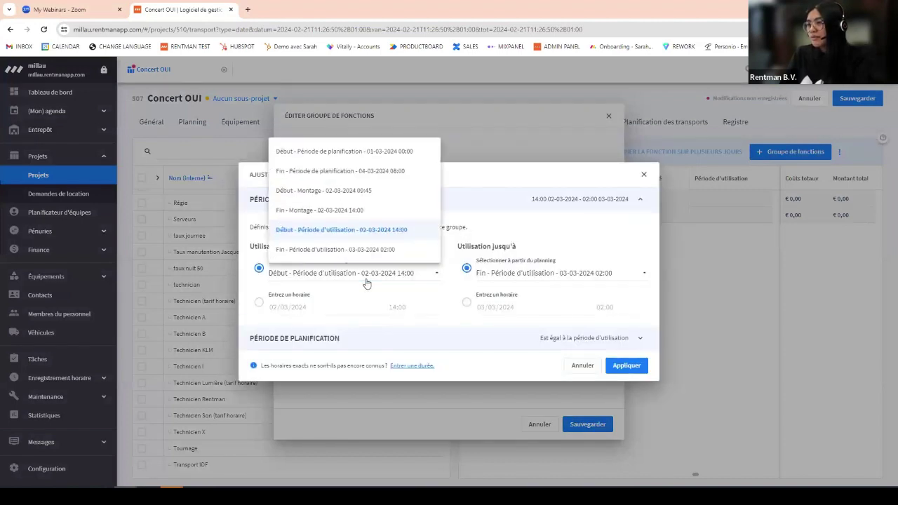
{"action": "left_click", "coordinate": [317, 193]}
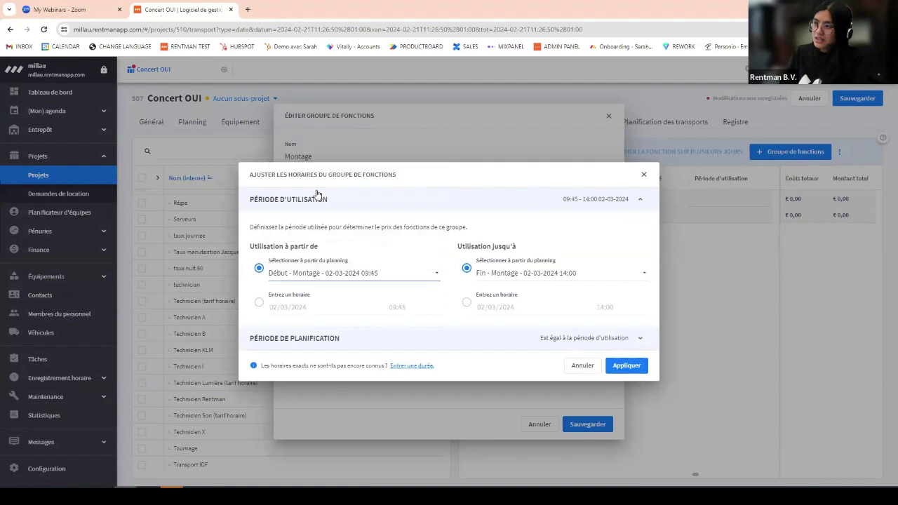
{"action": "left_click", "coordinate": [627, 364]}
{"action": "left_click", "coordinate": [590, 423]}
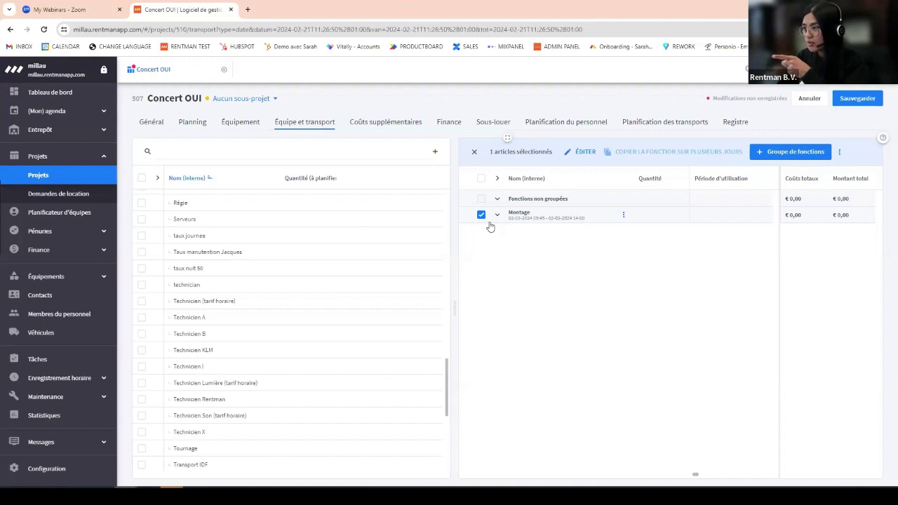
Add the Technicien Rentman function to the Montage group with a quantity of 3 and save the project
{"action": "left_click", "coordinate": [201, 398]}
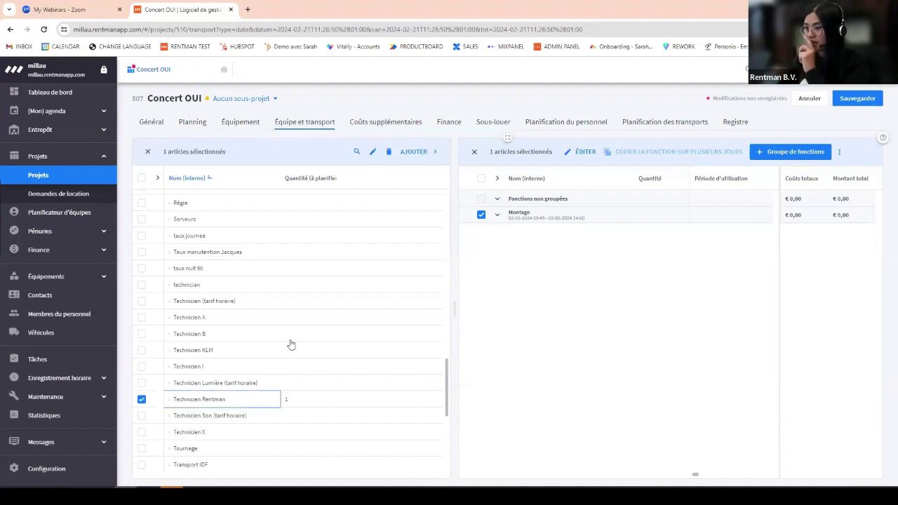
{"action": "left_click", "coordinate": [414, 152]}
{"action": "left_click", "coordinate": [664, 232]}
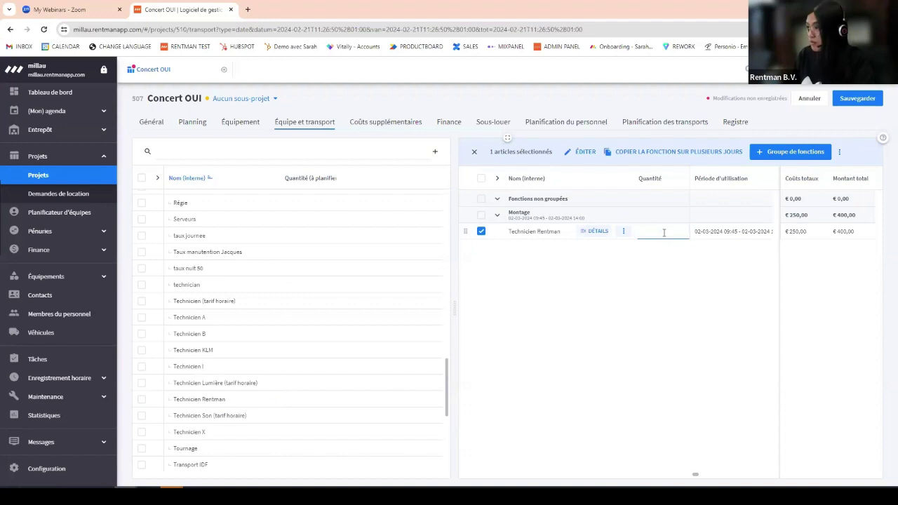
{"action": "type", "text": "3"}
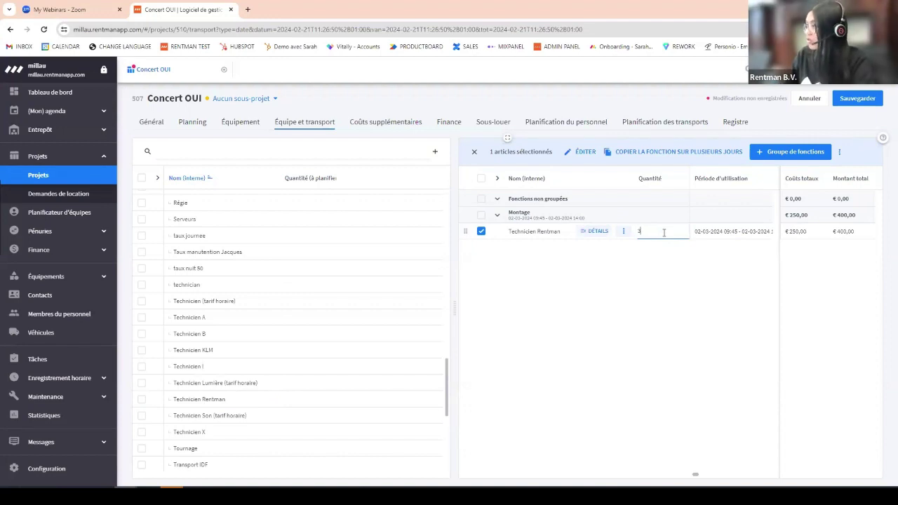
{"action": "key", "text": "Return"}
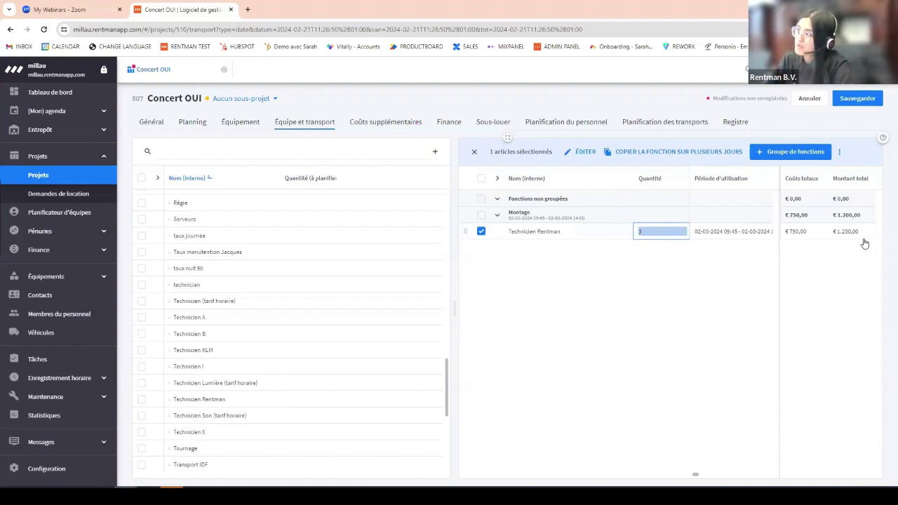
{"action": "left_click", "coordinate": [863, 99]}
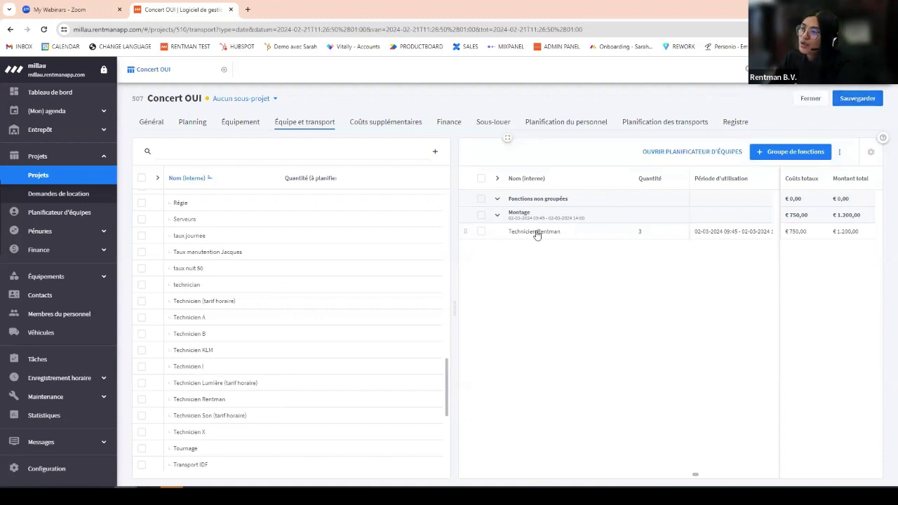
Add the transport function Transport général sur 10 km (Fixe) to the Montage group and save the project
{"action": "scroll", "coordinate": [295, 281], "scroll_direction": "down", "scroll_amount": 3}
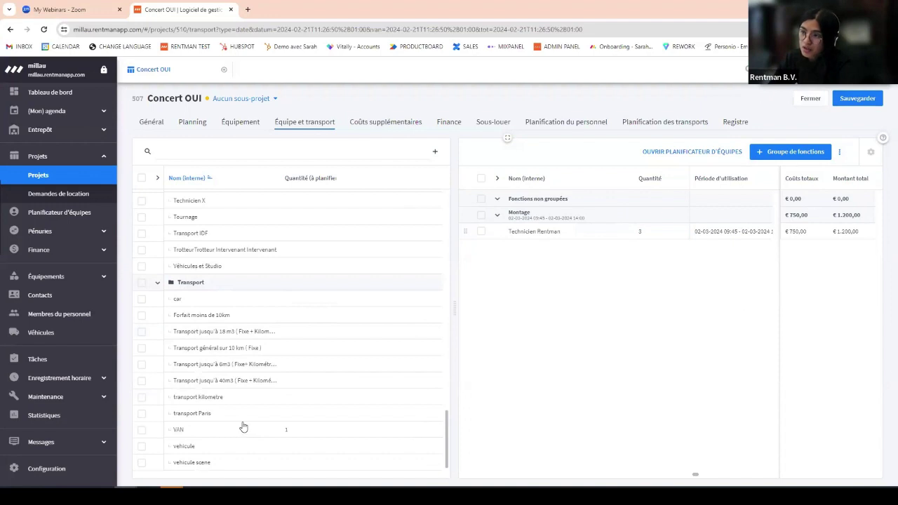
{"action": "left_click", "coordinate": [236, 348]}
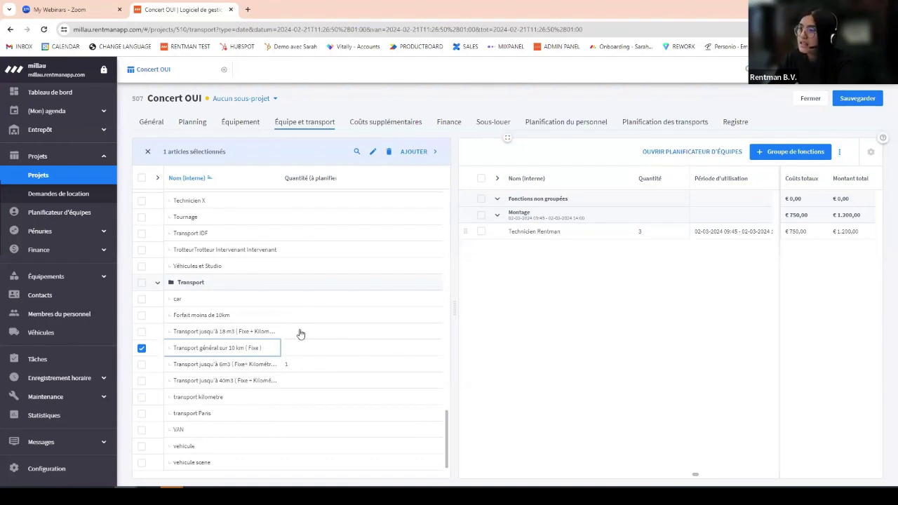
{"action": "left_click", "coordinate": [481, 215]}
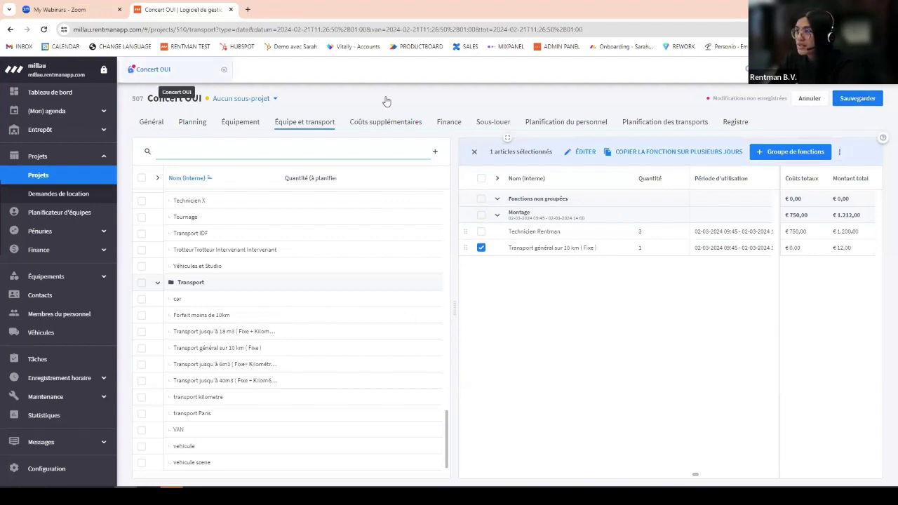
{"action": "left_click", "coordinate": [861, 99]}
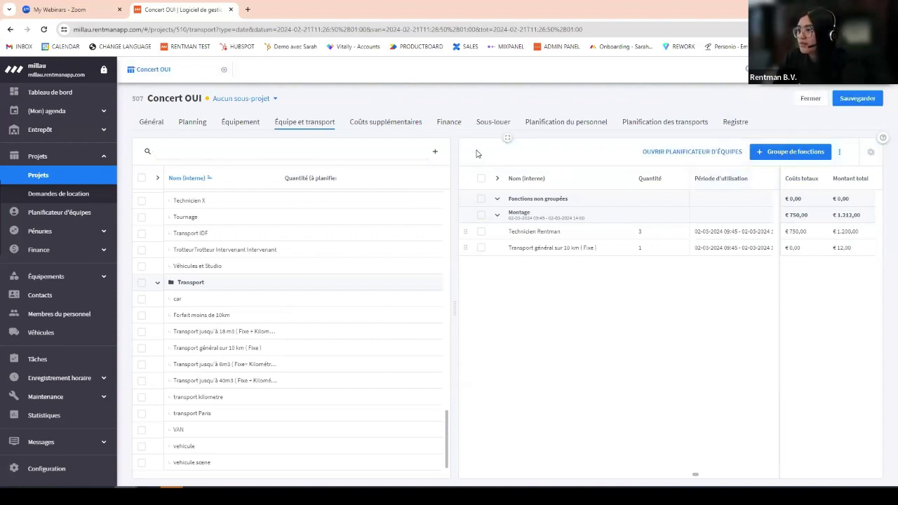
Add an additional cost named Frais de repas with a purchase price of 50 to the project, and save the project
{"action": "left_click", "coordinate": [409, 125]}
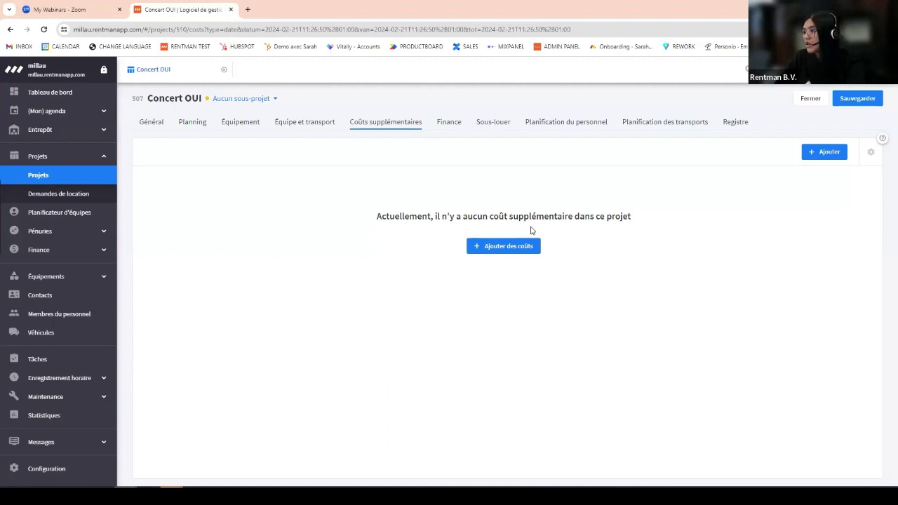
{"action": "left_click", "coordinate": [517, 255]}
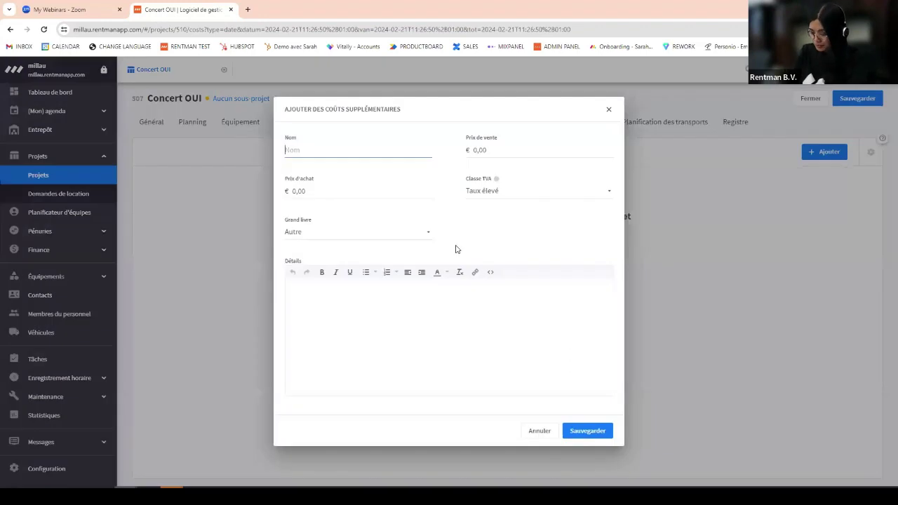
{"action": "type", "text": "Frais de re"}
{"action": "type", "text": "pas"}
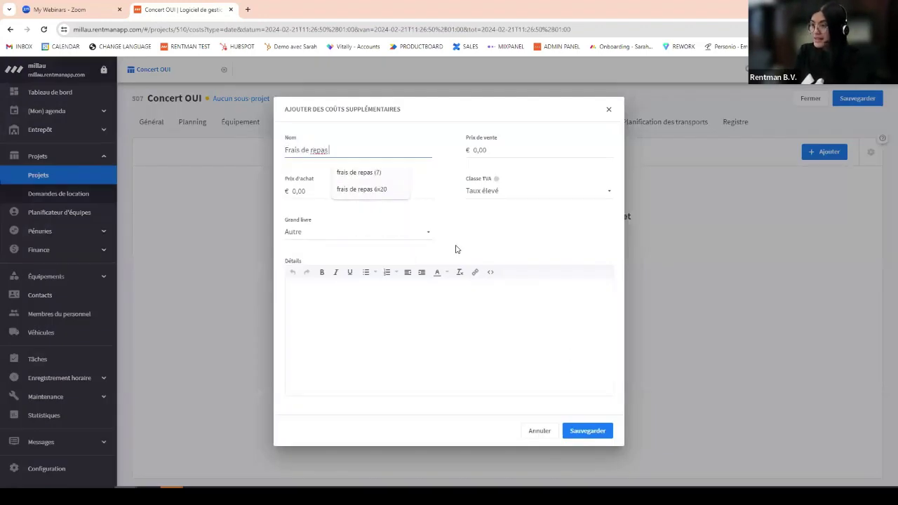
{"action": "left_click", "coordinate": [493, 151]}
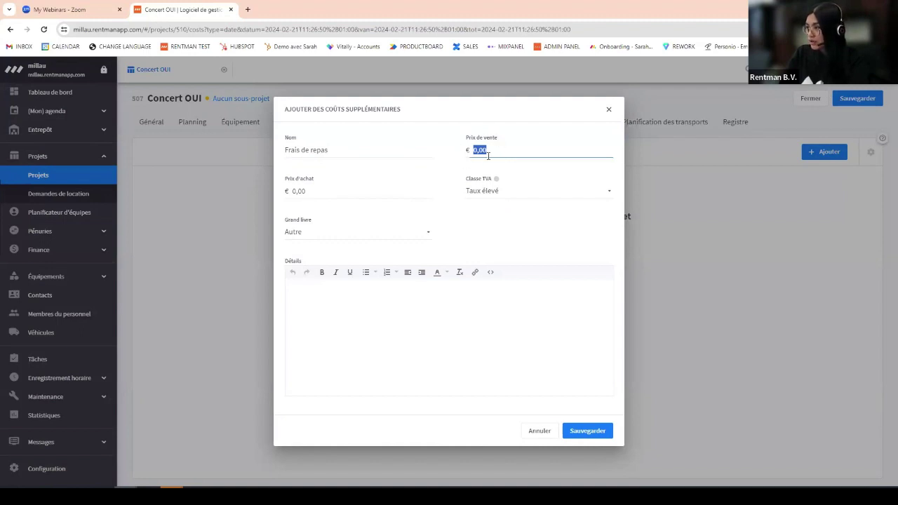
{"action": "left_click", "coordinate": [377, 194]}
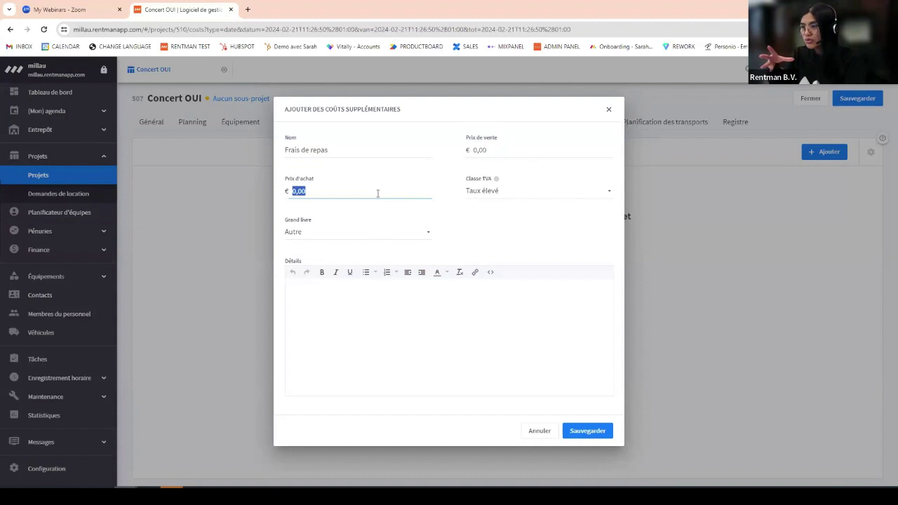
{"action": "key", "text": "BackSpace"}
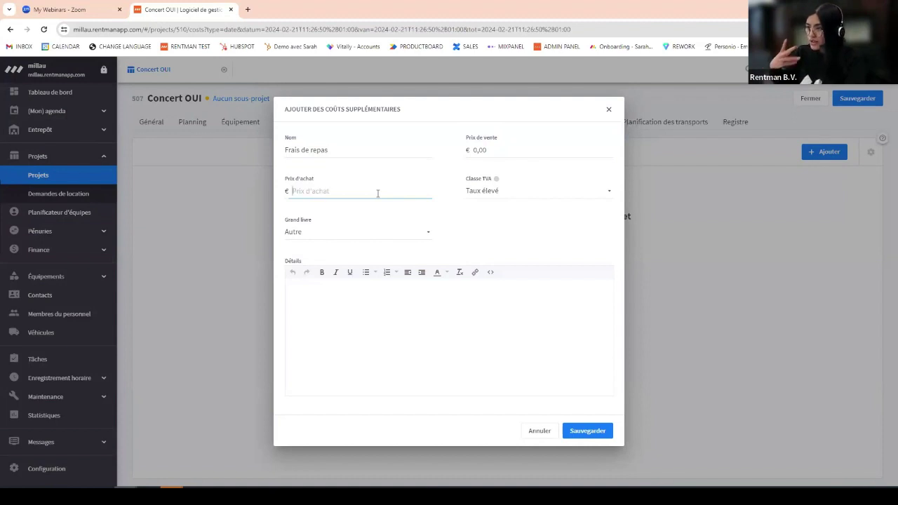
{"action": "type", "text": "5"}
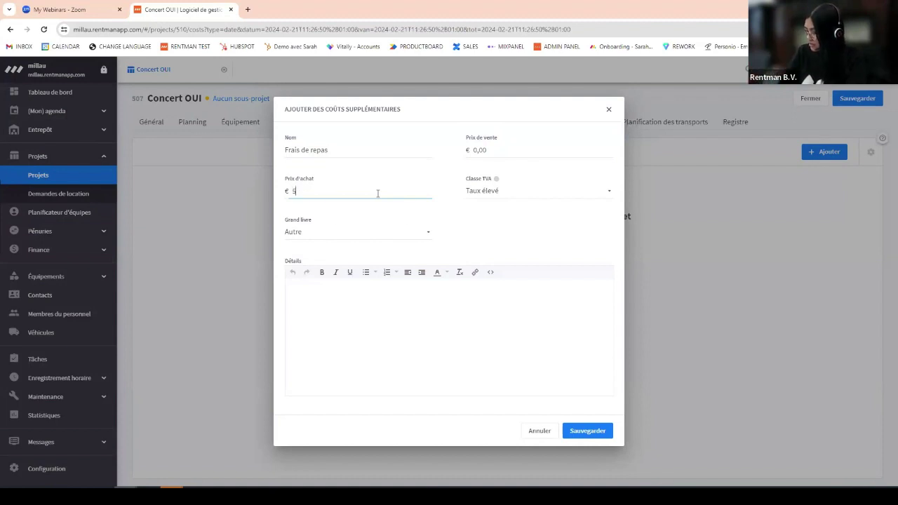
{"action": "type", "text": "0"}
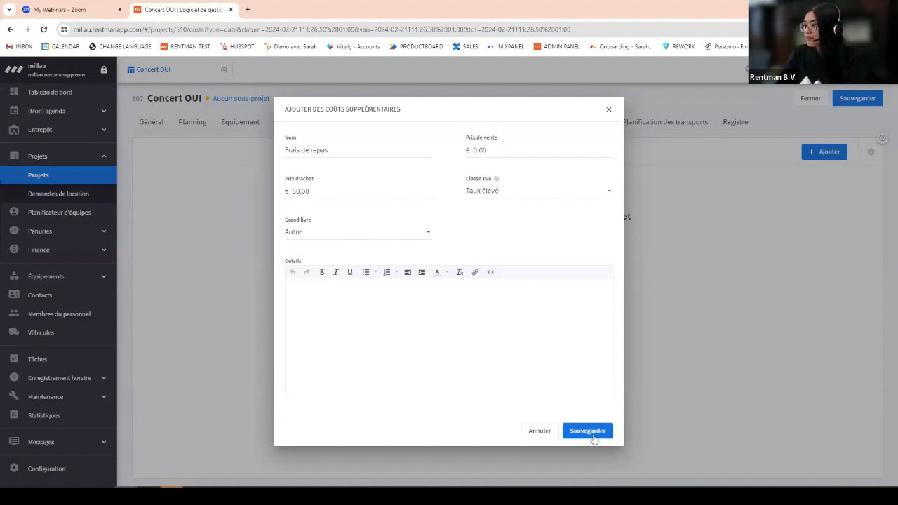
{"action": "left_click", "coordinate": [594, 431]}
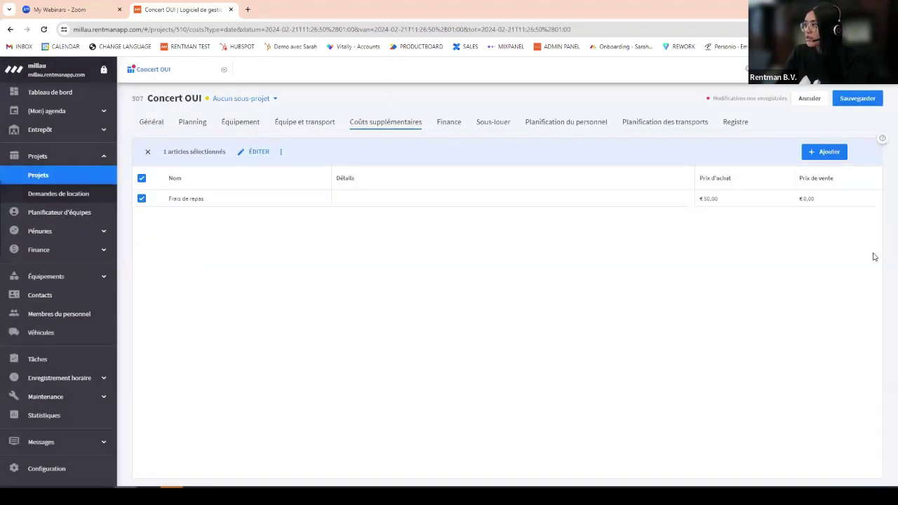
{"action": "left_click", "coordinate": [858, 97]}
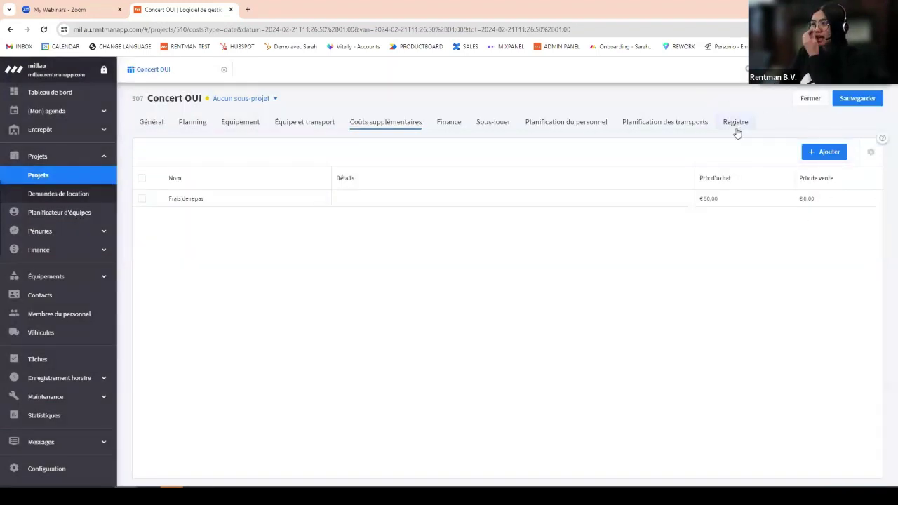
Open the project's finances and examine the financial overview, including the equipment groups within the Location category
{"action": "left_click", "coordinate": [455, 126]}
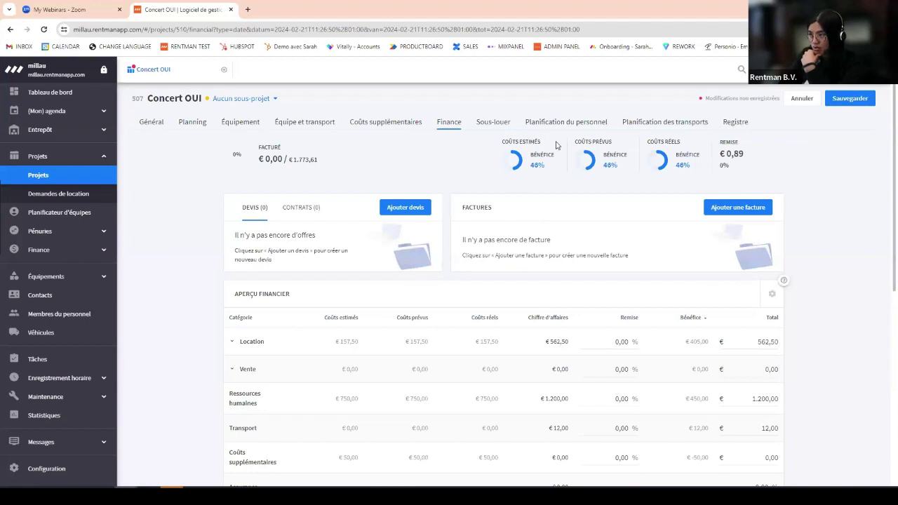
{"action": "mouse_move", "coordinate": [521, 176]}
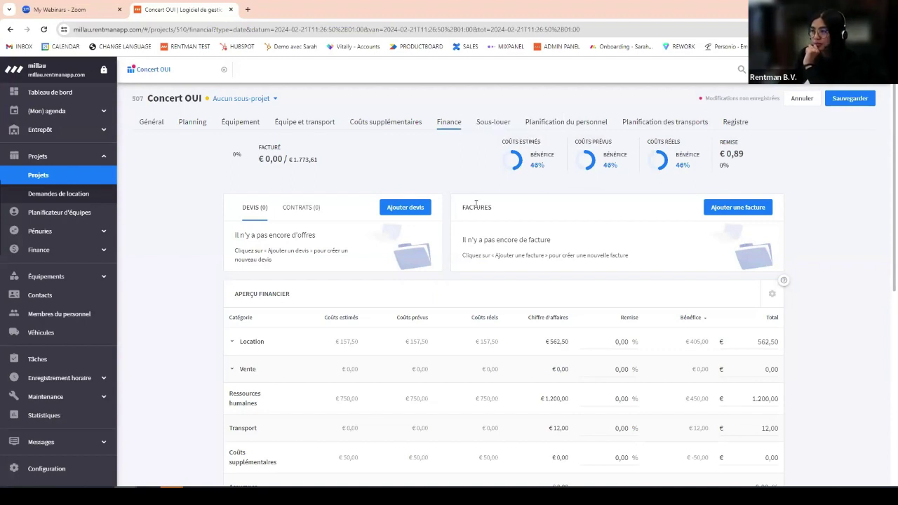
{"action": "scroll", "coordinate": [476, 204], "scroll_direction": "down", "scroll_amount": 1}
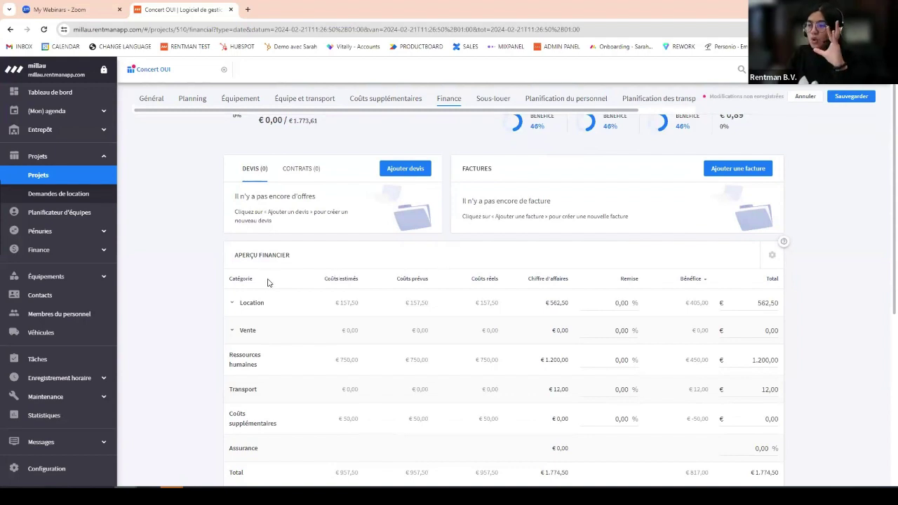
{"action": "scroll", "coordinate": [275, 284], "scroll_direction": "down", "scroll_amount": 1}
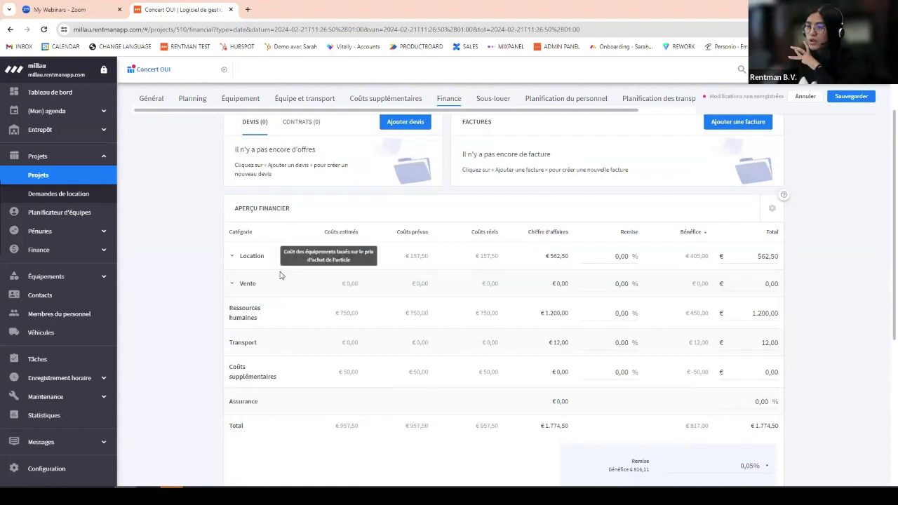
{"action": "left_click", "coordinate": [231, 257]}
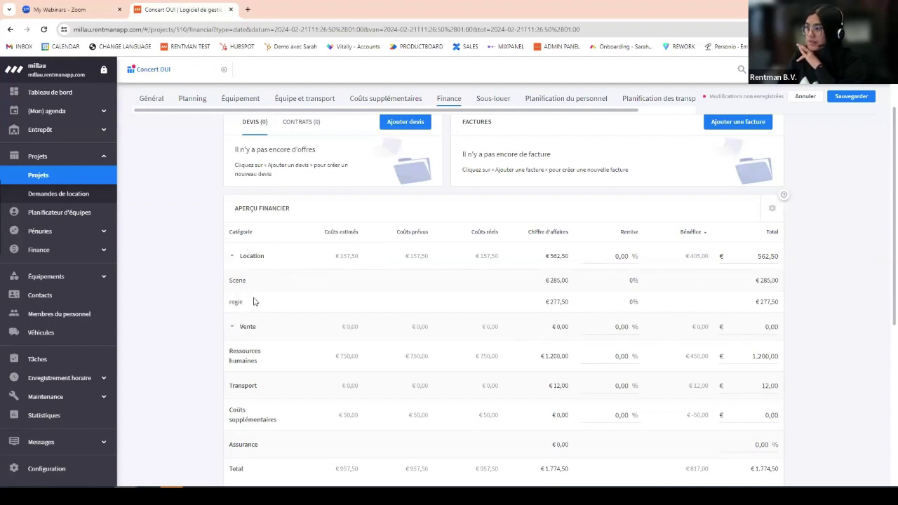
{"action": "left_click", "coordinate": [232, 257]}
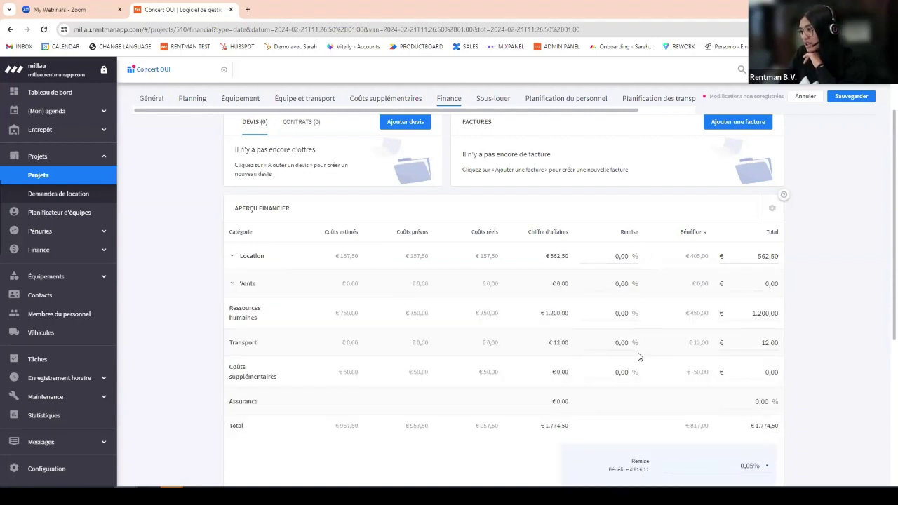
Set the project's insurance rate to 10% in the financial overview
{"action": "scroll", "coordinate": [702, 390], "scroll_direction": "down", "scroll_amount": 3}
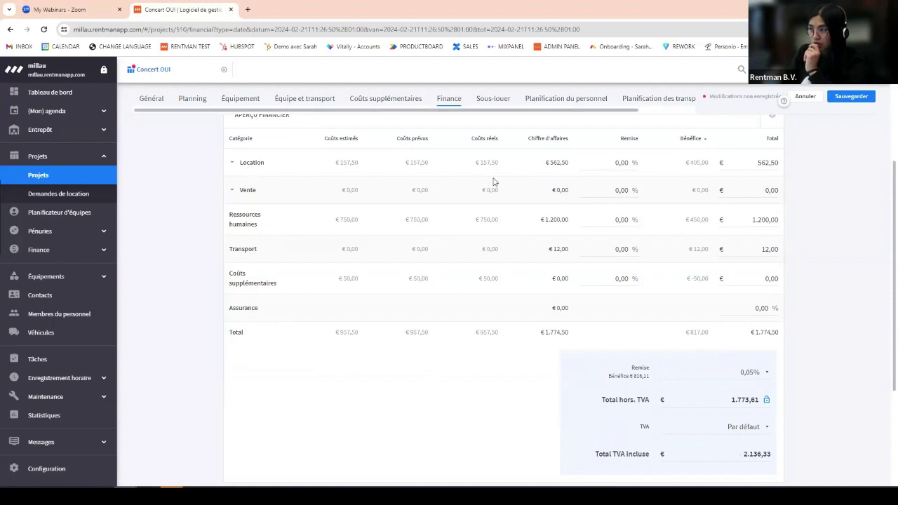
{"action": "left_click", "coordinate": [777, 315]}
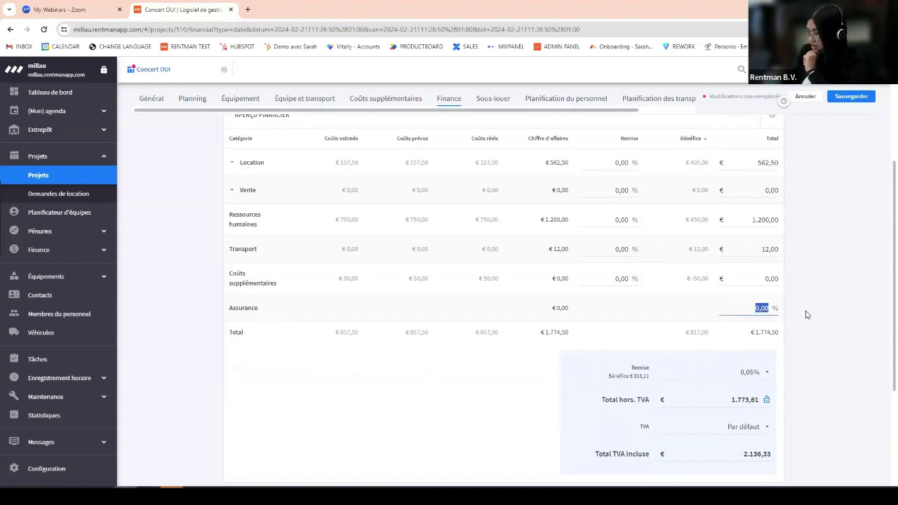
{"action": "type", "text": "10"}
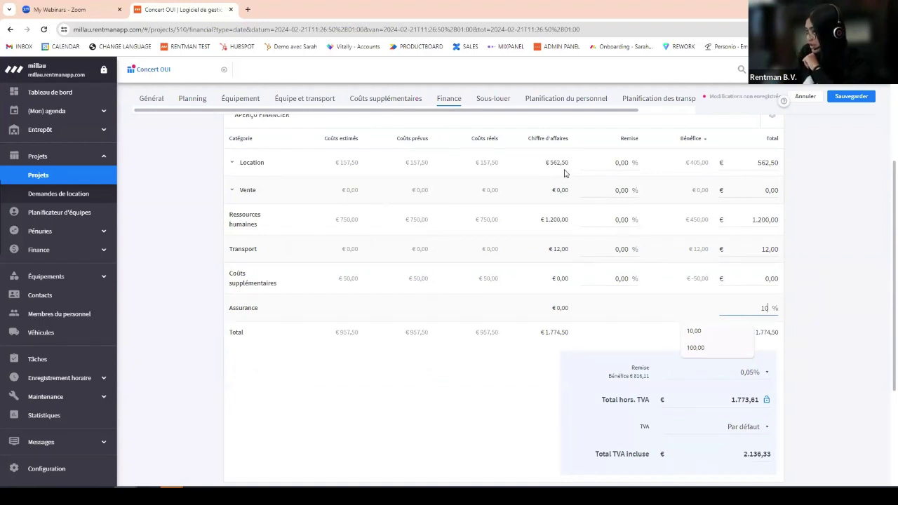
{"action": "key", "text": "Return"}
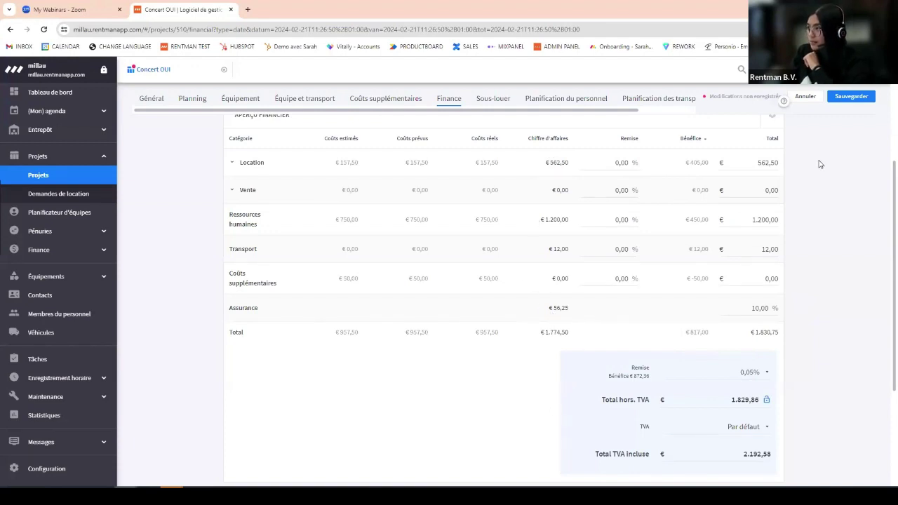
Examine the project's discount units, additional-conditions templates and invoicing moment options in the finances
{"action": "scroll", "coordinate": [886, 280], "scroll_direction": "down", "scroll_amount": 3}
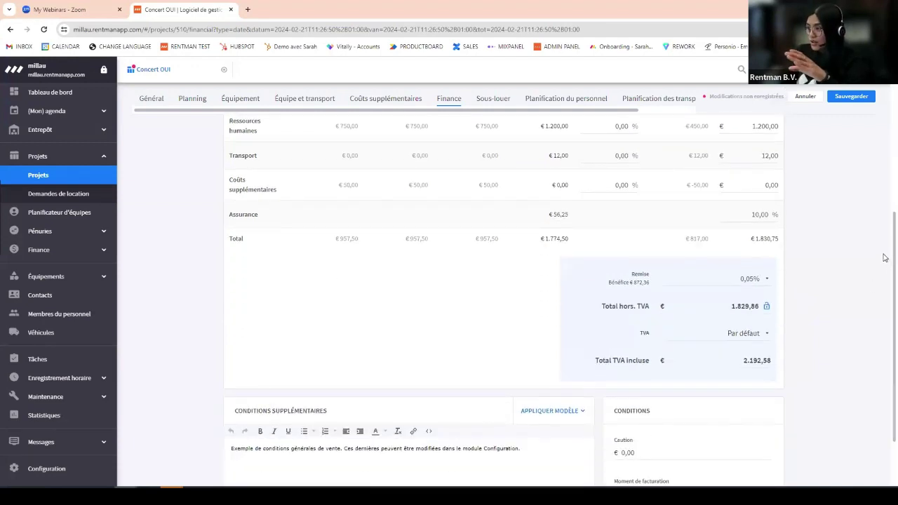
{"action": "scroll", "coordinate": [885, 259], "scroll_direction": "down", "scroll_amount": 2}
{"action": "scroll", "coordinate": [884, 256], "scroll_direction": "up", "scroll_amount": 1}
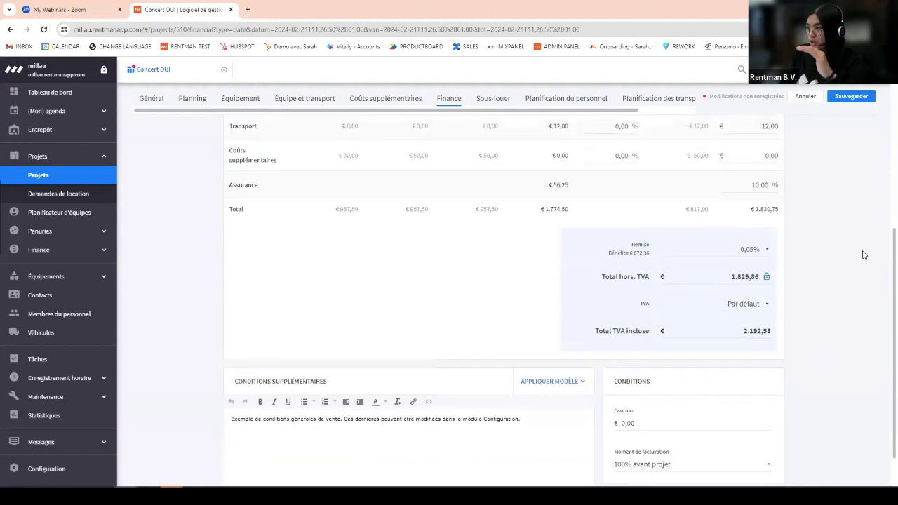
{"action": "left_click", "coordinate": [766, 251]}
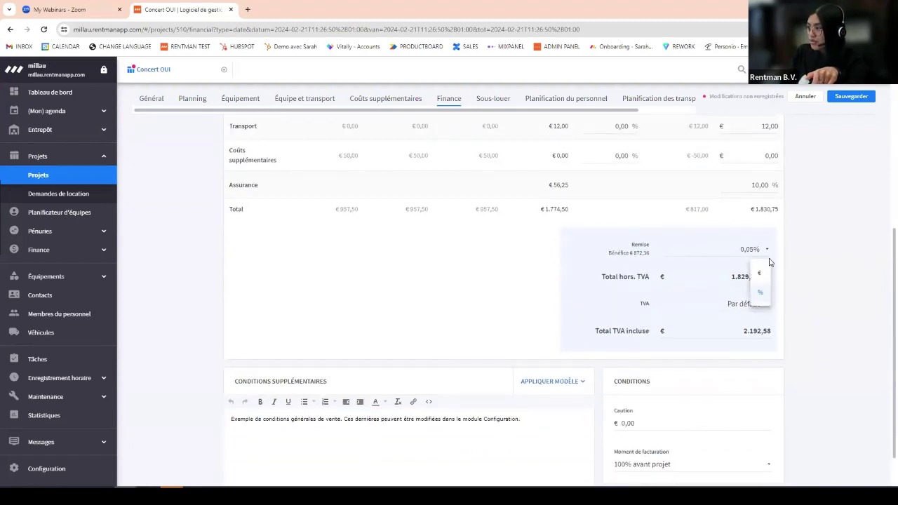
{"action": "scroll", "coordinate": [835, 284], "scroll_direction": "down", "scroll_amount": 1}
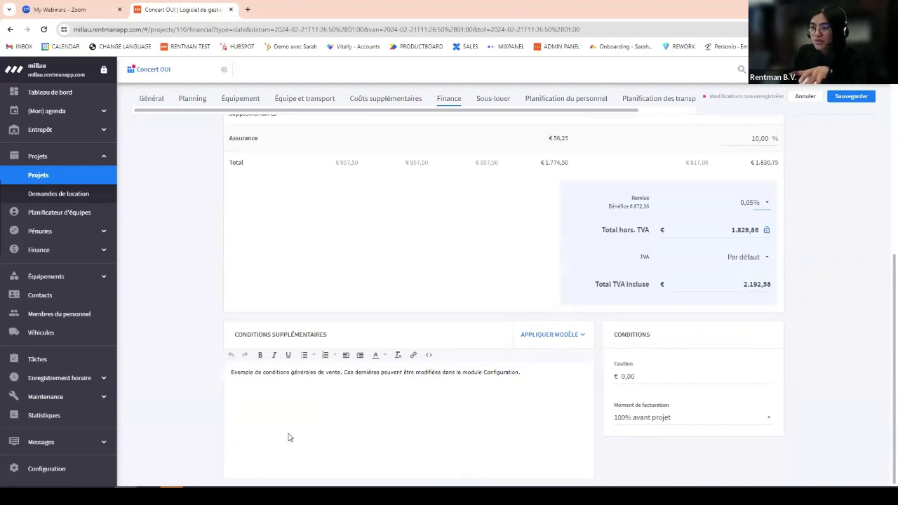
{"action": "left_click", "coordinate": [537, 335]}
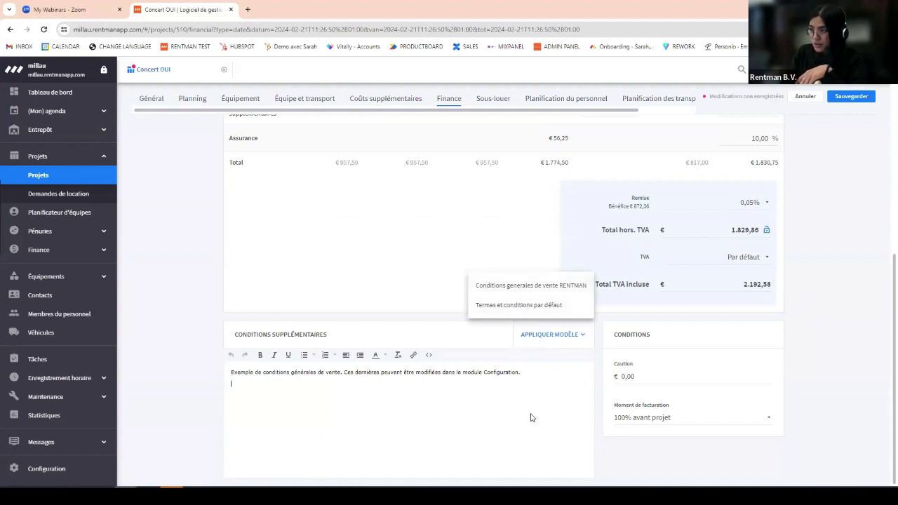
{"action": "left_click", "coordinate": [820, 385]}
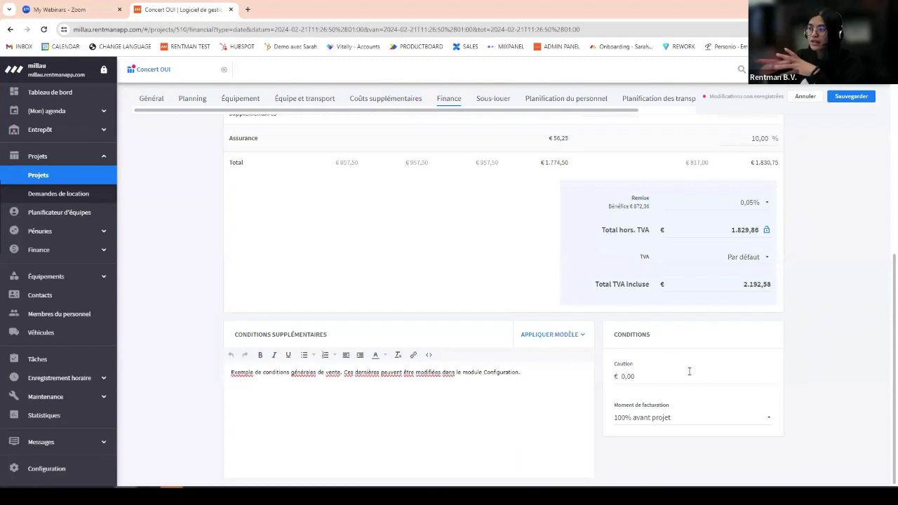
{"action": "left_click", "coordinate": [699, 418]}
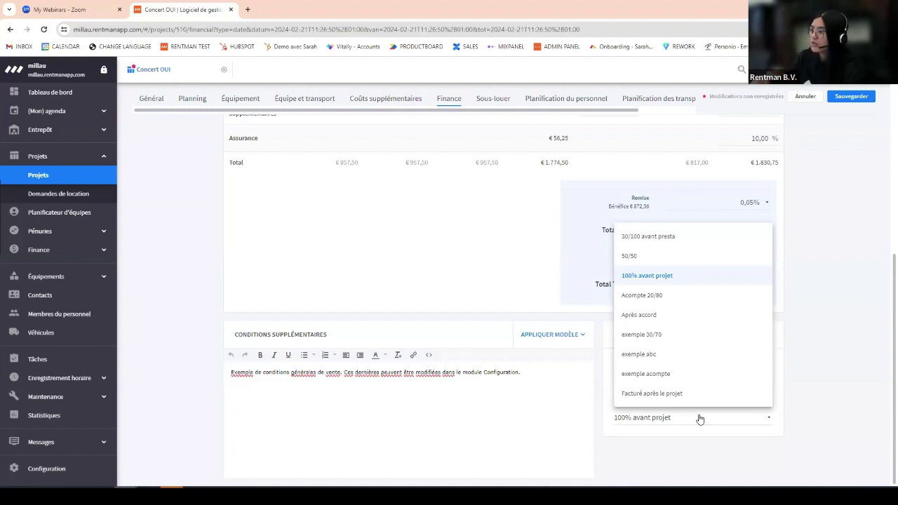
{"action": "left_click", "coordinate": [790, 348]}
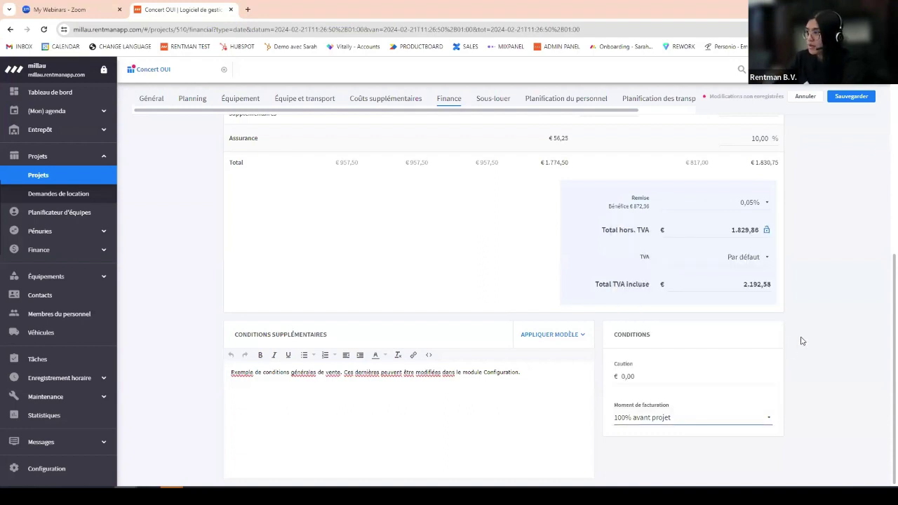
Start a new quotation for the project and review its client, details, selected subprojects and document text
{"action": "scroll", "coordinate": [873, 241], "scroll_direction": "up", "scroll_amount": 10}
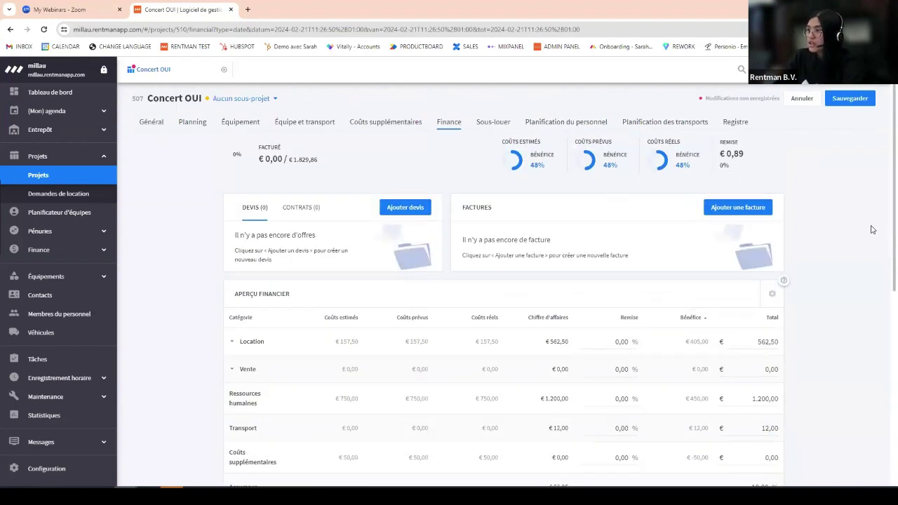
{"action": "left_click", "coordinate": [415, 215]}
{"action": "left_click", "coordinate": [589, 307]}
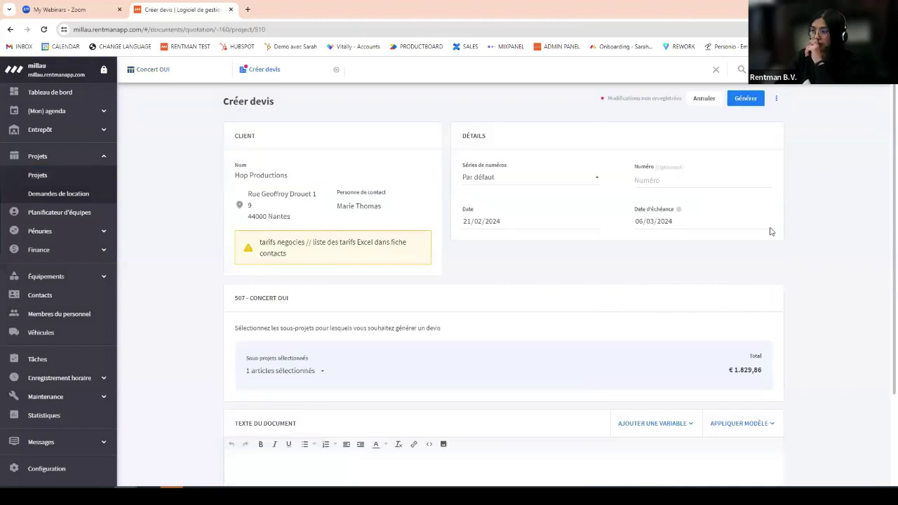
{"action": "scroll", "coordinate": [654, 386], "scroll_direction": "down", "scroll_amount": 2}
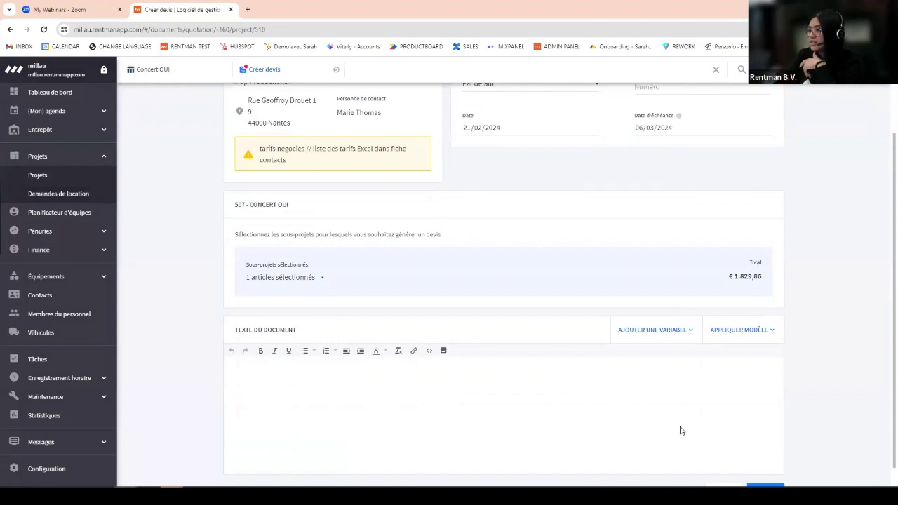
{"action": "scroll", "coordinate": [819, 400], "scroll_direction": "down", "scroll_amount": 1}
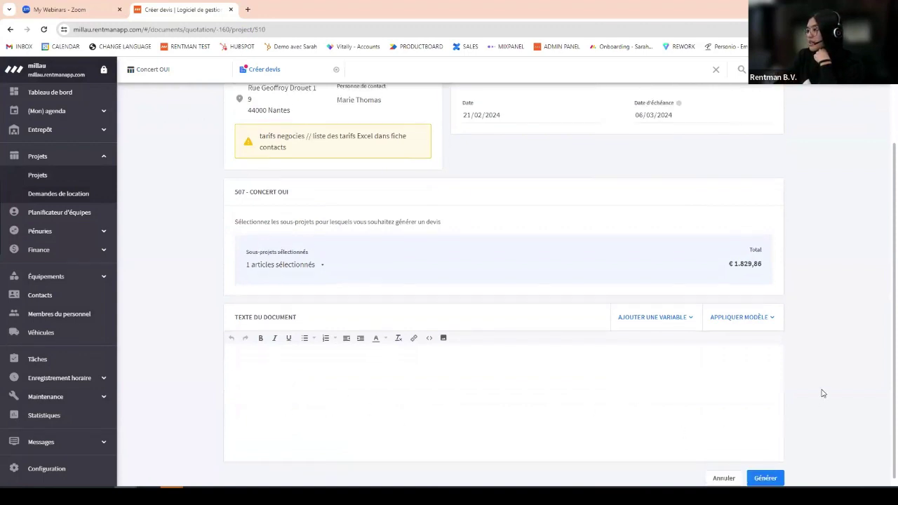
Generate the quotation with the Etendu template and the Par défaut letterhead
{"action": "left_click", "coordinate": [767, 471]}
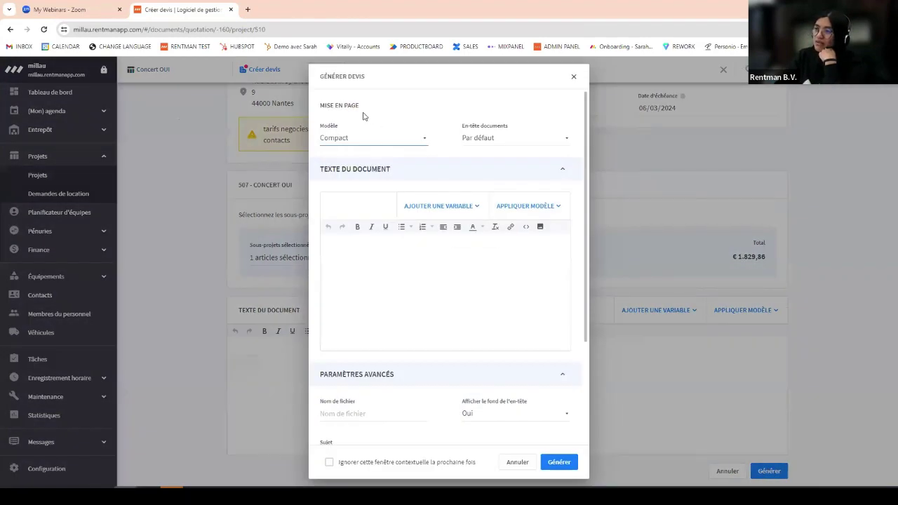
{"action": "left_click", "coordinate": [404, 139]}
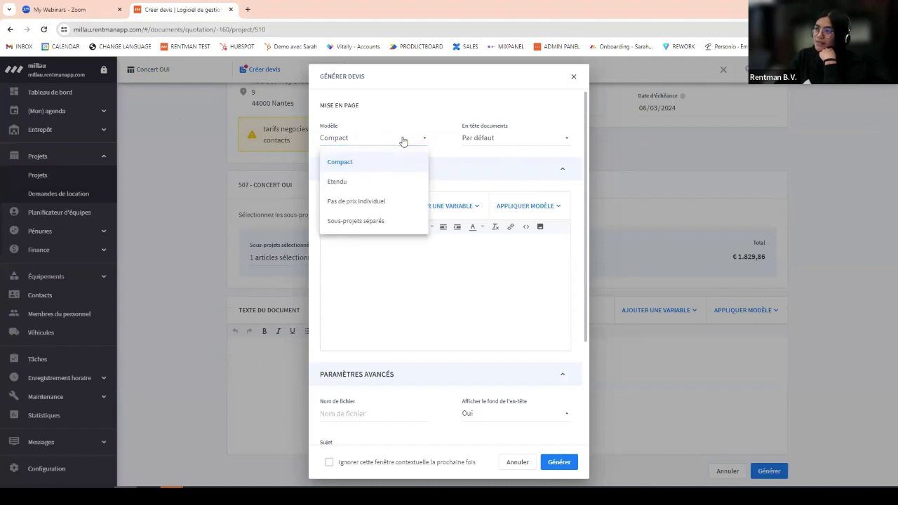
{"action": "left_click", "coordinate": [370, 180]}
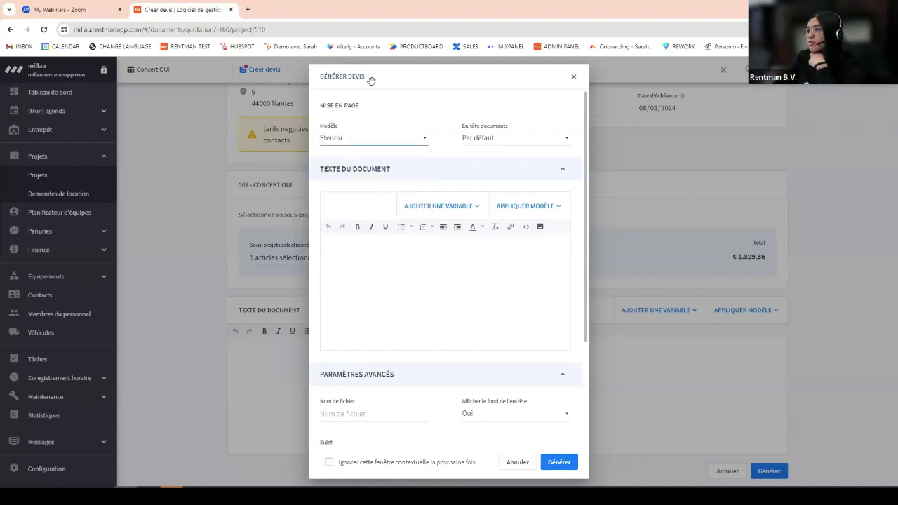
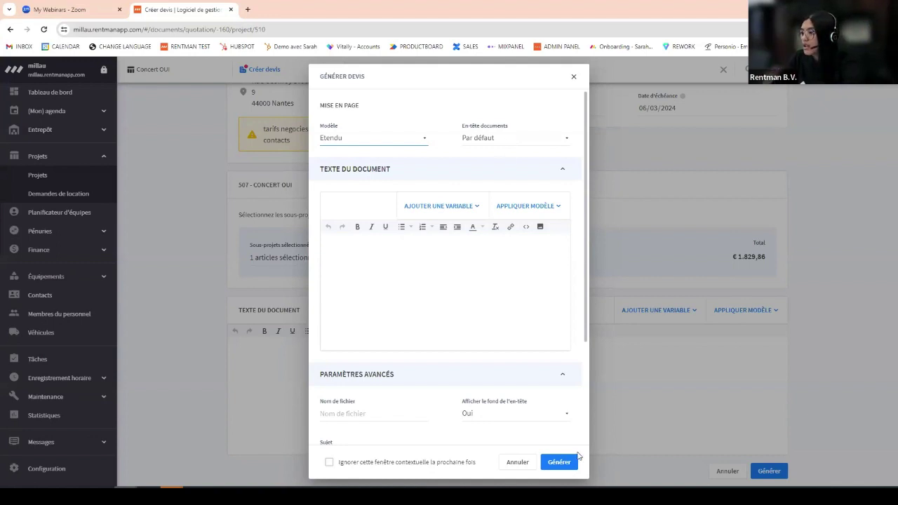
{"action": "left_click", "coordinate": [565, 462]}
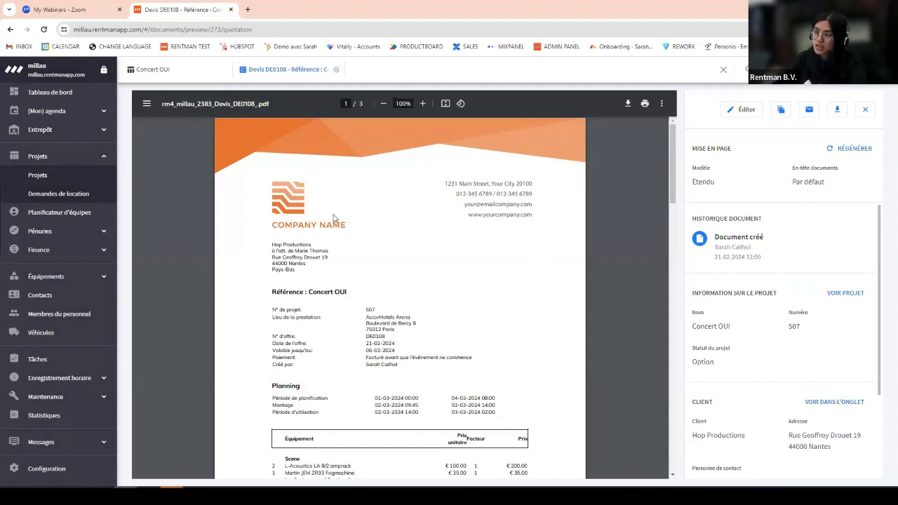
Examine the generated quotation PDF from the client details and planning through equipment, crew, transport, totals and conditions to the confirmation page
{"action": "scroll", "coordinate": [377, 244], "scroll_direction": "down", "scroll_amount": 2}
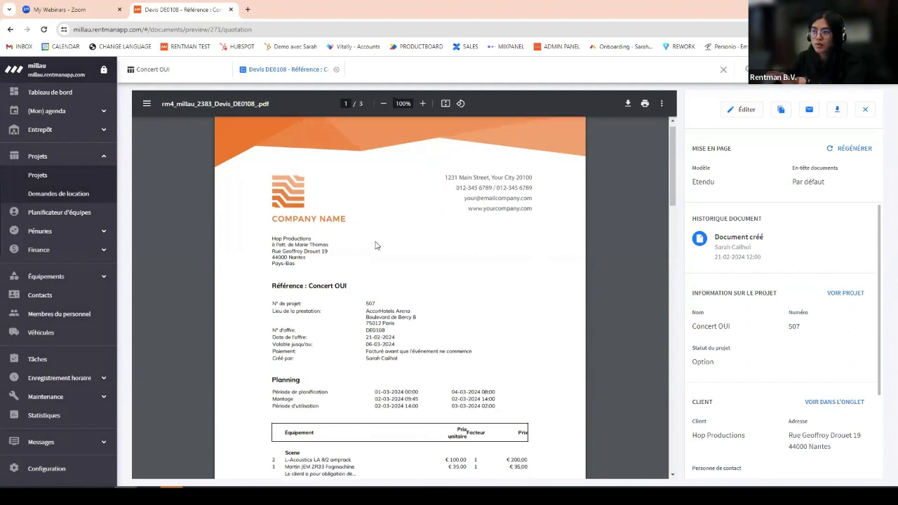
{"action": "left_click_drag", "start_coordinate": [266, 250], "coordinate": [519, 284]}
{"action": "scroll", "coordinate": [505, 362], "scroll_direction": "down", "scroll_amount": 2}
{"action": "left_click", "coordinate": [519, 284]}
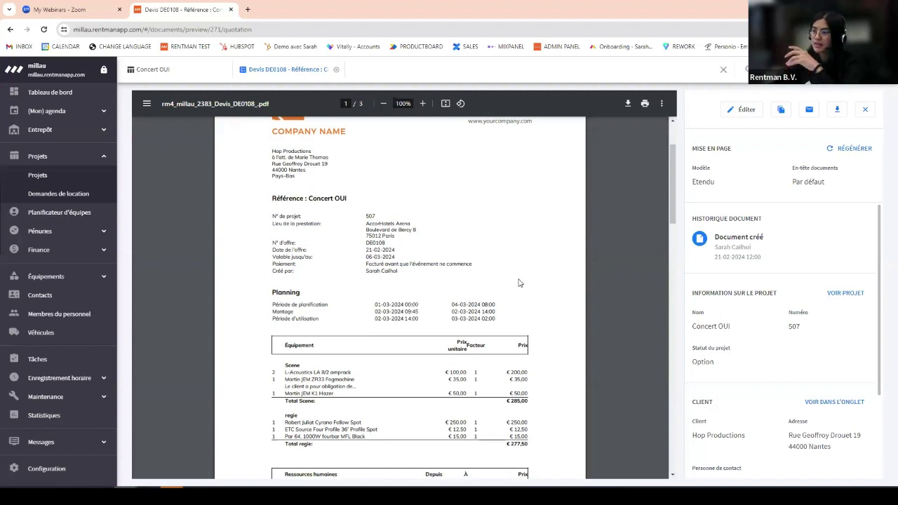
{"action": "scroll", "coordinate": [393, 323], "scroll_direction": "down", "scroll_amount": 1}
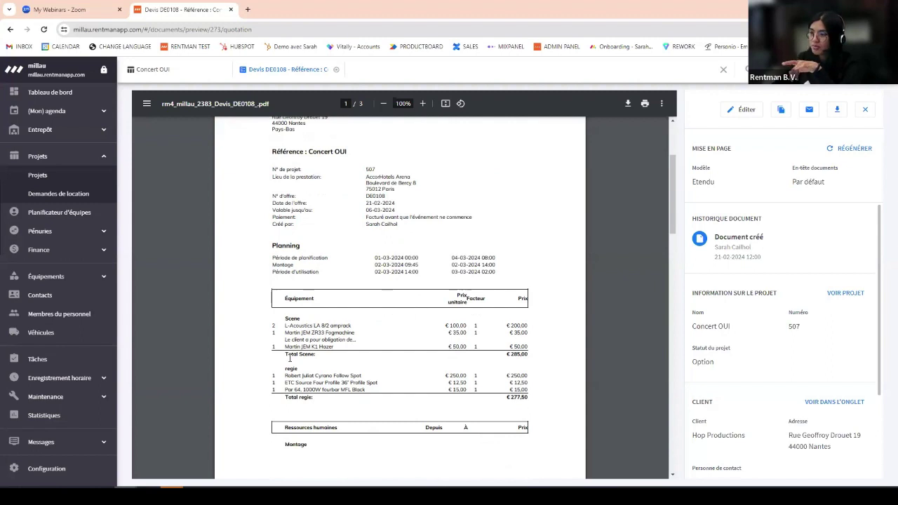
{"action": "scroll", "coordinate": [343, 379], "scroll_direction": "down", "scroll_amount": 5}
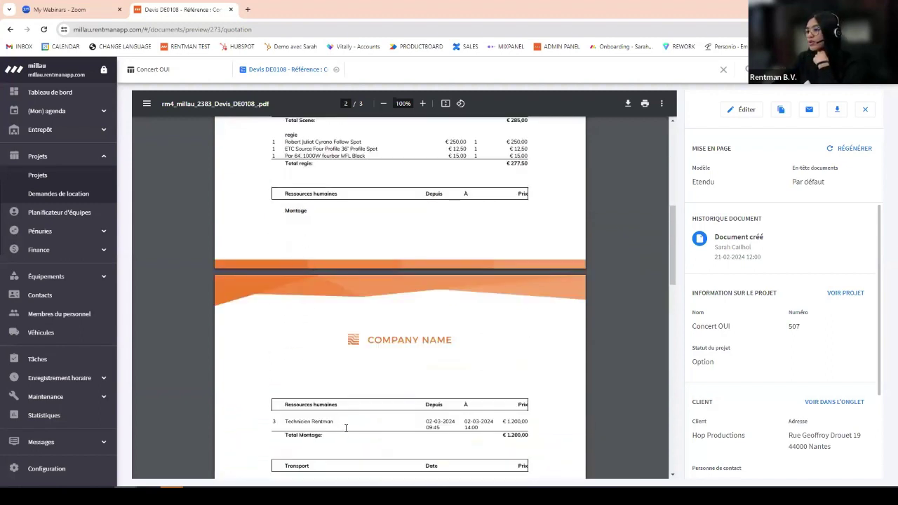
{"action": "scroll", "coordinate": [351, 393], "scroll_direction": "down", "scroll_amount": 2}
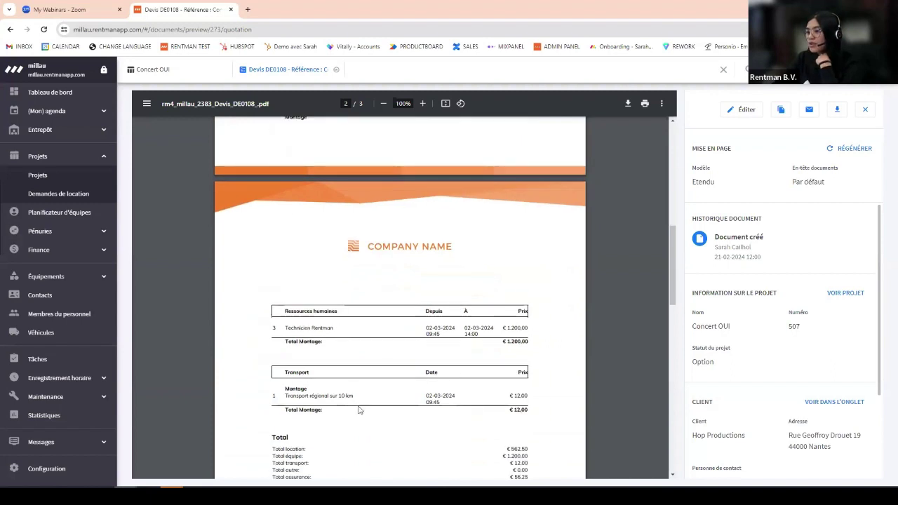
{"action": "scroll", "coordinate": [360, 412], "scroll_direction": "down", "scroll_amount": 2}
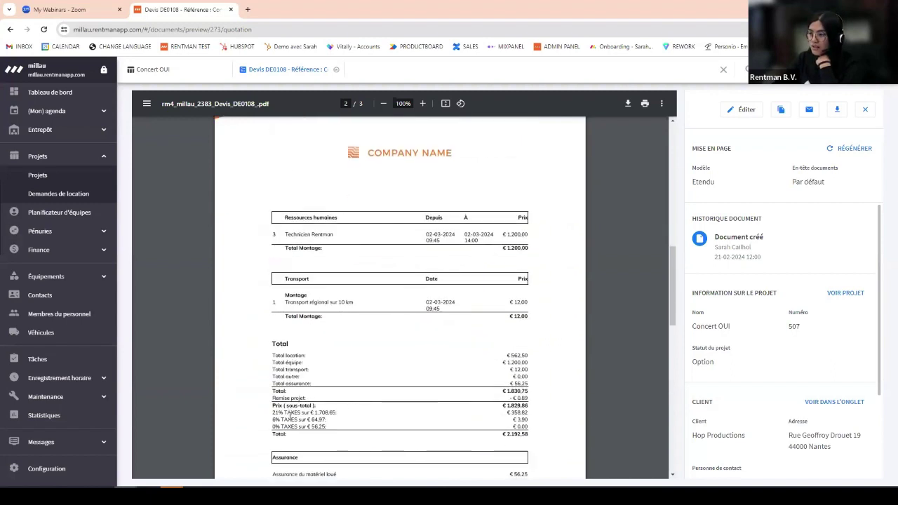
{"action": "scroll", "coordinate": [289, 415], "scroll_direction": "down", "scroll_amount": 1}
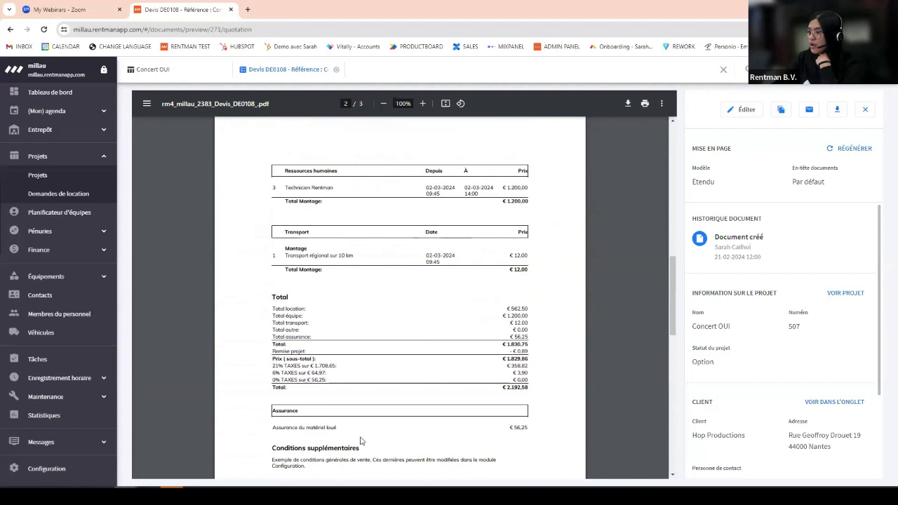
{"action": "scroll", "coordinate": [361, 439], "scroll_direction": "down", "scroll_amount": 2}
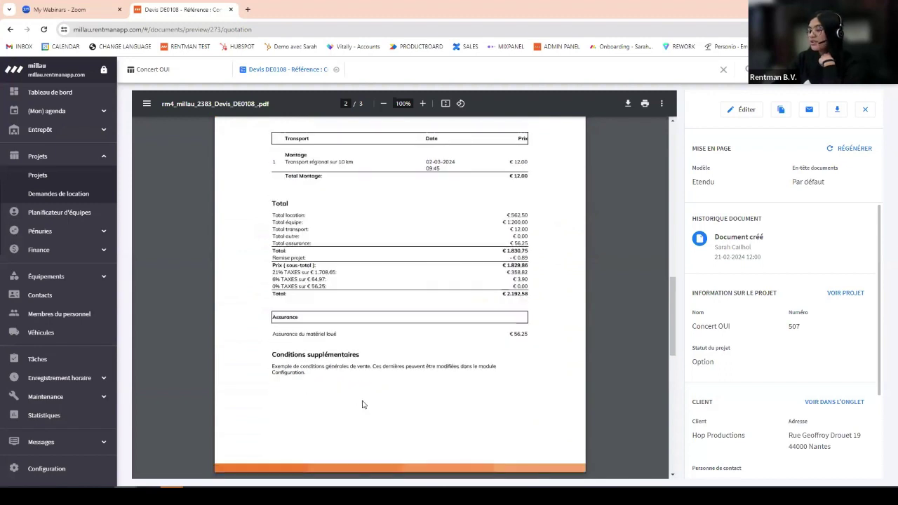
{"action": "scroll", "coordinate": [369, 401], "scroll_direction": "down", "scroll_amount": 2}
{"action": "scroll", "coordinate": [370, 402], "scroll_direction": "down", "scroll_amount": 2}
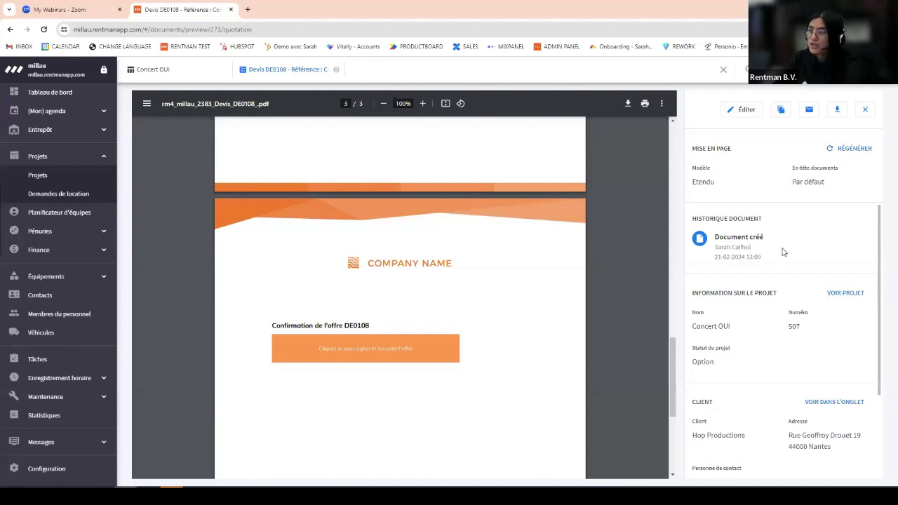
Inspect the e-mail form for sending the quotation PDF and close it without sending
{"action": "left_click", "coordinate": [808, 112]}
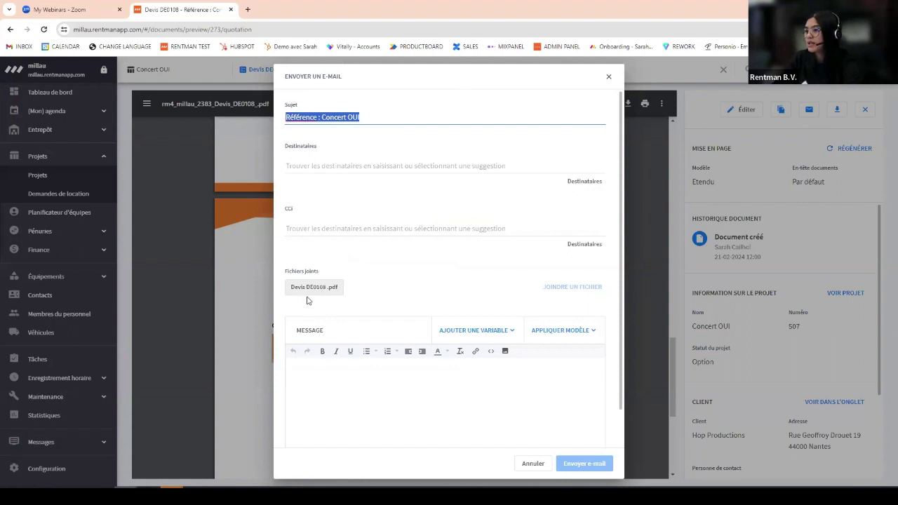
{"action": "left_click", "coordinate": [353, 405]}
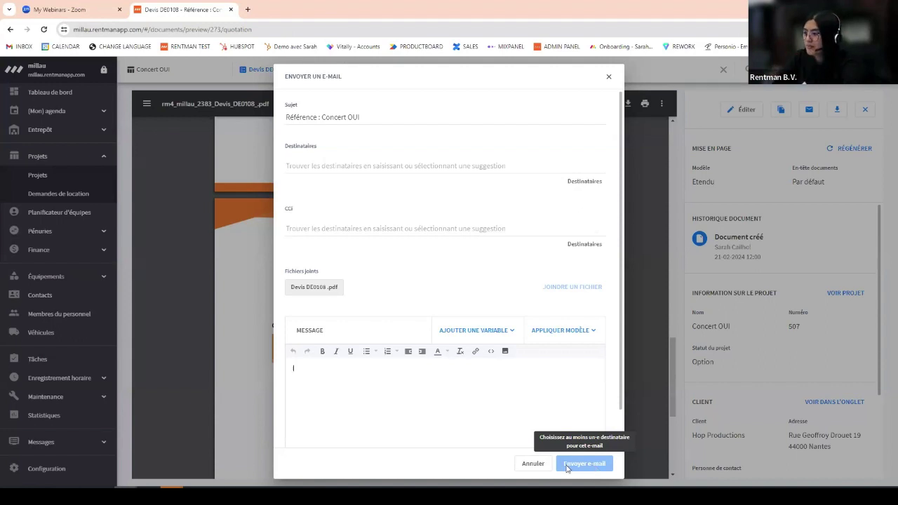
{"action": "left_click", "coordinate": [533, 464]}
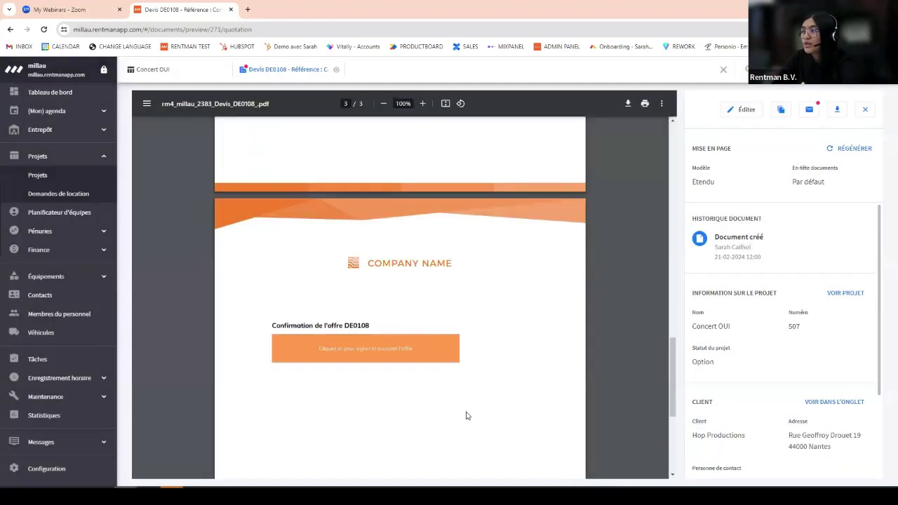
Open the quotation's online signing page, begin accepting it and fill in the signer's name
{"action": "left_click", "coordinate": [366, 363]}
{"action": "left_click", "coordinate": [490, 88]}
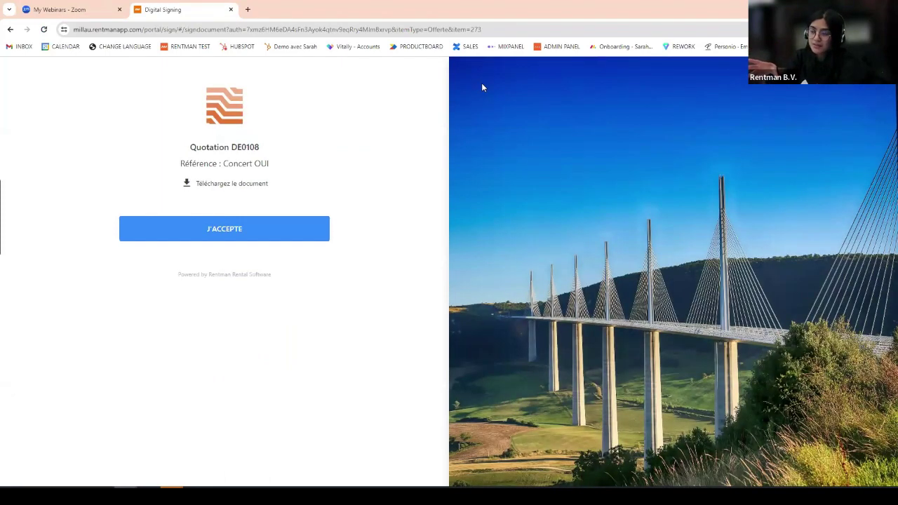
{"action": "left_click", "coordinate": [250, 237]}
{"action": "left_click", "coordinate": [253, 232]}
{"action": "left_click", "coordinate": [225, 251]}
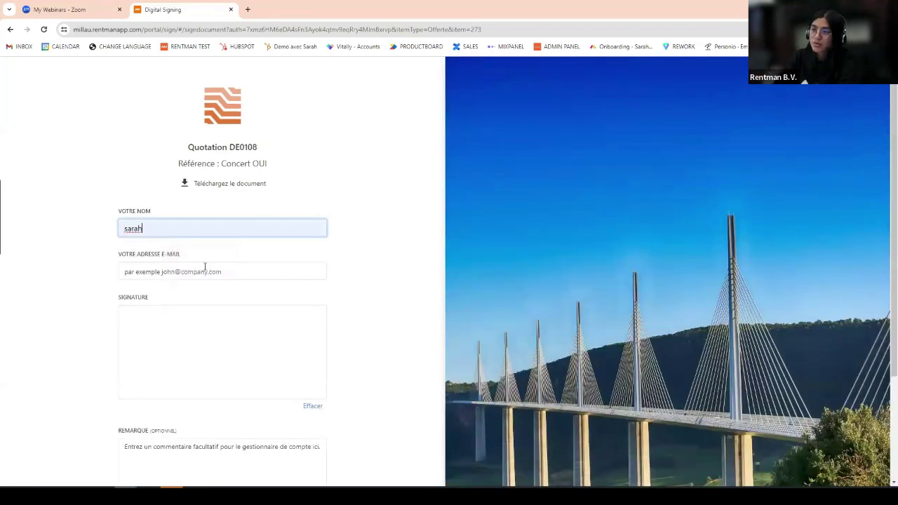
Fill in the signer's e-mail, draw a signature to accept the quotation, and return to the quotation preview
{"action": "left_click", "coordinate": [207, 268]}
{"action": "left_click", "coordinate": [212, 293]}
{"action": "mouse_move", "coordinate": [251, 336]}
{"action": "left_mouse_down"}
{"action": "mouse_move", "coordinate": [164, 372]}
{"action": "mouse_move", "coordinate": [257, 373]}
{"action": "mouse_move", "coordinate": [196, 370]}
{"action": "mouse_move", "coordinate": [184, 383]}
{"action": "mouse_move", "coordinate": [270, 367]}
{"action": "left_mouse_up"}
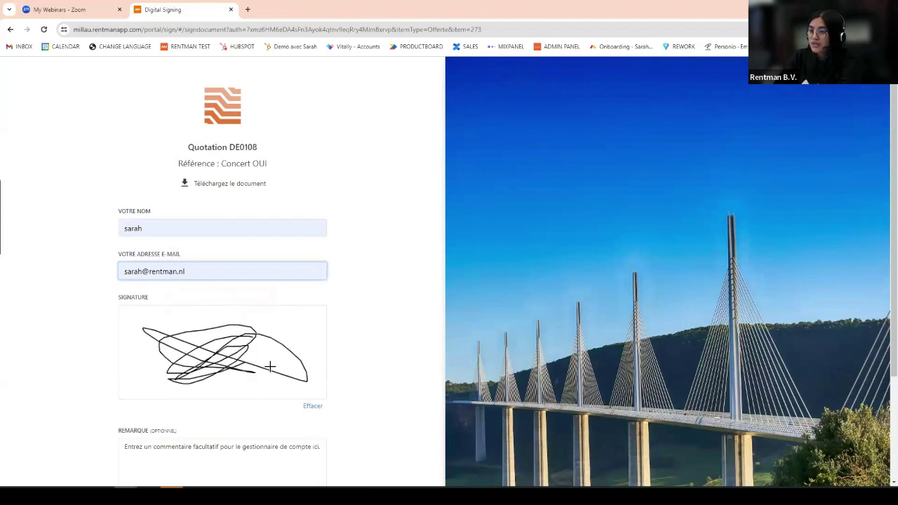
{"action": "scroll", "coordinate": [225, 315], "scroll_direction": "down", "scroll_amount": 2}
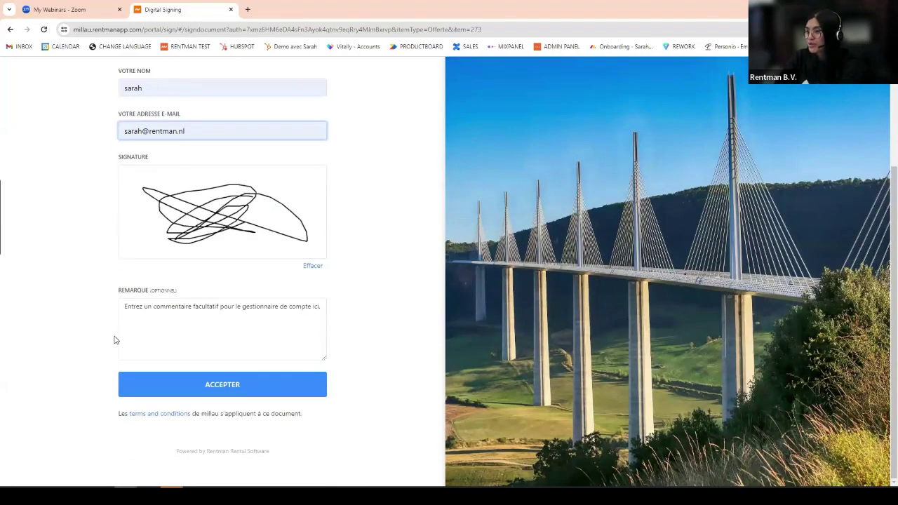
{"action": "left_click", "coordinate": [259, 397]}
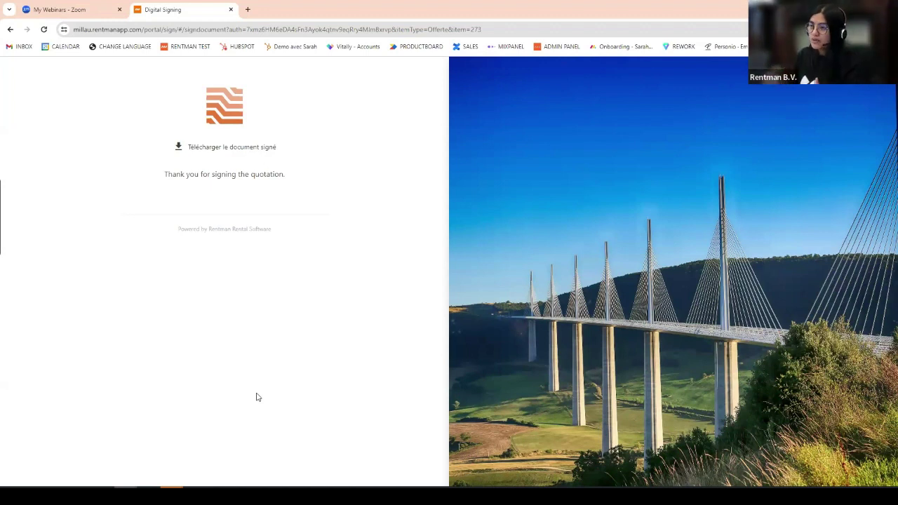
{"action": "left_click", "coordinate": [9, 31]}
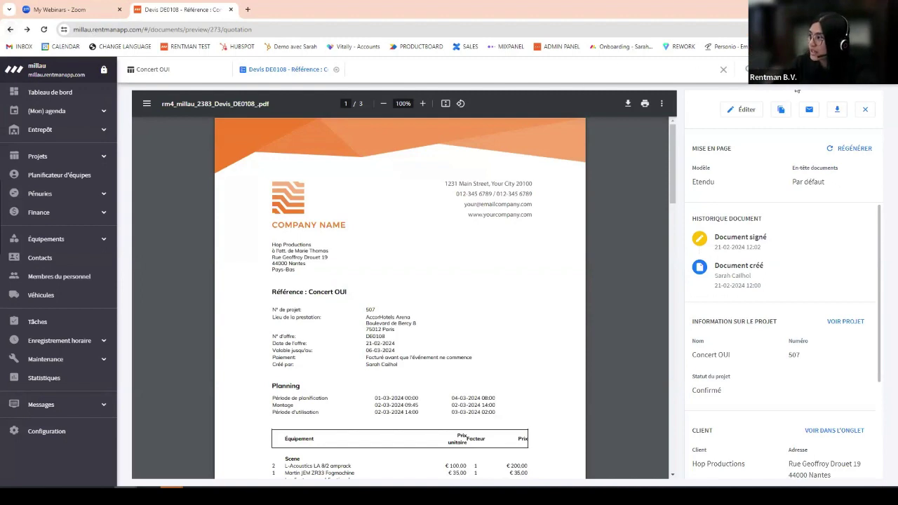
Check the latest notifications and return to the general details of the Concert OUI project
{"action": "left_click", "coordinate": [752, 69]}
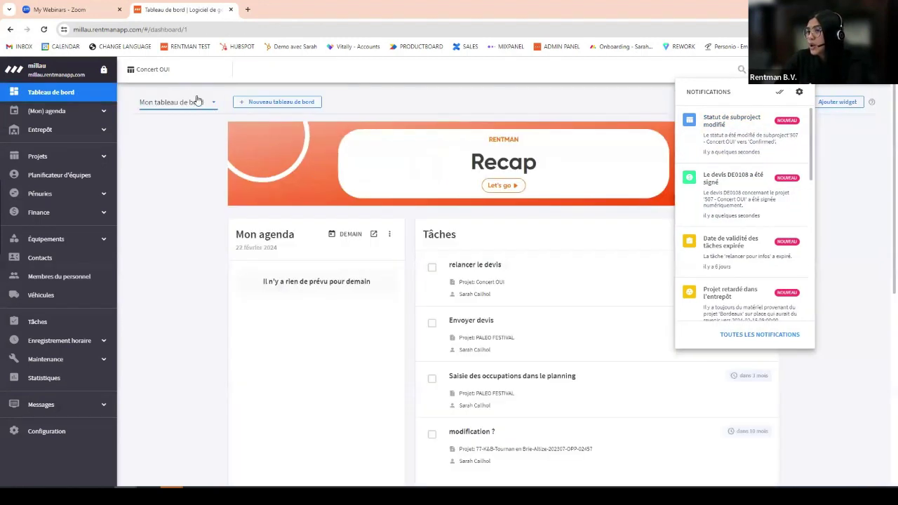
{"action": "left_click", "coordinate": [147, 79]}
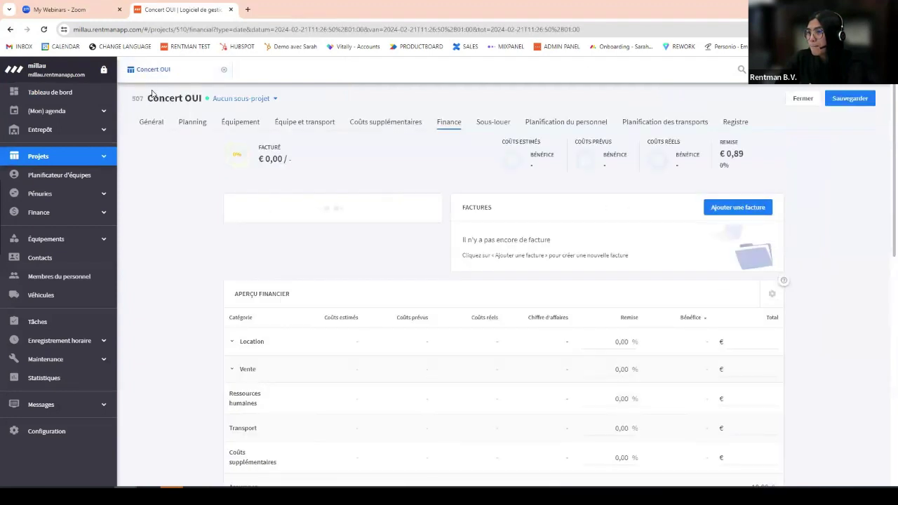
{"action": "left_click", "coordinate": [160, 123]}
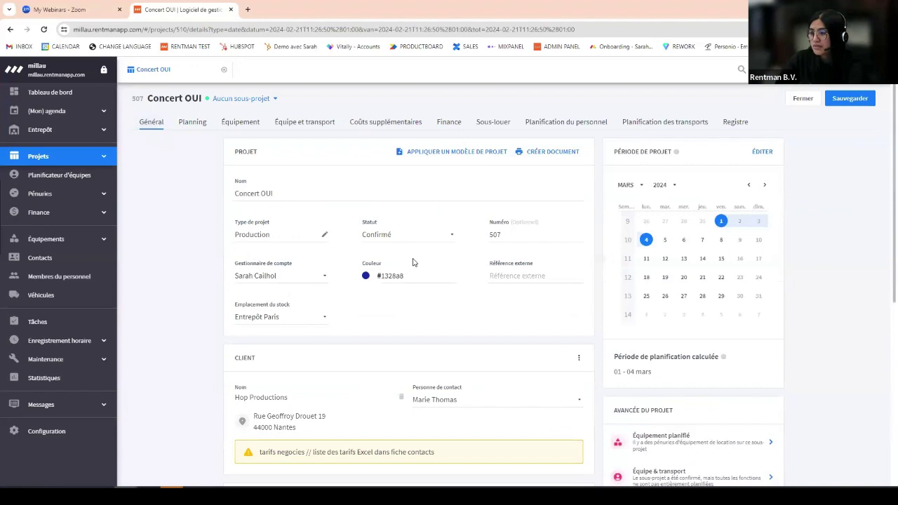
Open the signed quotation PDF from the project's files, examine it through to the signature on the confirmation page, and close it
{"action": "scroll", "coordinate": [466, 249], "scroll_direction": "down", "scroll_amount": 4}
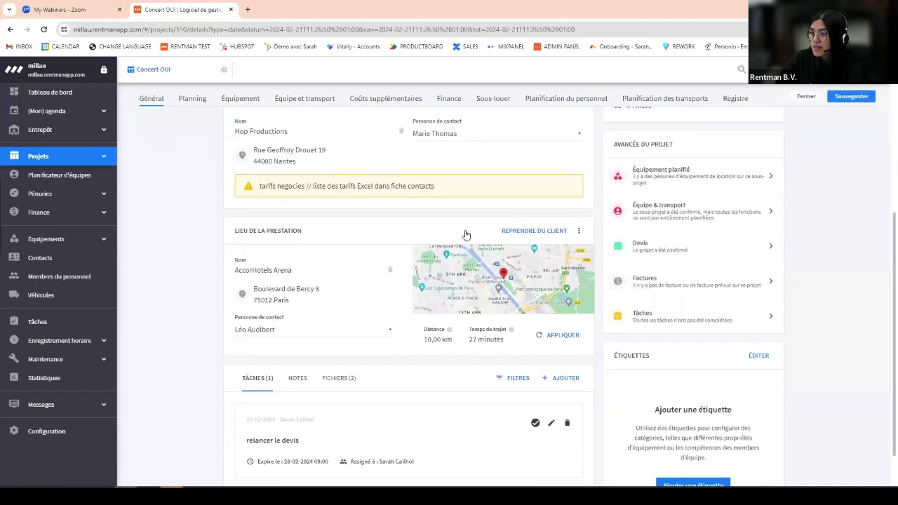
{"action": "left_click", "coordinate": [341, 337]}
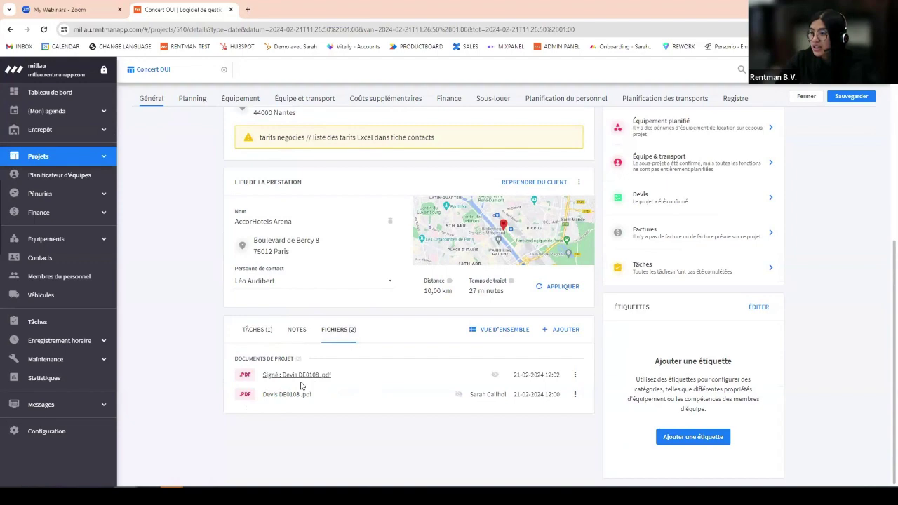
{"action": "left_click", "coordinate": [345, 378]}
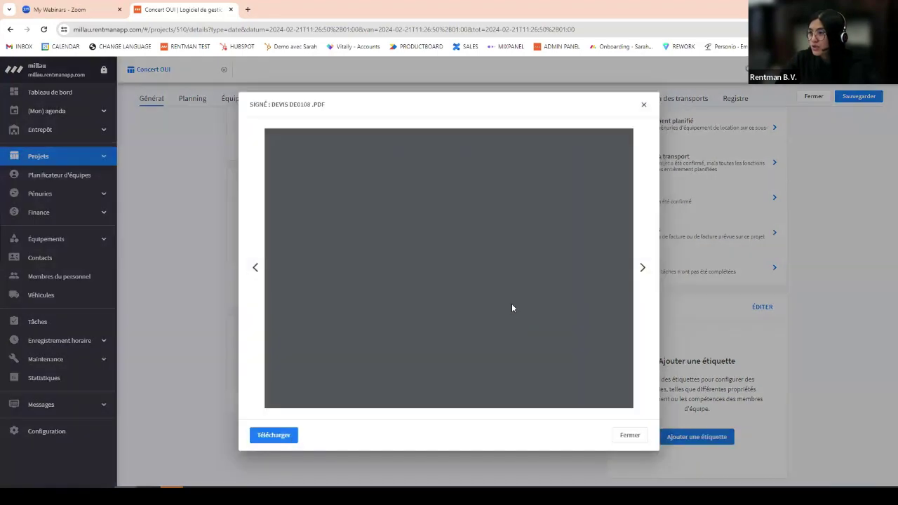
{"action": "scroll", "coordinate": [519, 280], "scroll_direction": "down", "scroll_amount": 10}
{"action": "scroll", "coordinate": [523, 275], "scroll_direction": "down", "scroll_amount": 3}
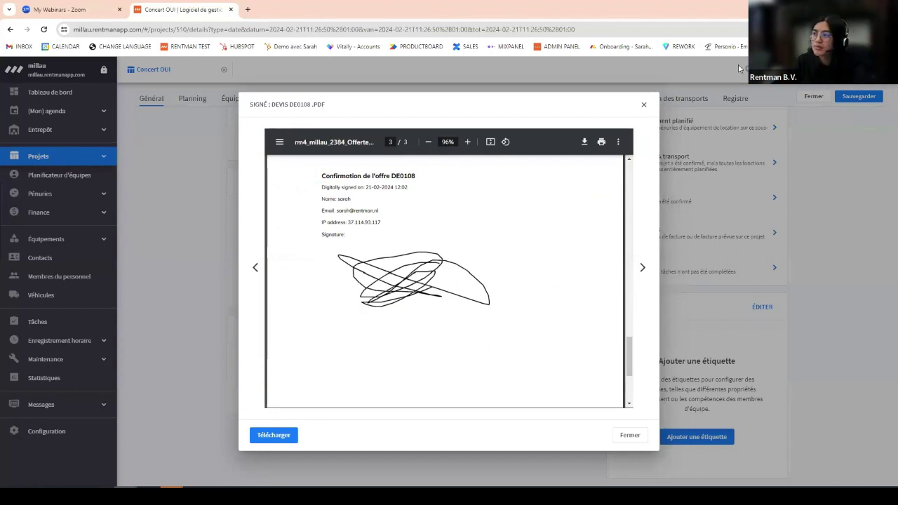
{"action": "left_click", "coordinate": [643, 104]}
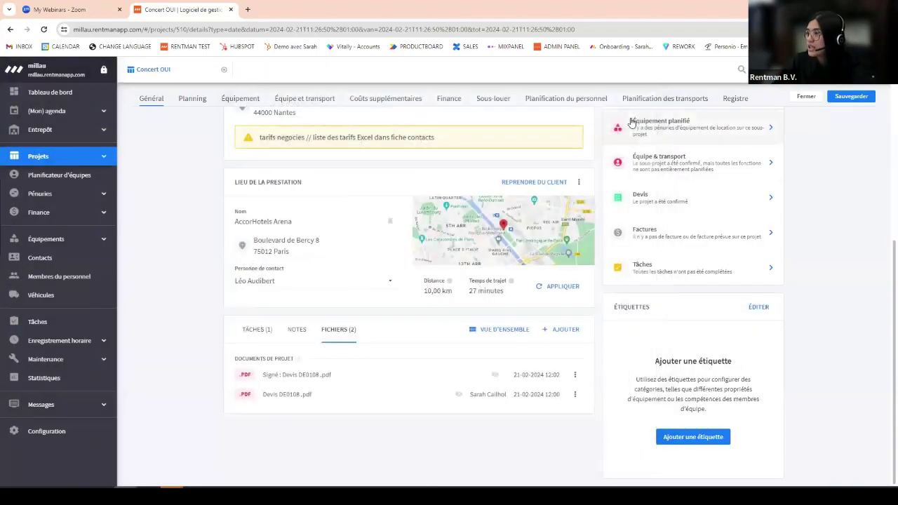
Start a new external sub-rental for the project's two shortage items, the Robert Juliat Cyrano Follow Spot and the ETC Source Four Profile 36° Profile Spot
{"action": "left_click", "coordinate": [240, 98]}
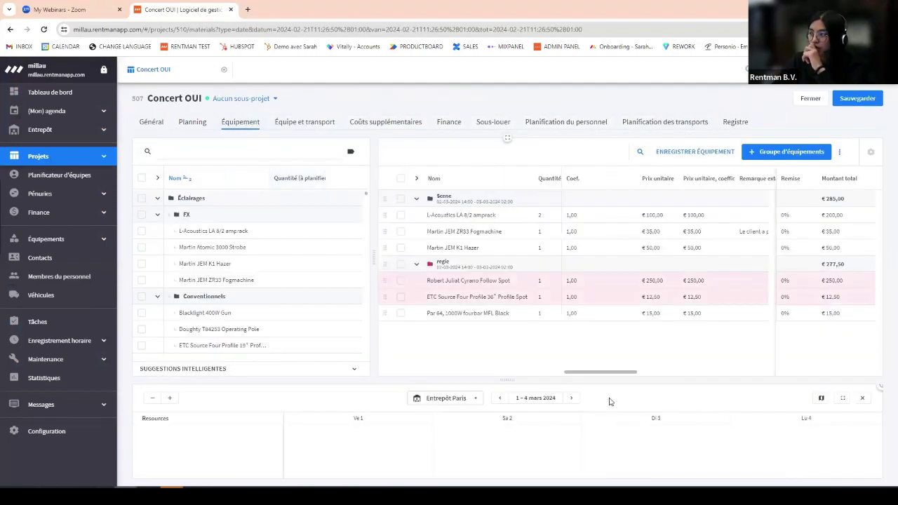
{"action": "scroll", "coordinate": [710, 270], "scroll_direction": "right", "scroll_amount": 5}
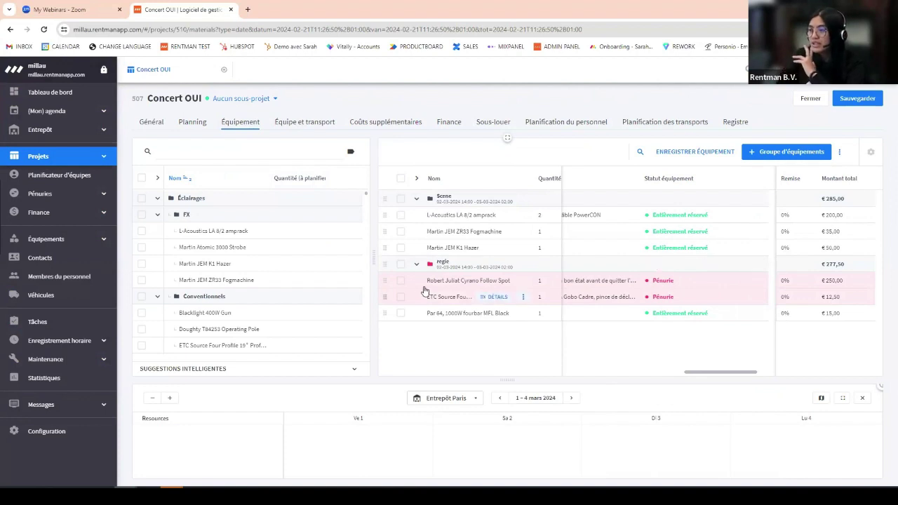
{"action": "left_click", "coordinate": [400, 280]}
{"action": "left_click", "coordinate": [401, 296]}
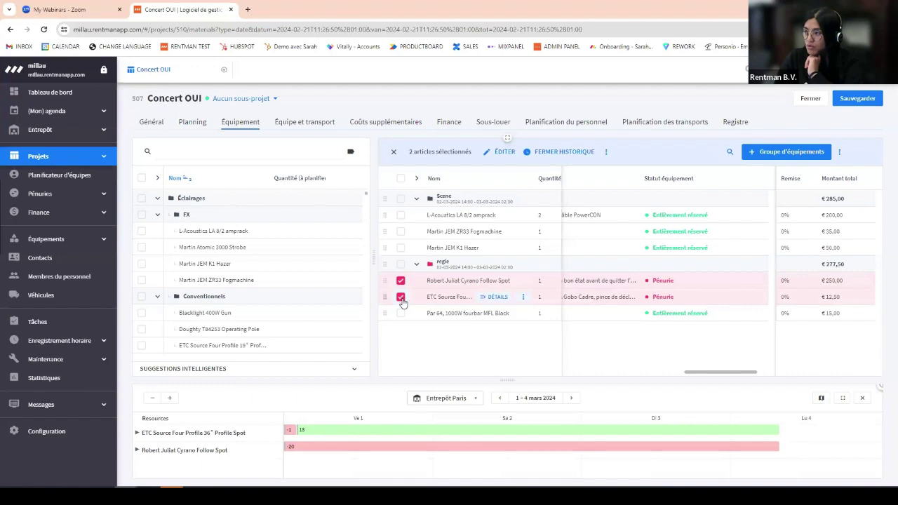
{"action": "left_click", "coordinate": [606, 152]}
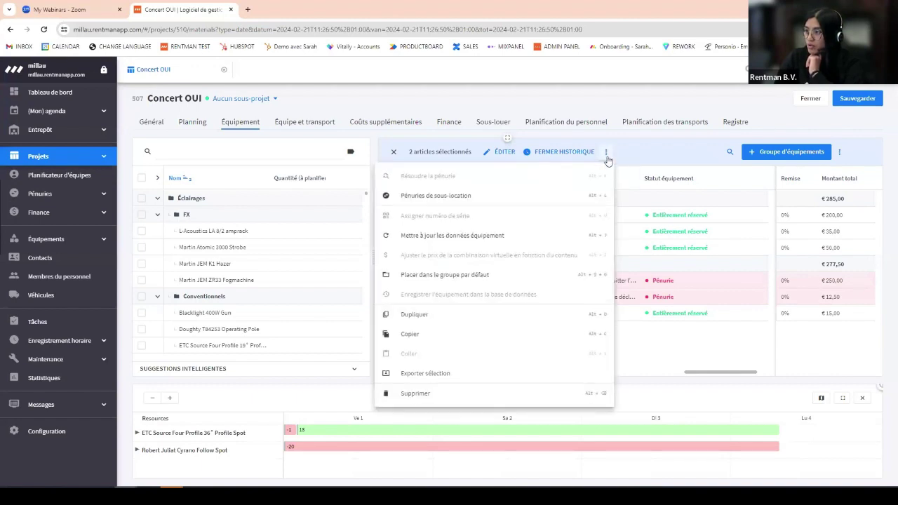
{"action": "left_click", "coordinate": [415, 199]}
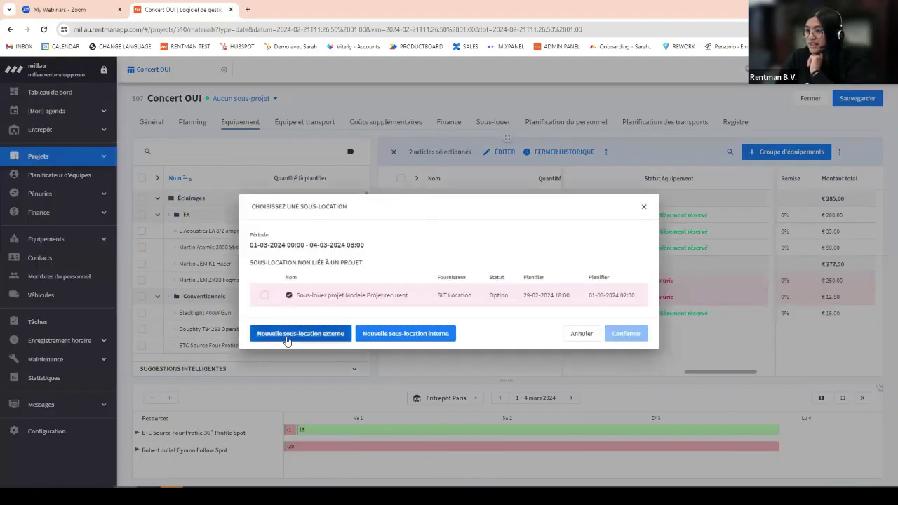
{"action": "left_click", "coordinate": [319, 338]}
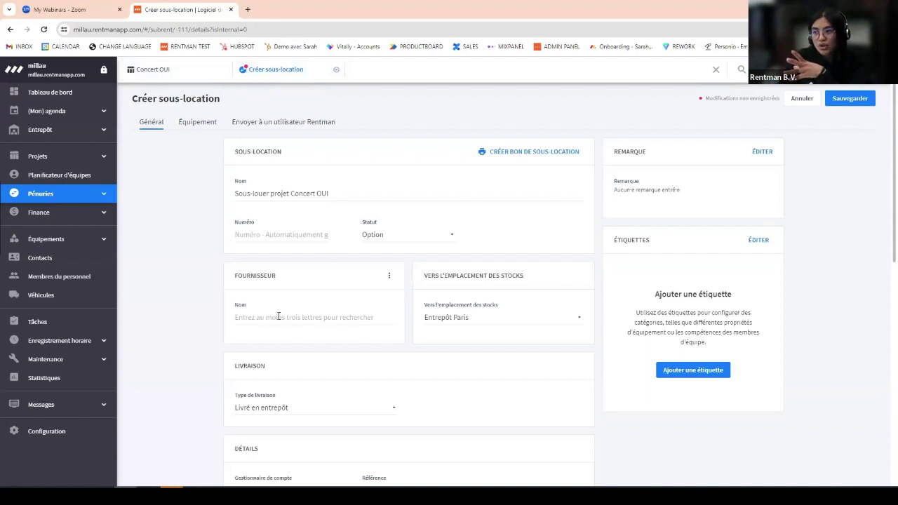
Assign SLT Location as the sub-rental's supplier and replace the item prices with the supplier's prices
{"action": "left_click", "coordinate": [281, 320]}
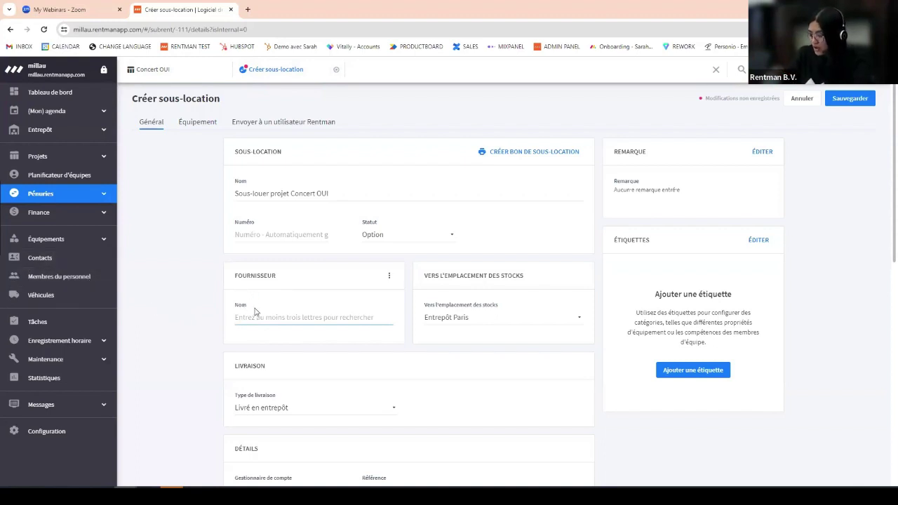
{"action": "type", "text": "slt"}
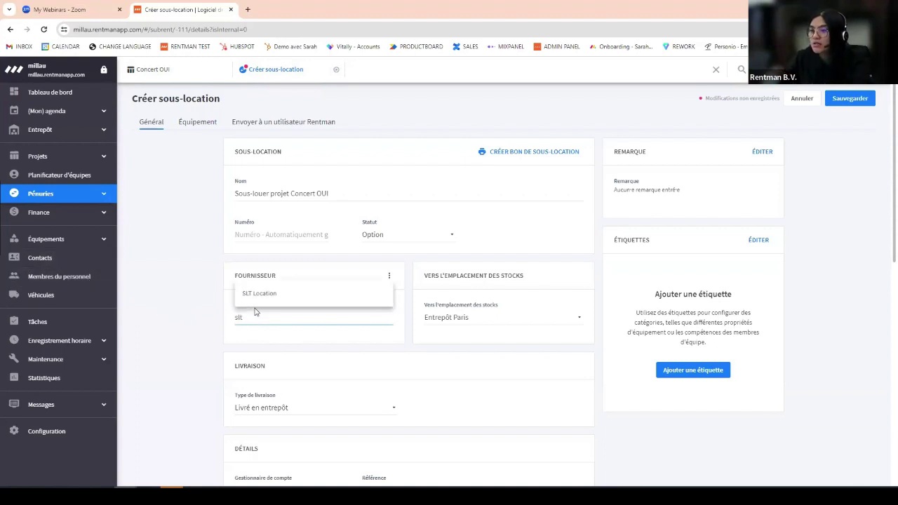
{"action": "left_click", "coordinate": [256, 300]}
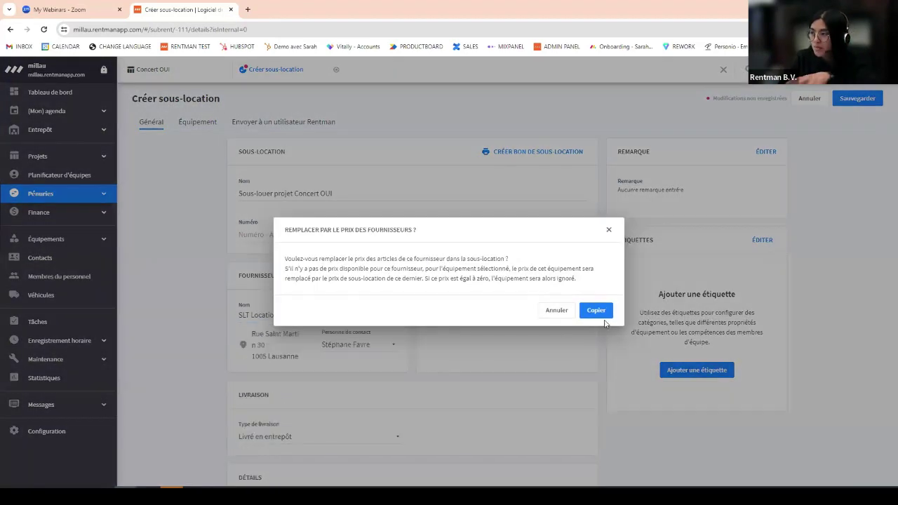
{"action": "left_click", "coordinate": [600, 314]}
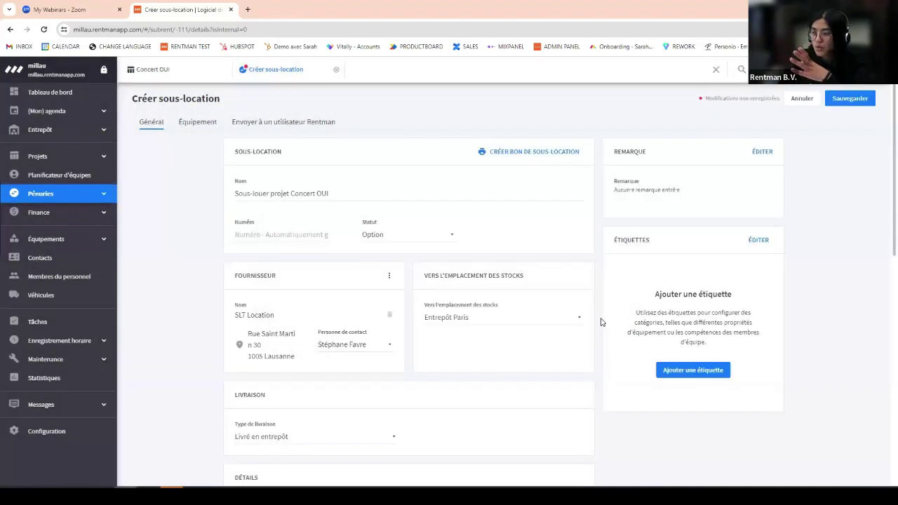
Review the sub-rental's supplier options, delivery, costs and planning periods, and inspect its equipment list with sub-rental prices
{"action": "left_click", "coordinate": [389, 275]}
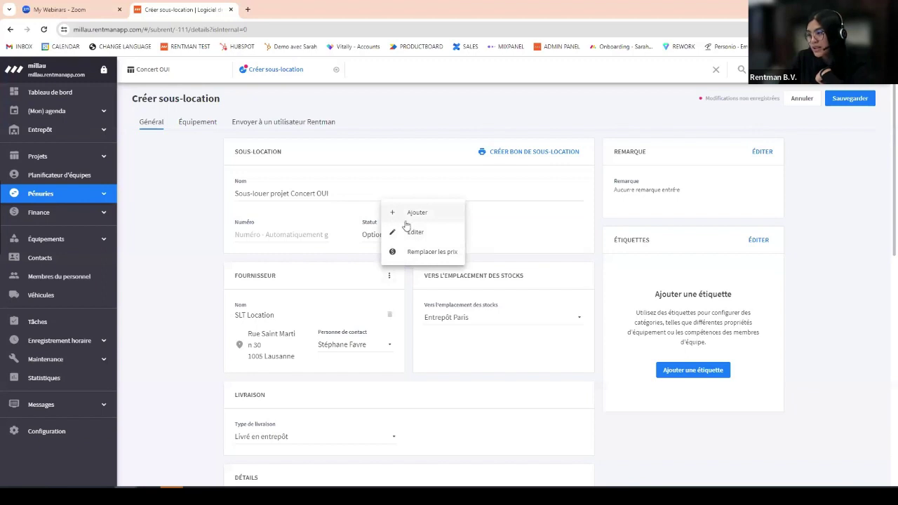
{"action": "left_click", "coordinate": [516, 412]}
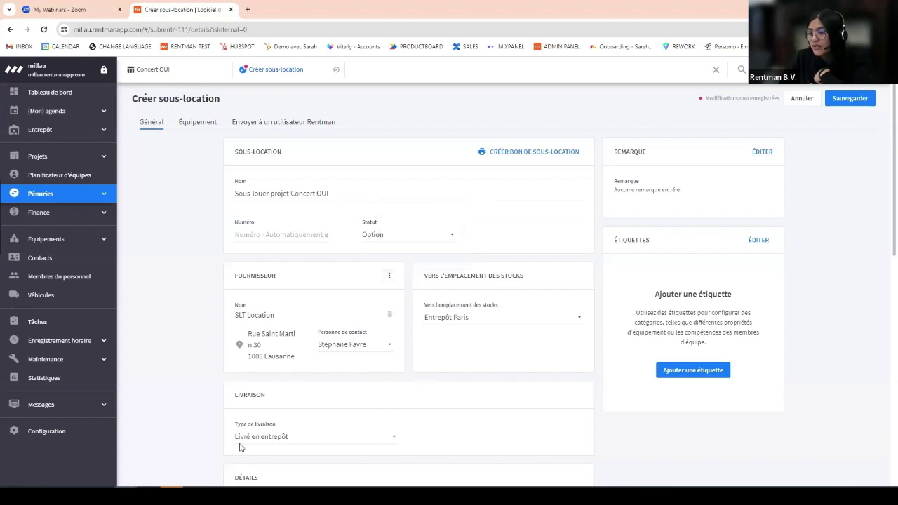
{"action": "scroll", "coordinate": [608, 427], "scroll_direction": "down", "scroll_amount": 4}
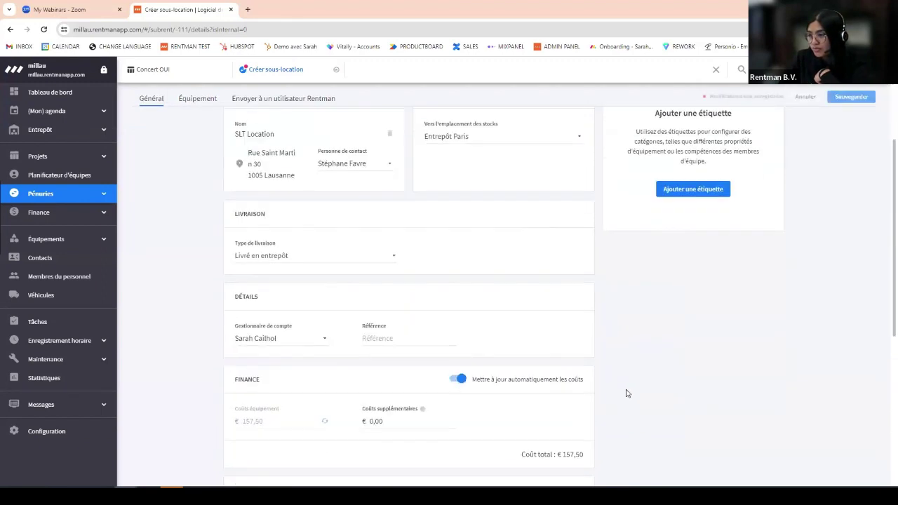
{"action": "scroll", "coordinate": [660, 369], "scroll_direction": "down", "scroll_amount": 2}
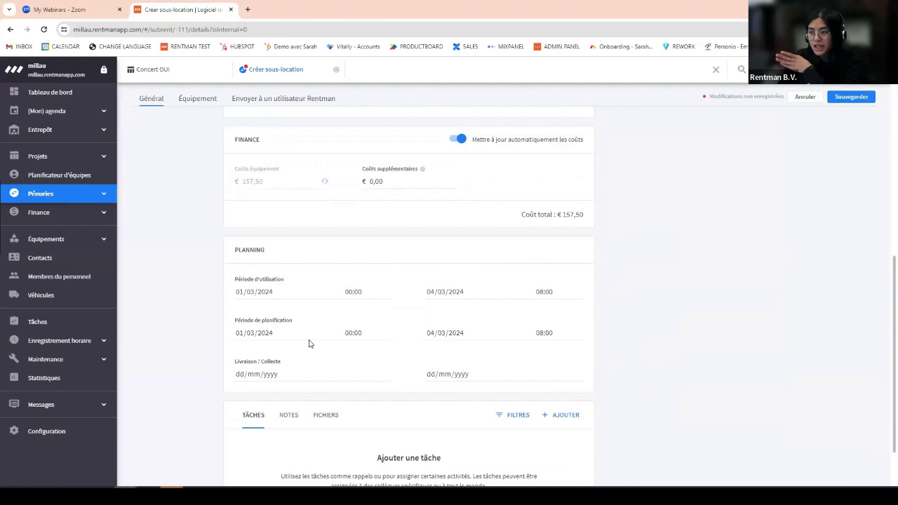
{"action": "scroll", "coordinate": [313, 350], "scroll_direction": "down", "scroll_amount": 1}
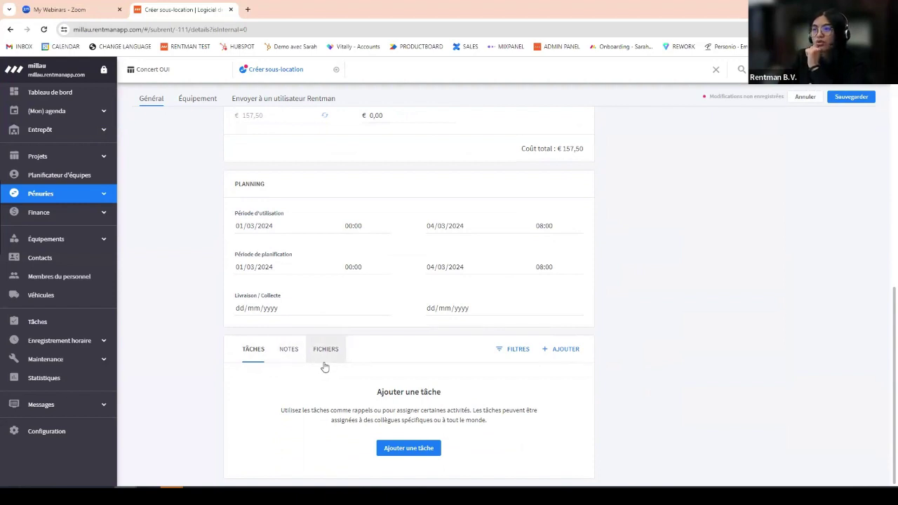
{"action": "left_click", "coordinate": [203, 105]}
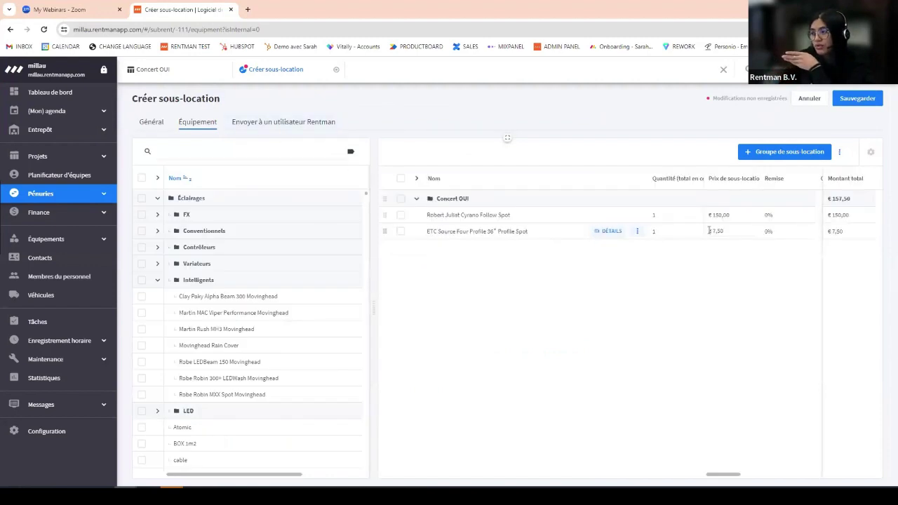
Save the Concert OUI sub-rental and choose to search for a different Rentman account as its recipient
{"action": "left_click", "coordinate": [249, 124]}
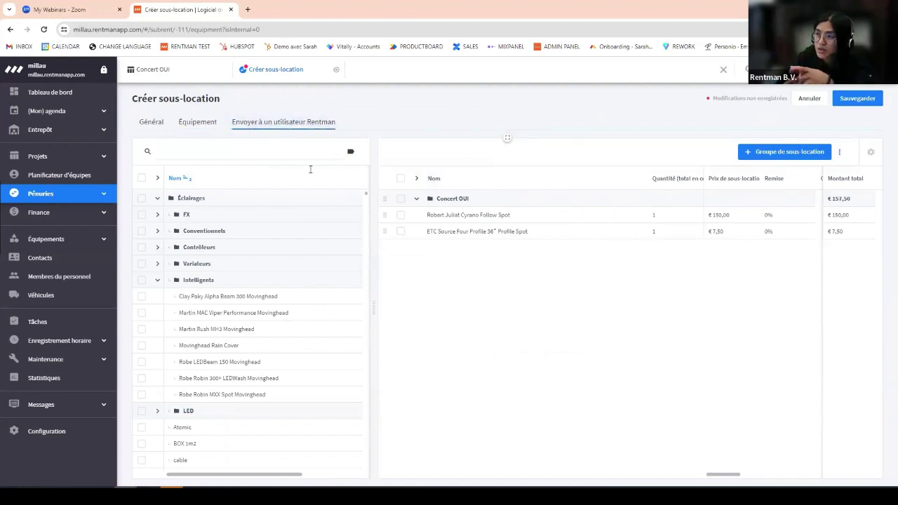
{"action": "left_click", "coordinate": [853, 103]}
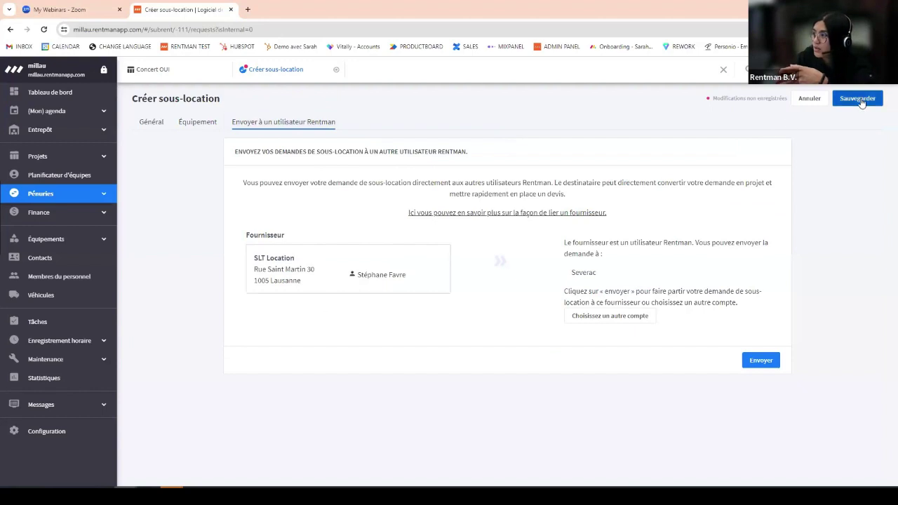
{"action": "left_click", "coordinate": [595, 315]}
{"action": "left_click", "coordinate": [589, 249]}
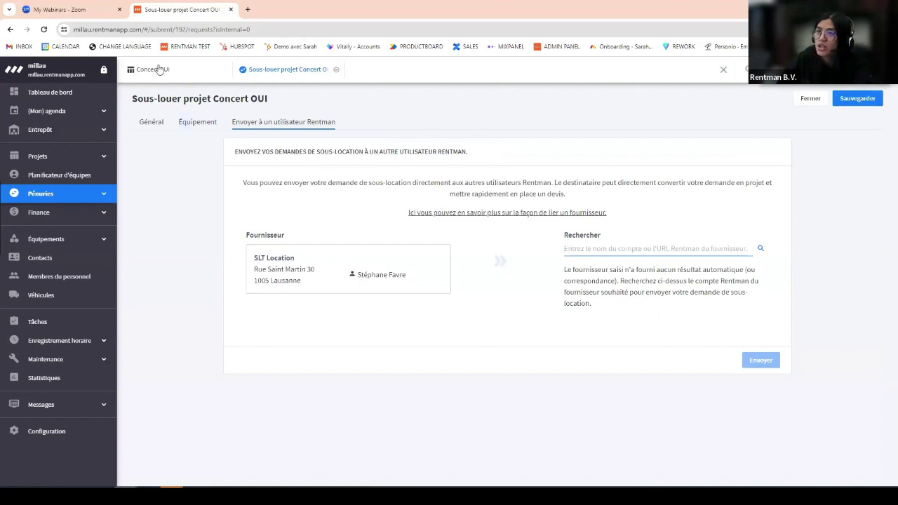
Highlight the domain millau.rentmanapp.com in the page address as an example of a supplier's account URL
{"action": "left_click", "coordinate": [146, 29]}
{"action": "left_click", "coordinate": [145, 30]}
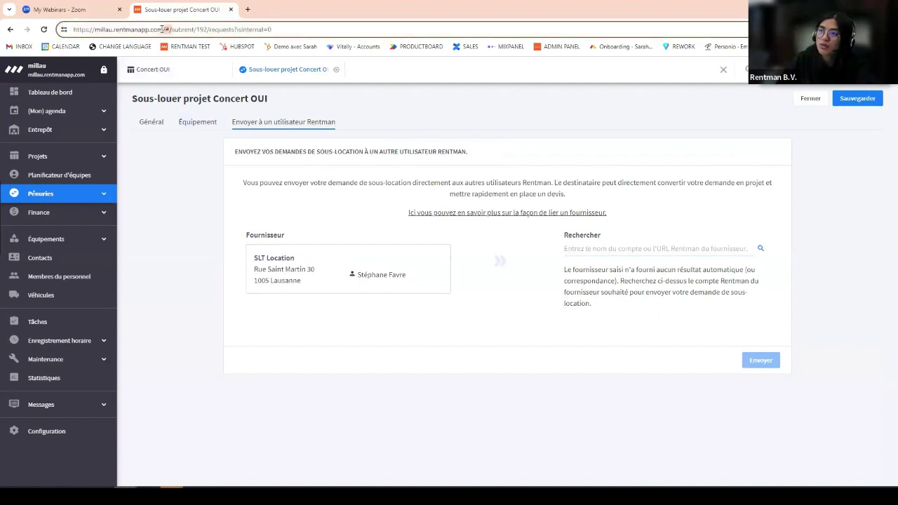
{"action": "left_click_drag", "start_coordinate": [162, 30], "coordinate": [96, 32]}
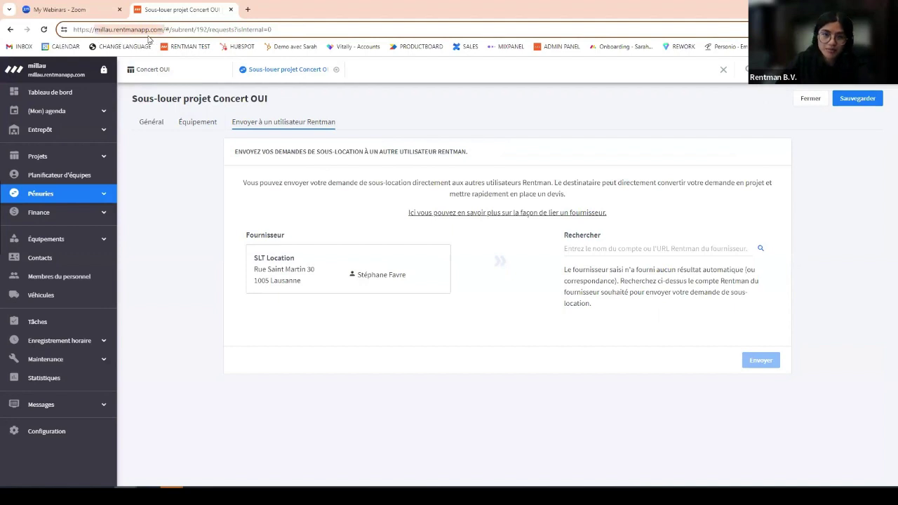
{"action": "left_click", "coordinate": [622, 265]}
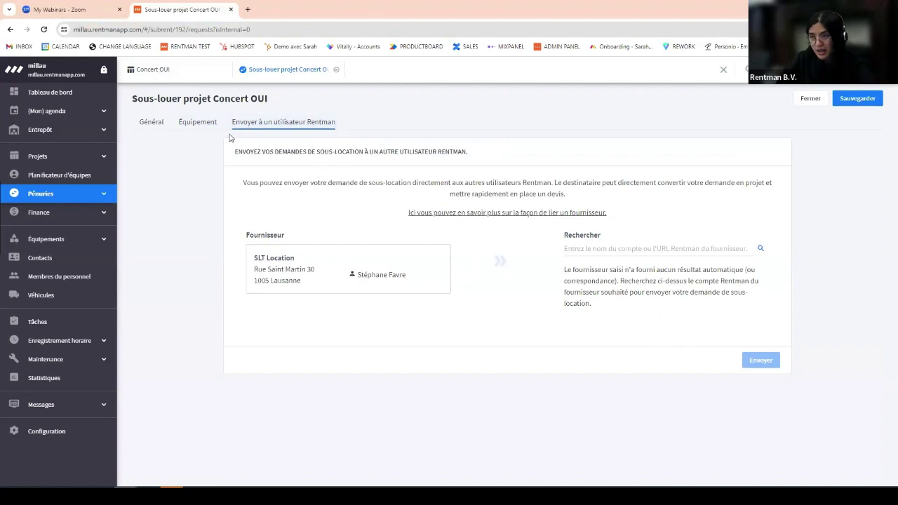
Generate the sub-rental slip with the "Demande de sous-location" template and the "Par défaut" letterhead
{"action": "left_click", "coordinate": [159, 128]}
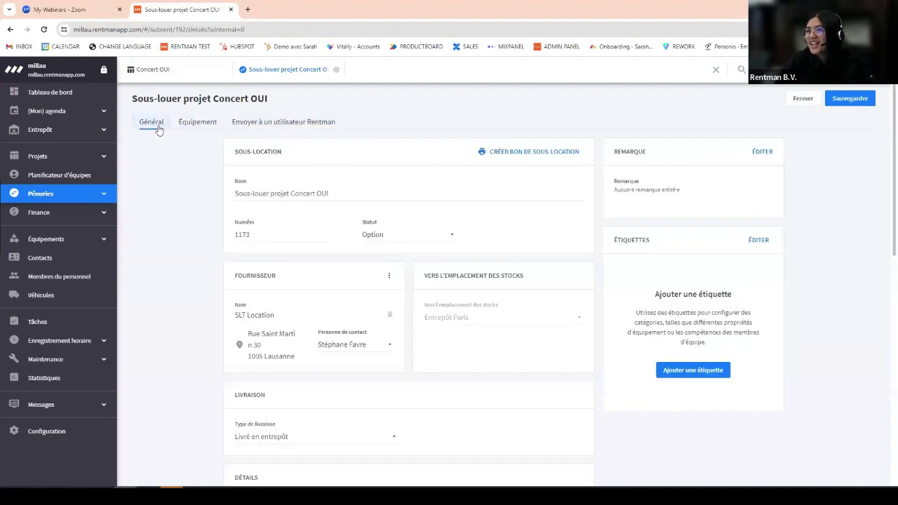
{"action": "left_click", "coordinate": [524, 153]}
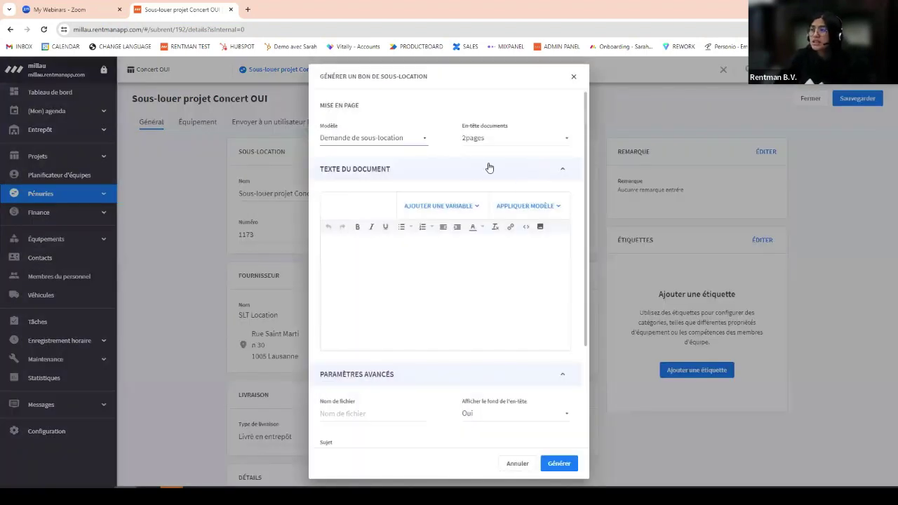
{"action": "left_click", "coordinate": [344, 141]}
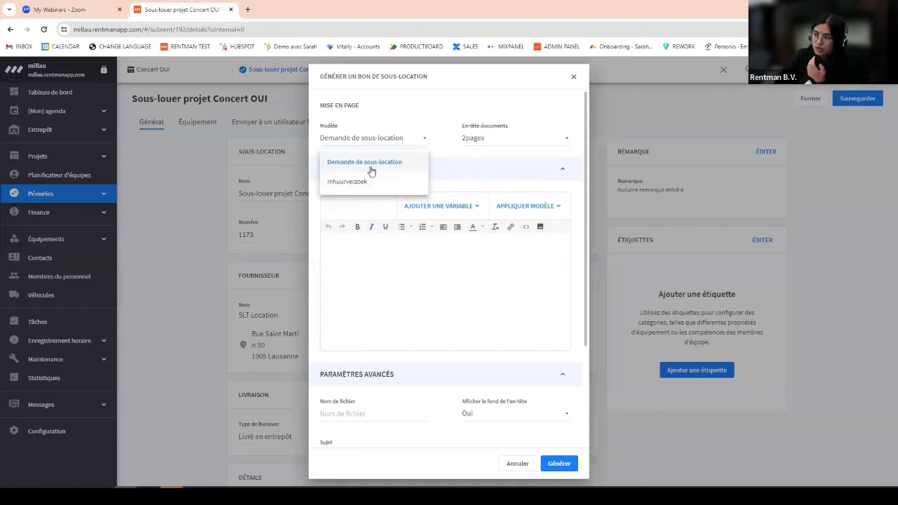
{"action": "left_click", "coordinate": [484, 140]}
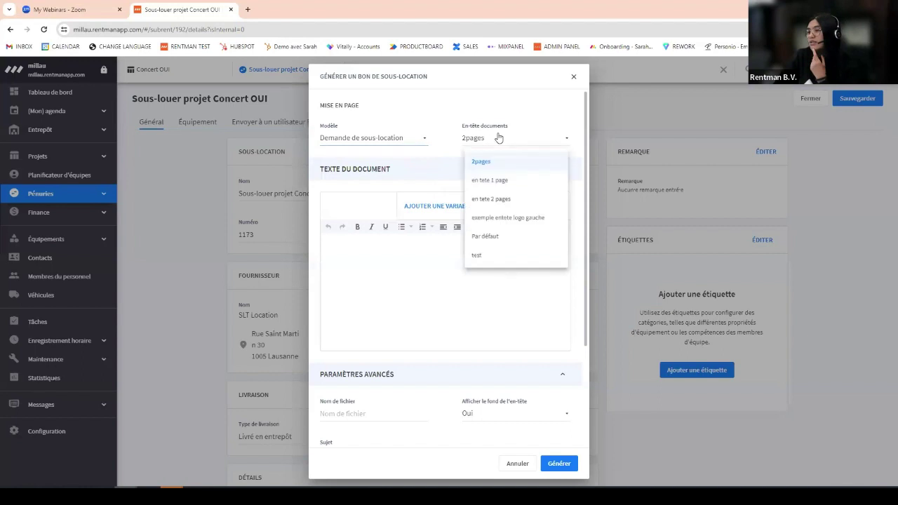
{"action": "left_click", "coordinate": [510, 245]}
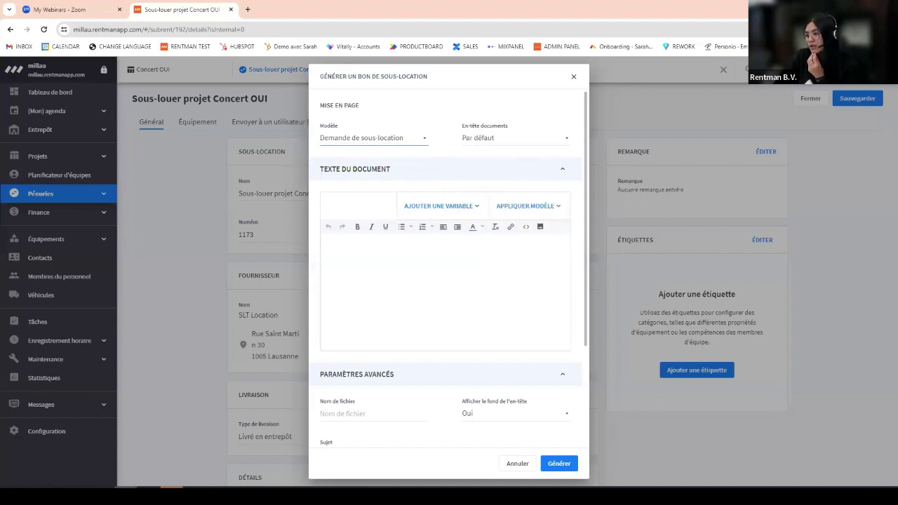
{"action": "left_click", "coordinate": [569, 466]}
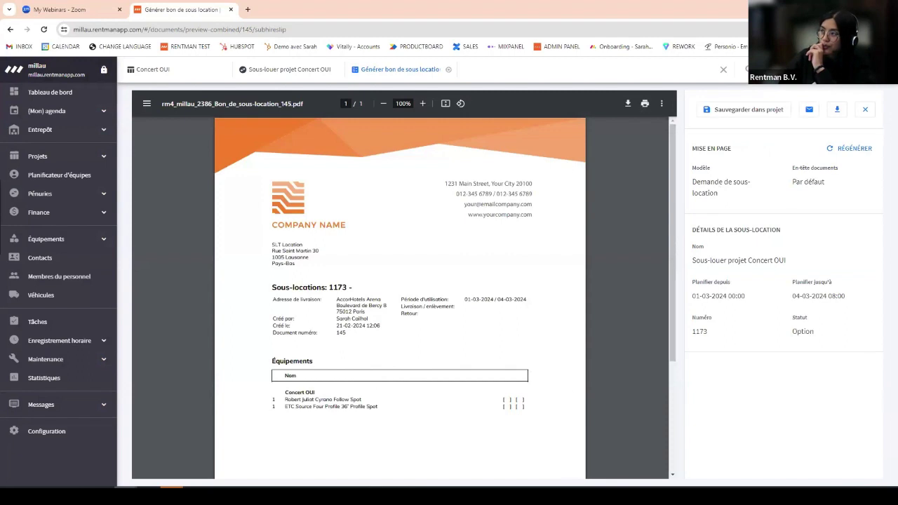
View the e-mail form for the sub-rental slip without sending it, and close the preview, saving the document as PDF
{"action": "left_click", "coordinate": [811, 113]}
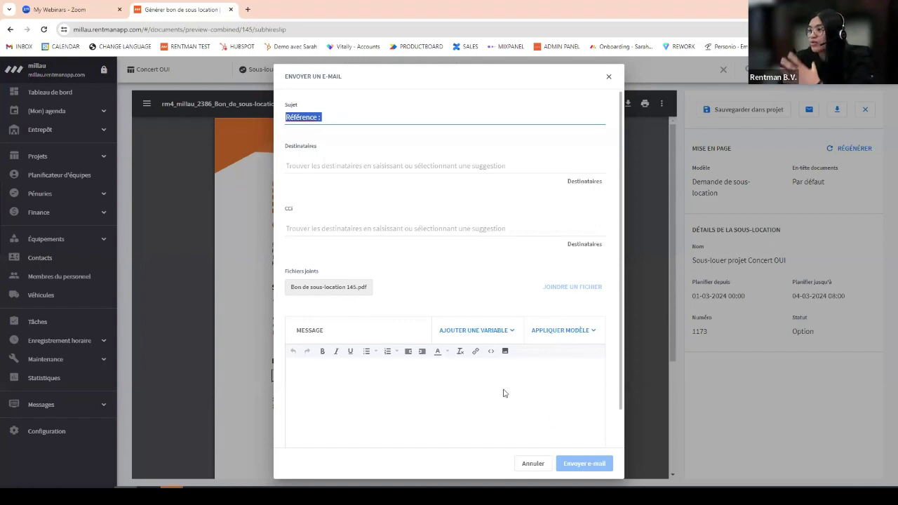
{"action": "left_click", "coordinate": [608, 76]}
{"action": "left_click", "coordinate": [865, 110]}
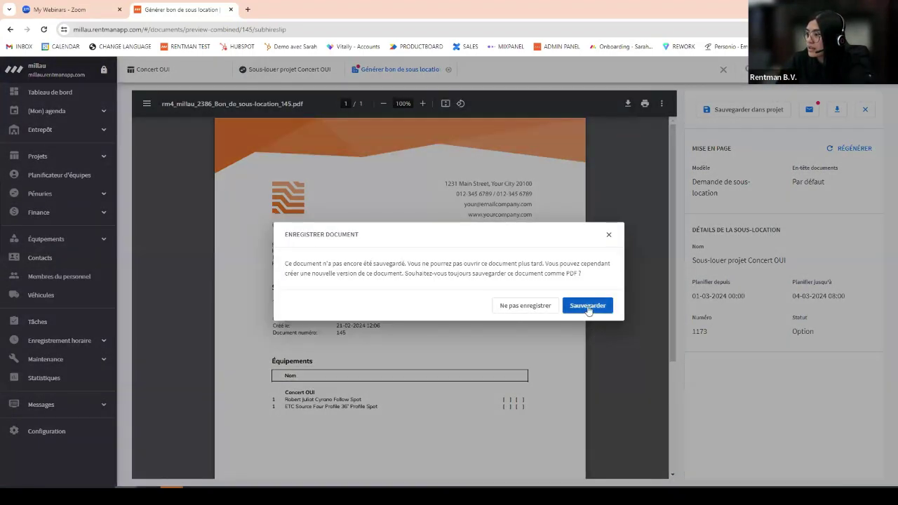
{"action": "left_click", "coordinate": [586, 307]}
{"action": "left_click", "coordinate": [574, 310]}
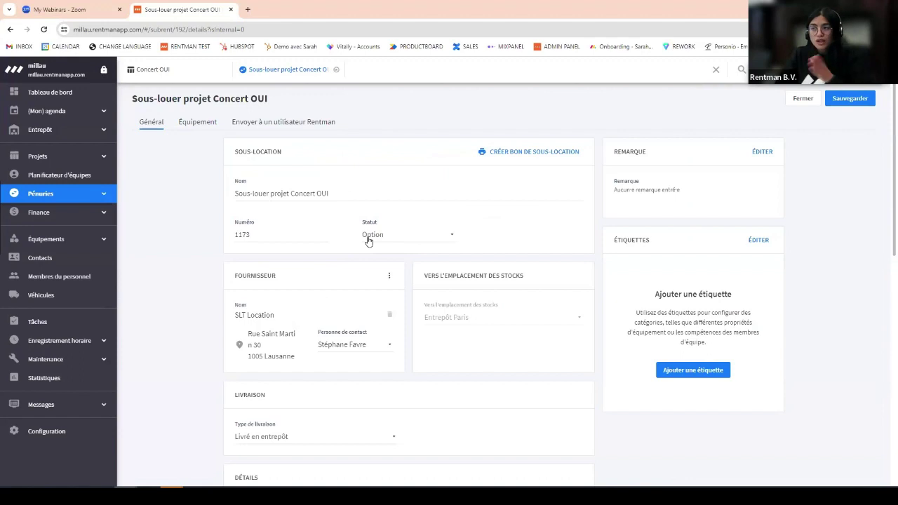
Review the sub-rental in the Concert OUI project and in the overall Sous-locations list
{"action": "left_click", "coordinate": [165, 76]}
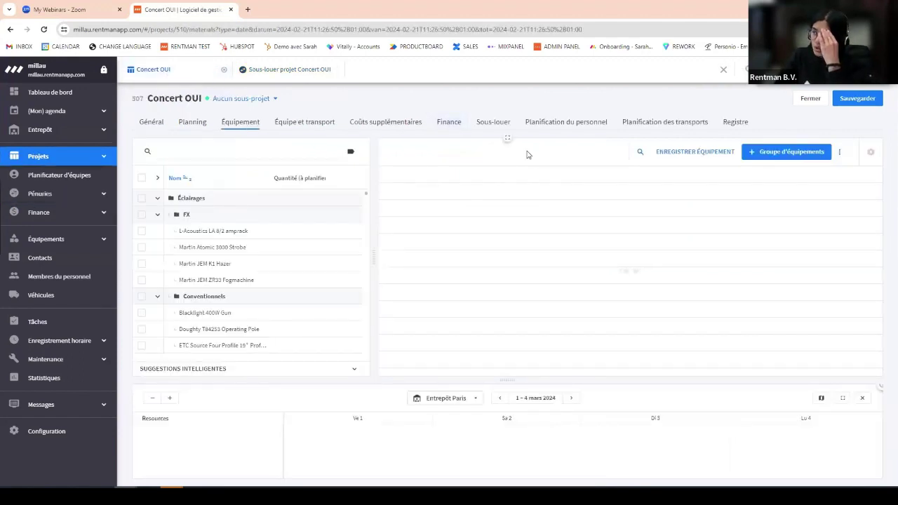
{"action": "left_click", "coordinate": [488, 125]}
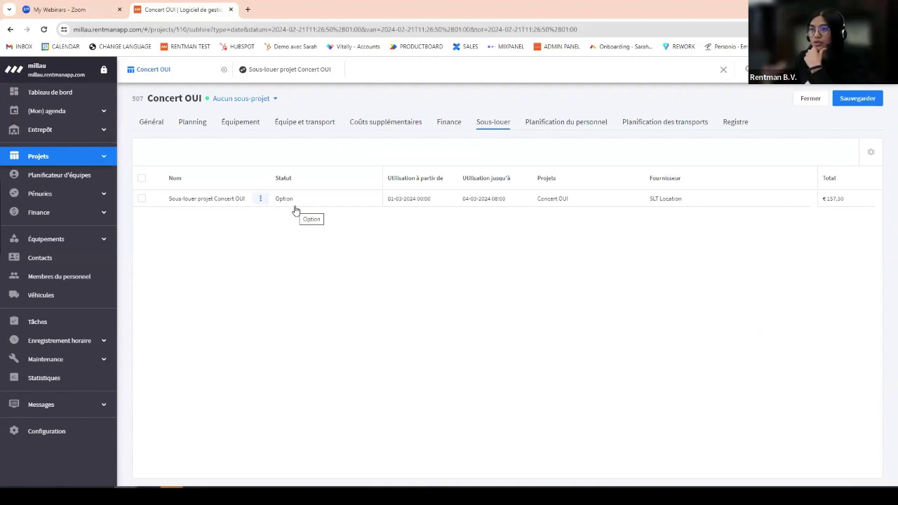
{"action": "left_click", "coordinate": [102, 199]}
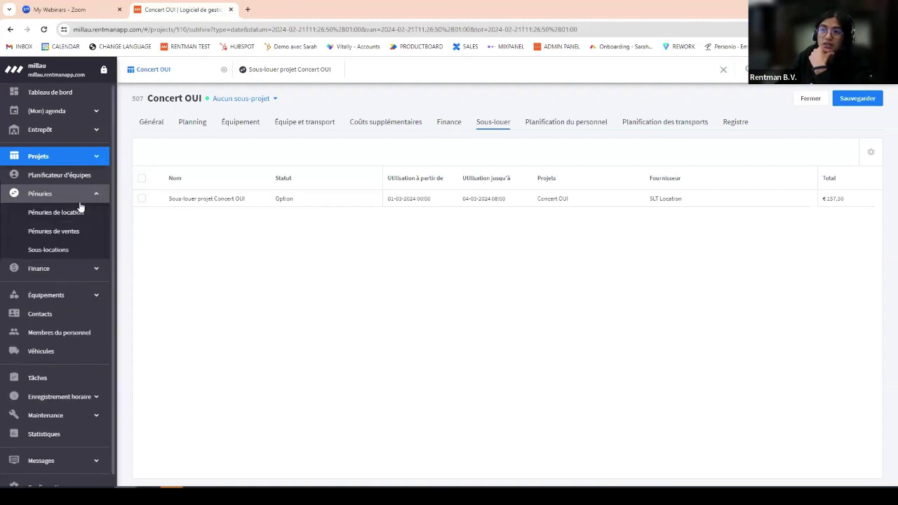
{"action": "left_click", "coordinate": [76, 251]}
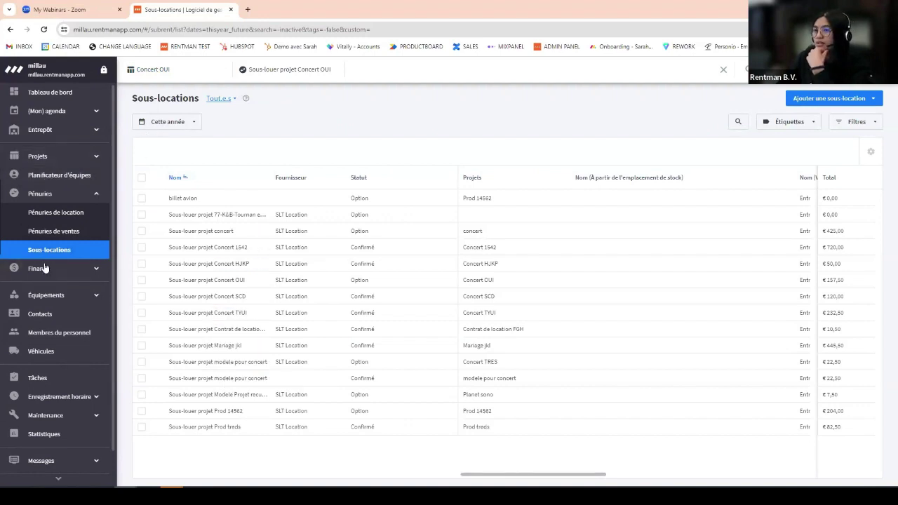
{"action": "left_click", "coordinate": [62, 164]}
{"action": "left_click", "coordinate": [60, 175]}
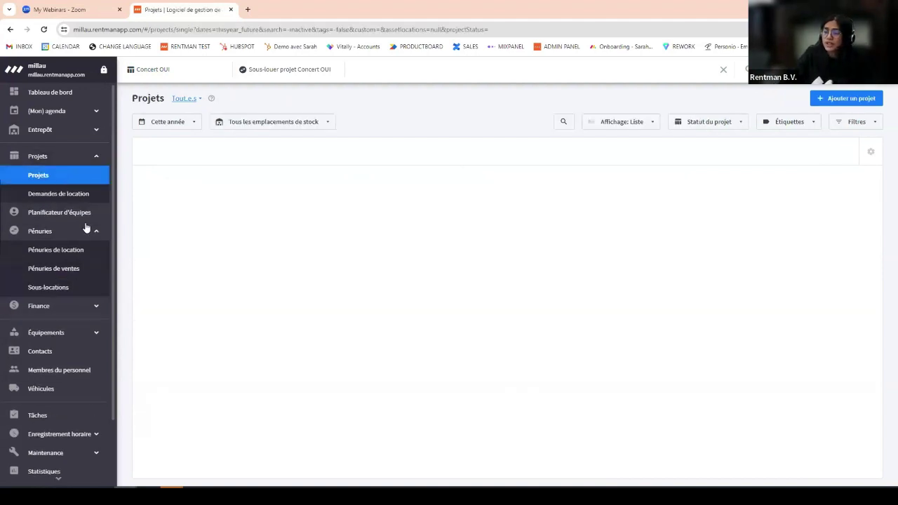
Set the status of the Concert OUI project's sub-rental to Confirmé, save it and close it
{"action": "left_click", "coordinate": [176, 70]}
{"action": "double_click", "coordinate": [317, 200]}
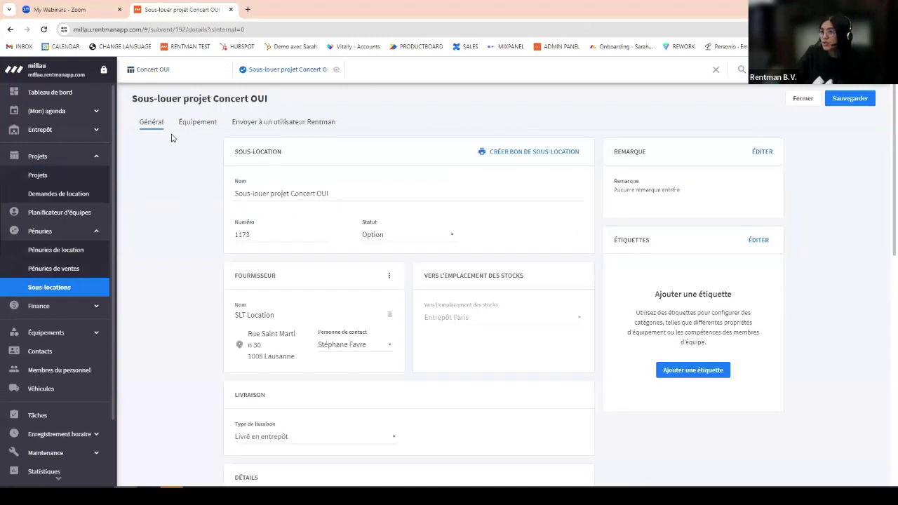
{"action": "left_click", "coordinate": [405, 237]}
{"action": "left_click", "coordinate": [424, 336]}
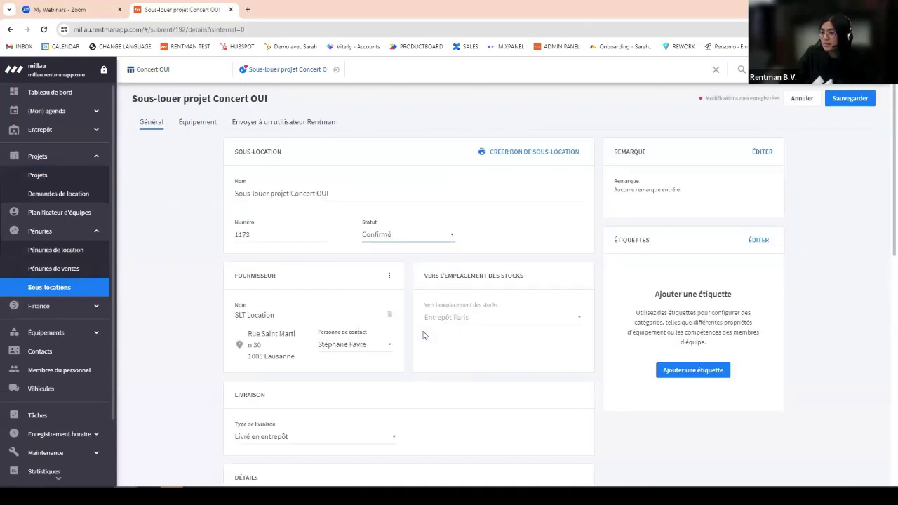
{"action": "left_click", "coordinate": [852, 100]}
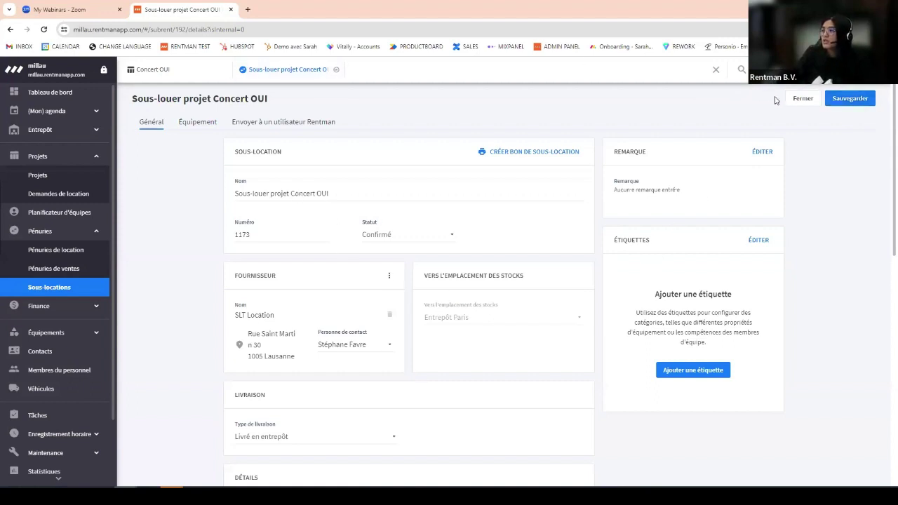
{"action": "left_click", "coordinate": [336, 70]}
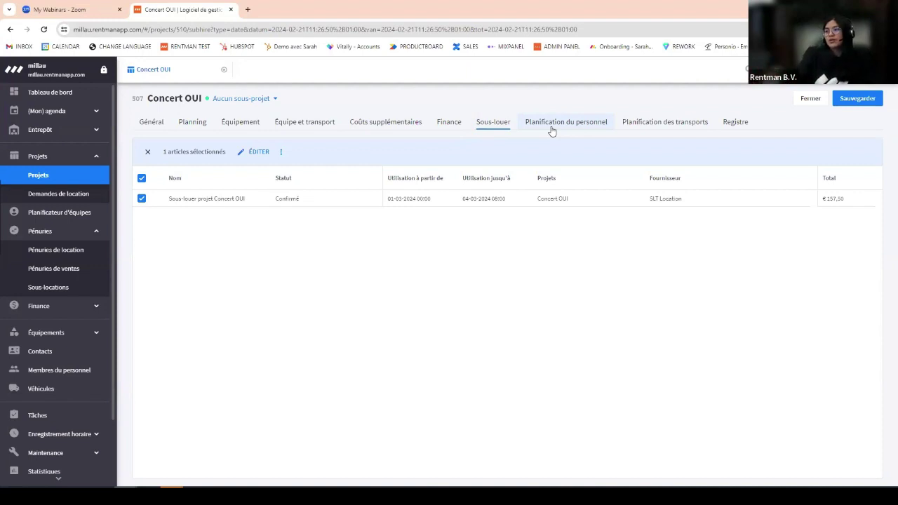
In the project's staff planning, select the Technicien Rentman function and an available freelancer from Autres freelances
{"action": "left_click", "coordinate": [595, 124]}
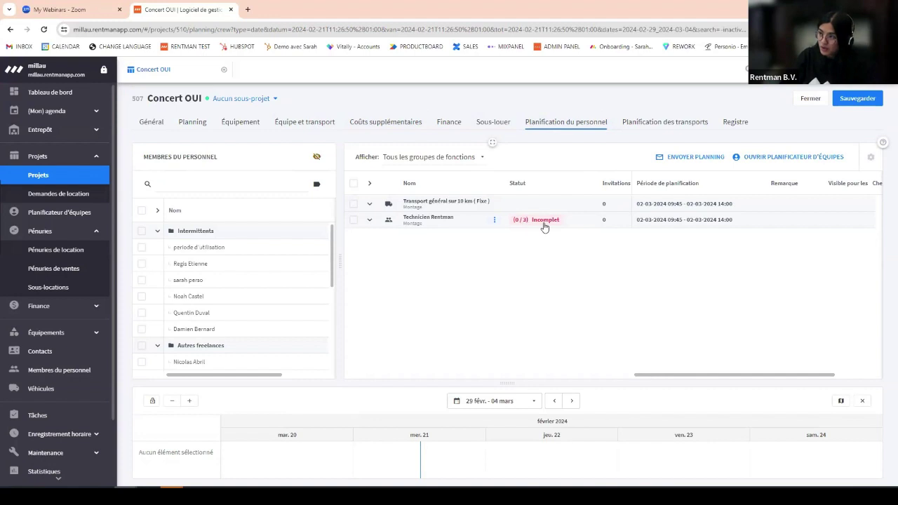
{"action": "left_click", "coordinate": [353, 220]}
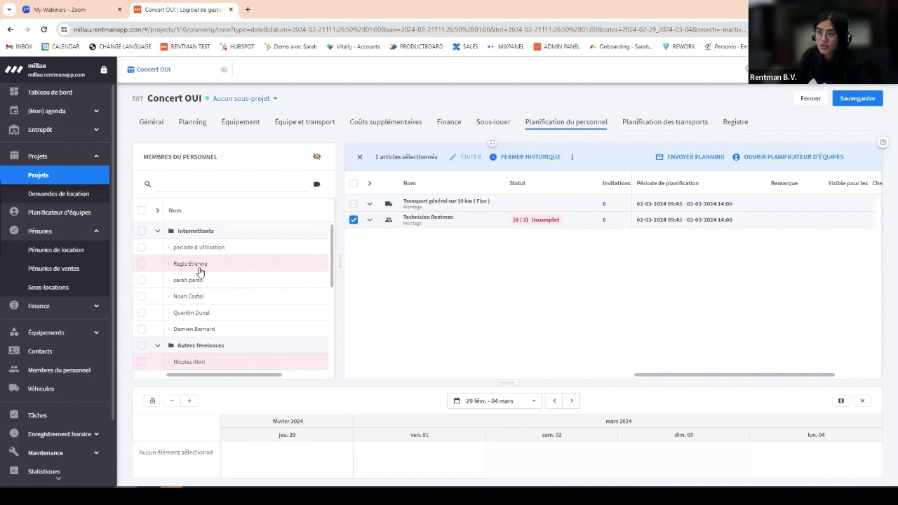
{"action": "scroll", "coordinate": [213, 268], "scroll_direction": "down", "scroll_amount": 1}
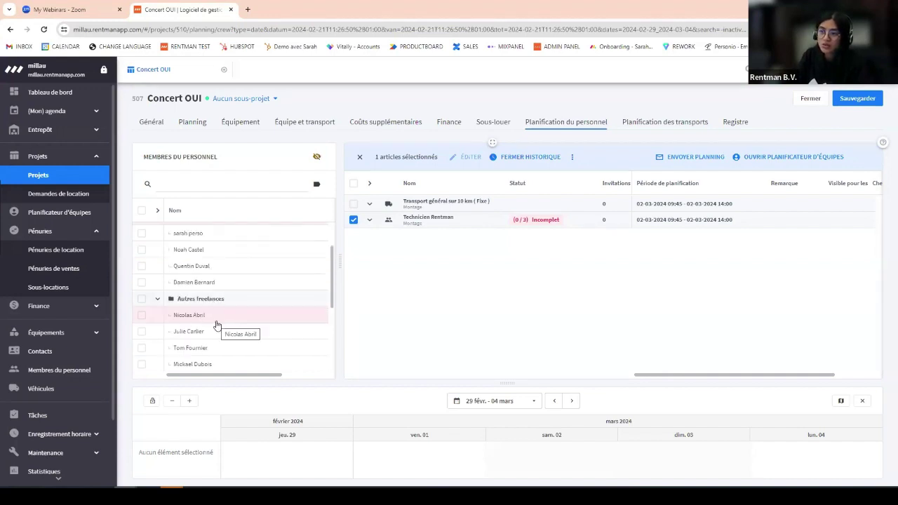
{"action": "scroll", "coordinate": [264, 323], "scroll_direction": "down", "scroll_amount": 3}
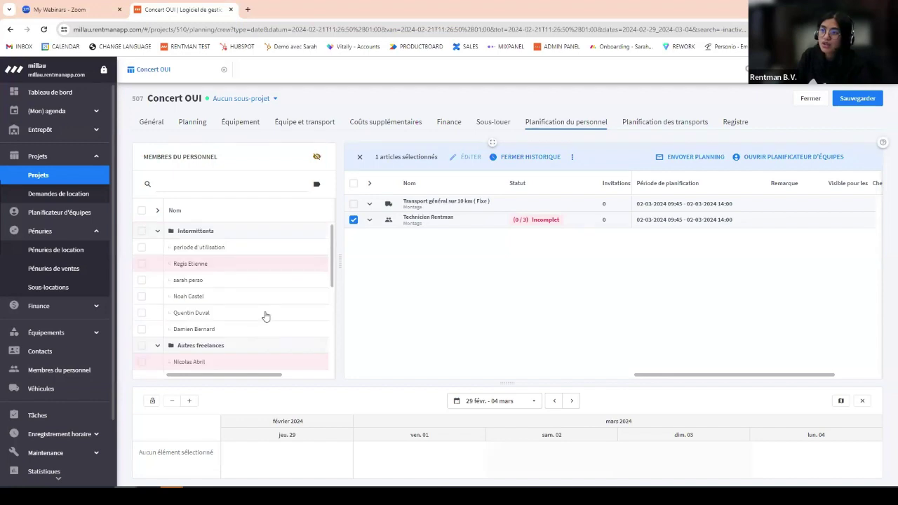
{"action": "scroll", "coordinate": [265, 299], "scroll_direction": "up", "scroll_amount": 1}
{"action": "scroll", "coordinate": [263, 298], "scroll_direction": "down", "scroll_amount": 1}
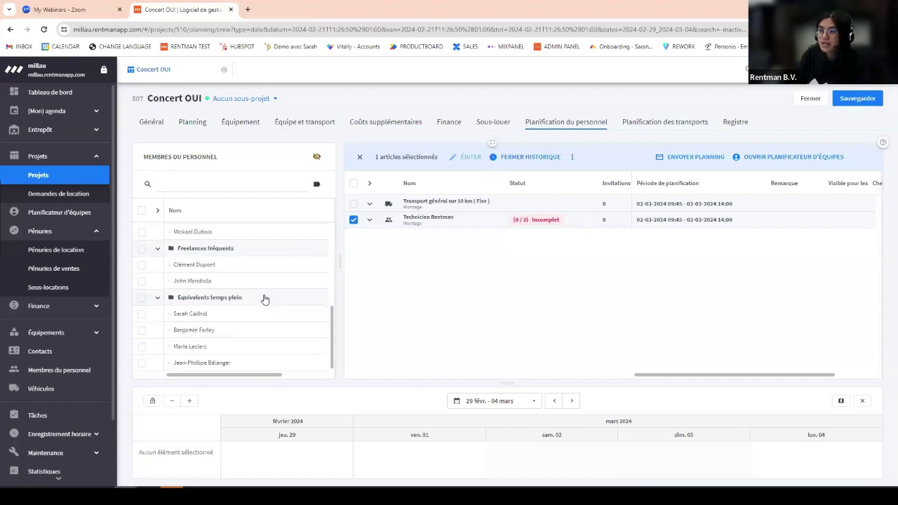
{"action": "scroll", "coordinate": [260, 302], "scroll_direction": "up", "scroll_amount": 1}
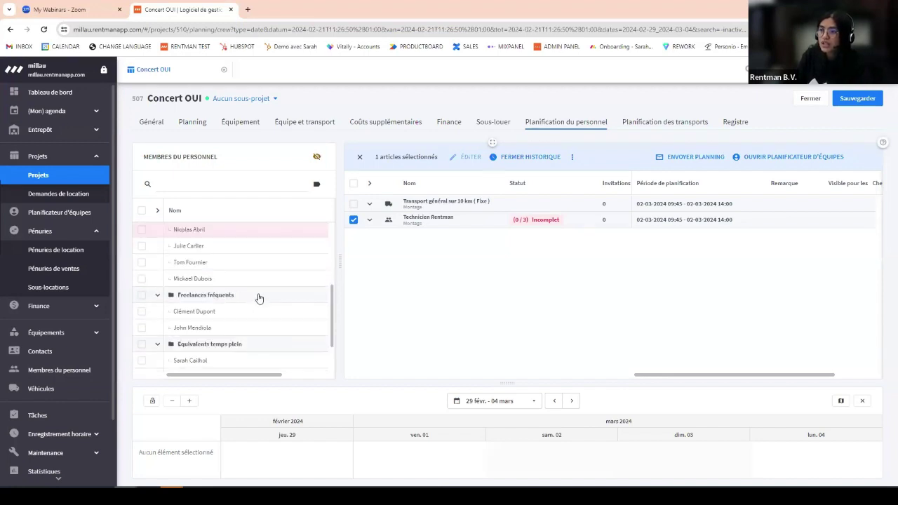
{"action": "left_click", "coordinate": [142, 262]}
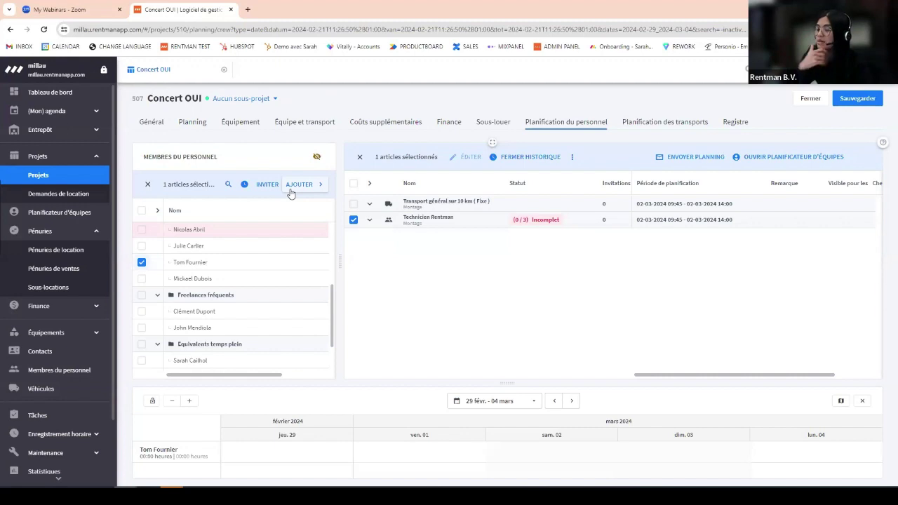
Review the invitation wizard for the Technicien Rentman function, including the invitation types and message page, and close it without inviting the freelancer
{"action": "left_click", "coordinate": [267, 185]}
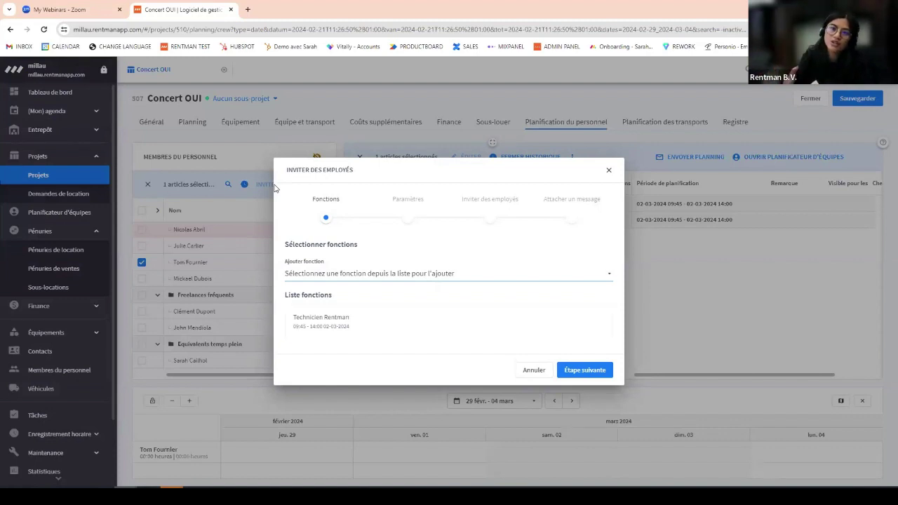
{"action": "left_click", "coordinate": [572, 370]}
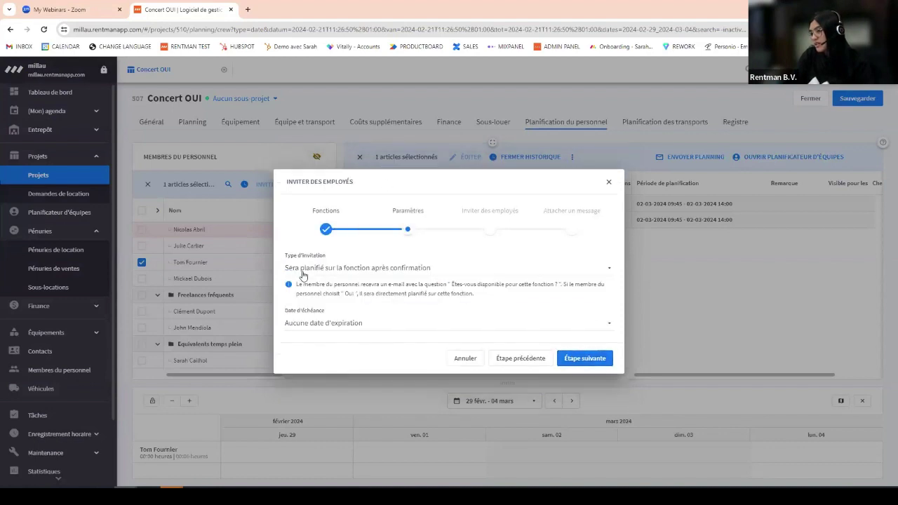
{"action": "left_click", "coordinate": [382, 269]}
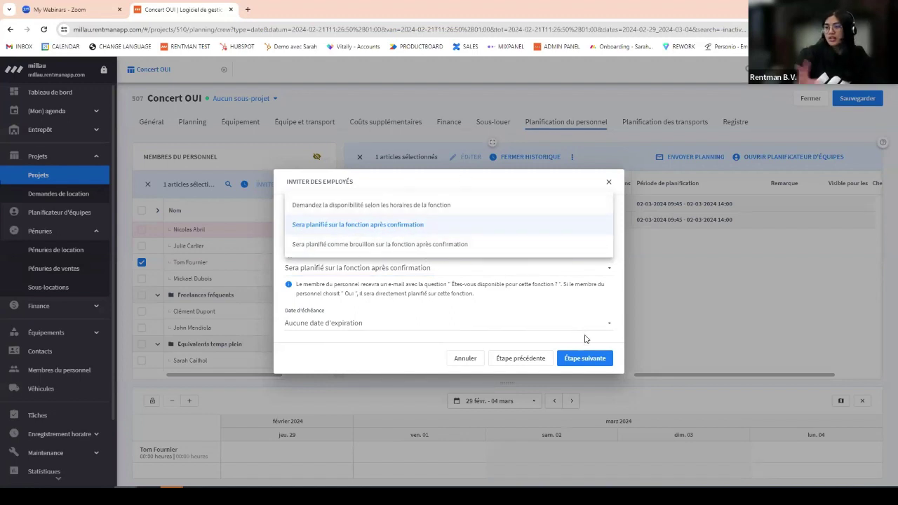
{"action": "left_click", "coordinate": [618, 346]}
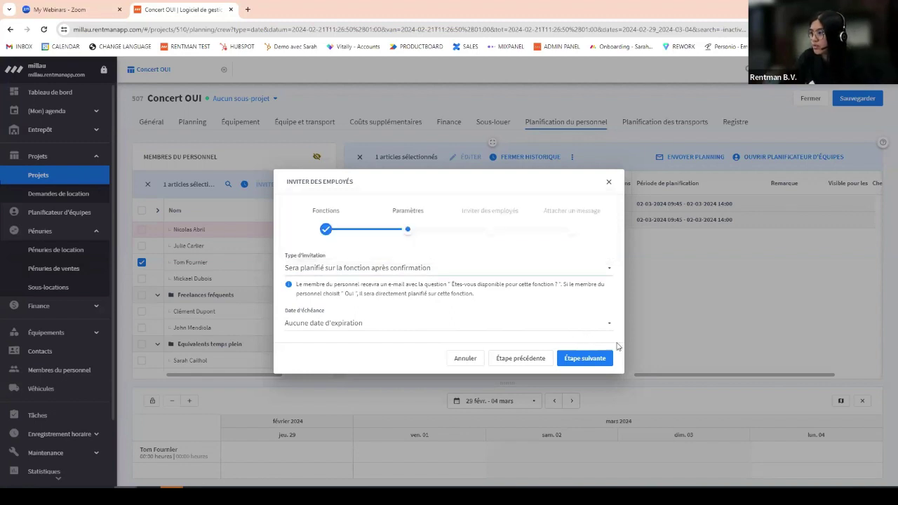
{"action": "left_click", "coordinate": [595, 360]}
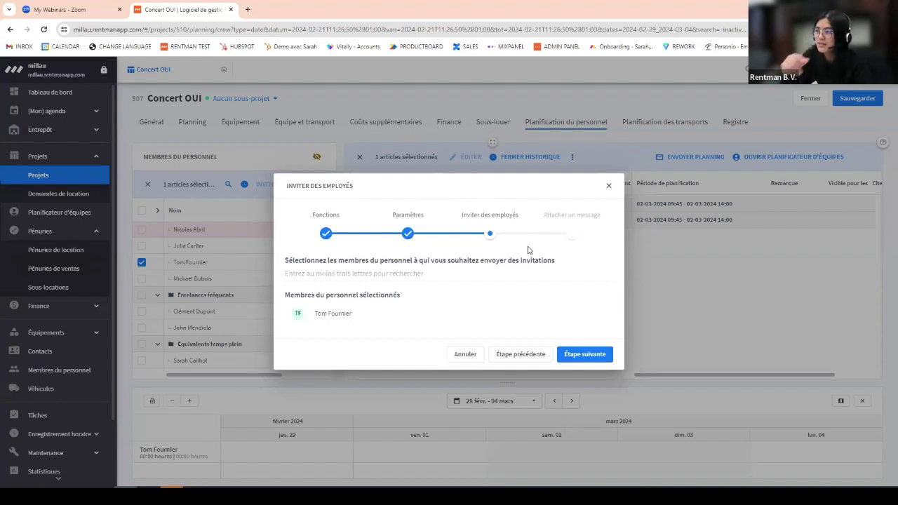
{"action": "left_click", "coordinate": [569, 353]}
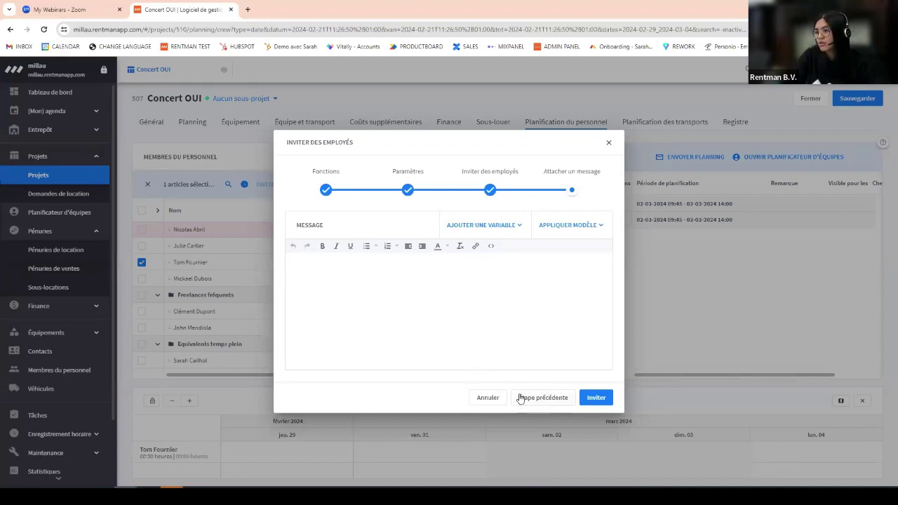
{"action": "left_click", "coordinate": [246, 384]}
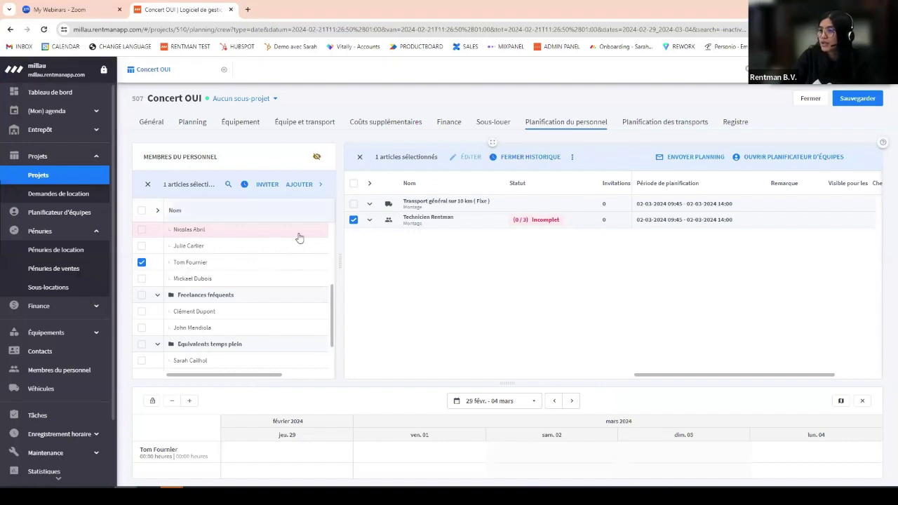
Add the selected freelancer to the Technicien Rentman function and make the planning visible to them
{"action": "left_click", "coordinate": [309, 184]}
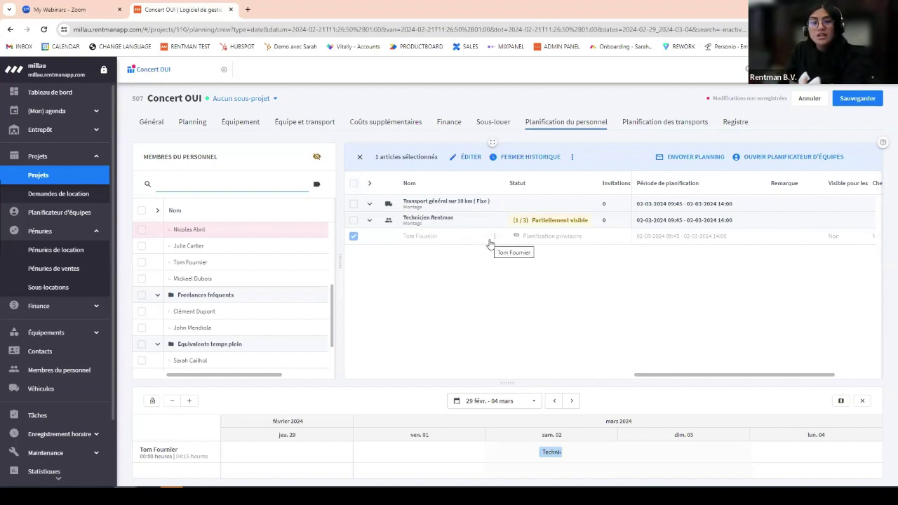
{"action": "left_click", "coordinate": [495, 239]}
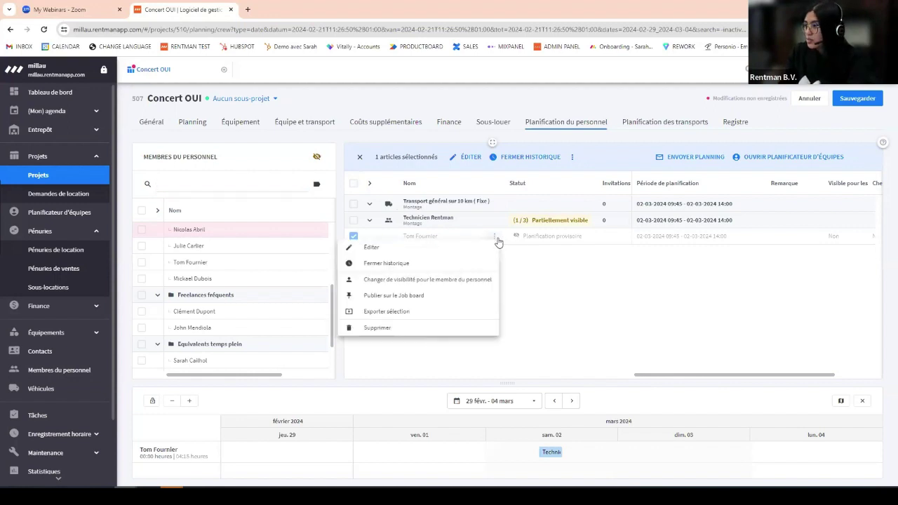
{"action": "left_click", "coordinate": [430, 287]}
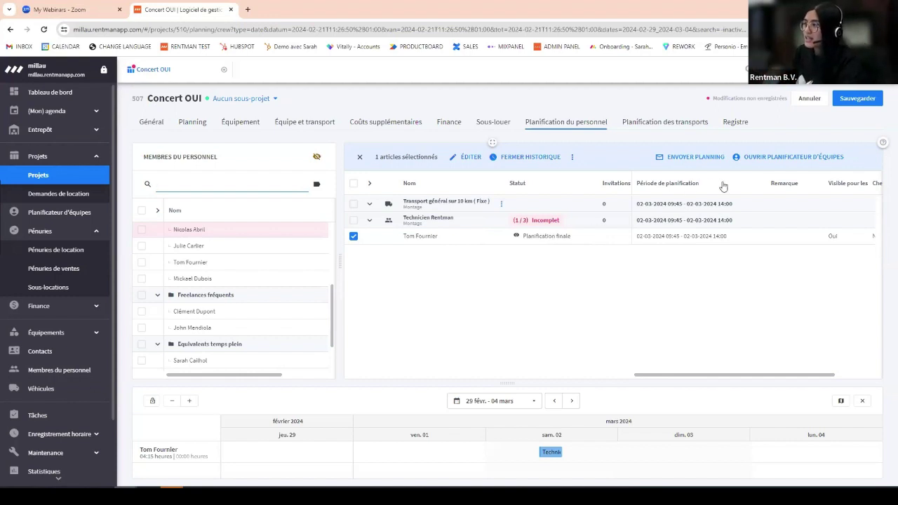
Open the crew planner from the project and remove its Concert OUI sub-project filter
{"action": "left_click", "coordinate": [792, 163]}
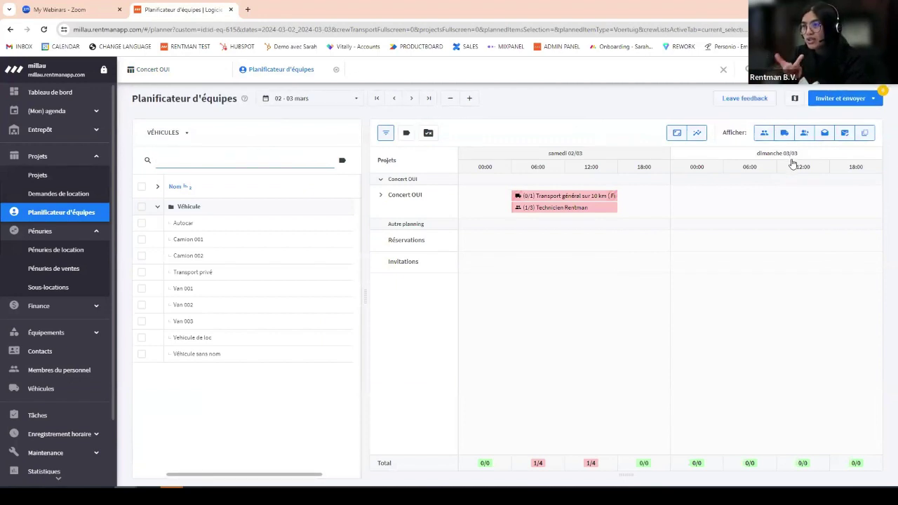
{"action": "left_click", "coordinate": [385, 132]}
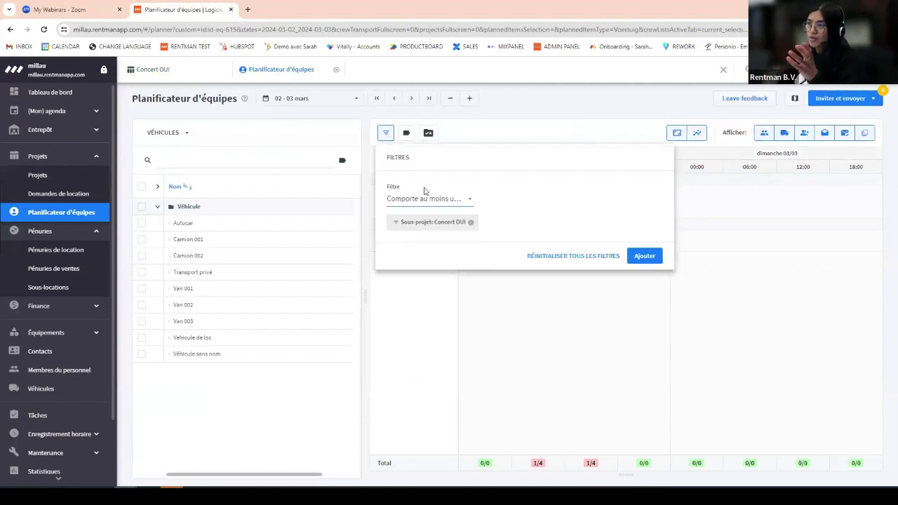
{"action": "left_click", "coordinate": [471, 222]}
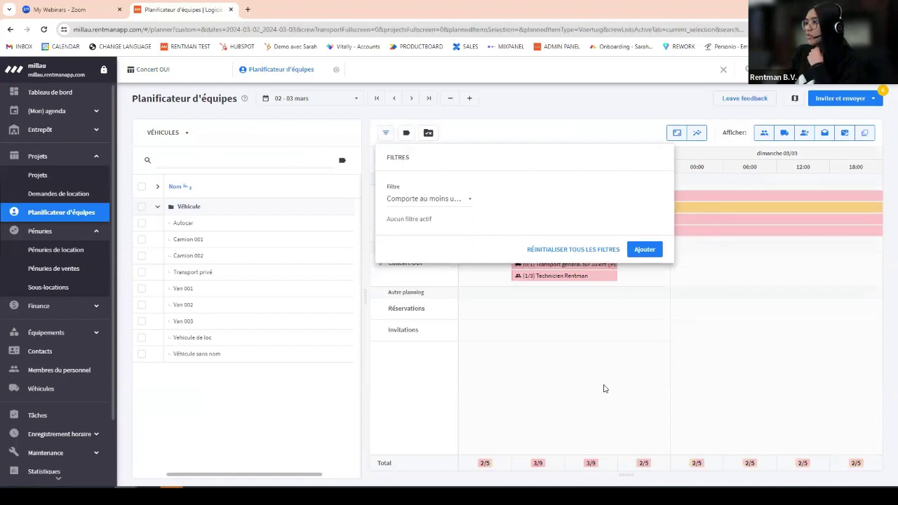
{"action": "left_click", "coordinate": [551, 294]}
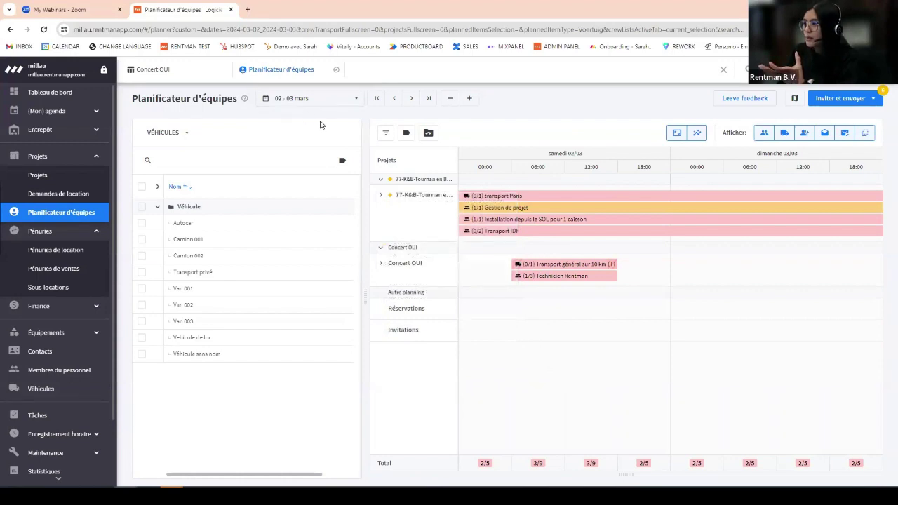
Expand the Concert OUI project and the 77-K&B project in the crew planner to examine their planned staff
{"action": "mouse_move", "coordinate": [442, 204]}
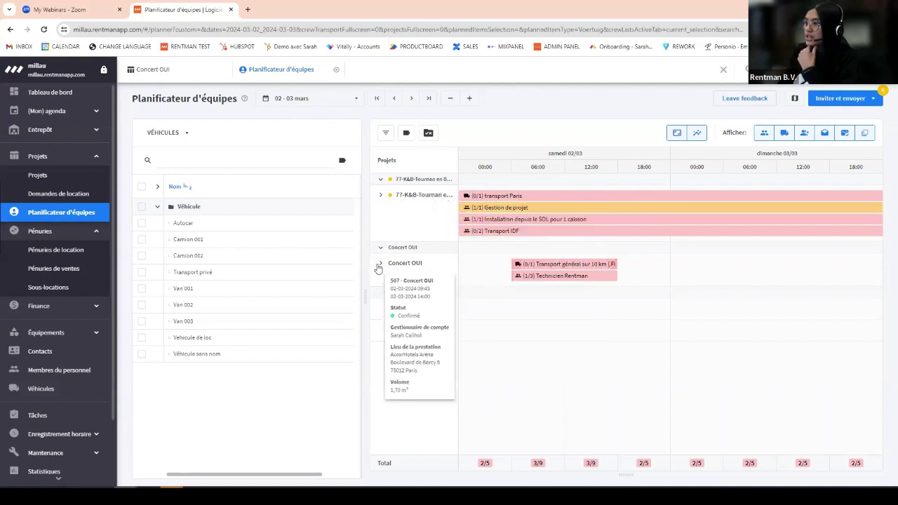
{"action": "left_click", "coordinate": [380, 264]}
{"action": "mouse_move", "coordinate": [536, 307]}
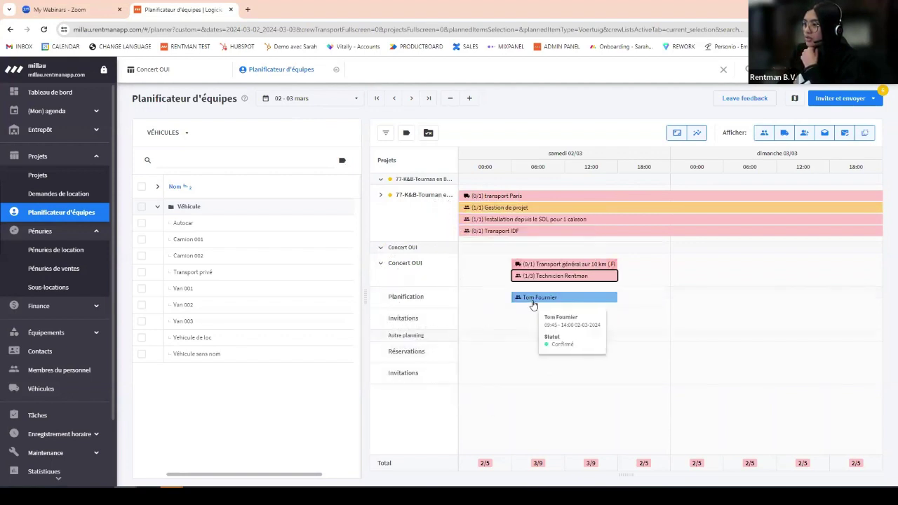
{"action": "left_click", "coordinate": [381, 197]}
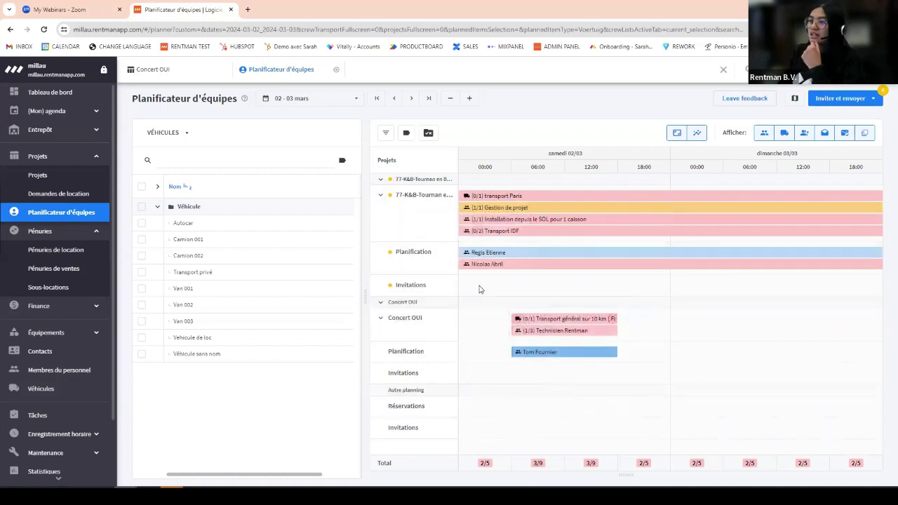
{"action": "mouse_move", "coordinate": [484, 264]}
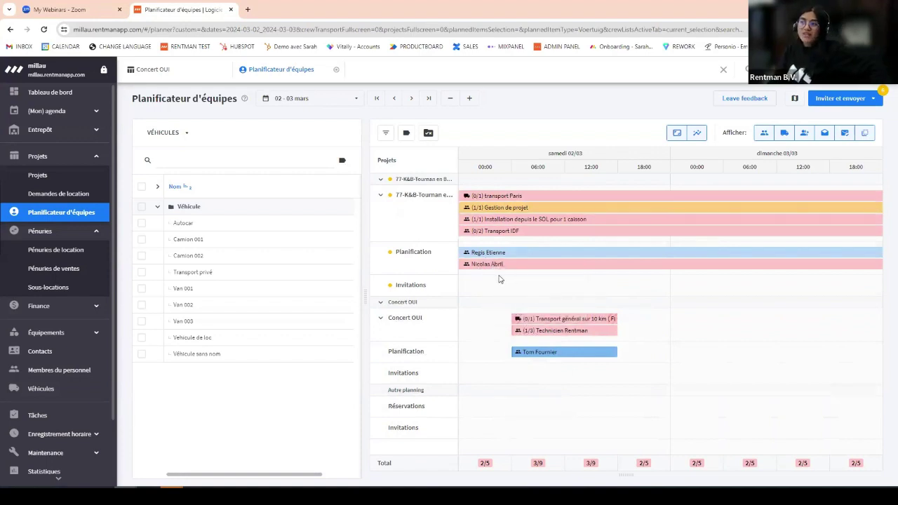
{"action": "mouse_move", "coordinate": [545, 356]}
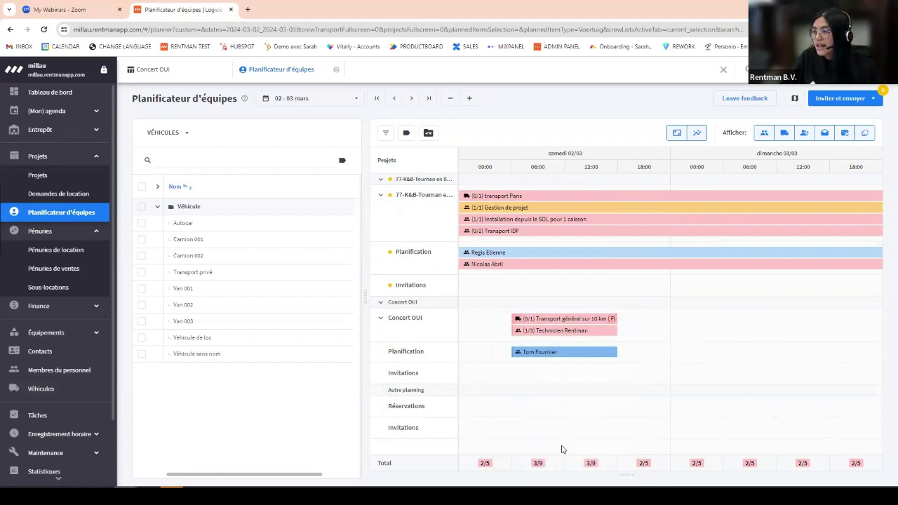
Plan the first two freelancers of Autres freelances on Concert OUI's Technicien Rentman function from the Membres du personnel list
{"action": "left_click", "coordinate": [538, 337]}
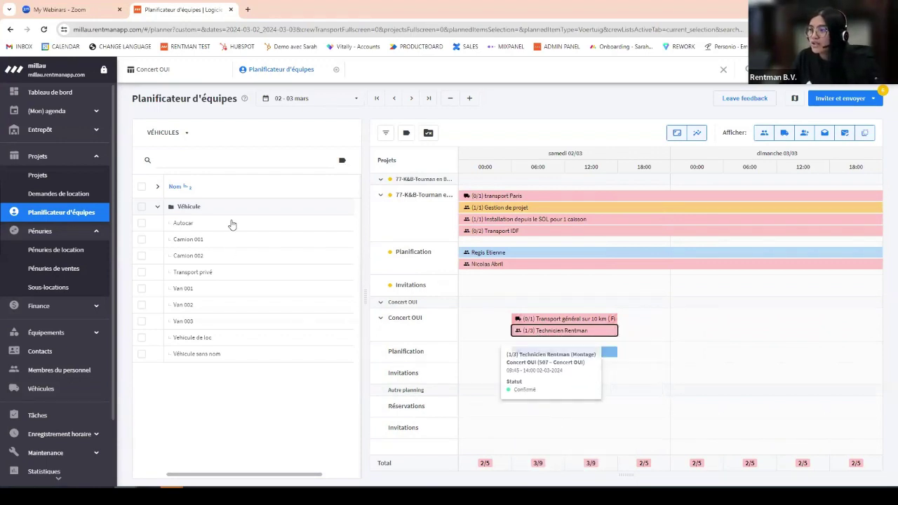
{"action": "left_click", "coordinate": [176, 133]}
{"action": "left_click", "coordinate": [177, 157]}
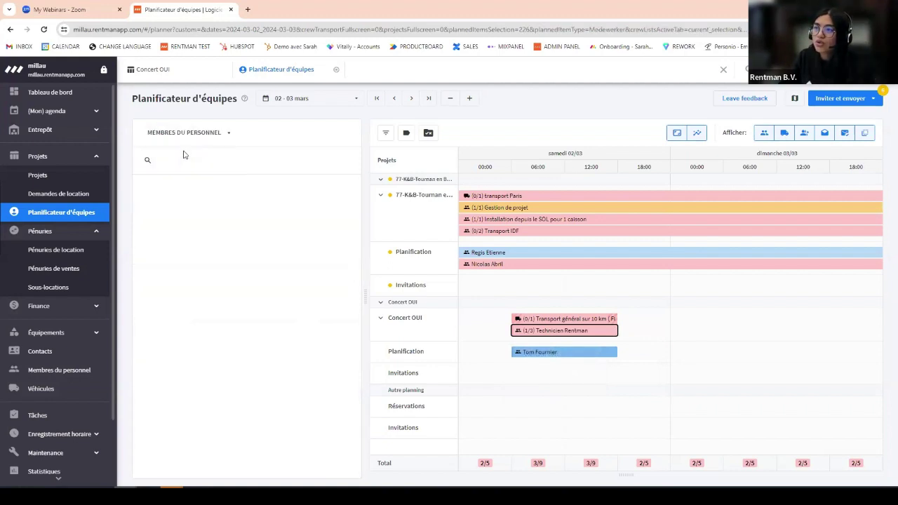
{"action": "left_click", "coordinate": [142, 272]}
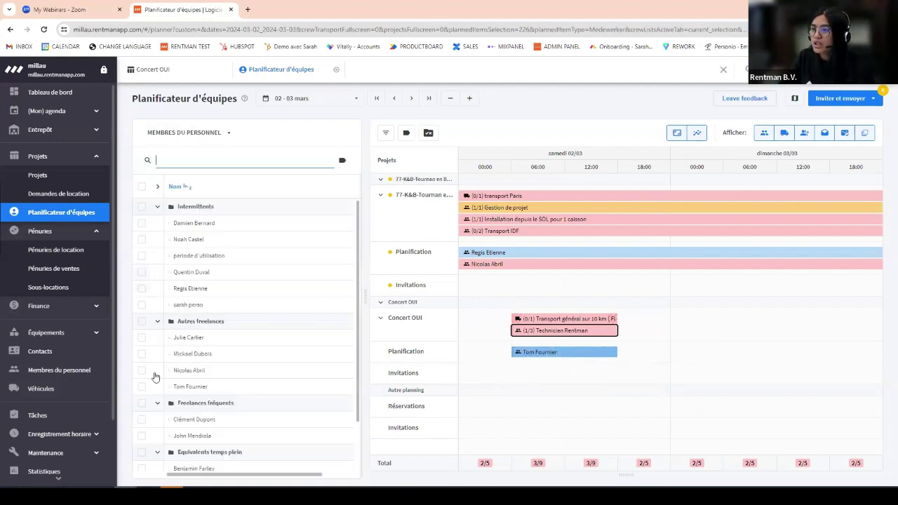
{"action": "left_click", "coordinate": [142, 338]}
{"action": "left_click", "coordinate": [141, 354]}
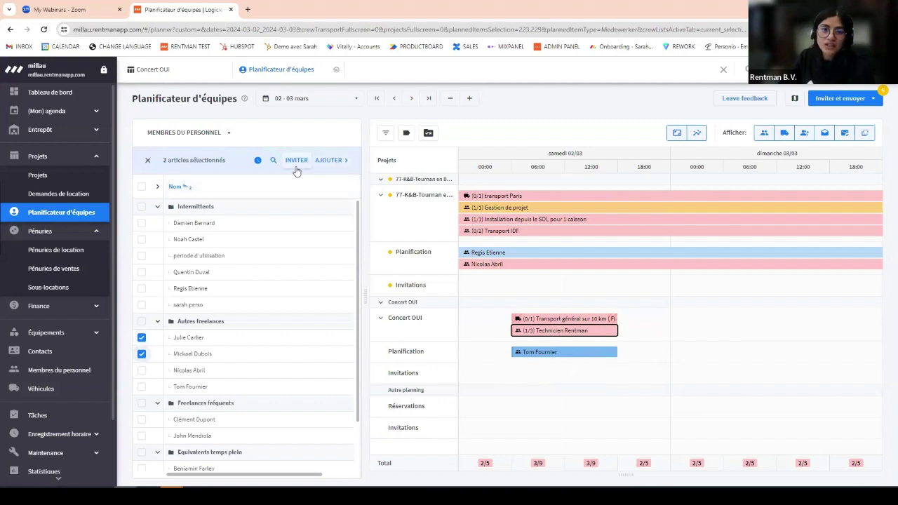
{"action": "left_click", "coordinate": [344, 169]}
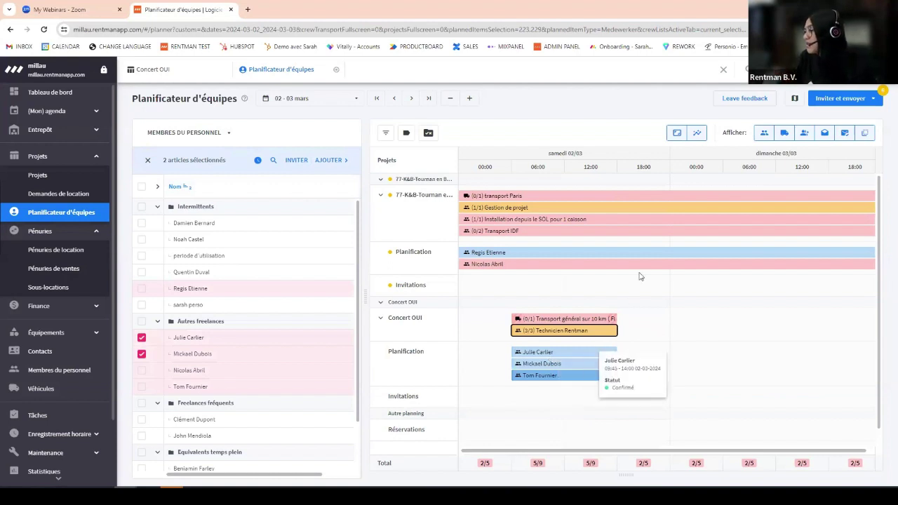
Make the Technicien Rentman planning of the two newly added freelancers visible to them
{"action": "left_click", "coordinate": [794, 100]}
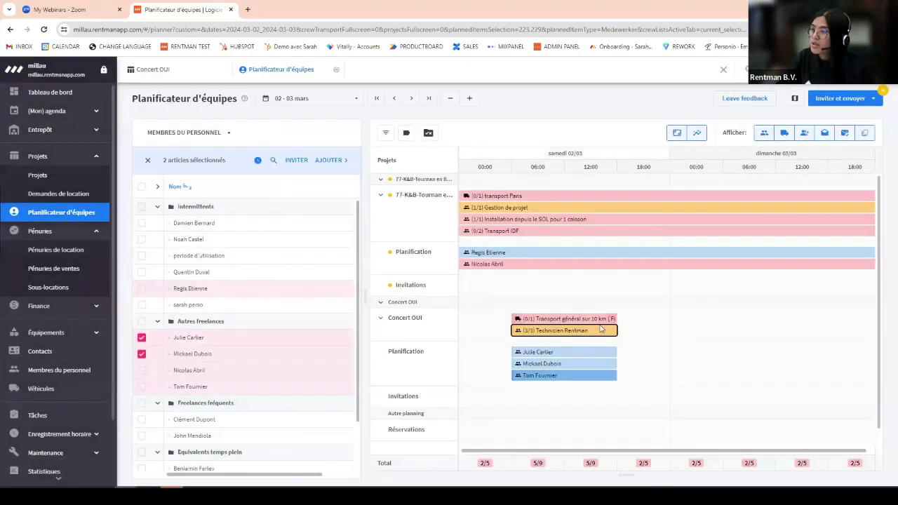
{"action": "left_click", "coordinate": [609, 77]}
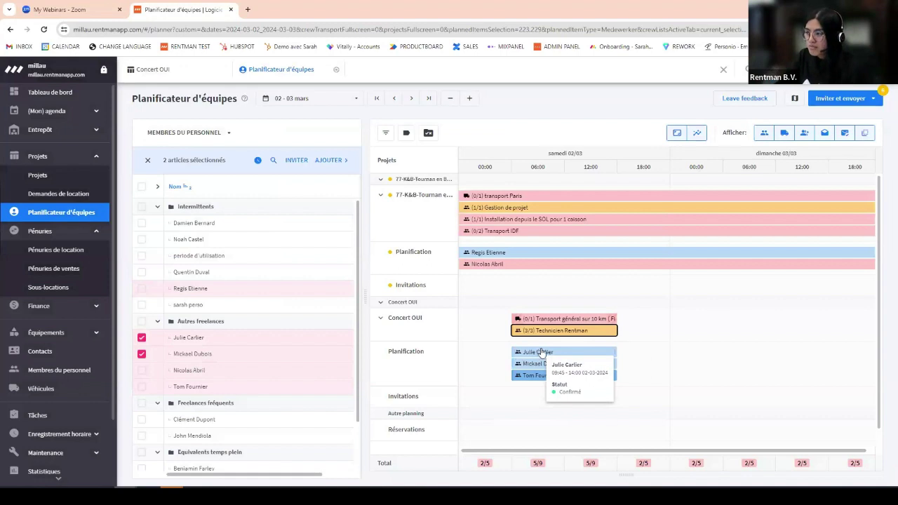
{"action": "right_click", "coordinate": [540, 352]}
{"action": "left_click", "coordinate": [610, 377]}
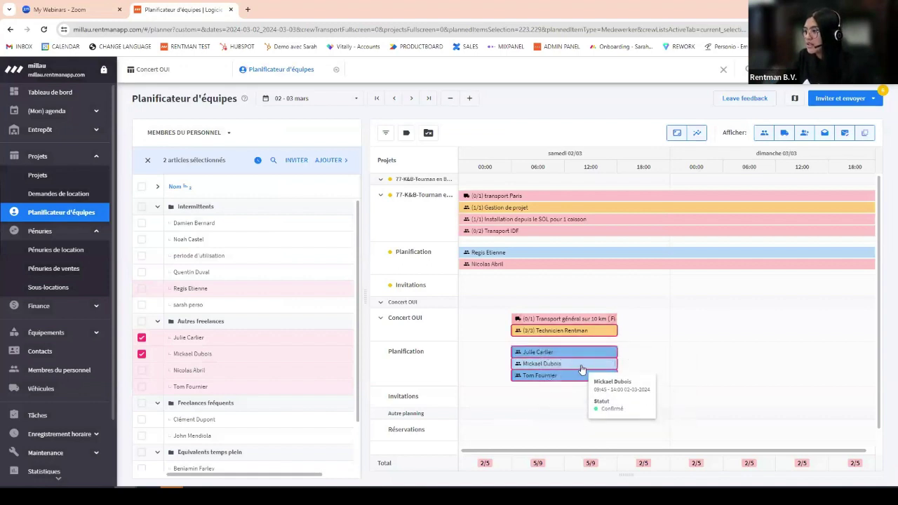
{"action": "right_click", "coordinate": [582, 370]}
{"action": "left_click", "coordinate": [607, 376]}
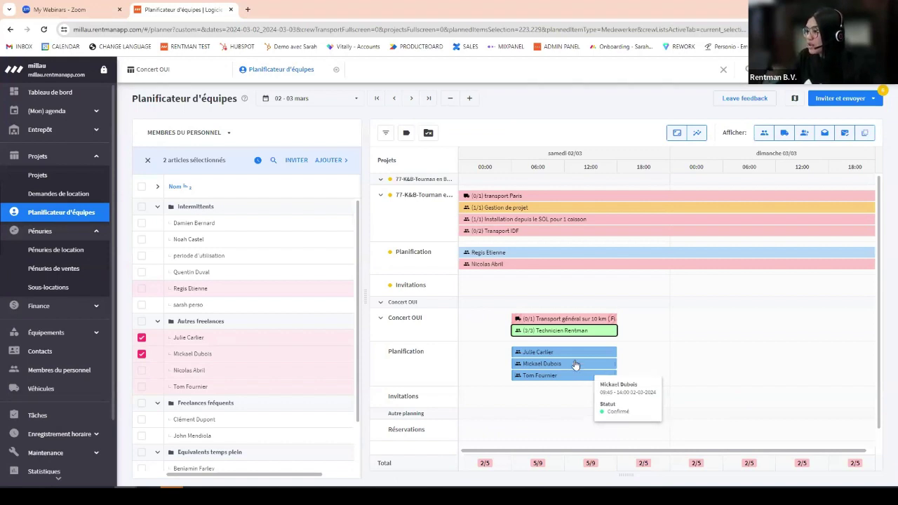
Move the first freelancer's Concert OUI booking to the 77-K&B function Installation depuis le SOL pour 1 caisson, and clear the staff selection
{"action": "left_click_drag", "start_coordinate": [582, 352], "coordinate": [512, 223]}
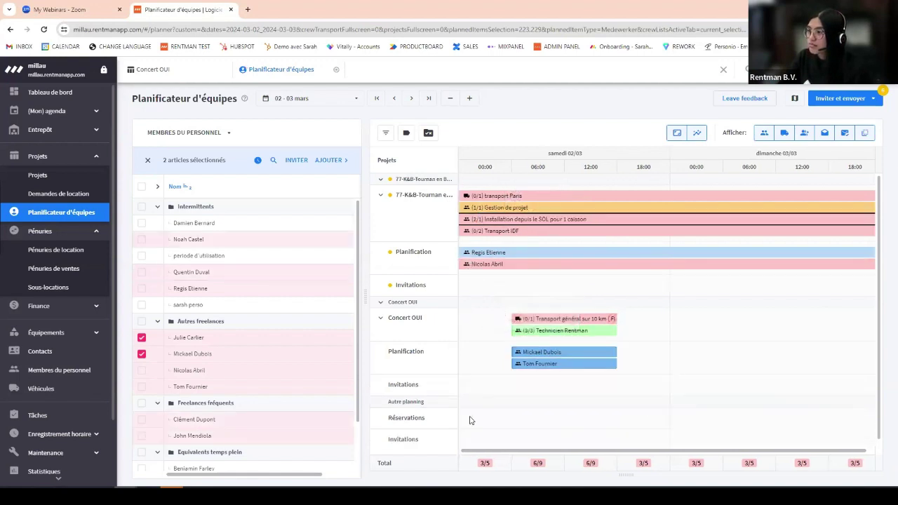
{"action": "left_click", "coordinate": [541, 330]}
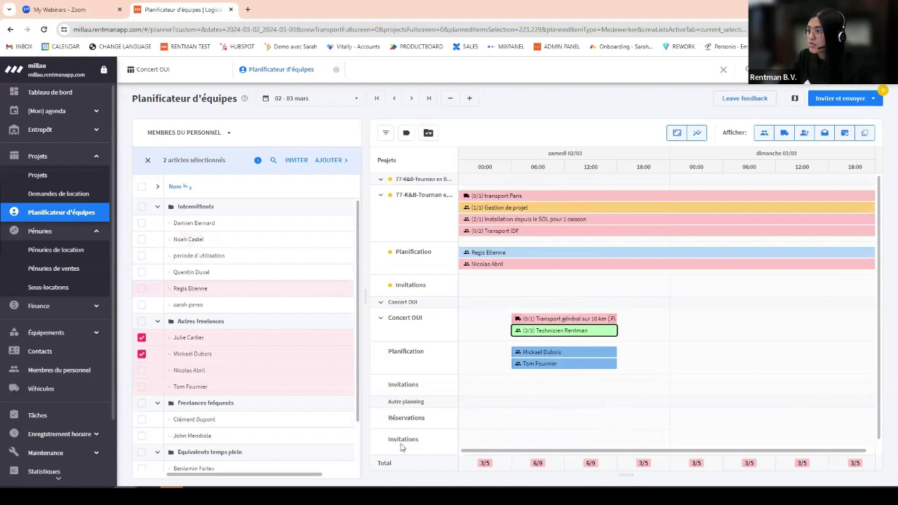
{"action": "left_click", "coordinate": [141, 354]}
{"action": "left_click", "coordinate": [142, 338]}
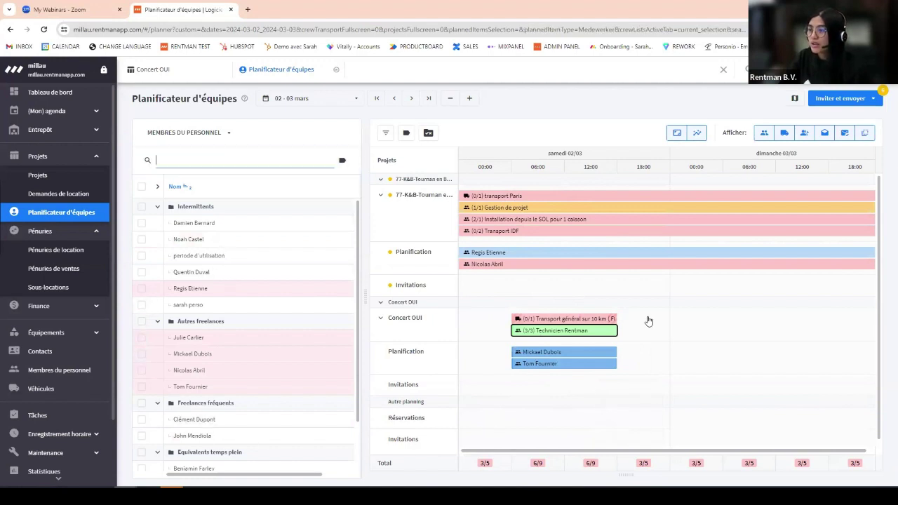
{"action": "left_click", "coordinate": [496, 363]}
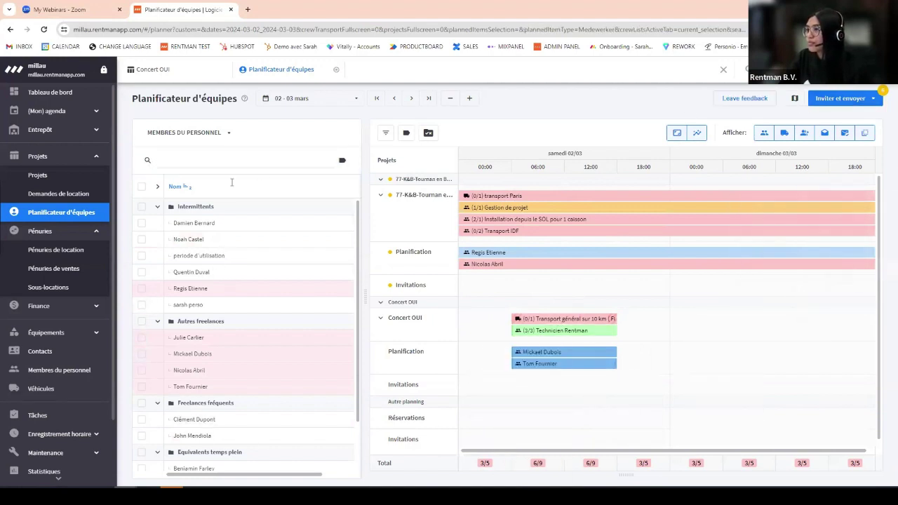
Add the fourth staff member of the Intermittents group to Concert OUI's Technicien Rentman function
{"action": "left_click", "coordinate": [180, 273]}
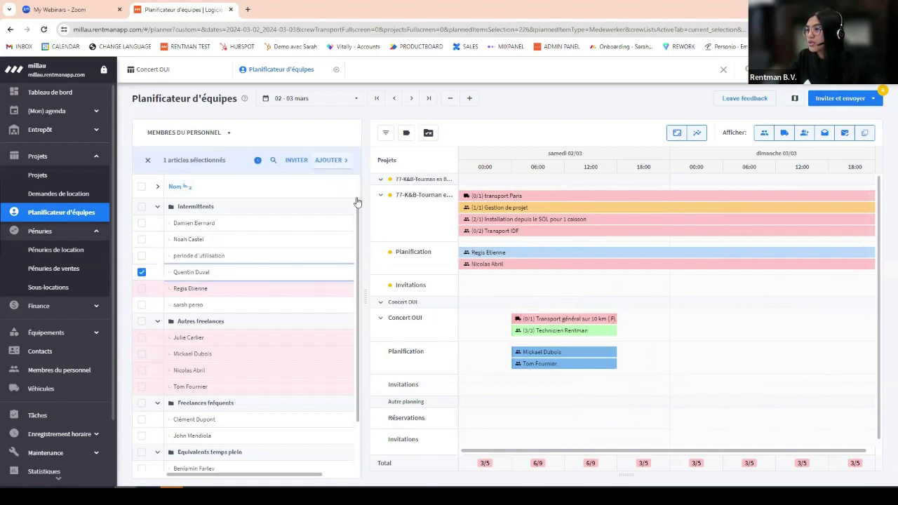
{"action": "left_click", "coordinate": [568, 331]}
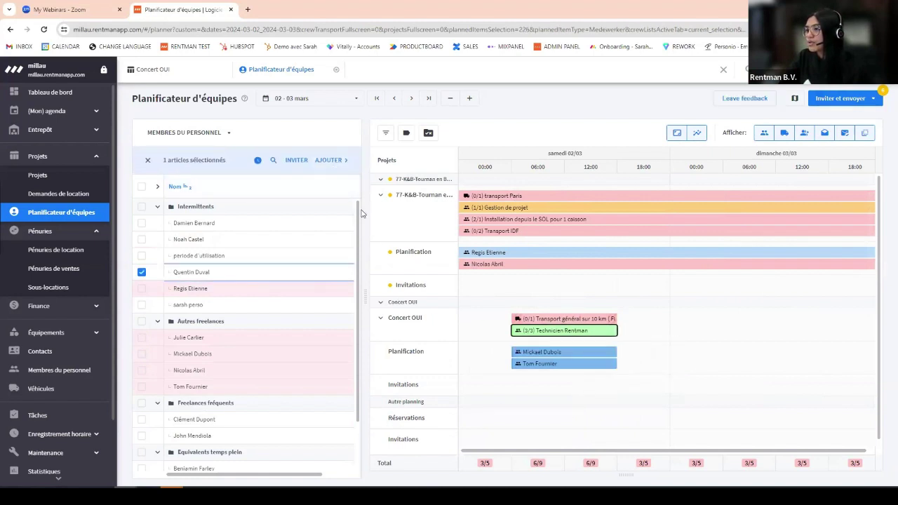
{"action": "left_click", "coordinate": [330, 160]}
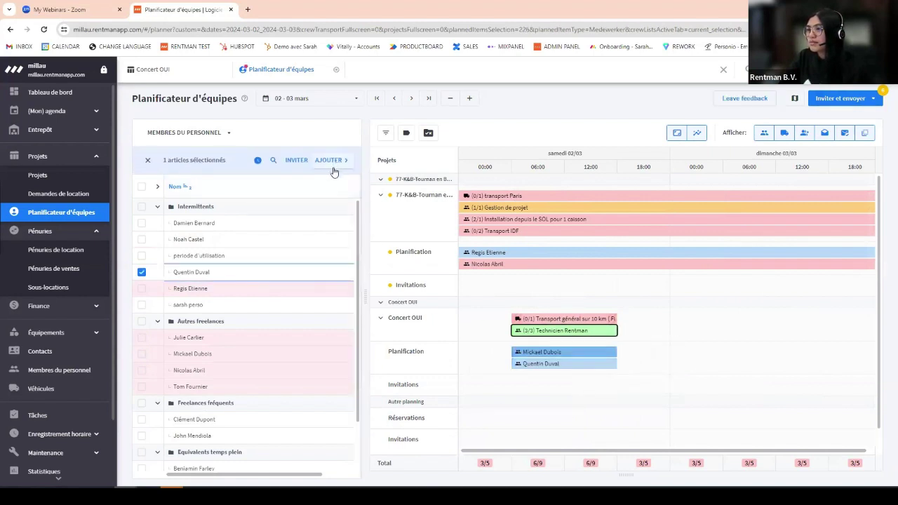
Make the remaining staff planning on Concert OUI's Technicien Rentman function visible to the assigned crew members
{"action": "right_click", "coordinate": [559, 370]}
{"action": "left_click", "coordinate": [578, 397]}
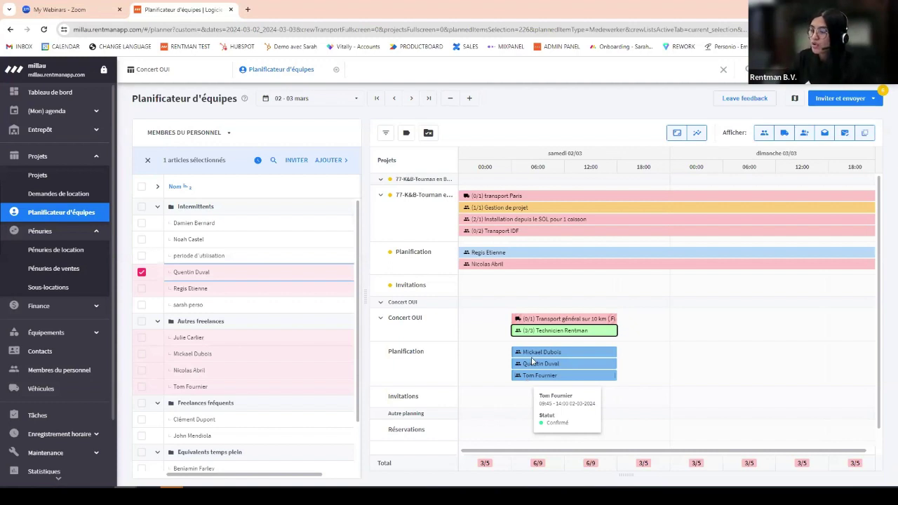
Review the projects and crew members in the planning communication dialog, cancel without sending, and close the crew planner
{"action": "left_click", "coordinate": [830, 105]}
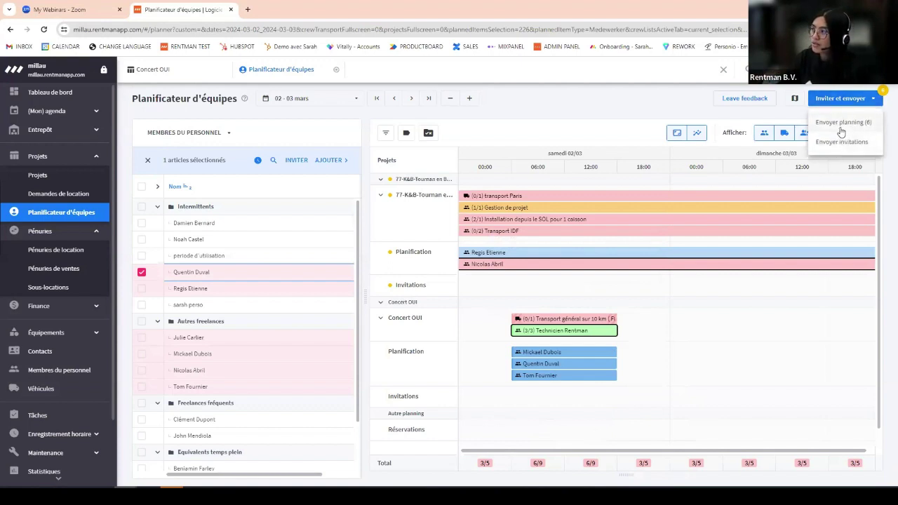
{"action": "left_click", "coordinate": [840, 129]}
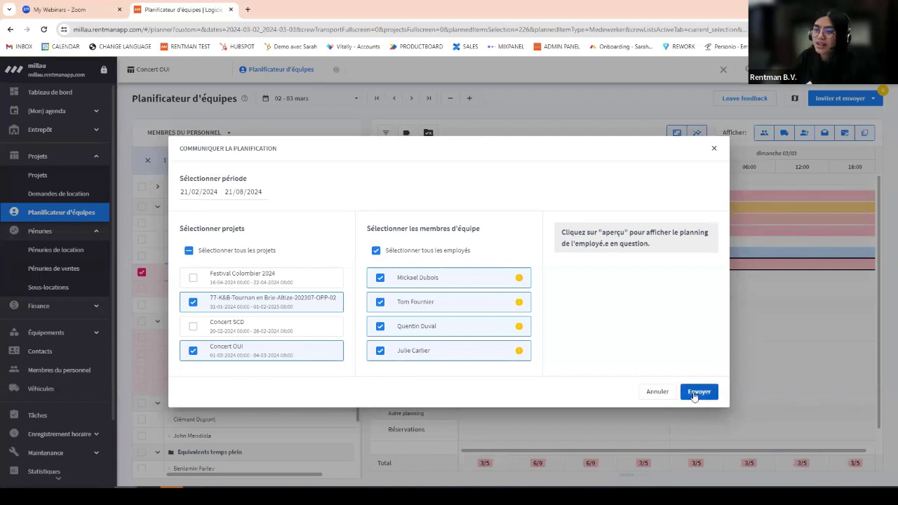
{"action": "left_click", "coordinate": [657, 392]}
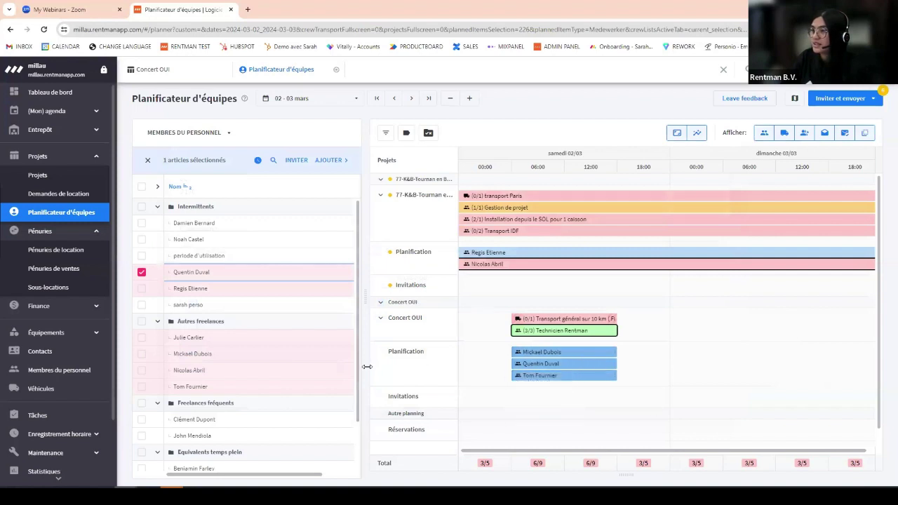
{"action": "left_click", "coordinate": [337, 73]}
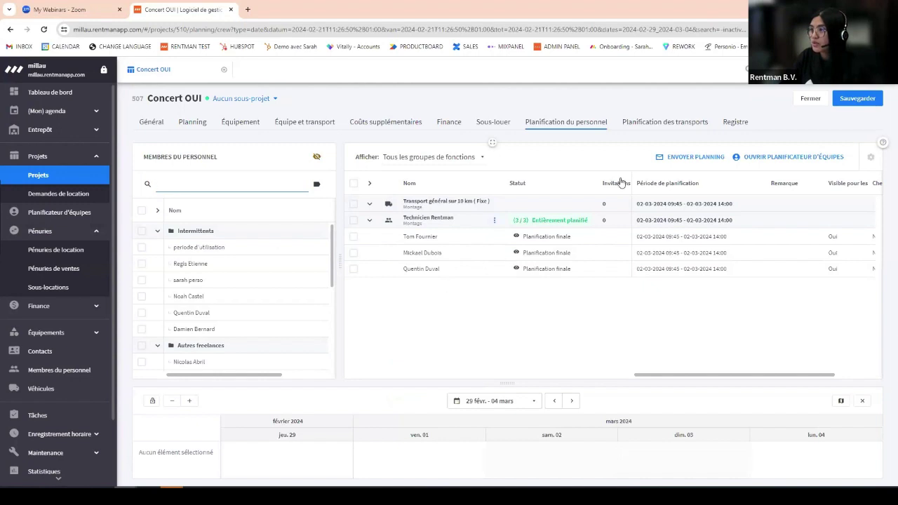
Plan Camion 002 on Concert OUI's Transport général sur 10 km ( Fixe ) function and save the project
{"action": "left_click", "coordinate": [645, 130]}
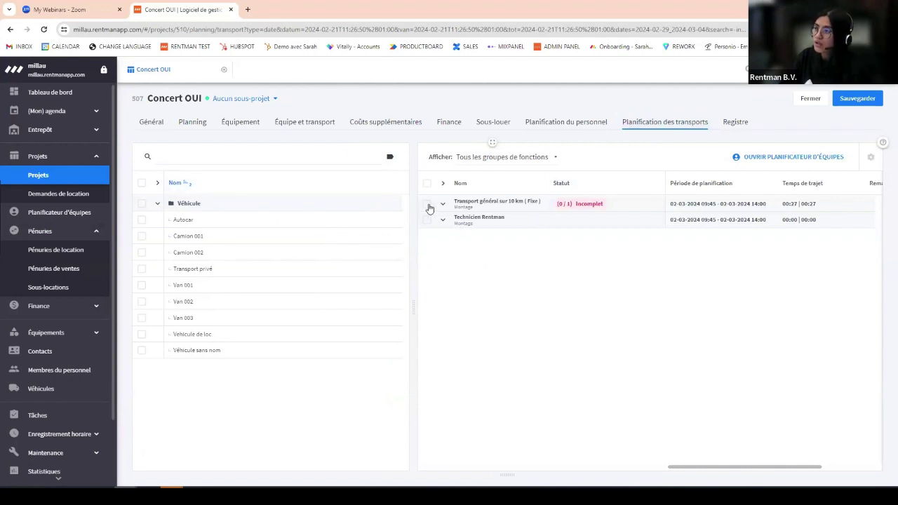
{"action": "left_click", "coordinate": [427, 204]}
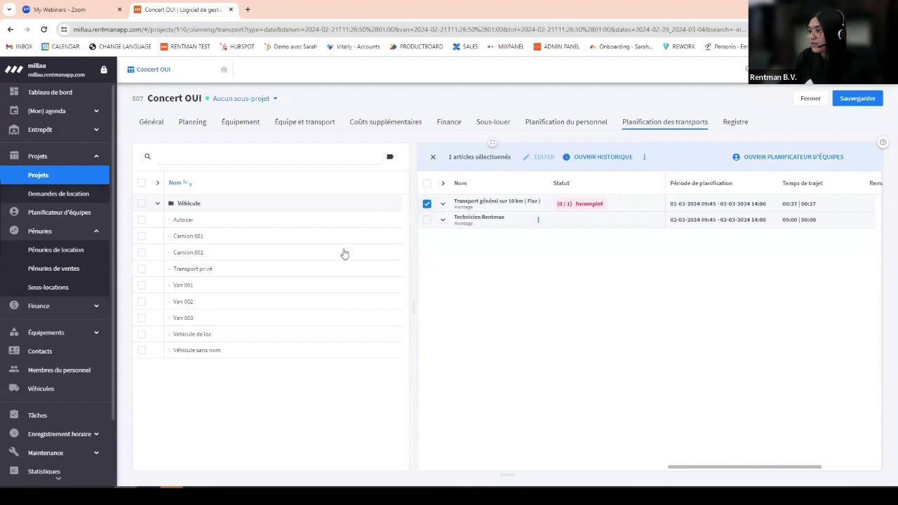
{"action": "left_click", "coordinate": [202, 256]}
{"action": "left_click", "coordinate": [374, 156]}
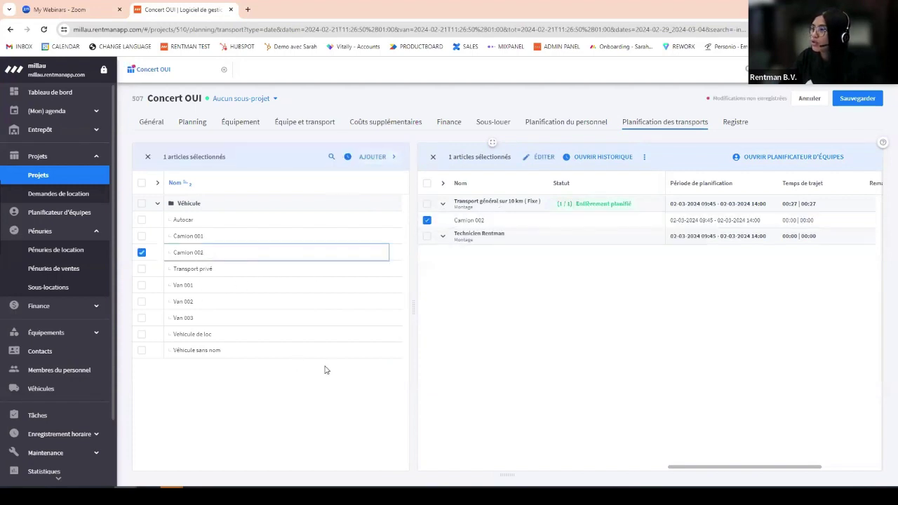
{"action": "left_click", "coordinate": [427, 221]}
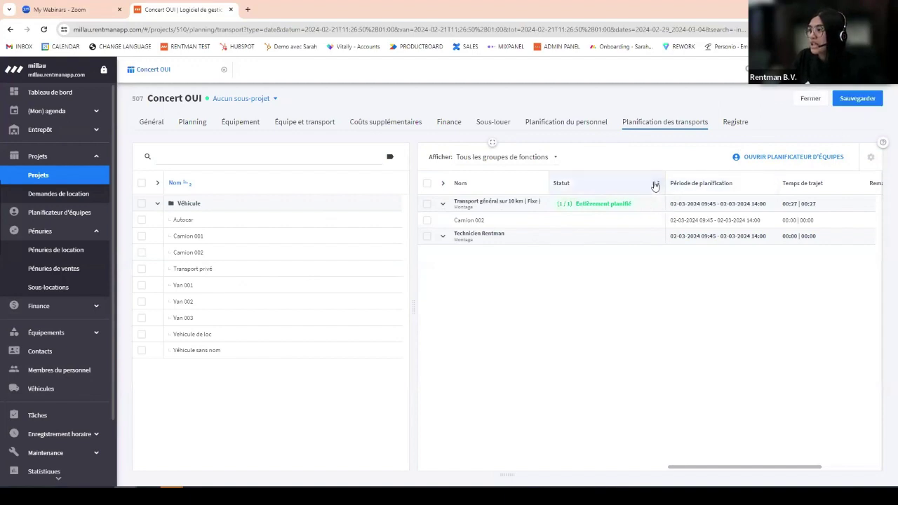
Examine the modifications logged in Concert OUI's register for the second listed save, from the general section down to finance
{"action": "left_click", "coordinate": [735, 123]}
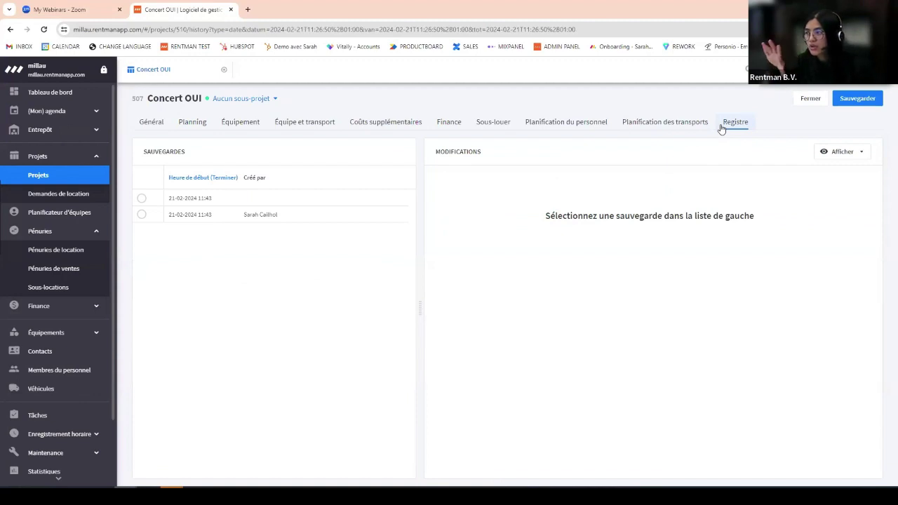
{"action": "left_click", "coordinate": [174, 222]}
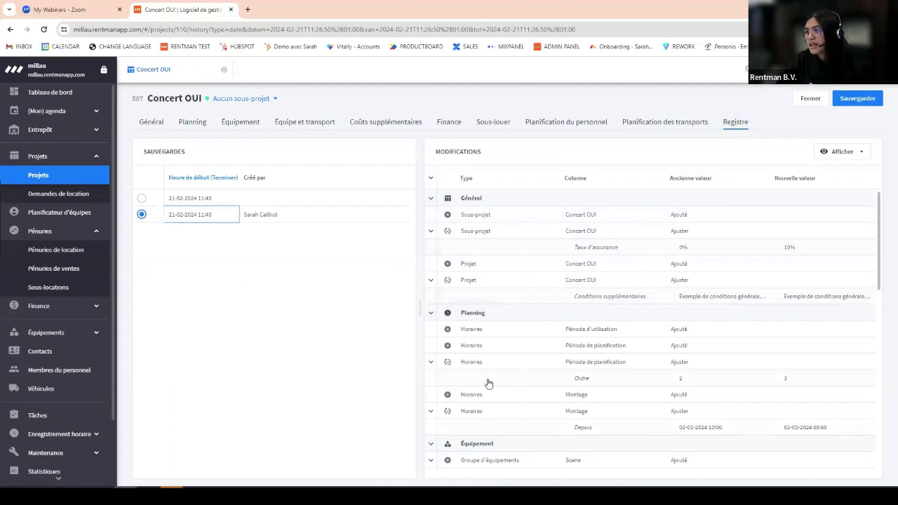
{"action": "scroll", "coordinate": [600, 421], "scroll_direction": "down", "scroll_amount": 1}
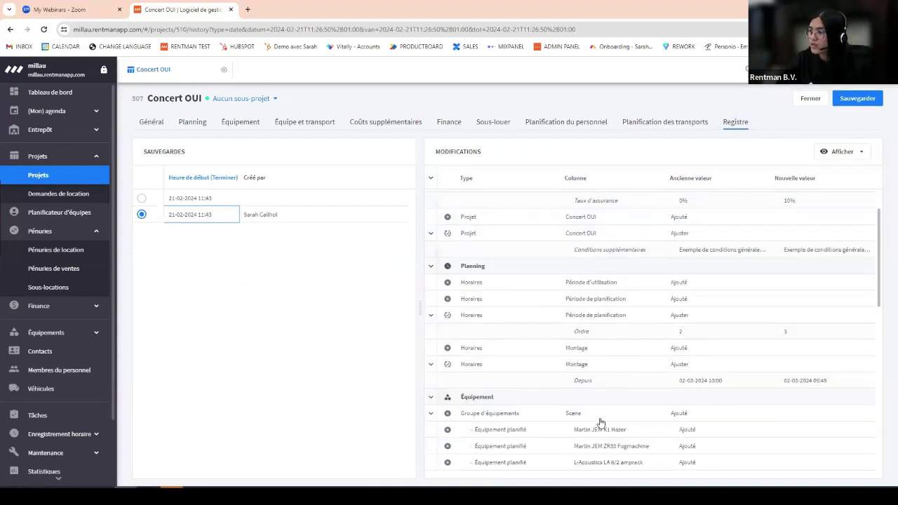
{"action": "scroll", "coordinate": [600, 422], "scroll_direction": "down", "scroll_amount": 3}
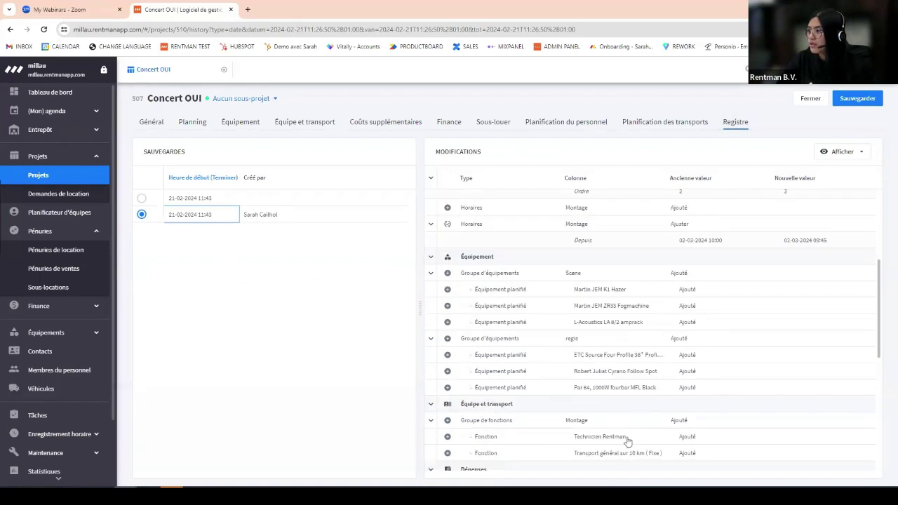
{"action": "scroll", "coordinate": [576, 431], "scroll_direction": "down", "scroll_amount": 1}
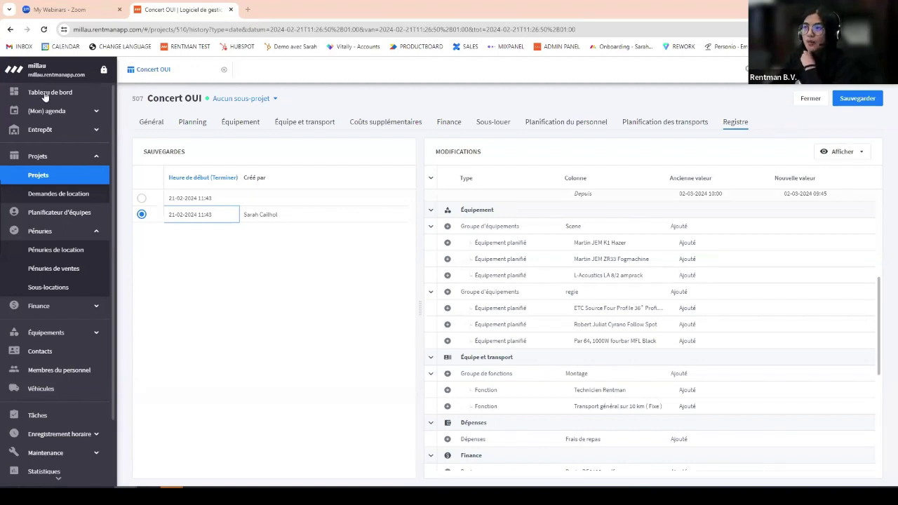
Deselect Robert Juliat Cyrano Follow Spot and ETC Source Four Profile 36° Profile Spot in Concert OUI's regie equipment group
{"action": "left_click", "coordinate": [246, 125]}
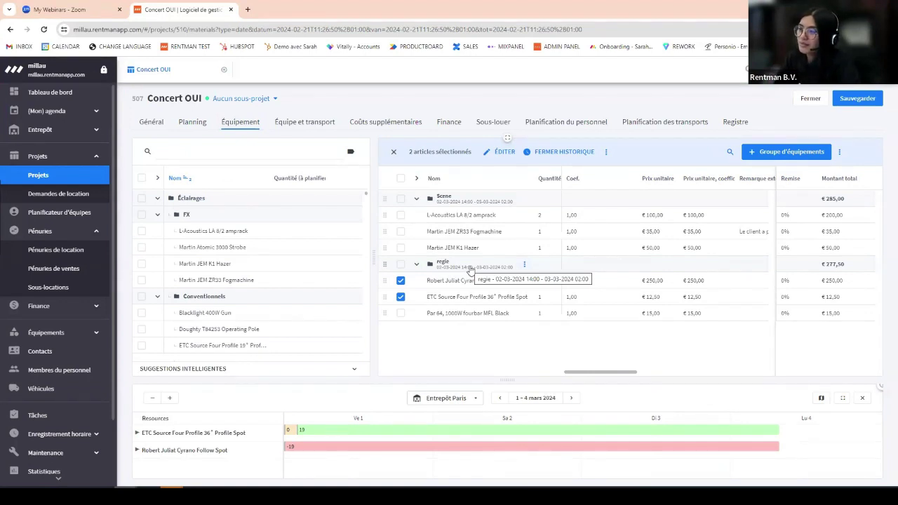
{"action": "left_click", "coordinate": [401, 280]}
{"action": "left_click", "coordinate": [400, 296]}
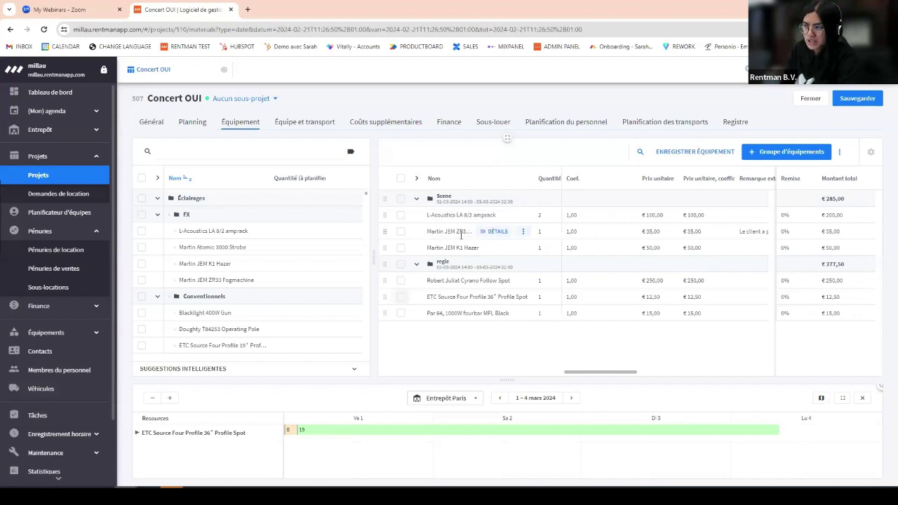
Add an additional cost named hotel to Concert OUI, and save and close the project
{"action": "left_click", "coordinate": [320, 127]}
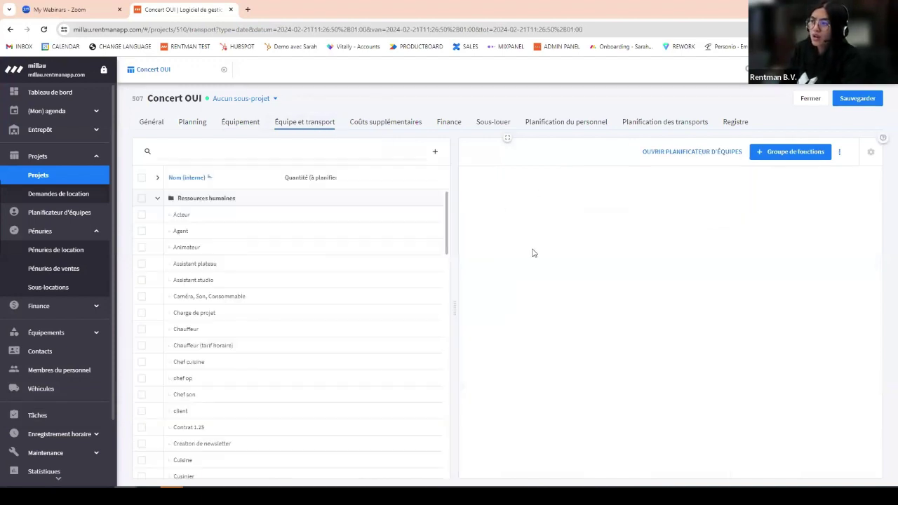
{"action": "left_click", "coordinate": [384, 126]}
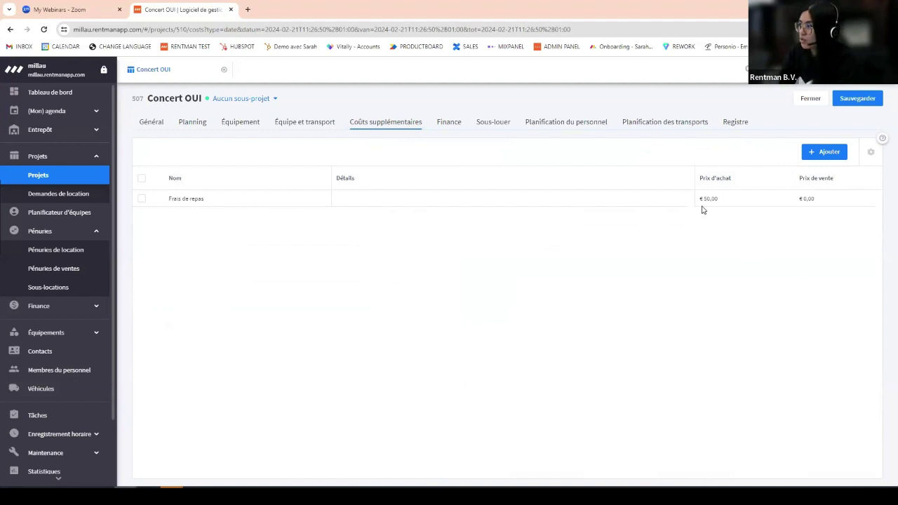
{"action": "left_click", "coordinate": [829, 153]}
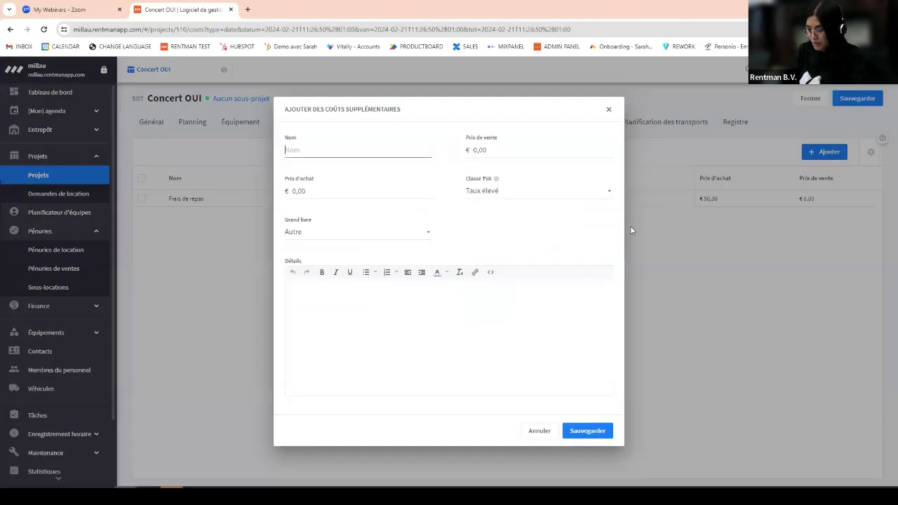
{"action": "type", "text": "hotel"}
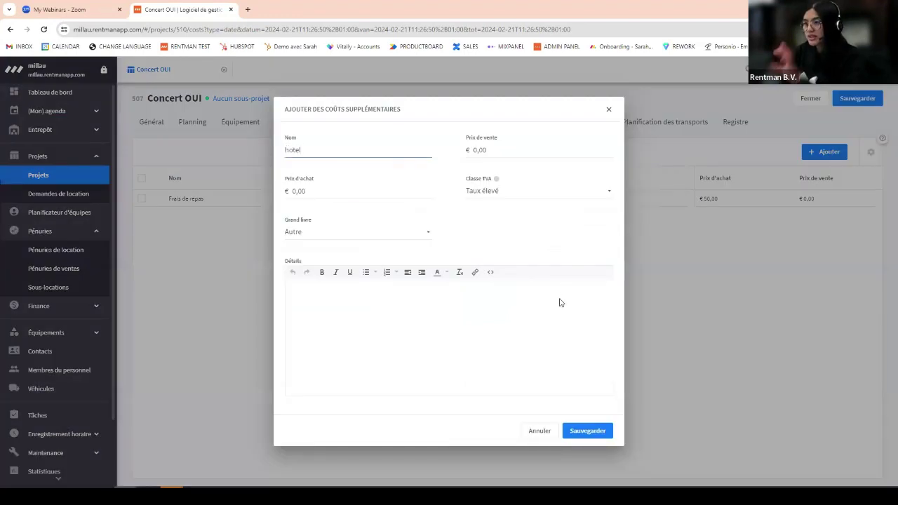
{"action": "left_click", "coordinate": [589, 431]}
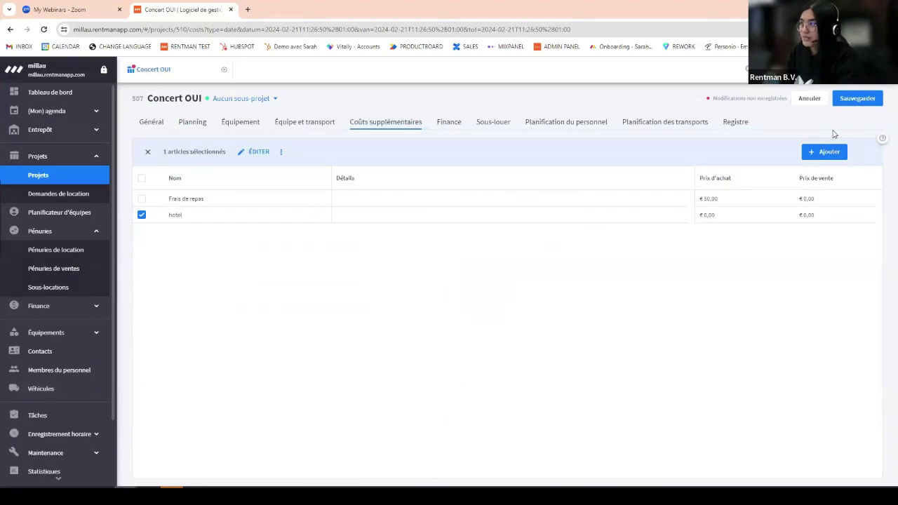
{"action": "left_click", "coordinate": [856, 99]}
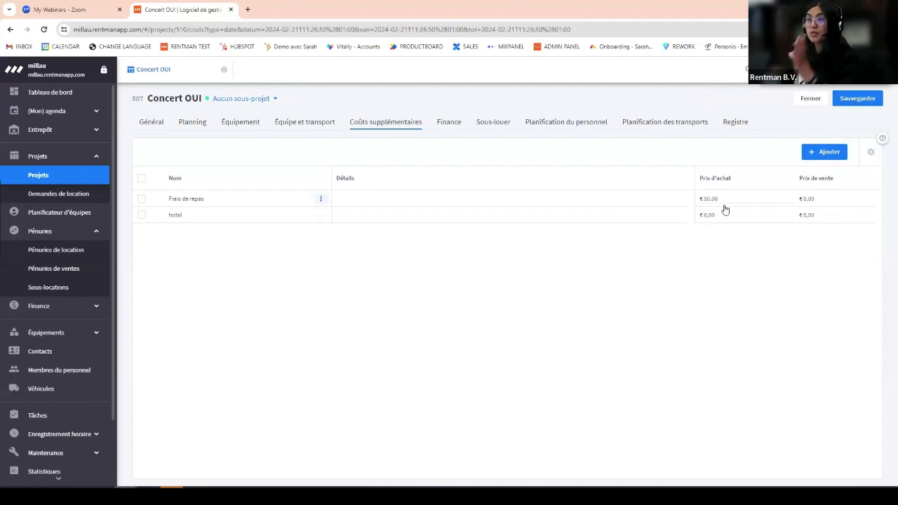
{"action": "left_click", "coordinate": [807, 101]}
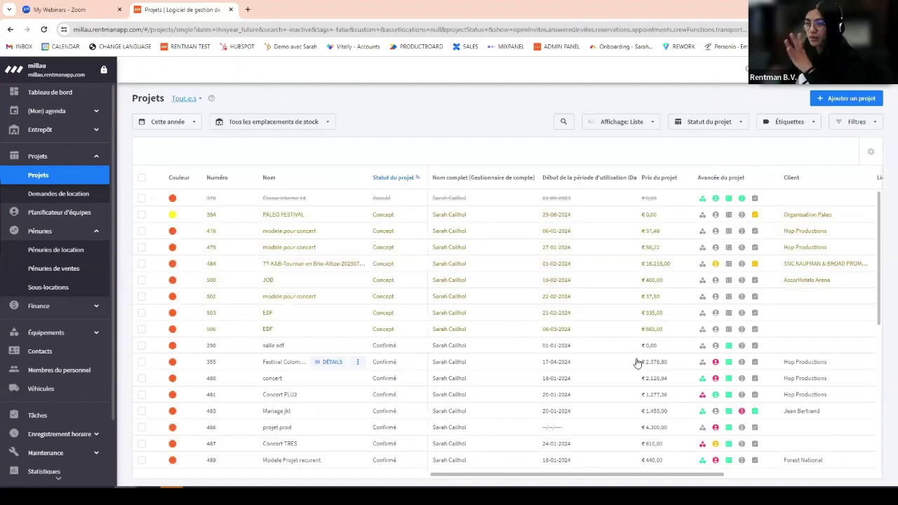
Create a new standard project from the Projet vide template and open its equipment section
{"action": "left_click", "coordinate": [829, 104]}
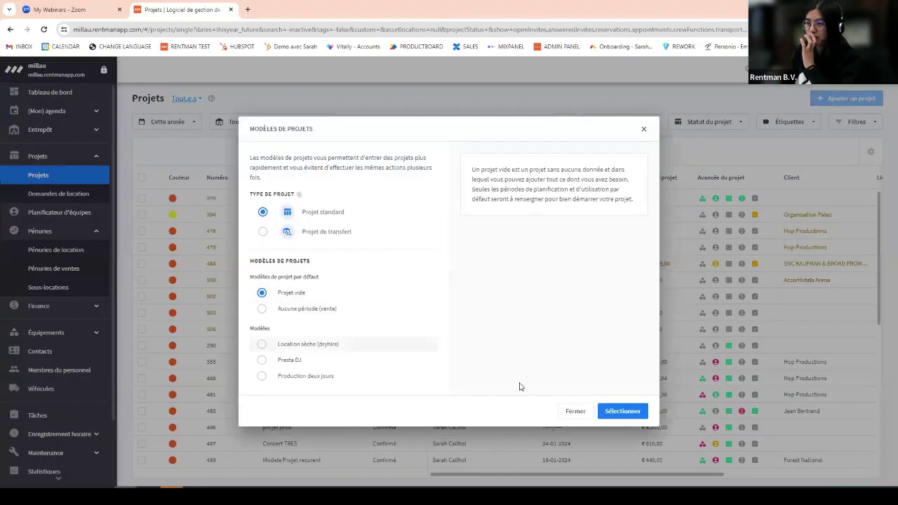
{"action": "left_click", "coordinate": [618, 411]}
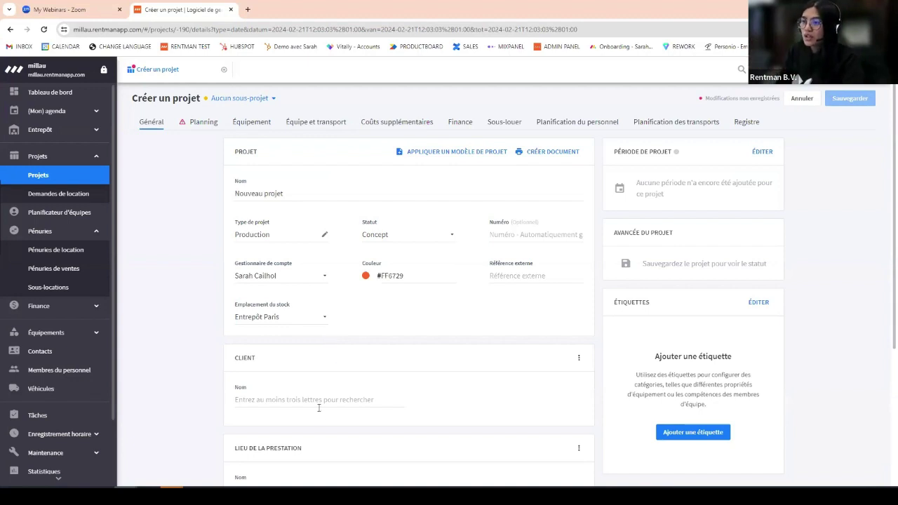
{"action": "left_click", "coordinate": [247, 128]}
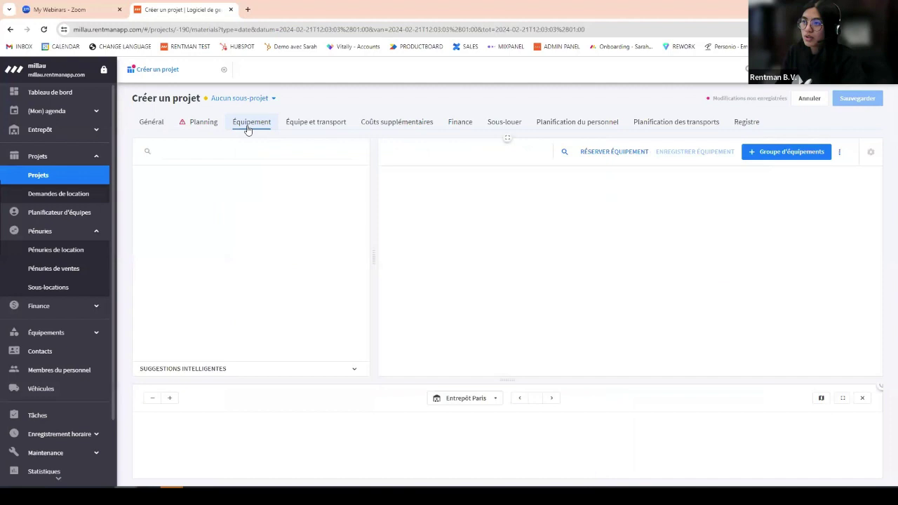
Set the start date of both the new project's Période d'utilisation and Période de planification to 23-02-2024
{"action": "left_click", "coordinate": [205, 122]}
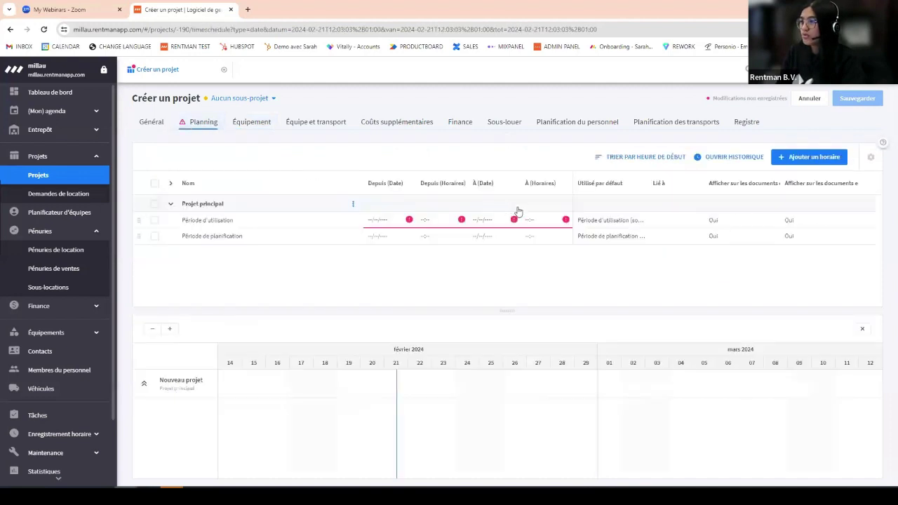
{"action": "left_click", "coordinate": [370, 219]}
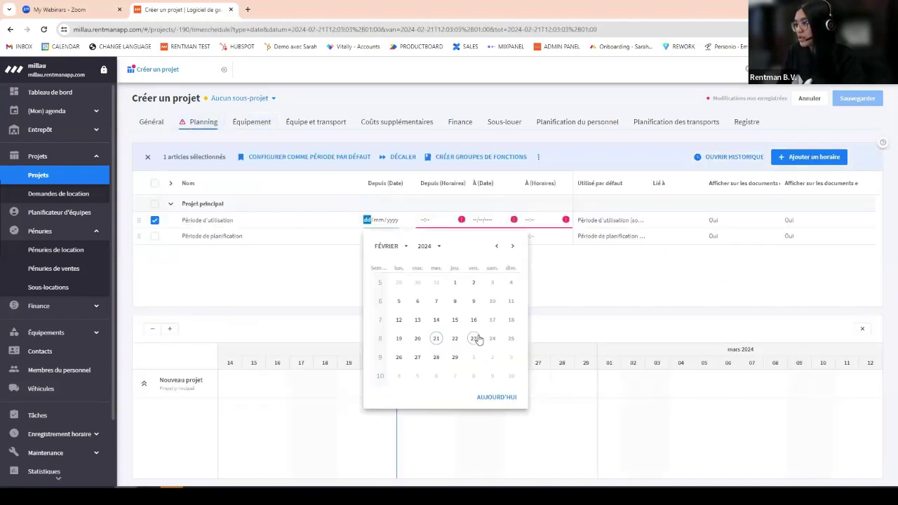
{"action": "left_click", "coordinate": [459, 339]}
{"action": "left_click", "coordinate": [370, 236]}
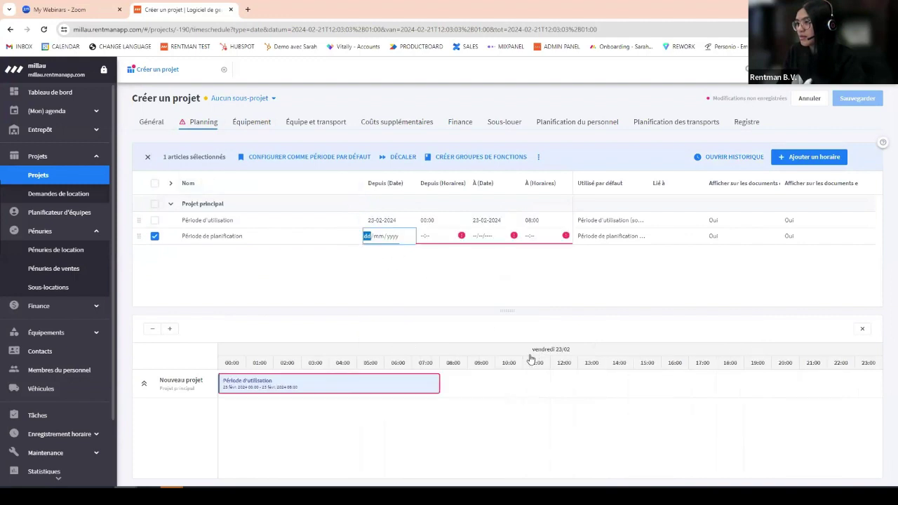
{"action": "left_click", "coordinate": [458, 354]}
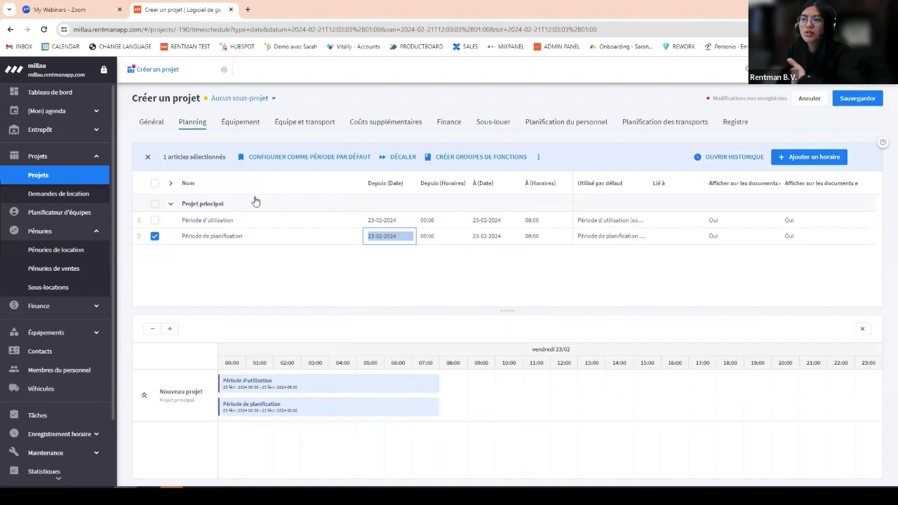
Create an equipment group named Scene in the new project, keeping the default usage and planning periods
{"action": "left_click", "coordinate": [240, 122]}
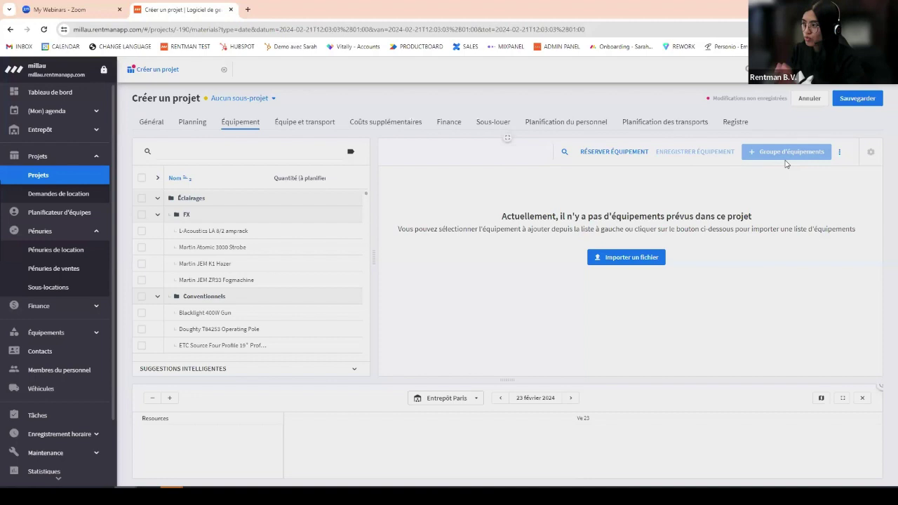
{"action": "left_click", "coordinate": [786, 152]}
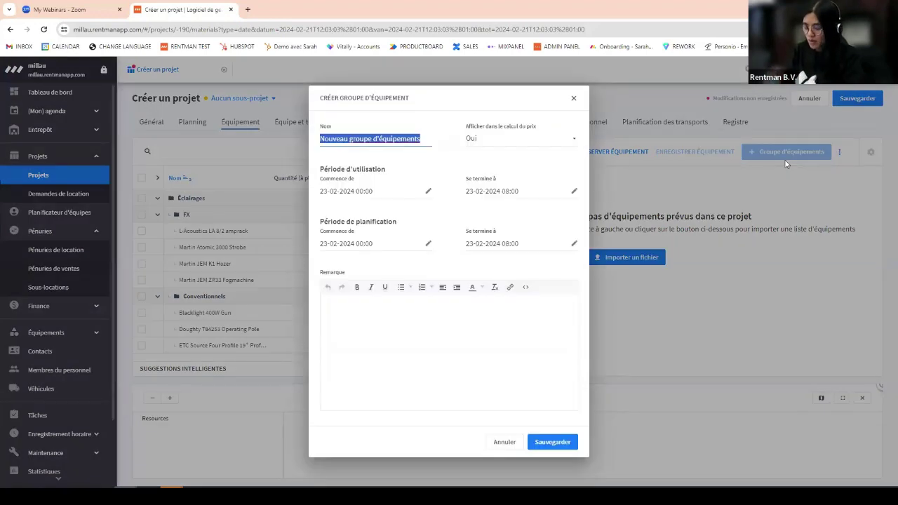
{"action": "type", "text": "Scene"}
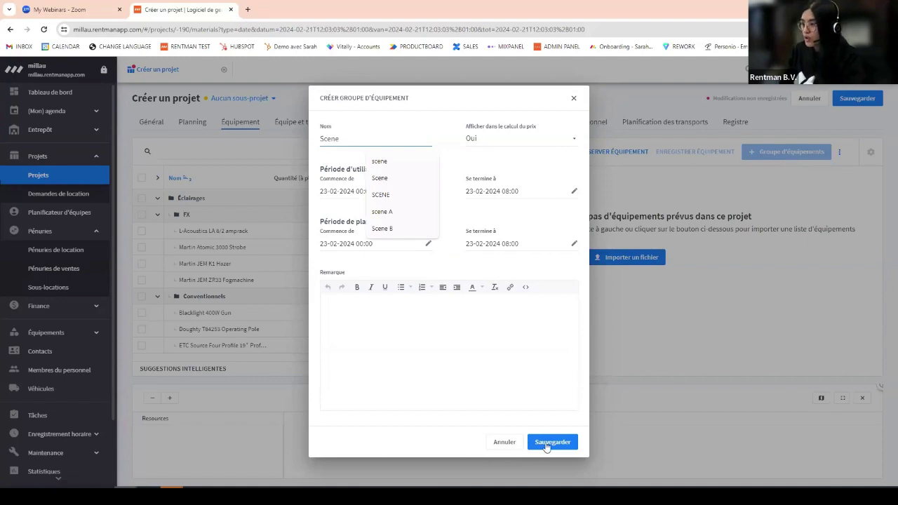
{"action": "key", "text": "Return"}
Create a second equipment group named Regie in the new project, keeping the default periods
{"action": "left_click", "coordinate": [787, 152]}
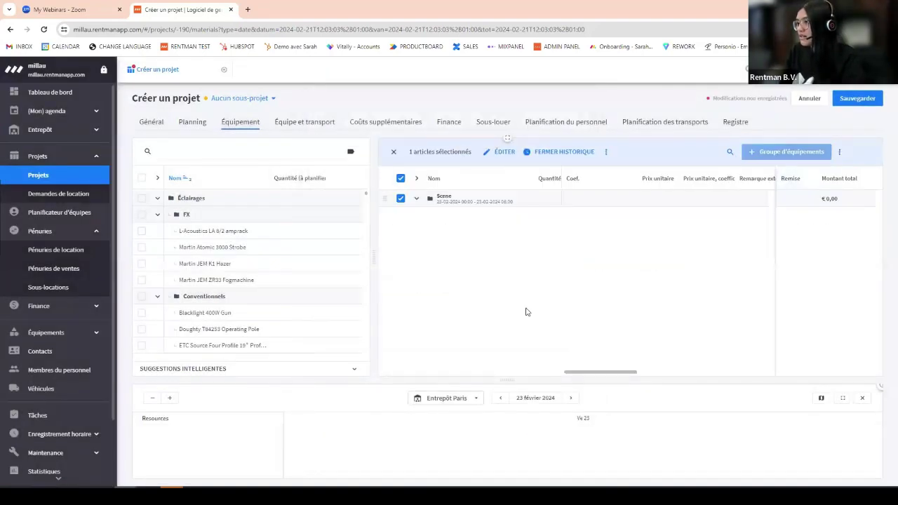
{"action": "type", "text": "Regie"}
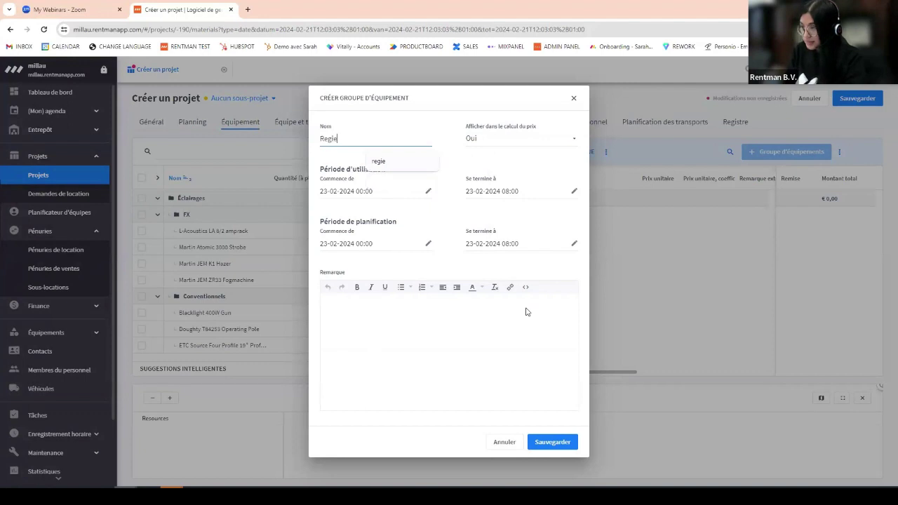
{"action": "left_click", "coordinate": [556, 443]}
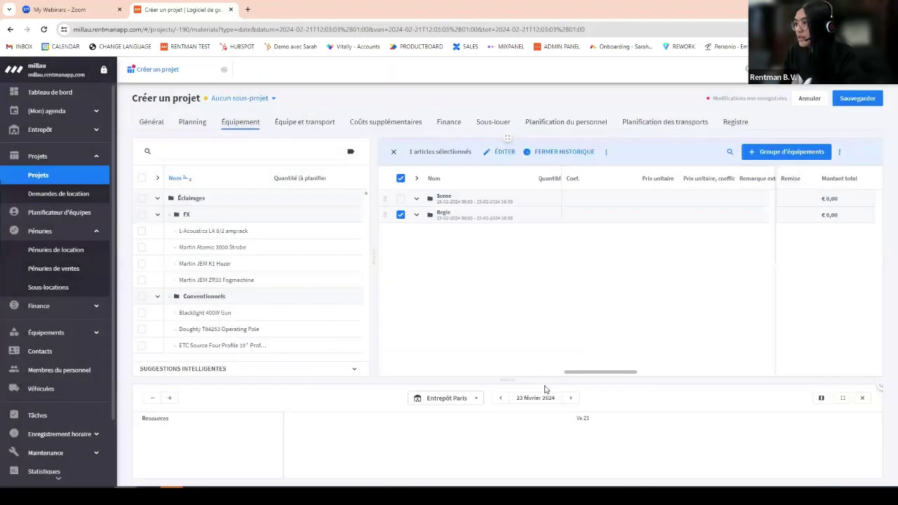
Create a third equipment group named Lumiere in the new project, keeping the default periods
{"action": "left_click", "coordinate": [770, 153]}
{"action": "type", "text": "Li"}
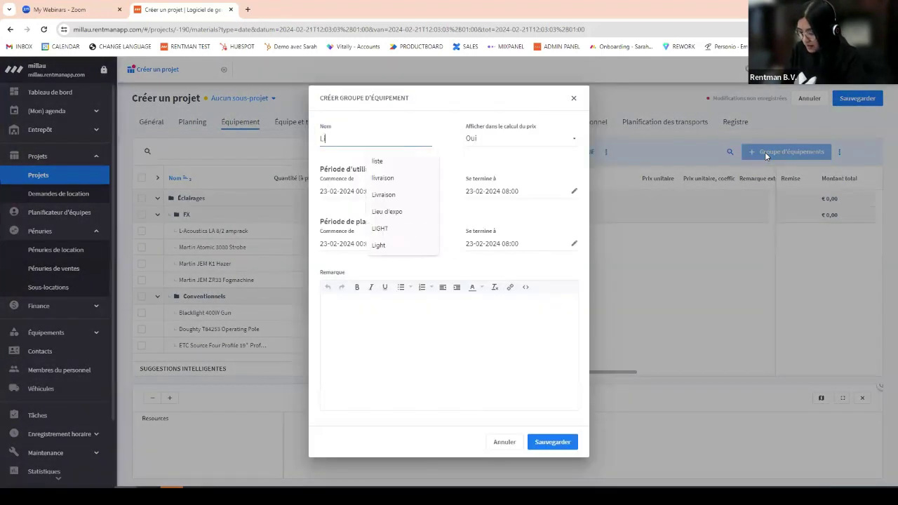
{"action": "type", "text": "muiere"}
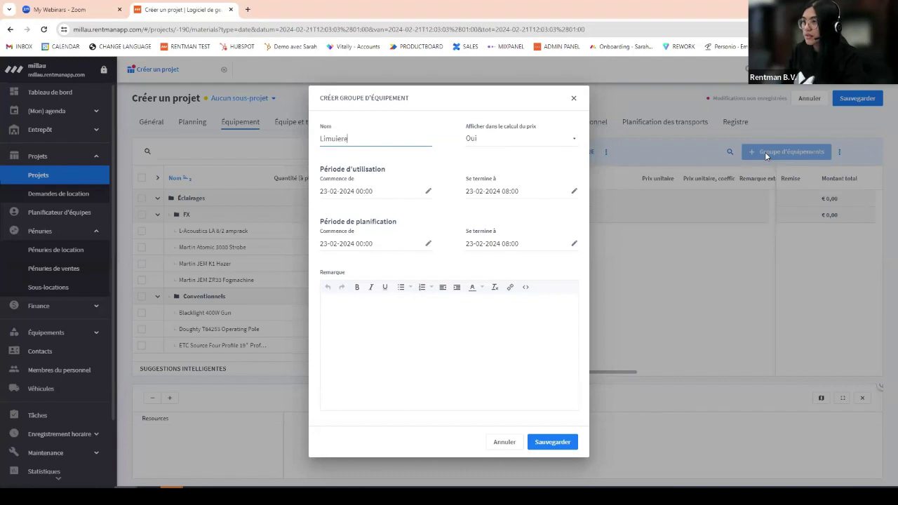
{"action": "key", "text": "BackSpace"}
{"action": "key", "text": "BackSpace"}
{"action": "key", "text": "BackSpace"}
{"action": "key", "text": "BackSpace"}
{"action": "key", "text": "BackSpace"}
{"action": "key", "text": "BackSpace"}
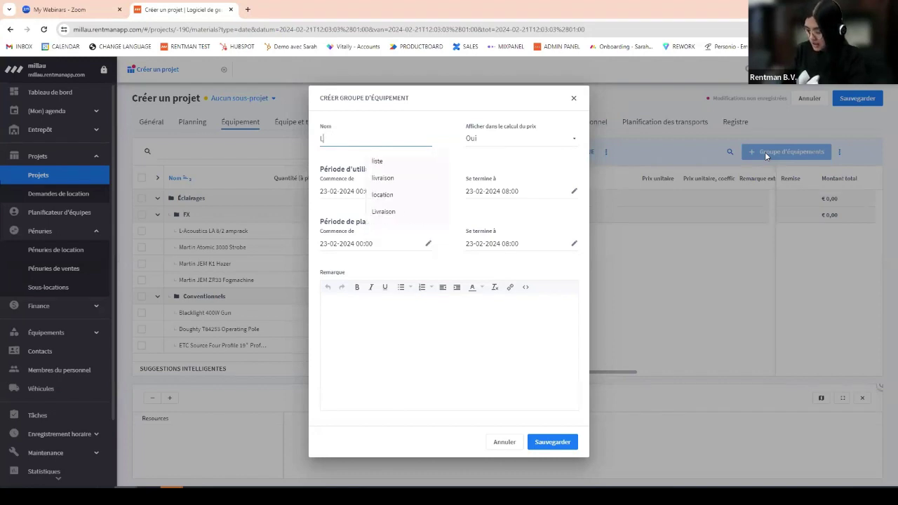
{"action": "type", "text": "umiere"}
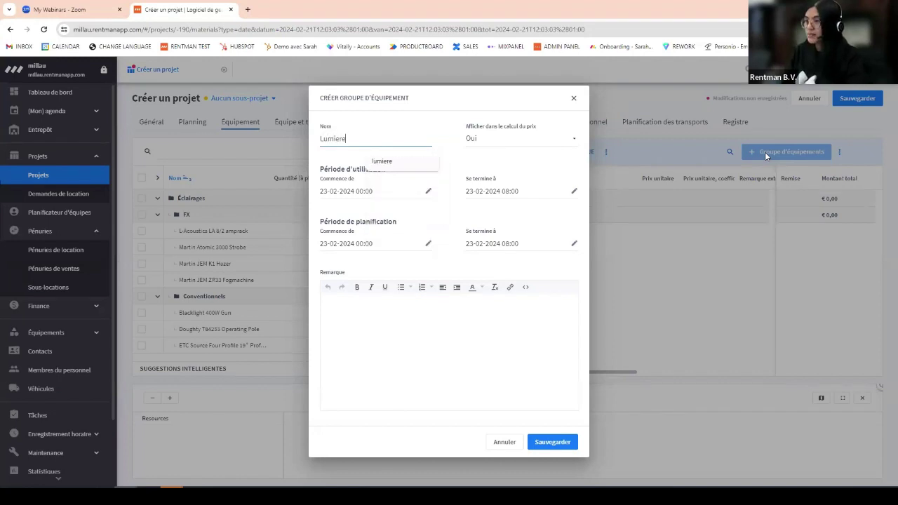
{"action": "left_click", "coordinate": [546, 442]}
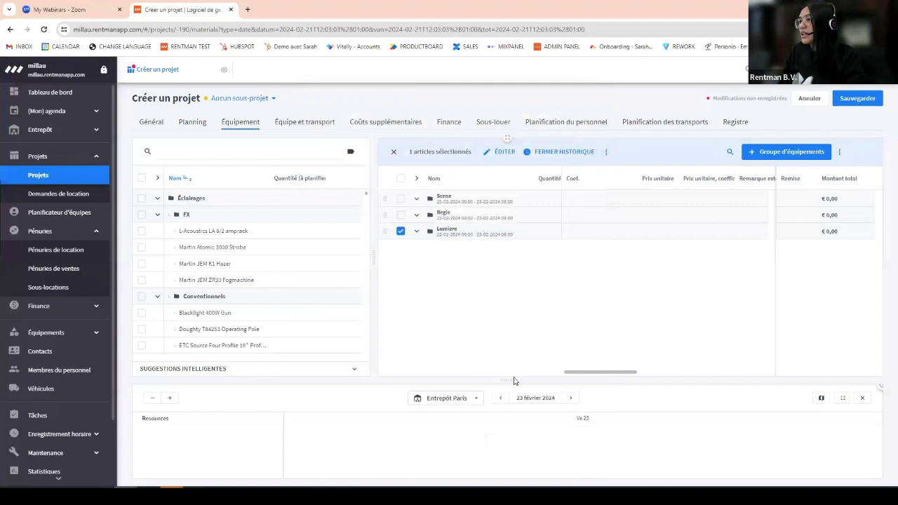
Create a function group named Equipe in the project's crew and transport section, keeping the default periods
{"action": "left_click", "coordinate": [305, 121]}
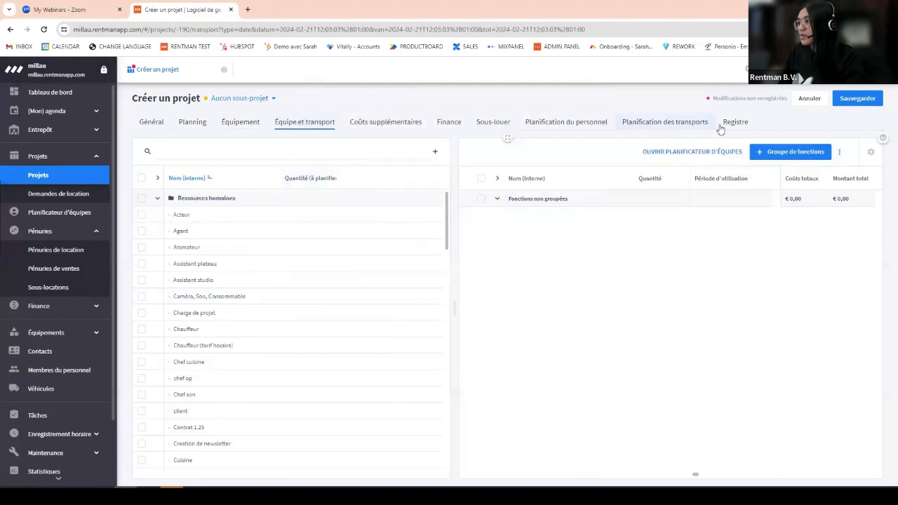
{"action": "left_click", "coordinate": [761, 152]}
{"action": "type", "text": "Equipe"}
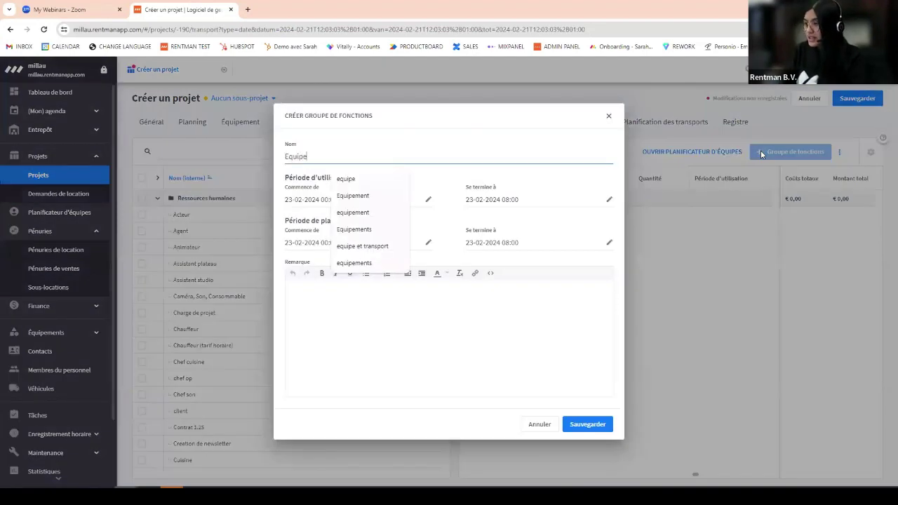
{"action": "left_click", "coordinate": [587, 424]}
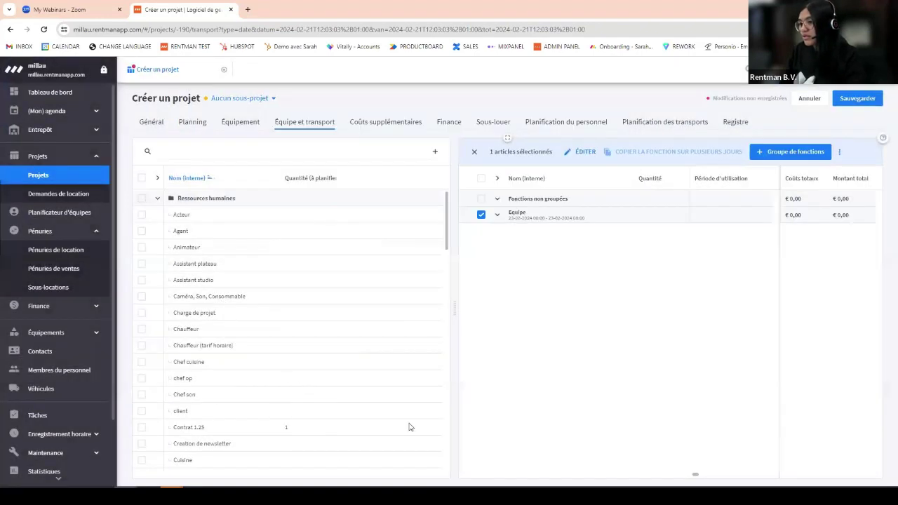
Add the Technicien Rentman function with a quantity of 3 to the Equipe group and save the project
{"action": "scroll", "coordinate": [241, 342], "scroll_direction": "down", "scroll_amount": 3}
{"action": "scroll", "coordinate": [242, 341], "scroll_direction": "down", "scroll_amount": 4}
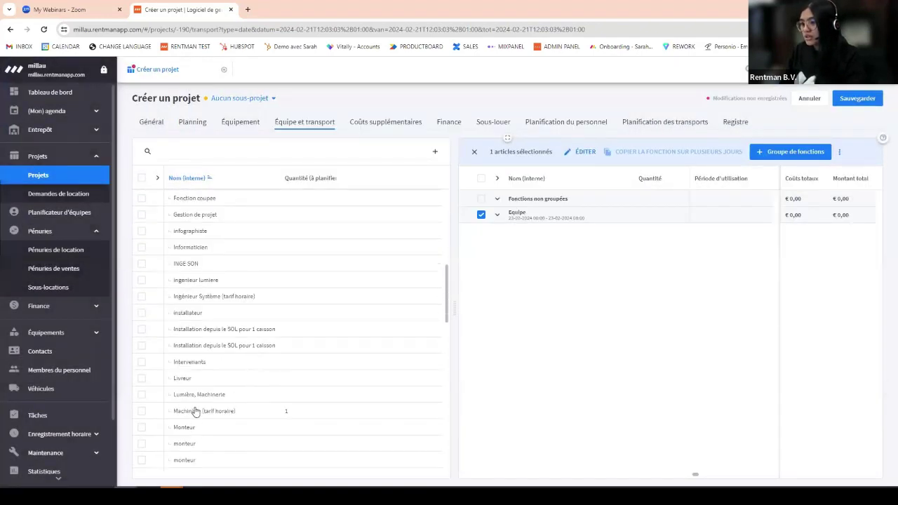
{"action": "scroll", "coordinate": [195, 419], "scroll_direction": "down", "scroll_amount": 2}
{"action": "scroll", "coordinate": [196, 415], "scroll_direction": "down", "scroll_amount": 7}
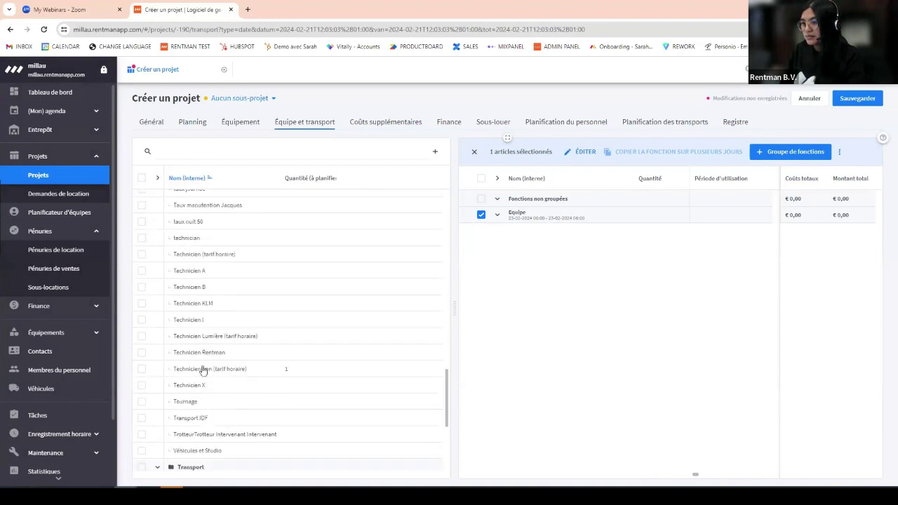
{"action": "left_click", "coordinate": [208, 359]}
{"action": "left_click", "coordinate": [421, 151]}
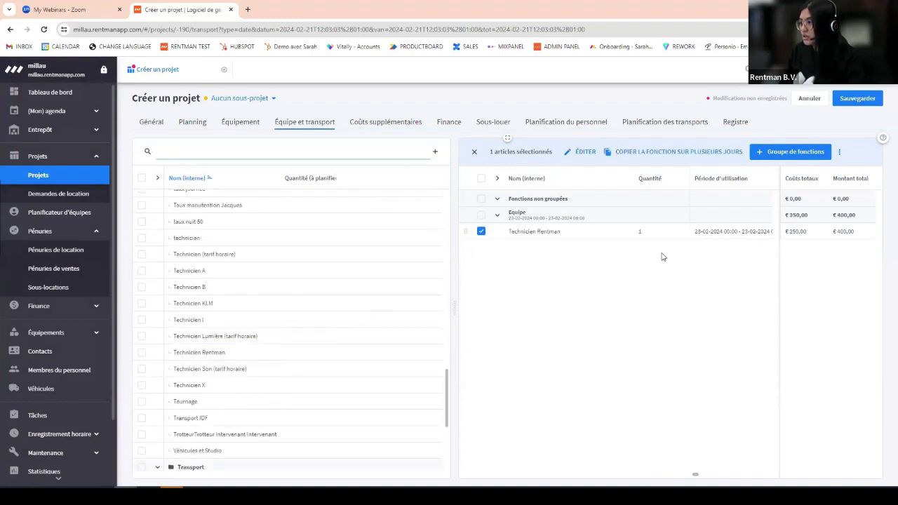
{"action": "left_click", "coordinate": [652, 234]}
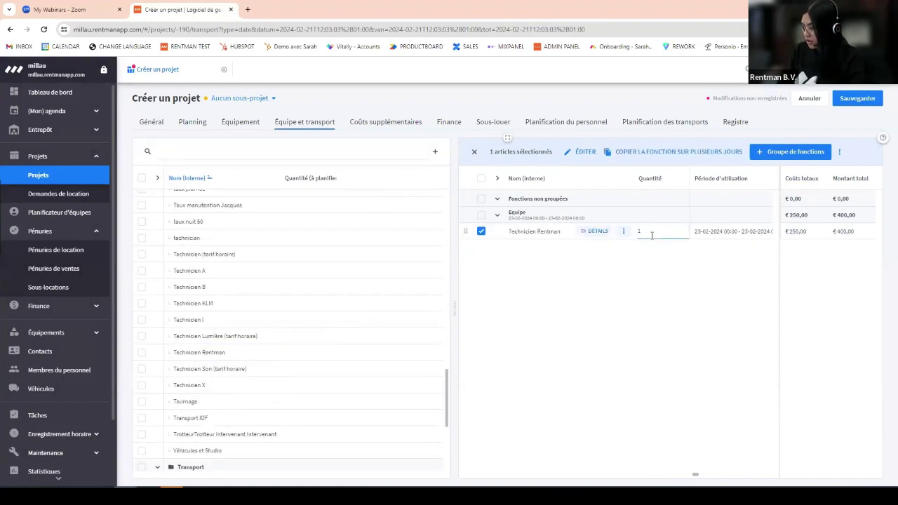
{"action": "type", "text": "3"}
{"action": "key", "text": "Return"}
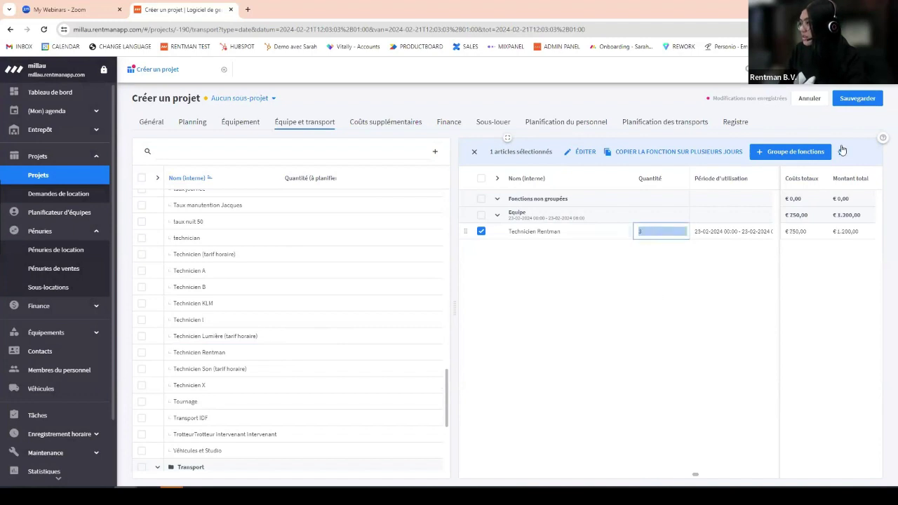
{"action": "left_click", "coordinate": [857, 98]}
Add an additional cost named hotel to the new project, leaving its prices at the defaults
{"action": "left_click", "coordinate": [397, 121]}
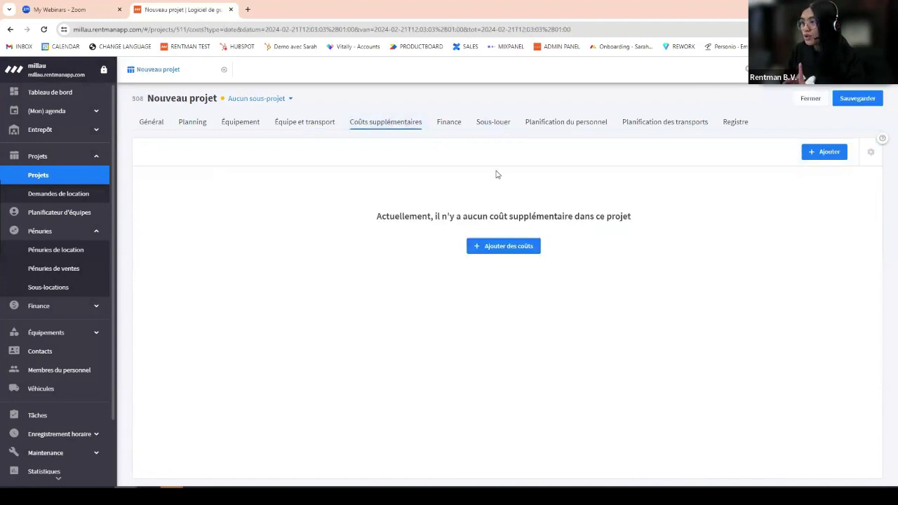
{"action": "left_click", "coordinate": [814, 155]}
{"action": "type", "text": "hotel"}
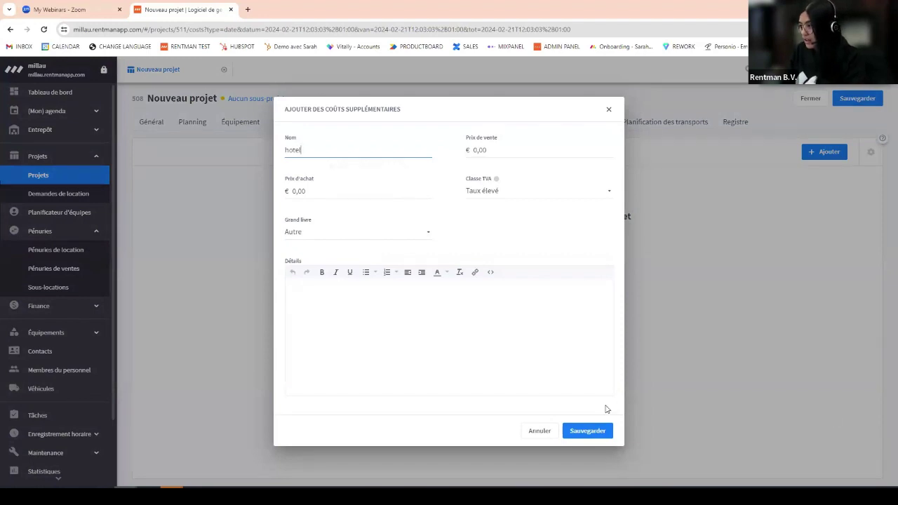
{"action": "left_click", "coordinate": [571, 430]}
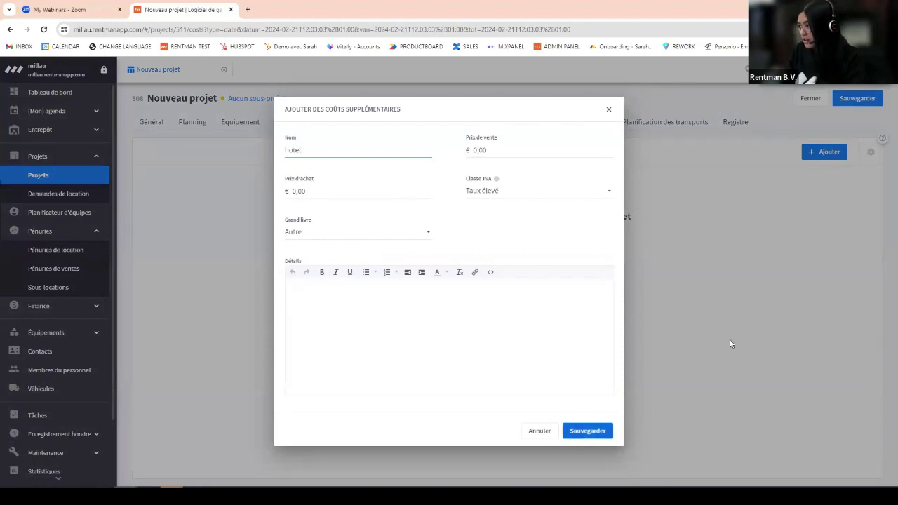
Add a second additional cost named repas equipe and save the project
{"action": "left_click", "coordinate": [835, 154]}
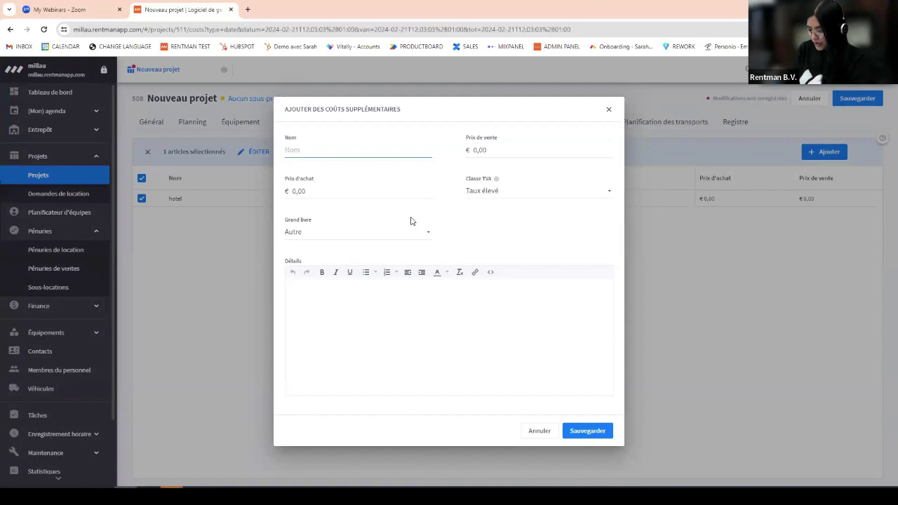
{"action": "type", "text": "repas equip"}
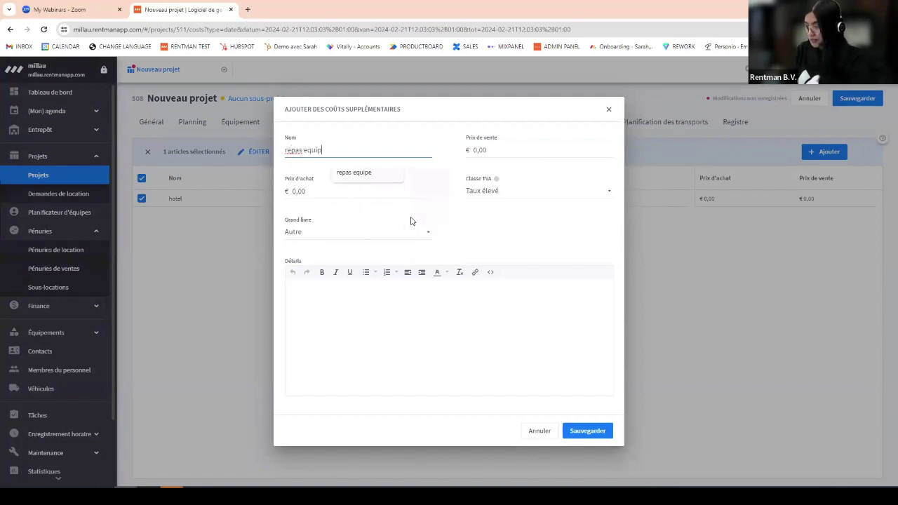
{"action": "type", "text": "e"}
{"action": "left_click", "coordinate": [587, 430]}
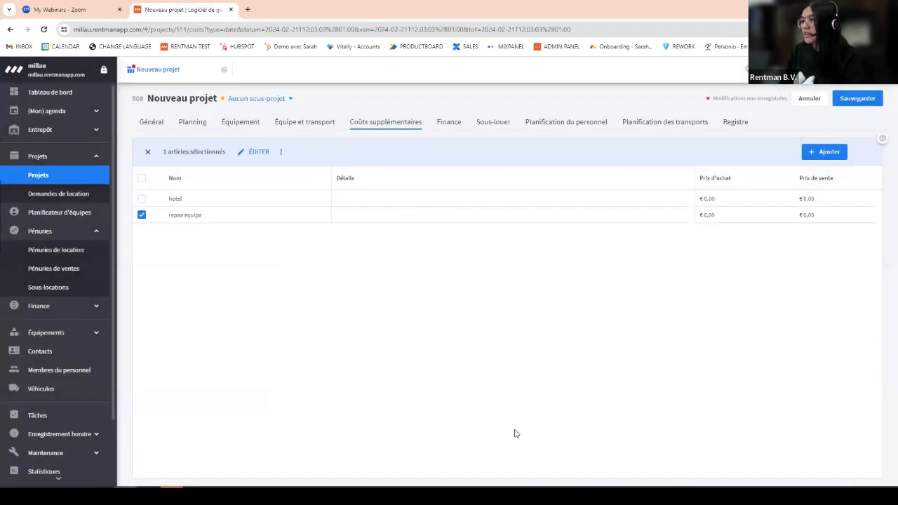
{"action": "left_click", "coordinate": [857, 98]}
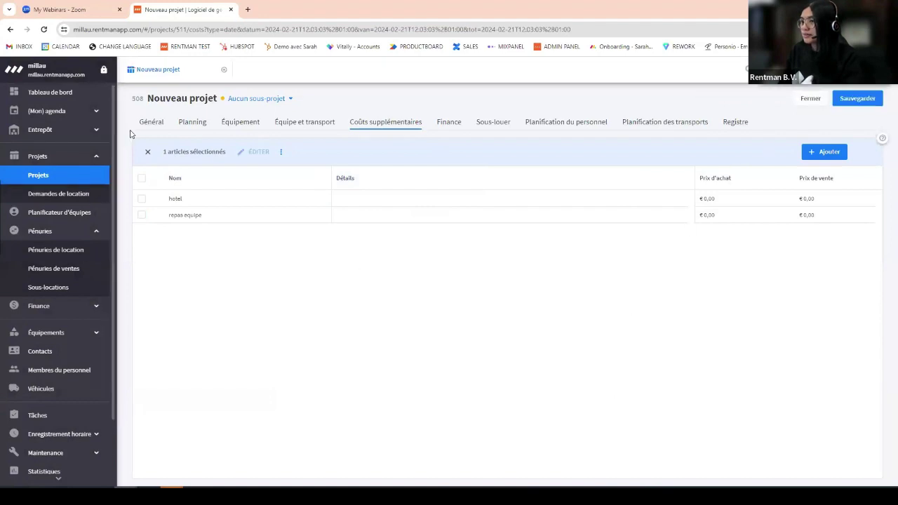
Rename the project as Modele Concert 1 Soir in its general details and save it
{"action": "left_click", "coordinate": [150, 122]}
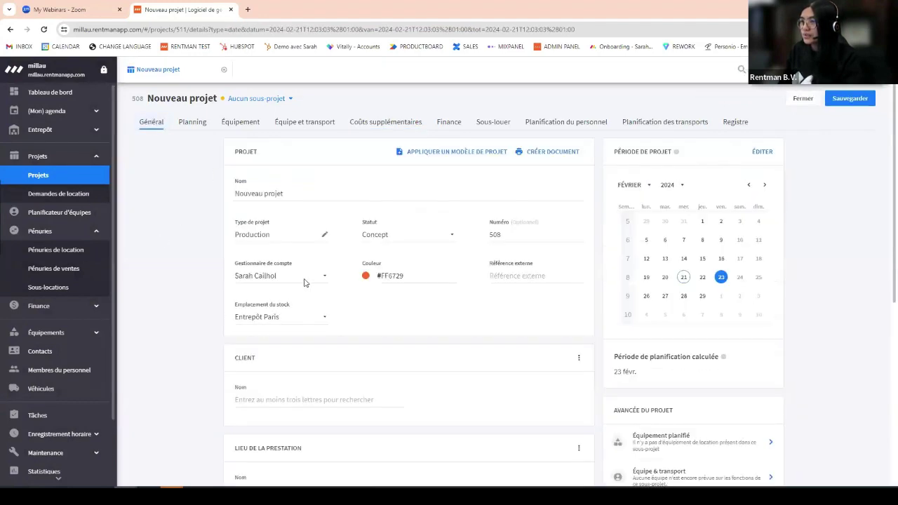
{"action": "triple_click", "coordinate": [302, 194]}
{"action": "type", "text": "M"}
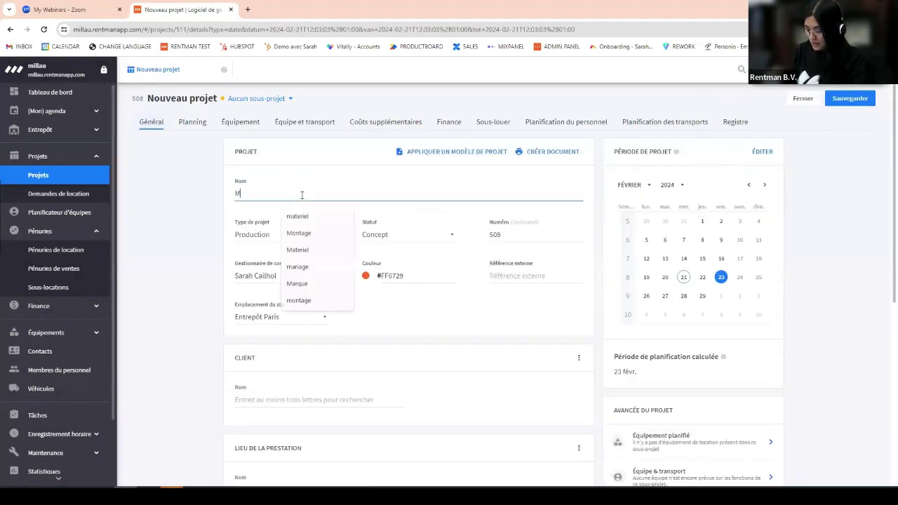
{"action": "type", "text": "odele Conc"}
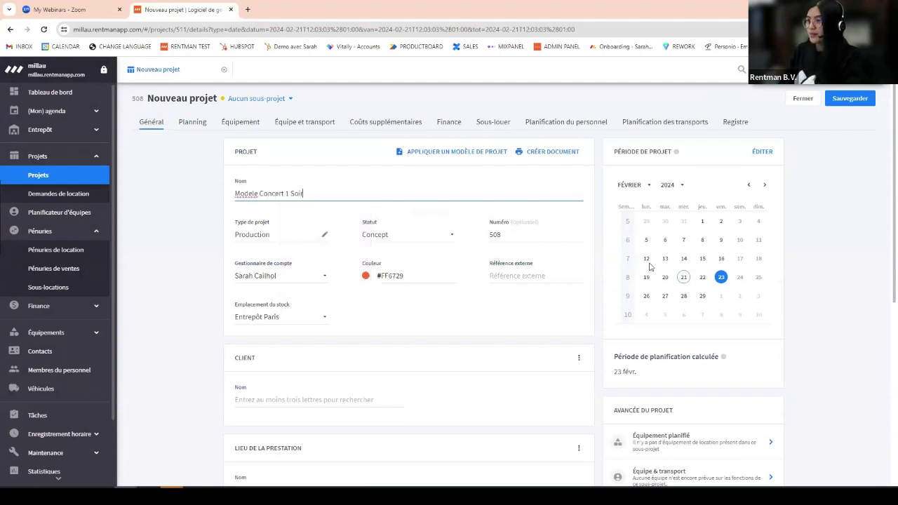
{"action": "type", "text": "ert 1 Soir"}
{"action": "left_click", "coordinate": [850, 99]}
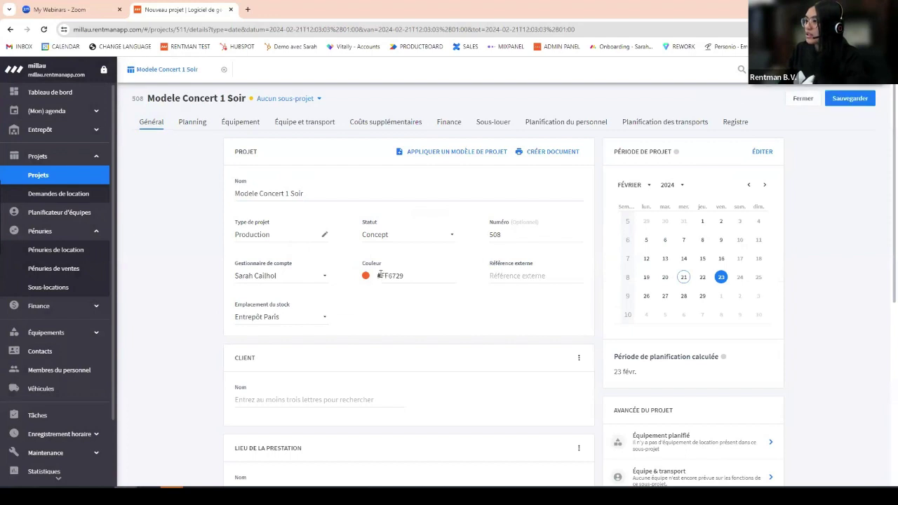
Change the project's color to the saved green #39cc6b and save the project
{"action": "left_click", "coordinate": [365, 277]}
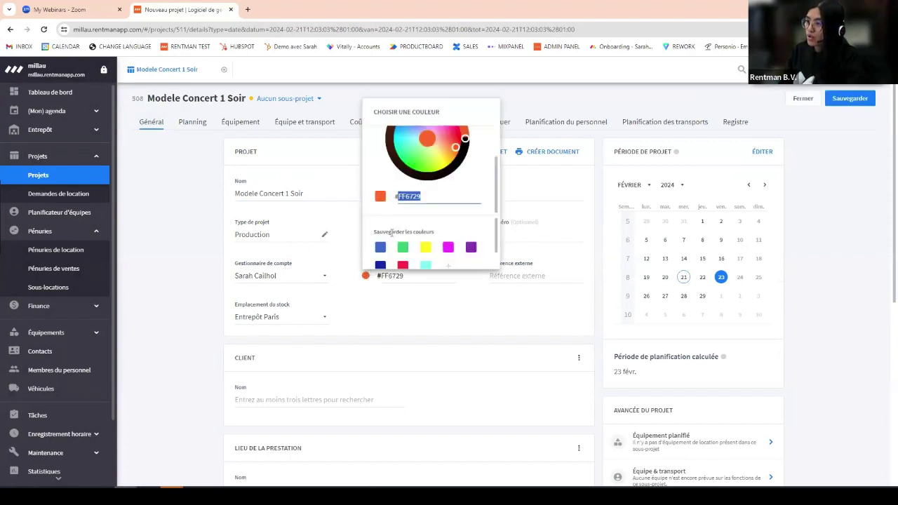
{"action": "left_click", "coordinate": [402, 247]}
{"action": "left_click", "coordinate": [421, 304]}
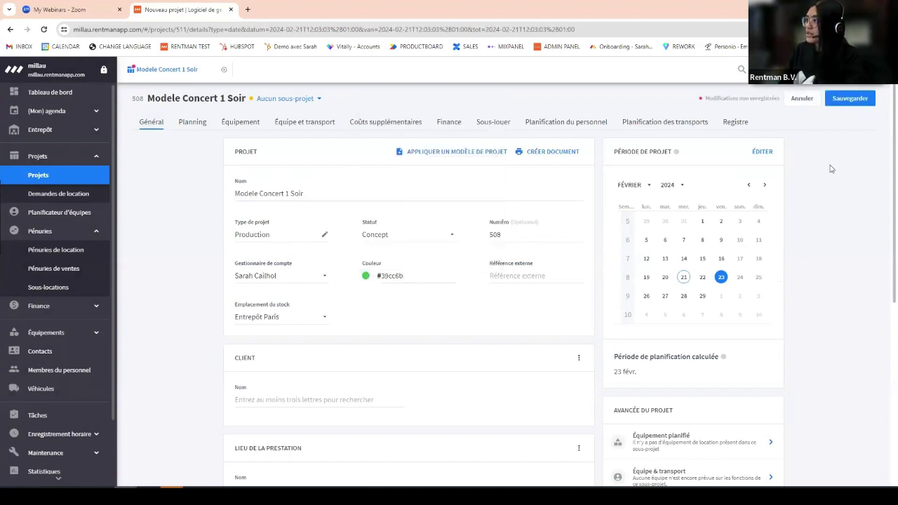
{"action": "left_click", "coordinate": [851, 100]}
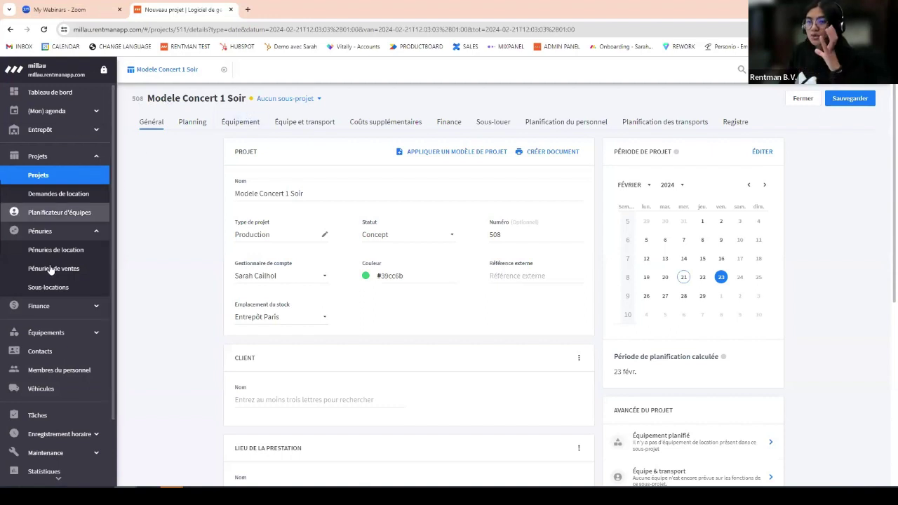
Start a new project template named Concert un soir in the configuration's project templates
{"action": "scroll", "coordinate": [64, 390], "scroll_direction": "down", "scroll_amount": 1}
{"action": "left_click", "coordinate": [50, 464]}
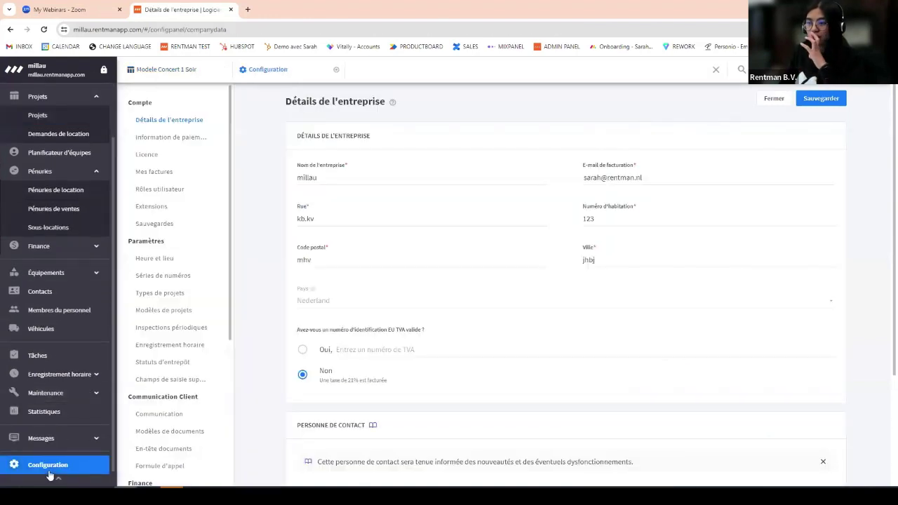
{"action": "left_click", "coordinate": [151, 311]}
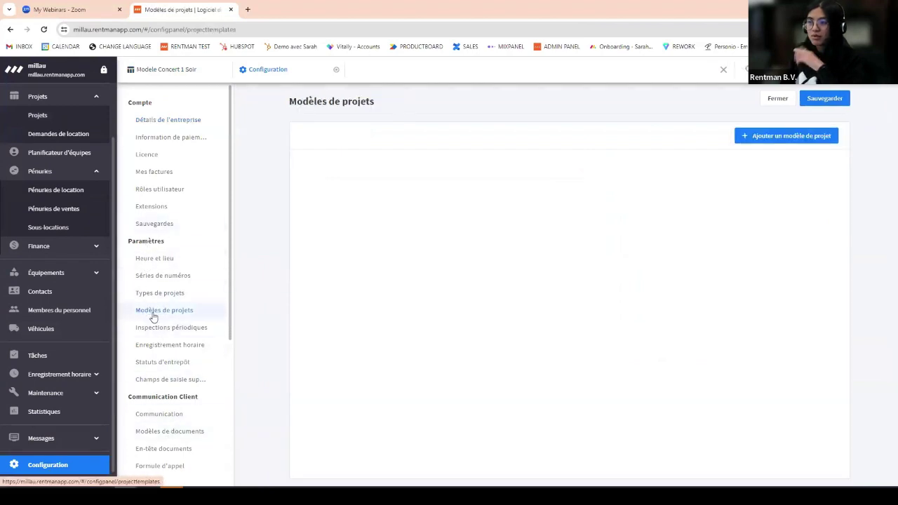
{"action": "left_click", "coordinate": [778, 136]}
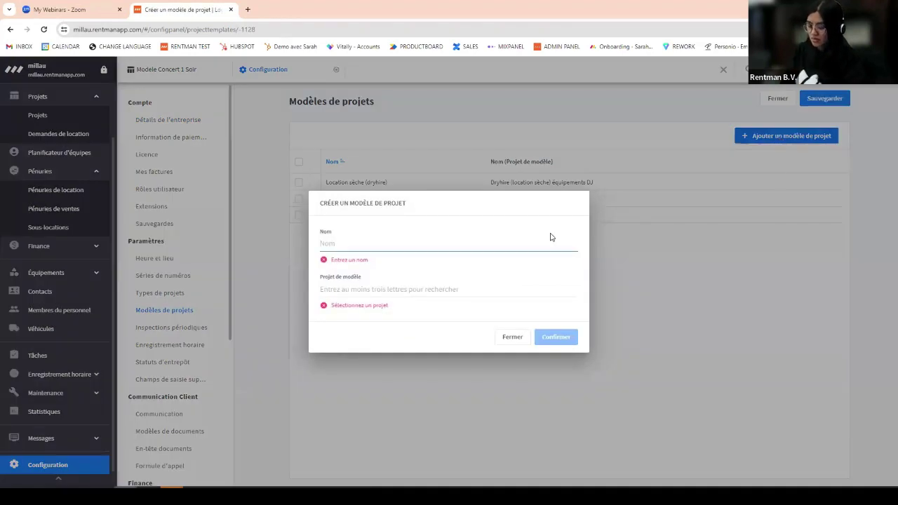
{"action": "type", "text": "Concer"}
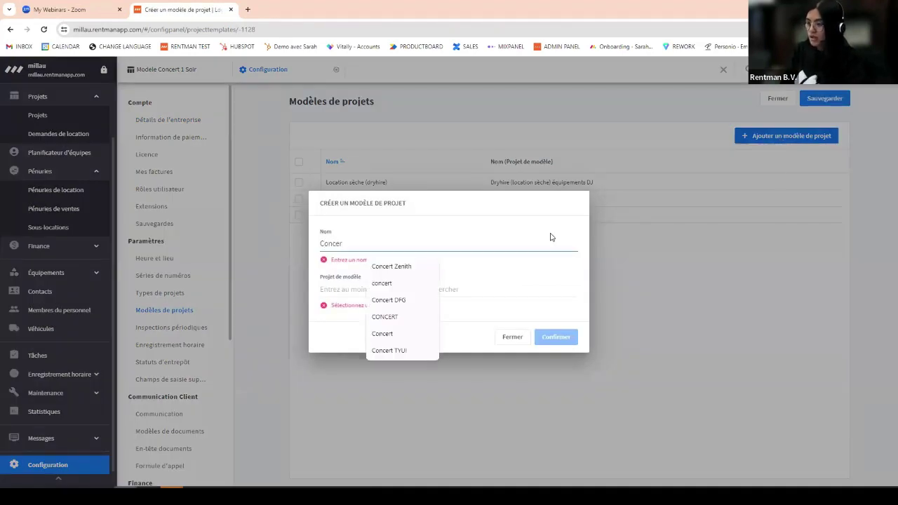
{"action": "type", "text": "t un soir"}
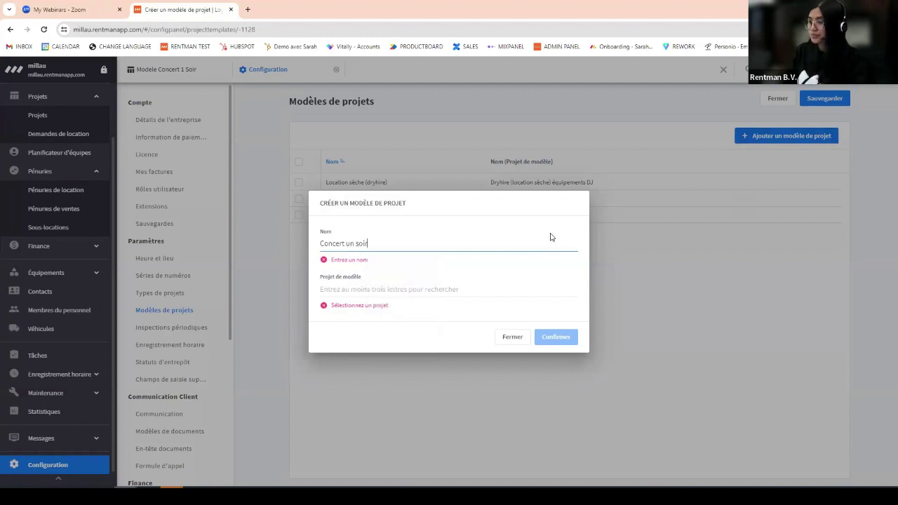
{"action": "left_click", "coordinate": [351, 285]}
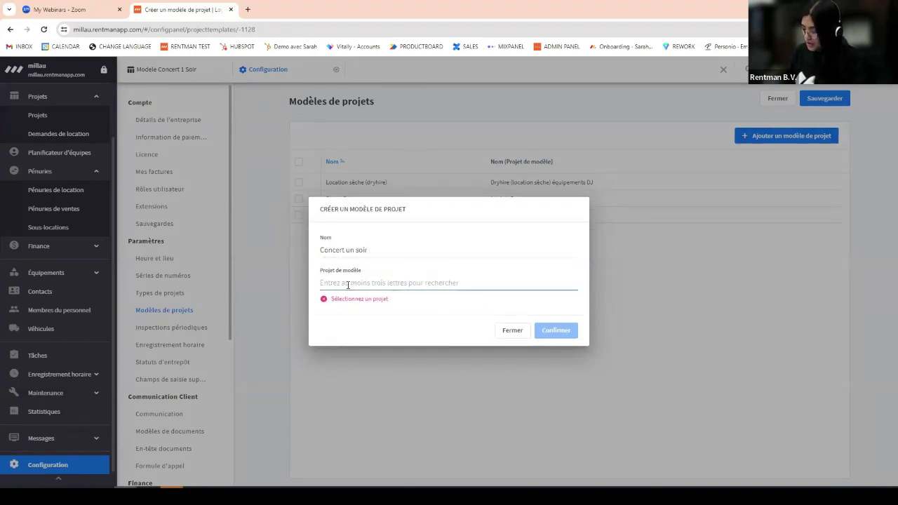
{"action": "type", "text": "508"}
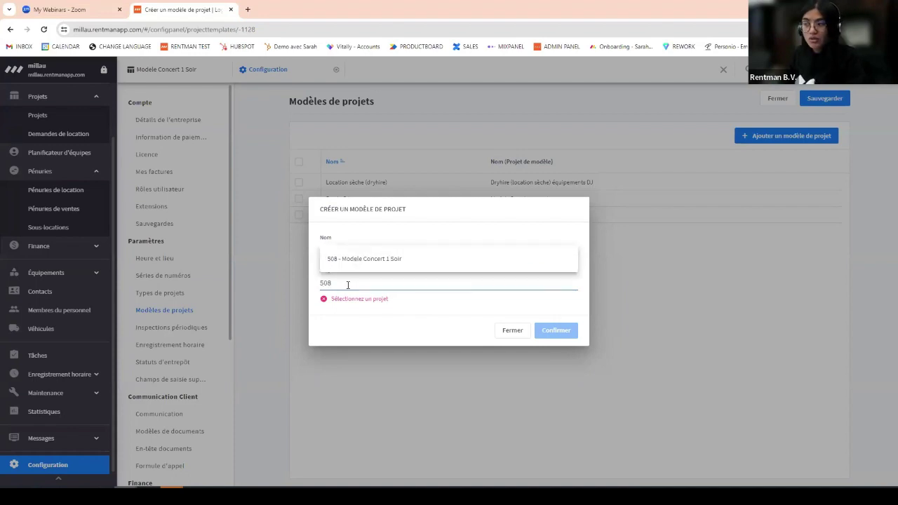
{"action": "key", "text": "BackSpace"}
{"action": "key", "text": "BackSpace"}
{"action": "key", "text": "BackSpace"}
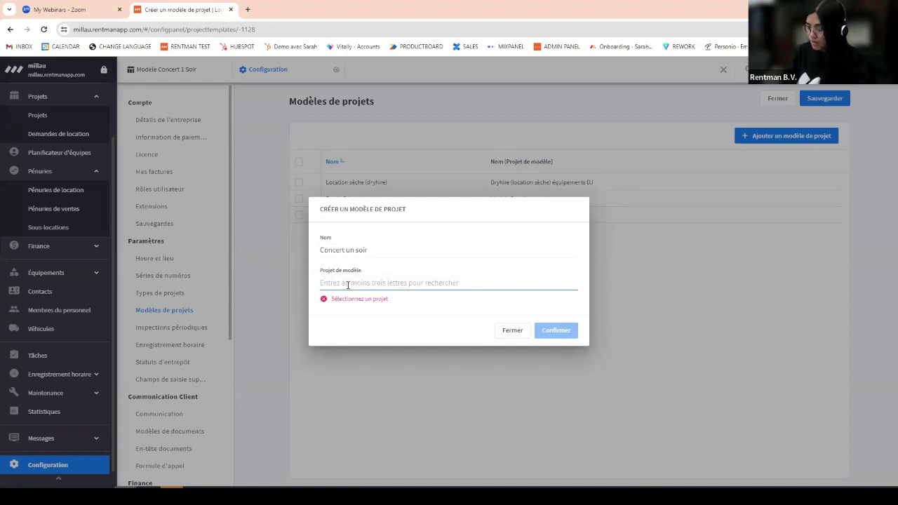
{"action": "type", "text": "d"}
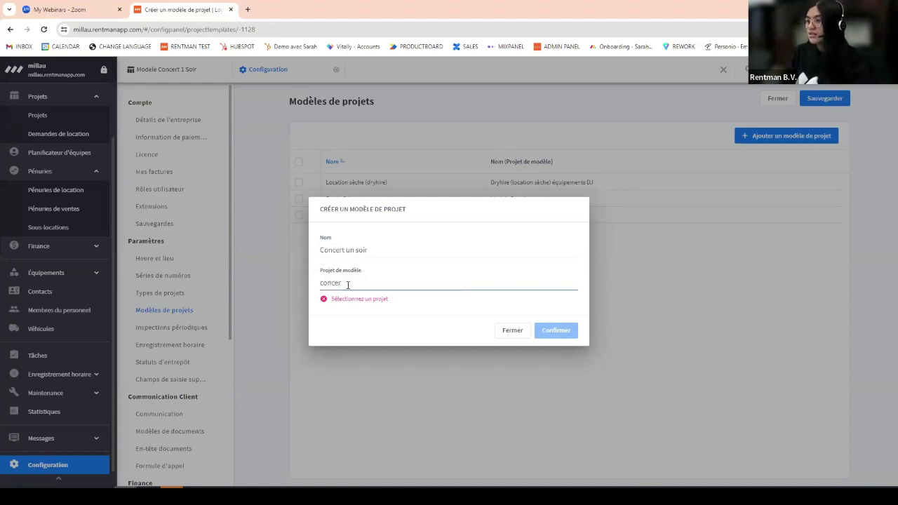
{"action": "type", "text": "oncer"}
{"action": "scroll", "coordinate": [397, 210], "scroll_direction": "down", "scroll_amount": 5}
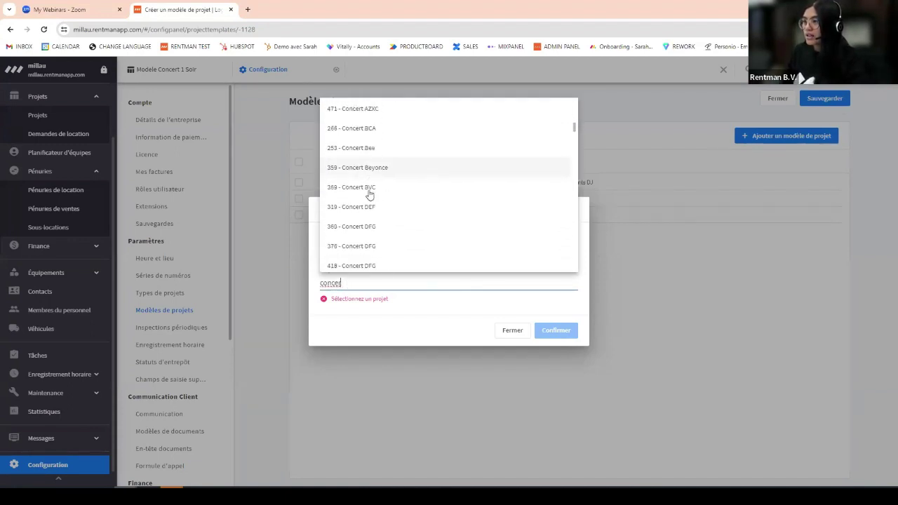
{"action": "scroll", "coordinate": [370, 211], "scroll_direction": "down", "scroll_amount": 4}
{"action": "left_click_drag", "start_coordinate": [356, 285], "coordinate": [277, 286]}
{"action": "key", "text": "BackSpace"}
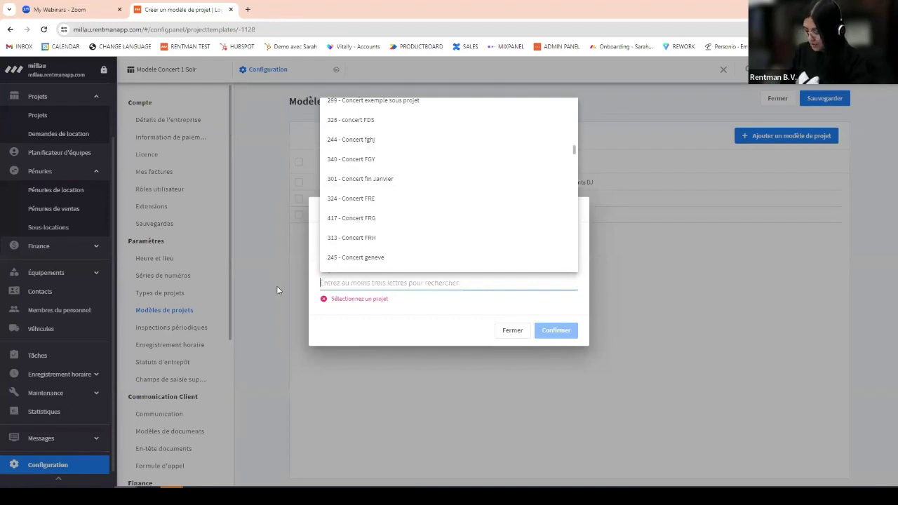
Search for soir, set Modele Concert 1 Soir as the template's model project, and confirm the template
{"action": "type", "text": "soir"}
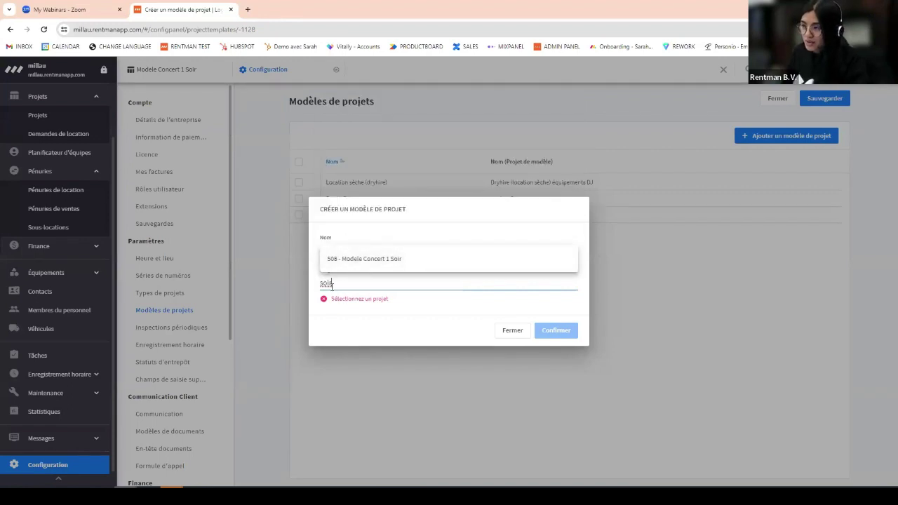
{"action": "left_click", "coordinate": [337, 265]}
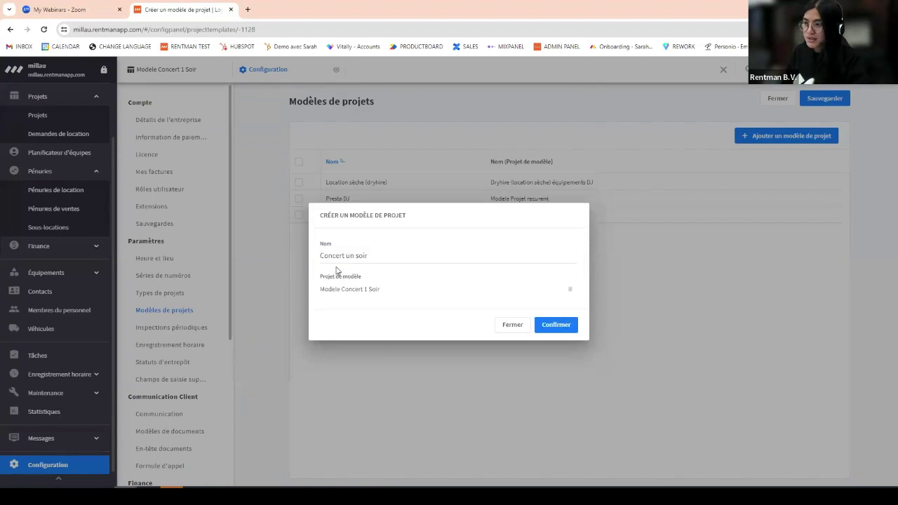
{"action": "left_click", "coordinate": [555, 325]}
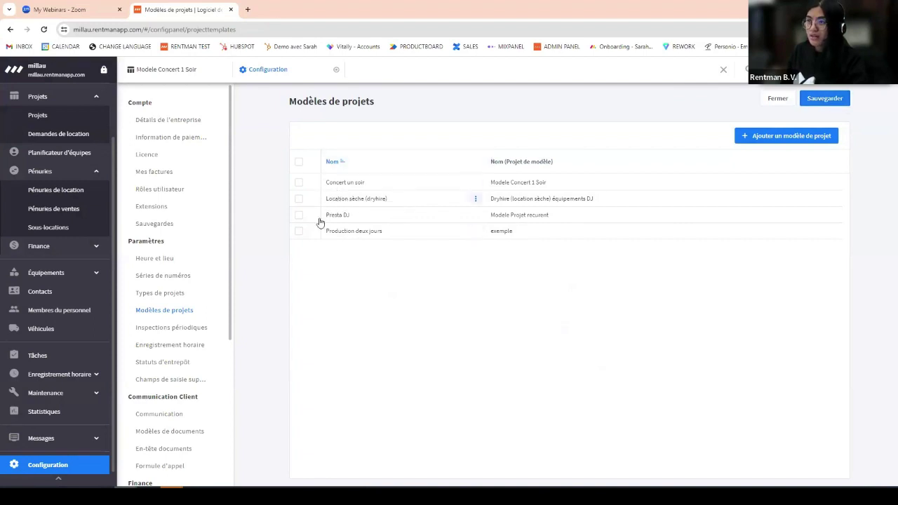
Return to the project list and close the open Modele Concert 1 Soir and Configuration pages
{"action": "left_click", "coordinate": [26, 124]}
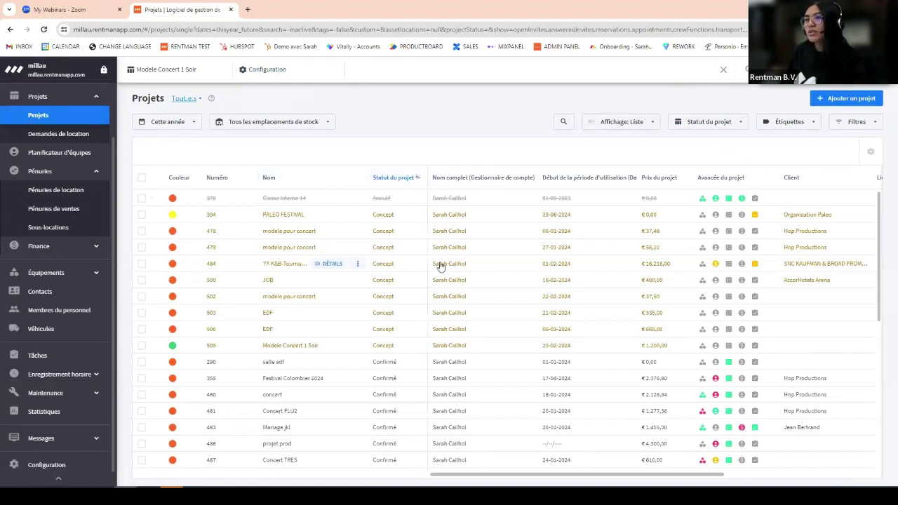
{"action": "left_click", "coordinate": [224, 73]}
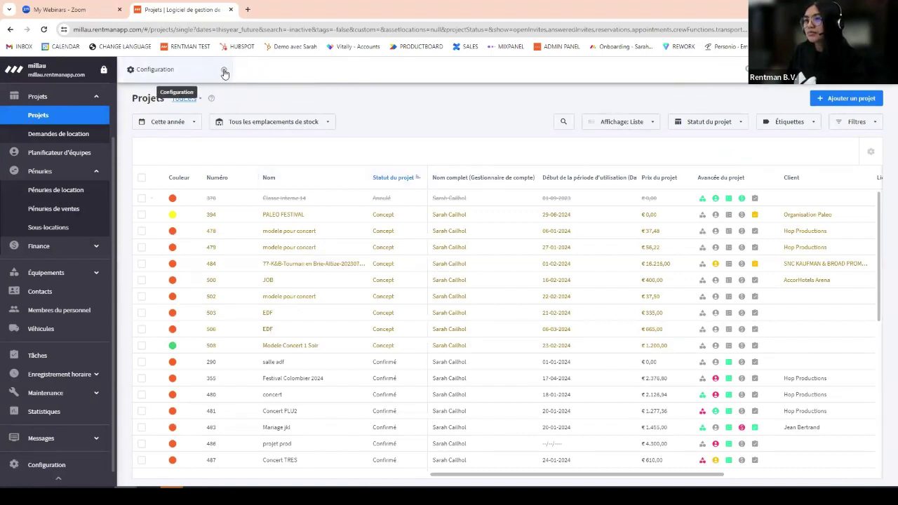
{"action": "left_click", "coordinate": [224, 73]}
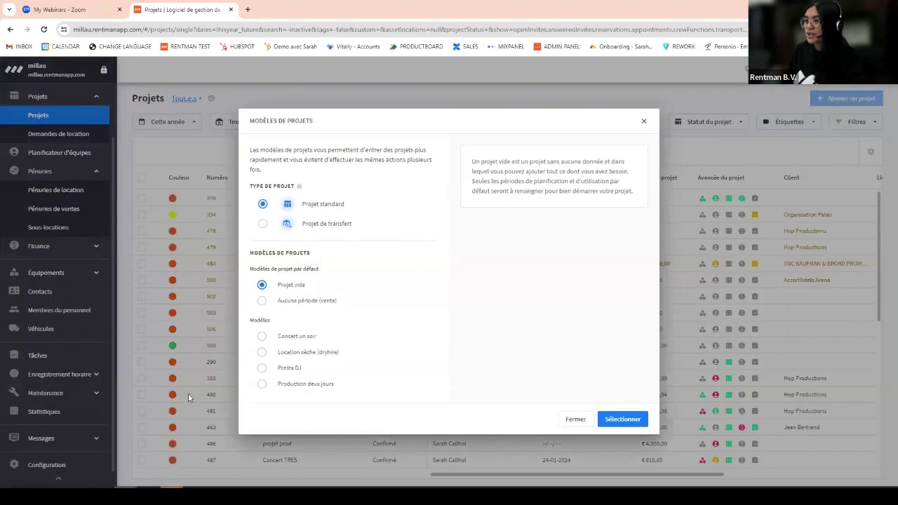
Create a standard project from the Concert un soir template with the start date 29/02/2024
{"action": "left_click", "coordinate": [262, 336]}
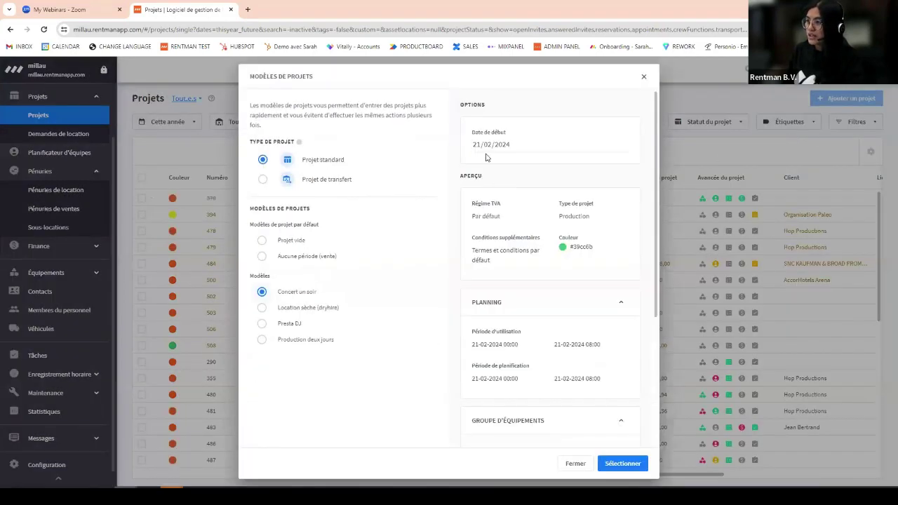
{"action": "left_click", "coordinate": [480, 149]}
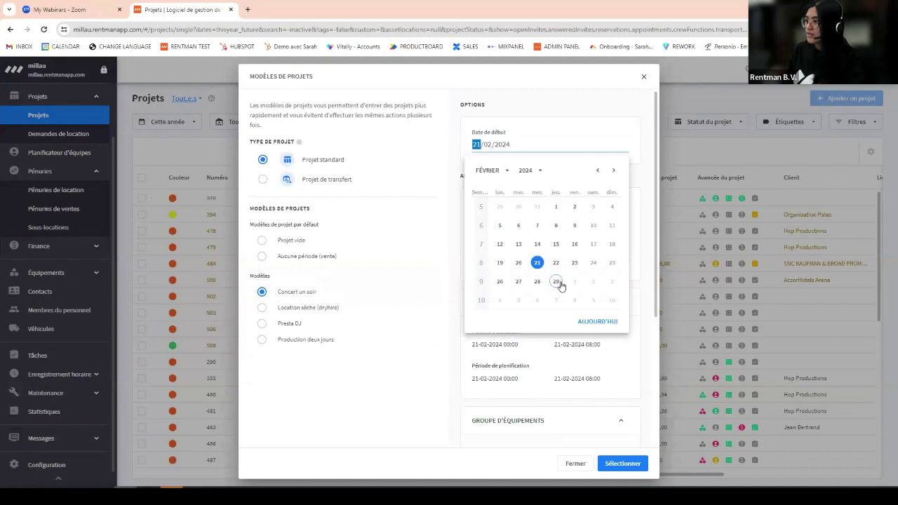
{"action": "left_click", "coordinate": [561, 284]}
{"action": "left_click", "coordinate": [623, 466]}
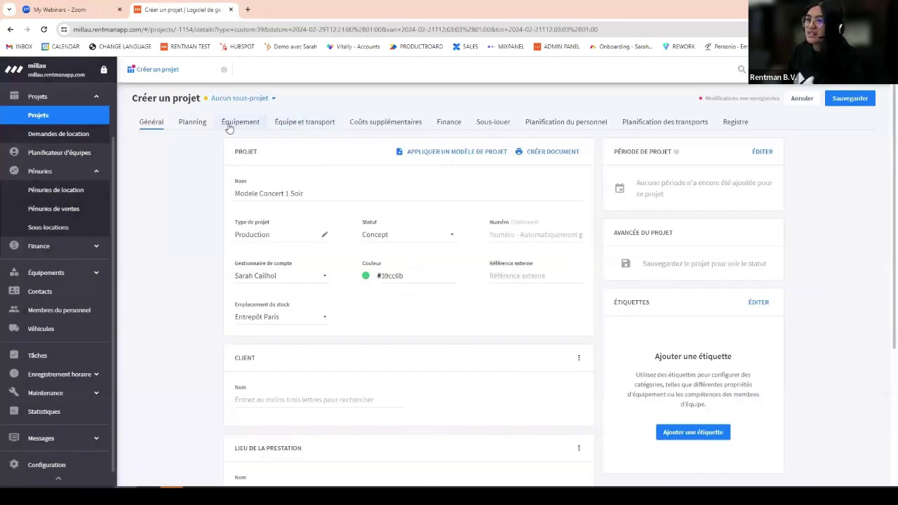
Review the equipment groups, crew functions and additional costs carried over into the new project
{"action": "left_click", "coordinate": [256, 123]}
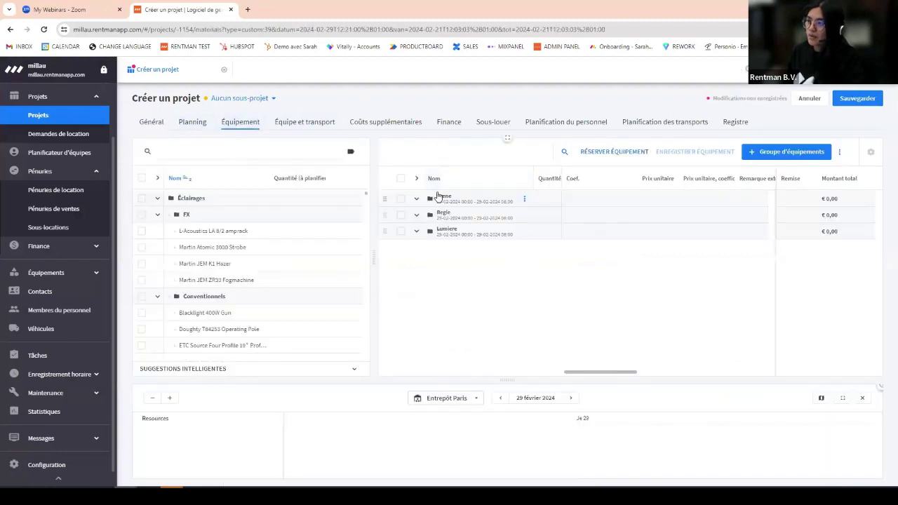
{"action": "left_click", "coordinate": [293, 120]}
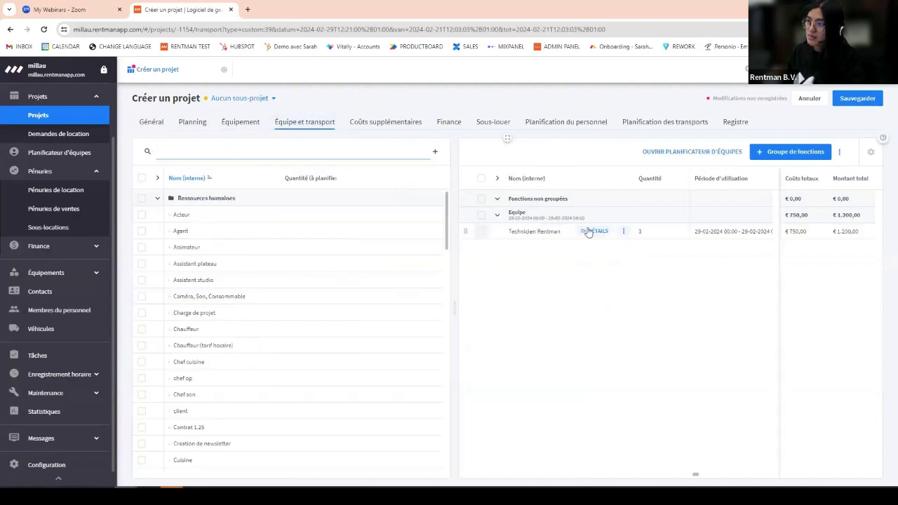
{"action": "left_click", "coordinate": [392, 123]}
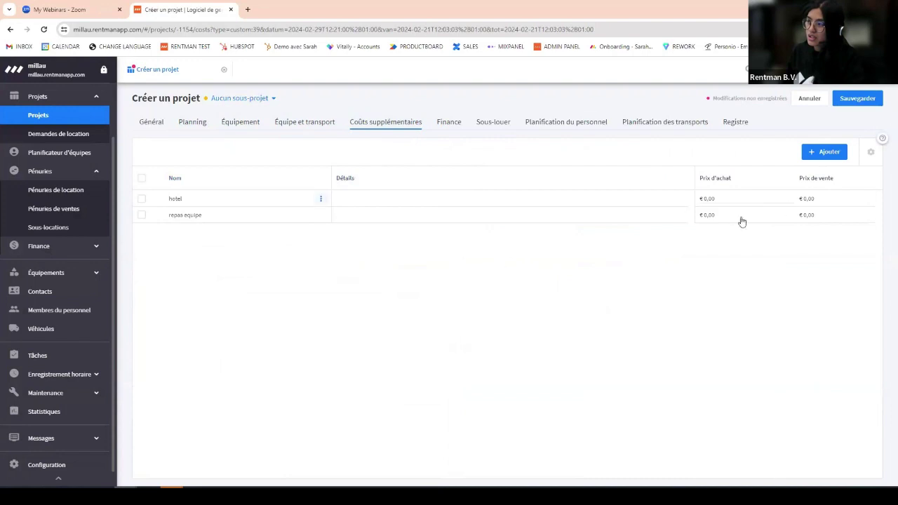
Examine the new project's financial overview and the VAT regimes available for its total
{"action": "left_click", "coordinate": [460, 125]}
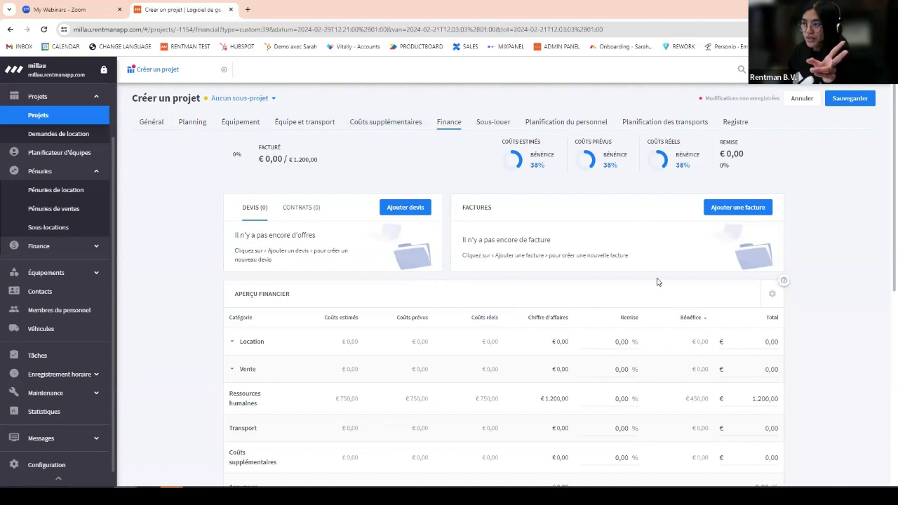
{"action": "scroll", "coordinate": [657, 281], "scroll_direction": "down", "scroll_amount": 4}
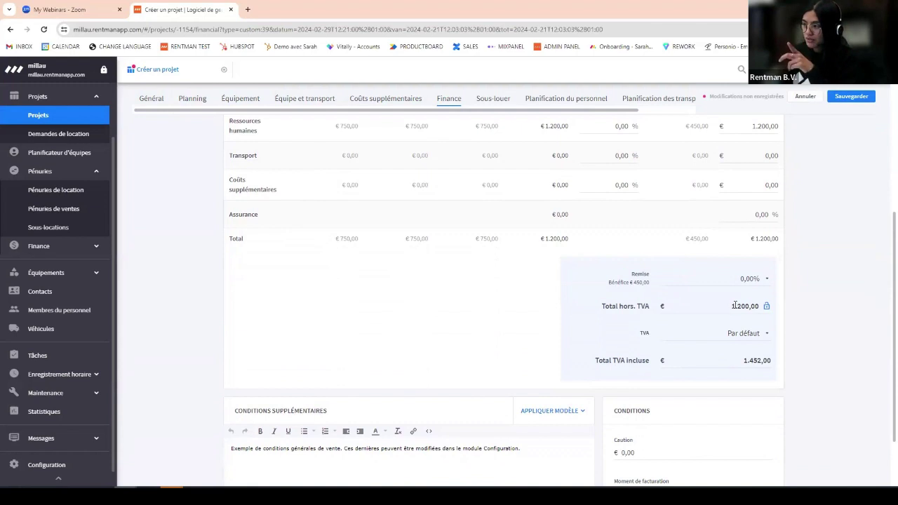
{"action": "left_click", "coordinate": [737, 334]}
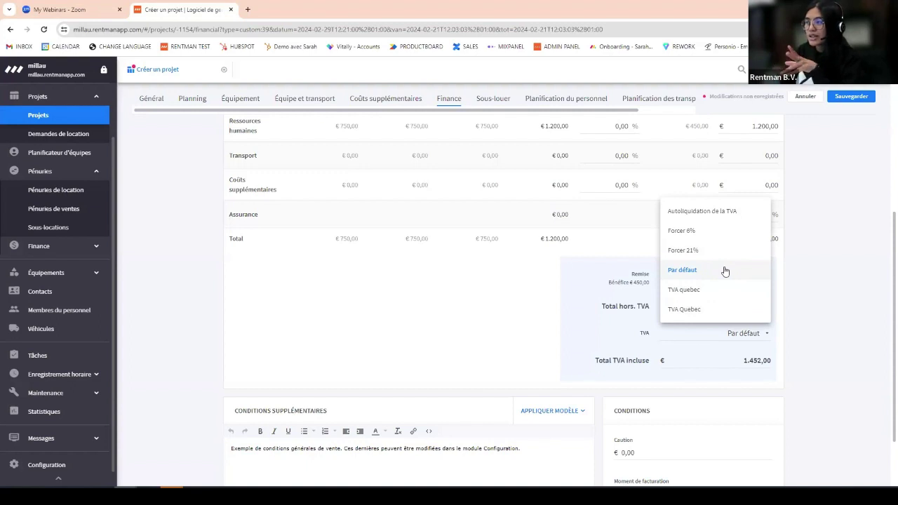
{"action": "left_click", "coordinate": [791, 287]}
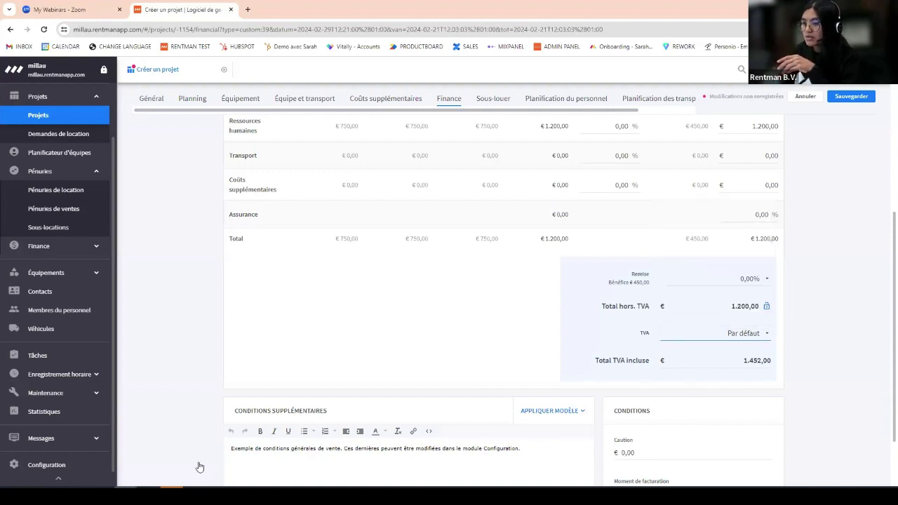
View the list of VAT regimes in the configuration's finance settings
{"action": "left_click", "coordinate": [65, 475]}
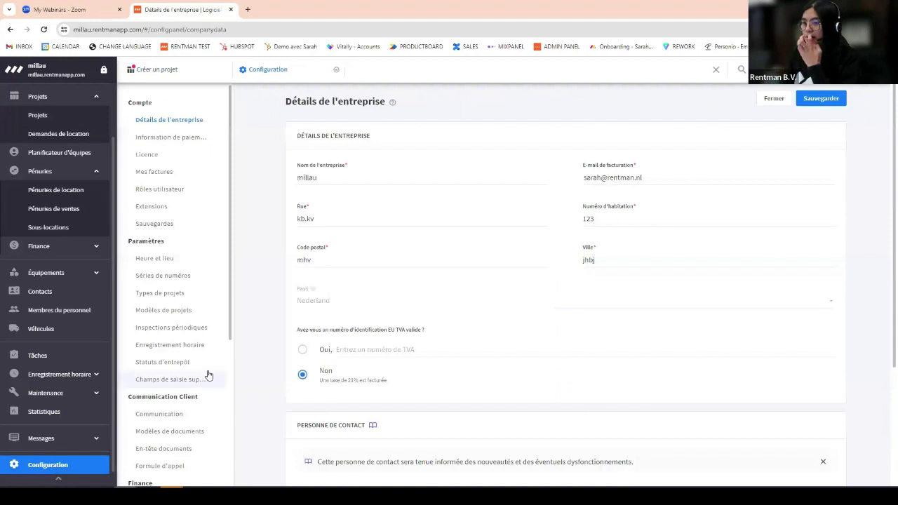
{"action": "scroll", "coordinate": [180, 262], "scroll_direction": "down", "scroll_amount": 2}
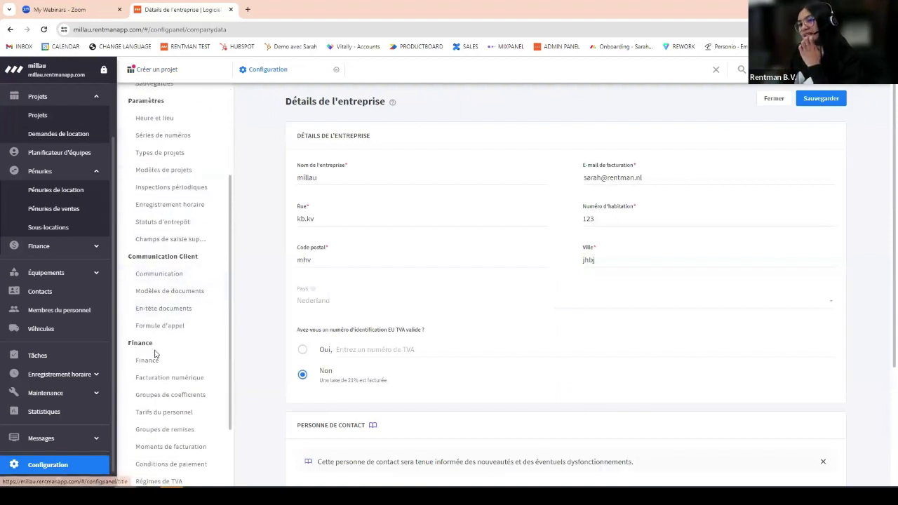
{"action": "scroll", "coordinate": [164, 396], "scroll_direction": "down", "scroll_amount": 1}
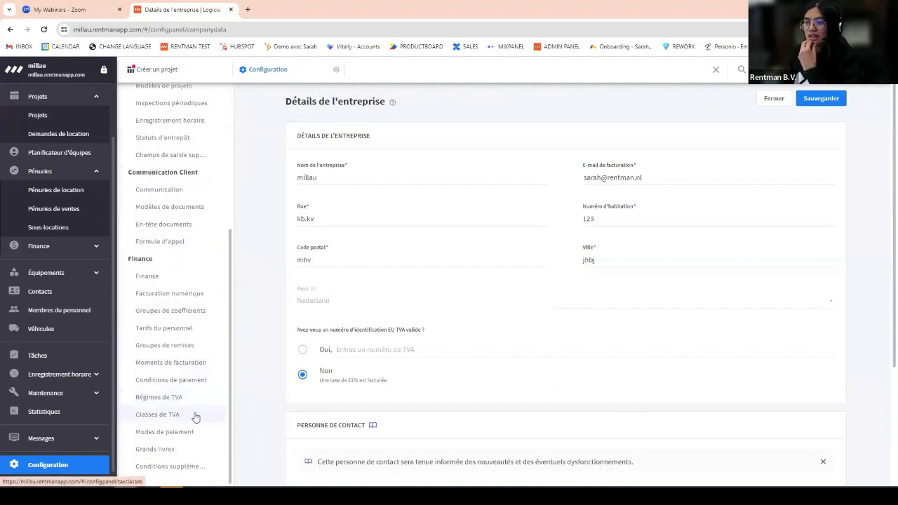
{"action": "left_click", "coordinate": [194, 401]}
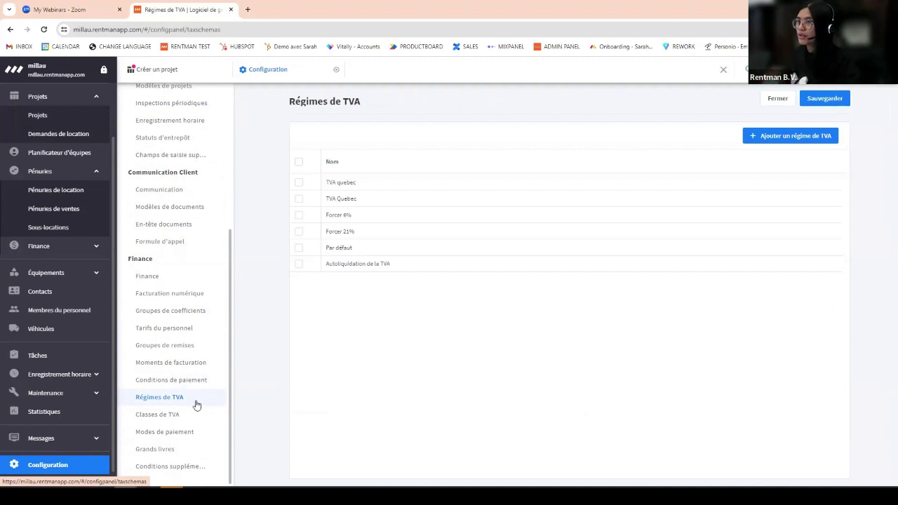
Examine the VAT regimes that can be assigned in the payment information of the Hop Productions contact
{"action": "left_click", "coordinate": [40, 291]}
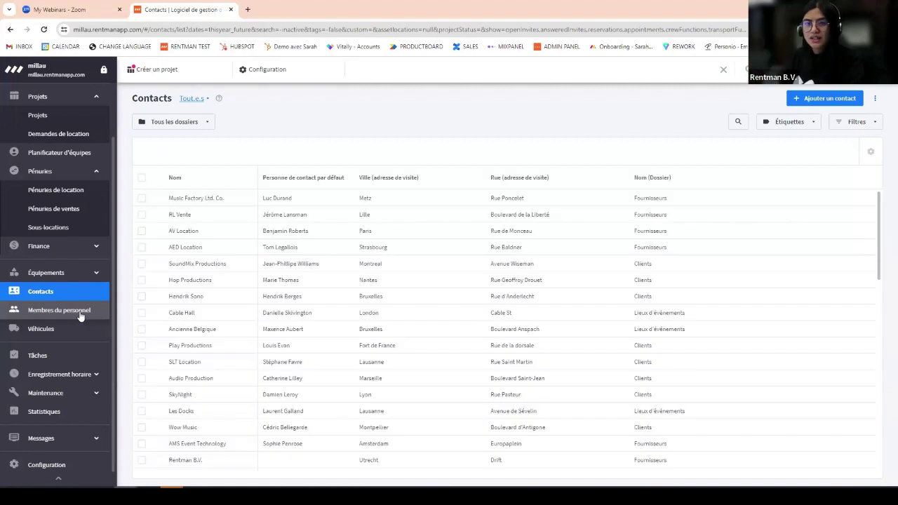
{"action": "left_click", "coordinate": [358, 286]}
{"action": "double_click", "coordinate": [357, 287]}
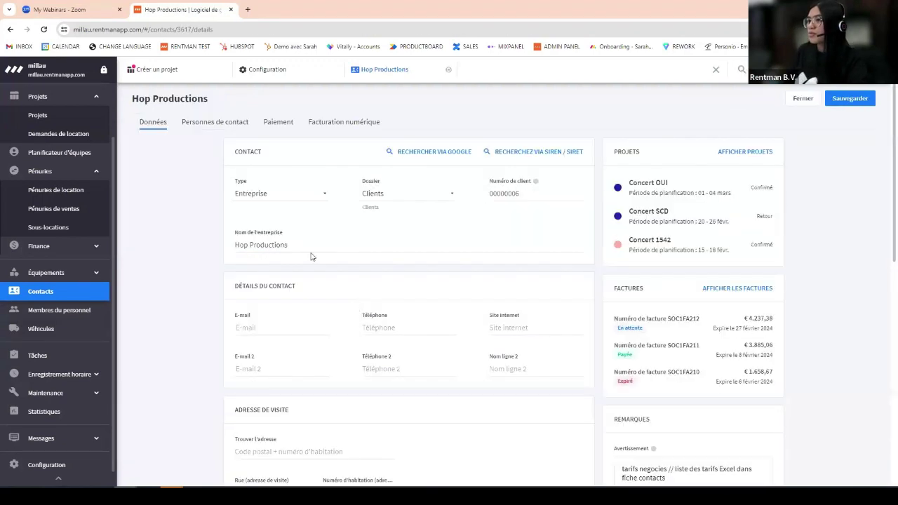
{"action": "left_click", "coordinate": [278, 123]}
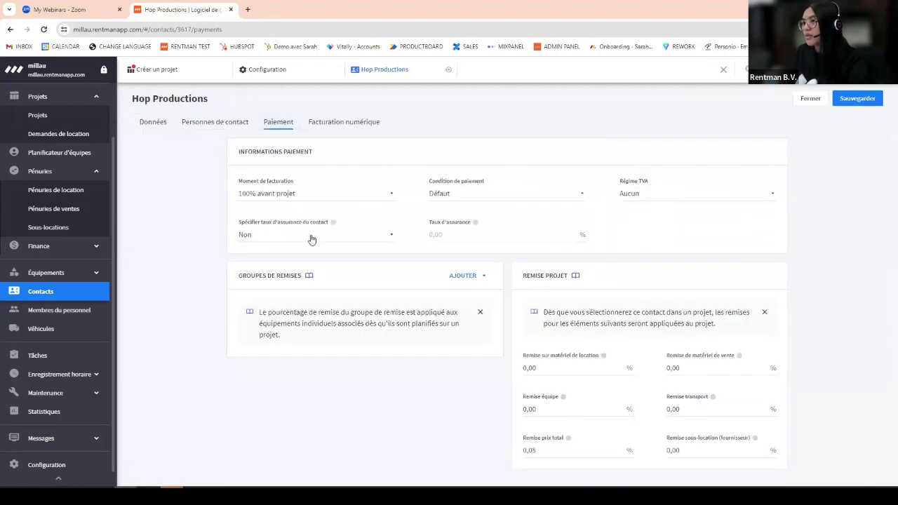
{"action": "left_click", "coordinate": [651, 196]}
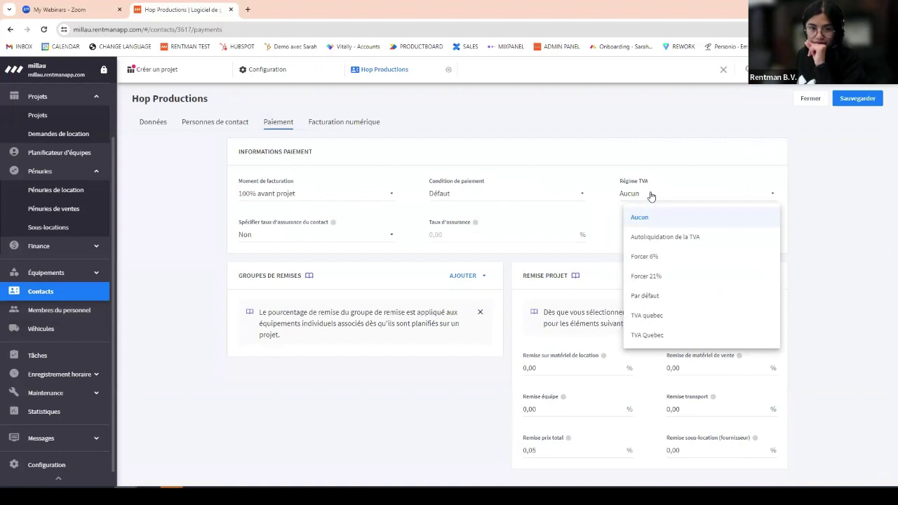
{"action": "key", "text": "Escape"}
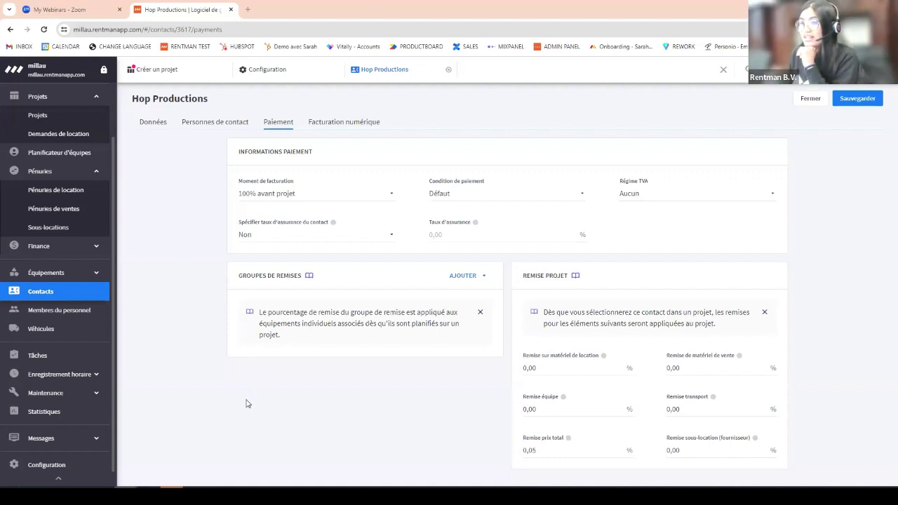
Generate a Premier rappel payment reminder for the Concert TYUI invoice dated 23-01-2024 and close its preview
{"action": "left_click", "coordinate": [41, 251]}
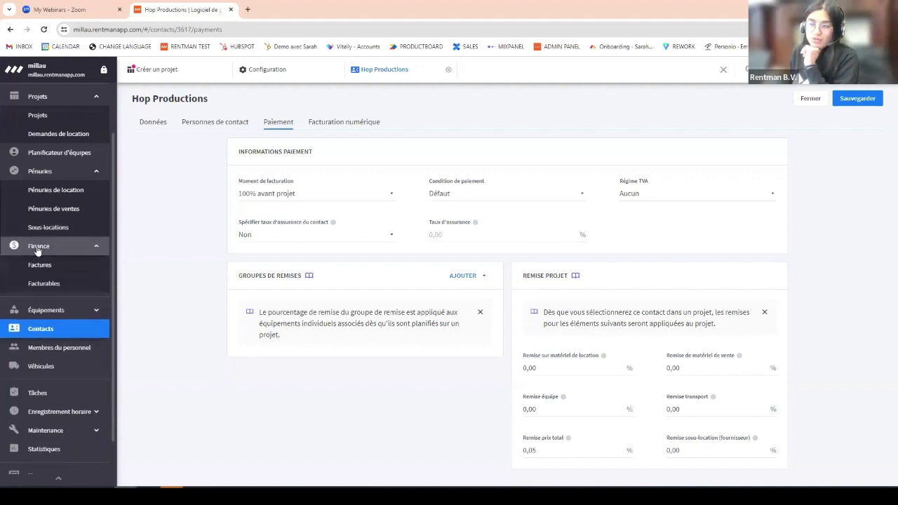
{"action": "left_click", "coordinate": [69, 272]}
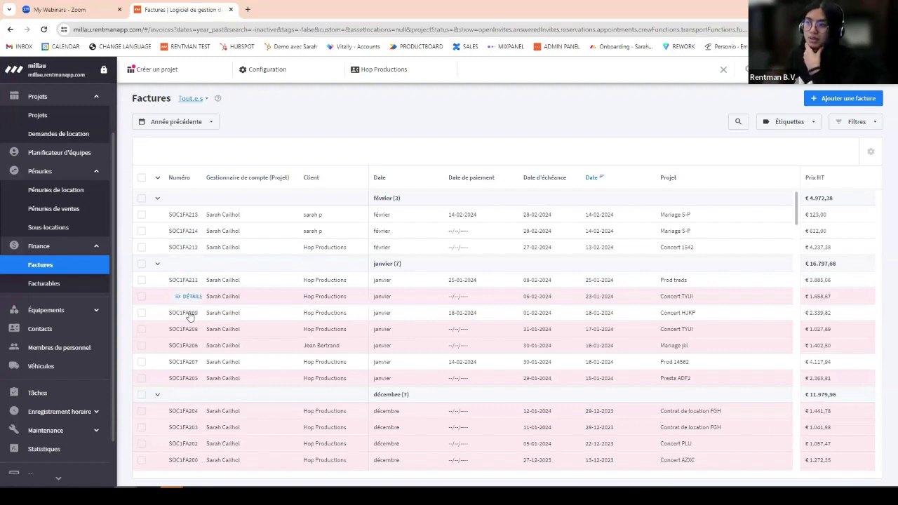
{"action": "left_click", "coordinate": [141, 297]}
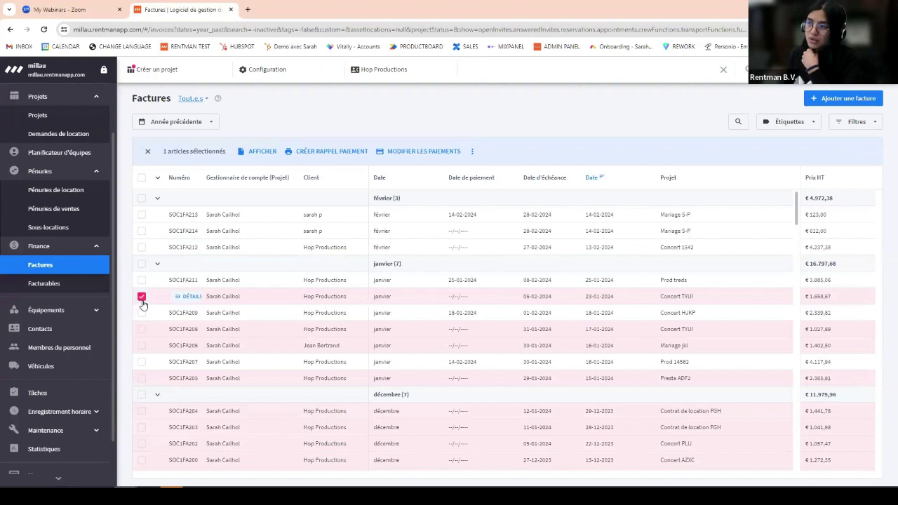
{"action": "left_click", "coordinate": [357, 157]}
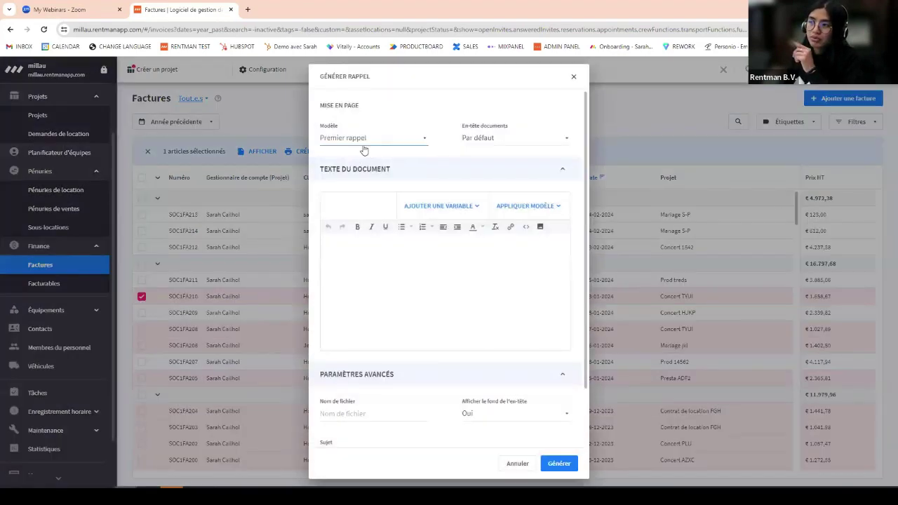
{"action": "left_click", "coordinate": [363, 147]}
{"action": "left_click", "coordinate": [369, 141]}
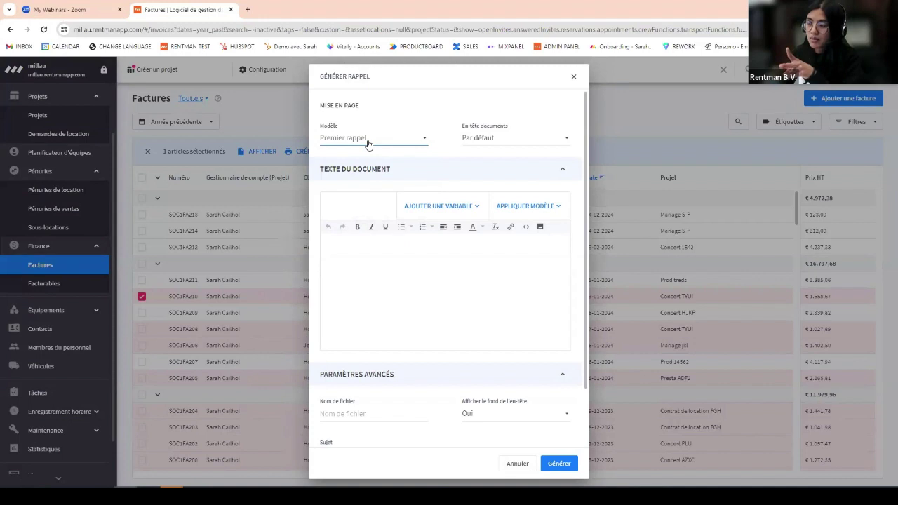
{"action": "scroll", "coordinate": [462, 325], "scroll_direction": "down", "scroll_amount": 2}
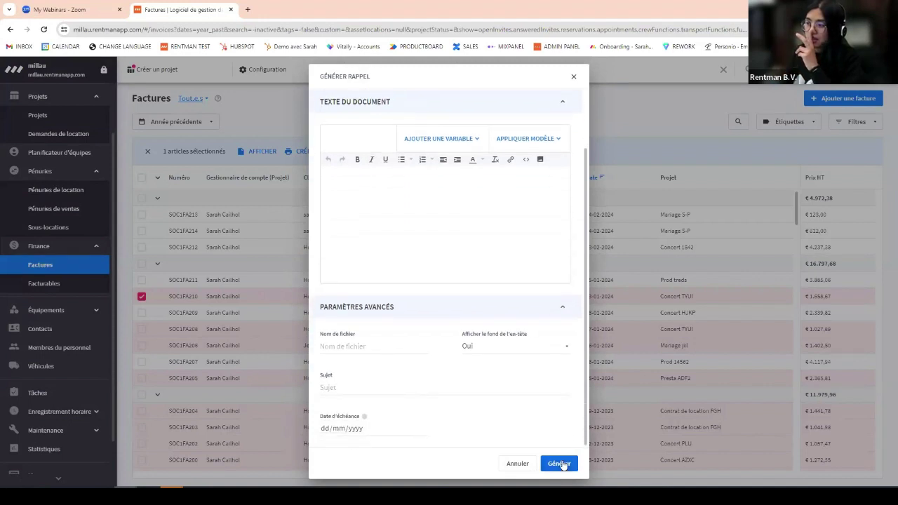
{"action": "left_click", "coordinate": [563, 465]}
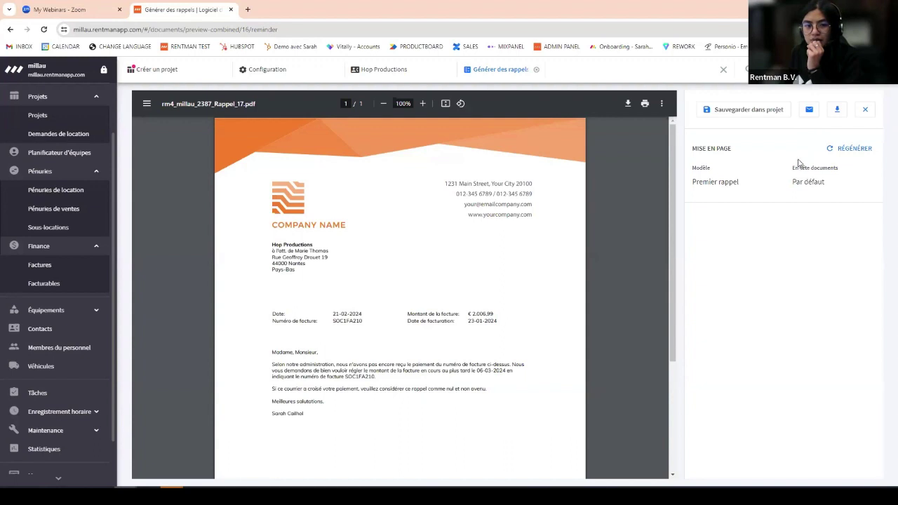
{"action": "left_click", "coordinate": [865, 111]}
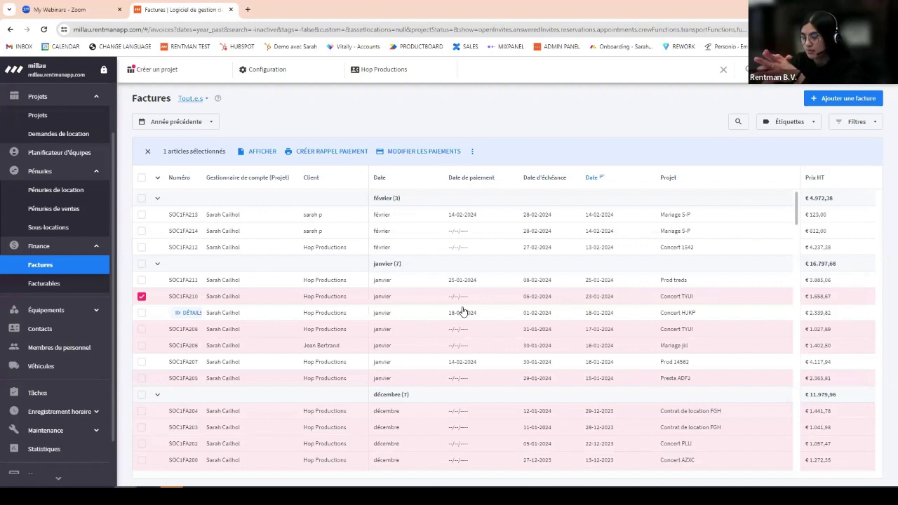
Record a payment covering the selected invoice's full unpaid balance, with the description Paiement 25464
{"action": "left_click", "coordinate": [421, 156]}
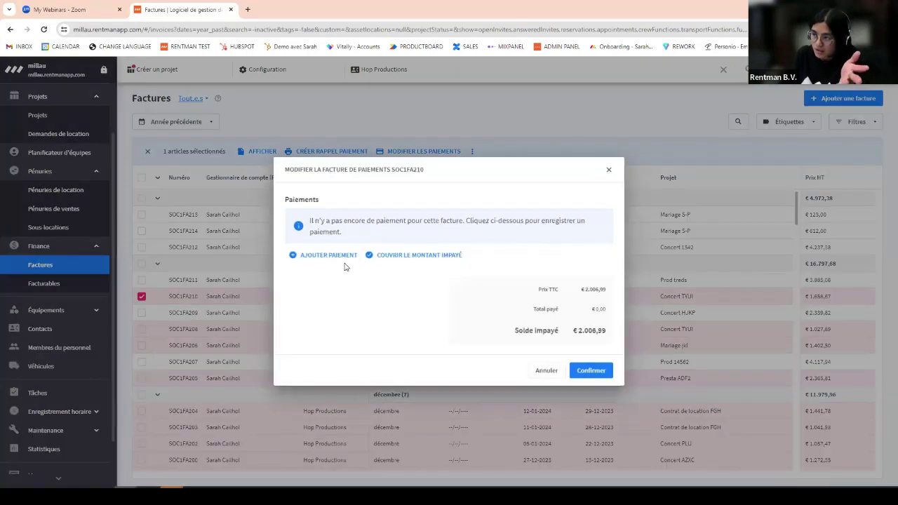
{"action": "left_click", "coordinate": [419, 257]}
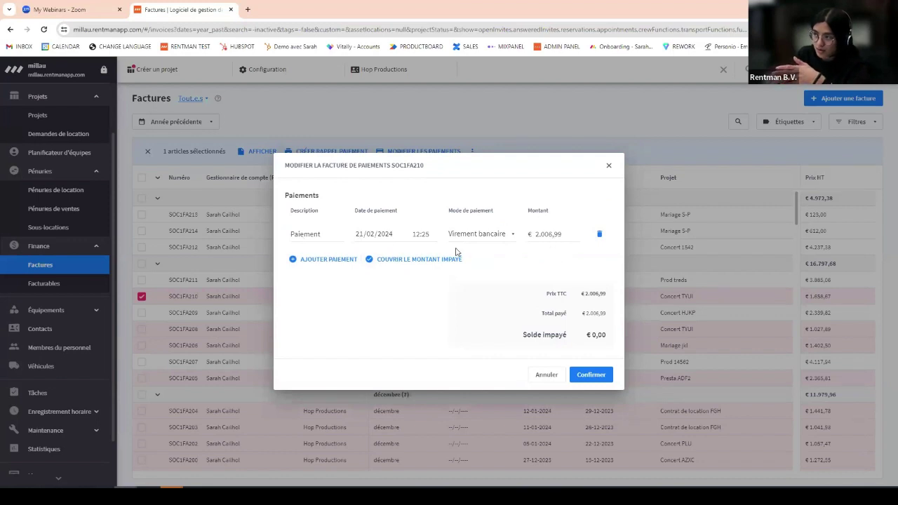
{"action": "left_click", "coordinate": [333, 233]}
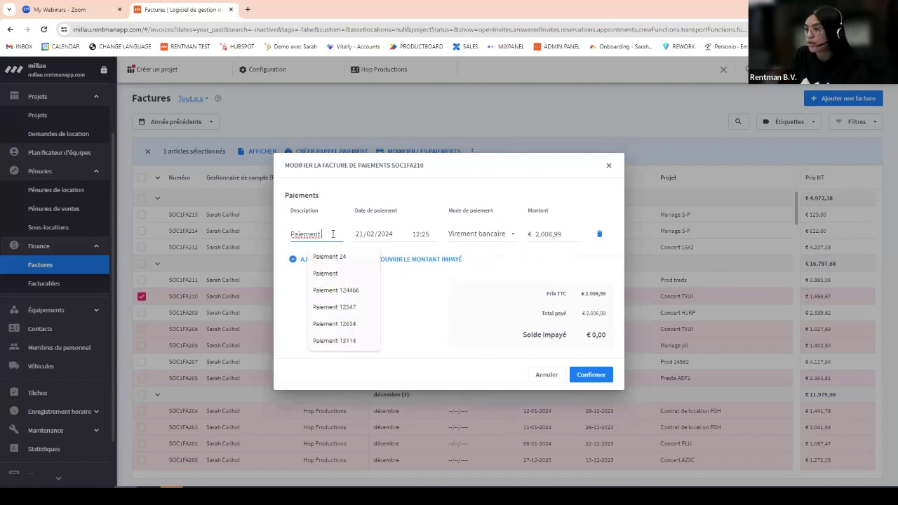
{"action": "type", "text": "25464"}
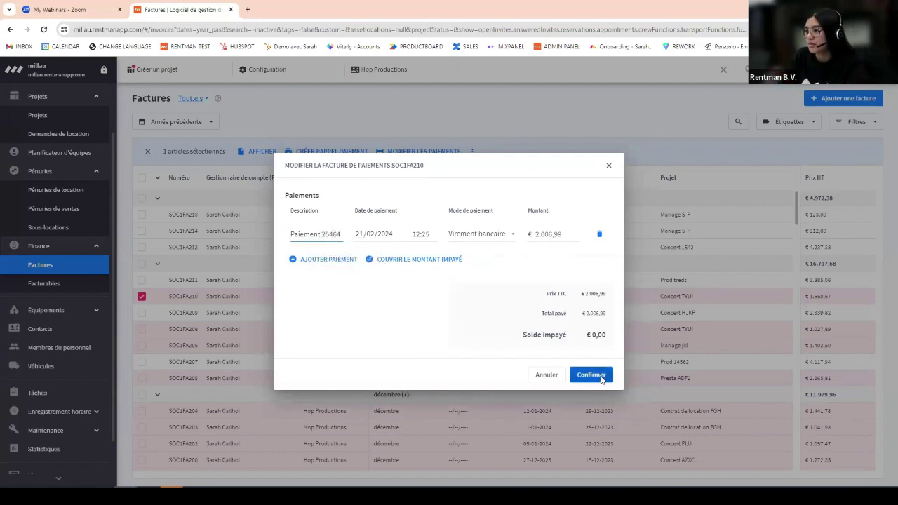
{"action": "left_click", "coordinate": [600, 376]}
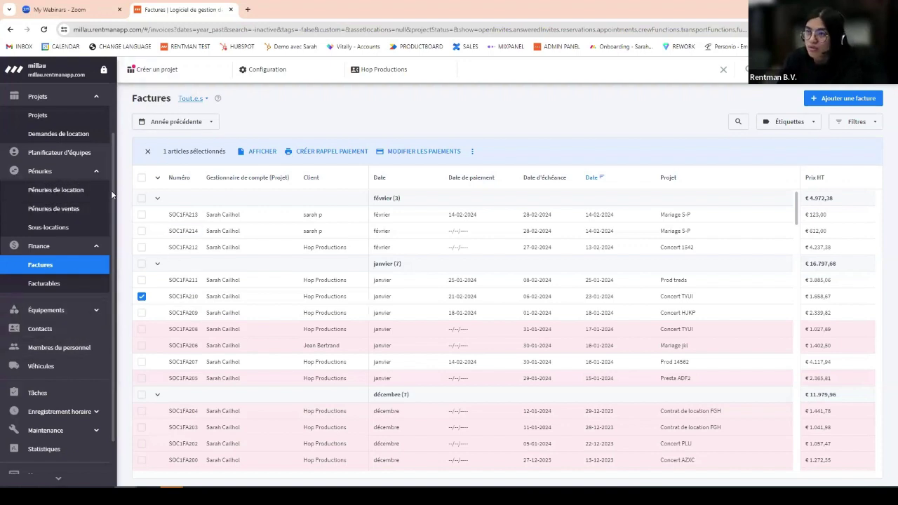
Find the Concert OUI project by searching for "oui" and view the quote listed in its finances
{"action": "left_click", "coordinate": [42, 115]}
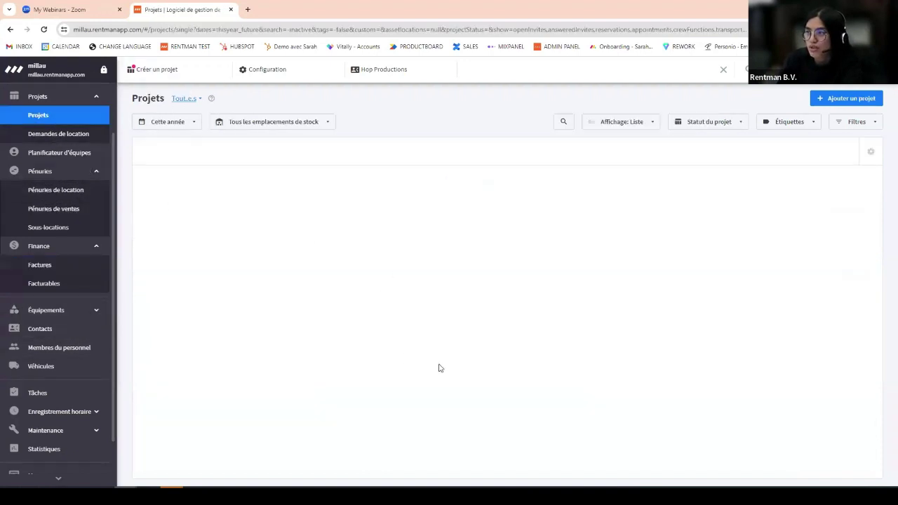
{"action": "left_click", "coordinate": [562, 123]}
{"action": "type", "text": "oui"}
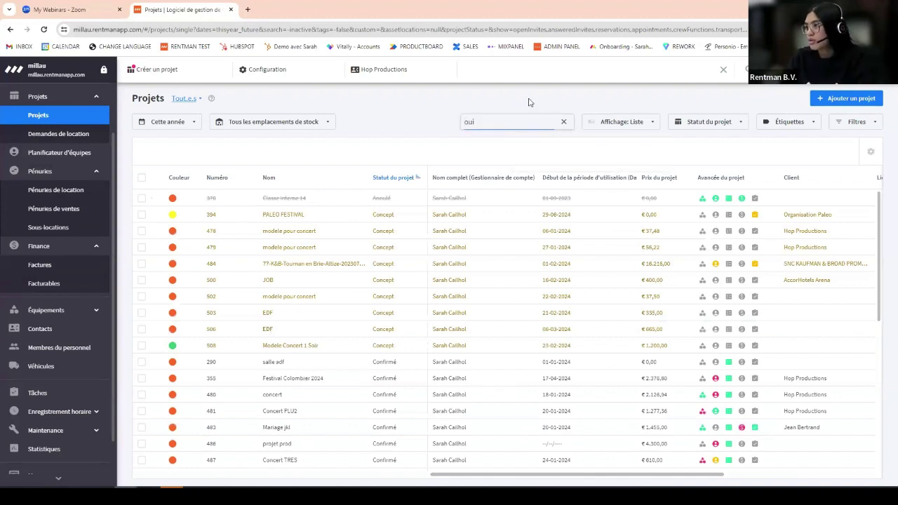
{"action": "left_click", "coordinate": [277, 218]}
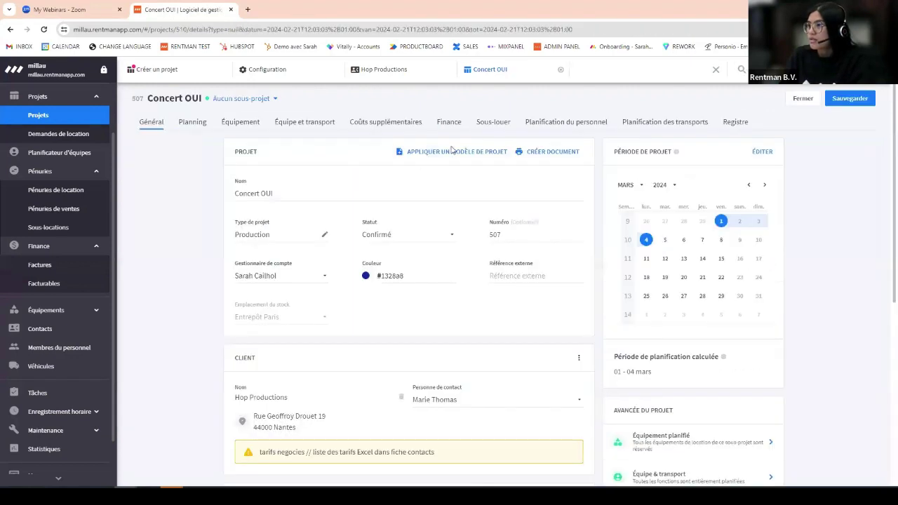
{"action": "left_click", "coordinate": [454, 126]}
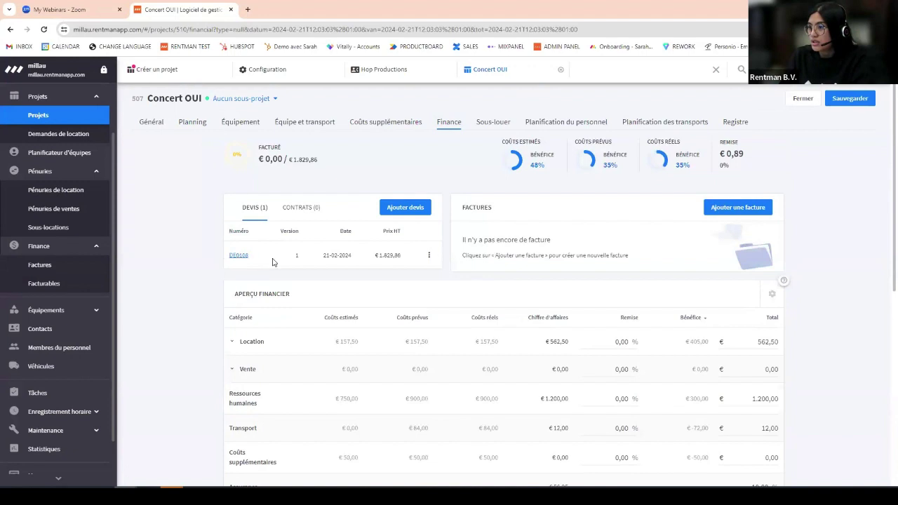
{"action": "left_click", "coordinate": [428, 257]}
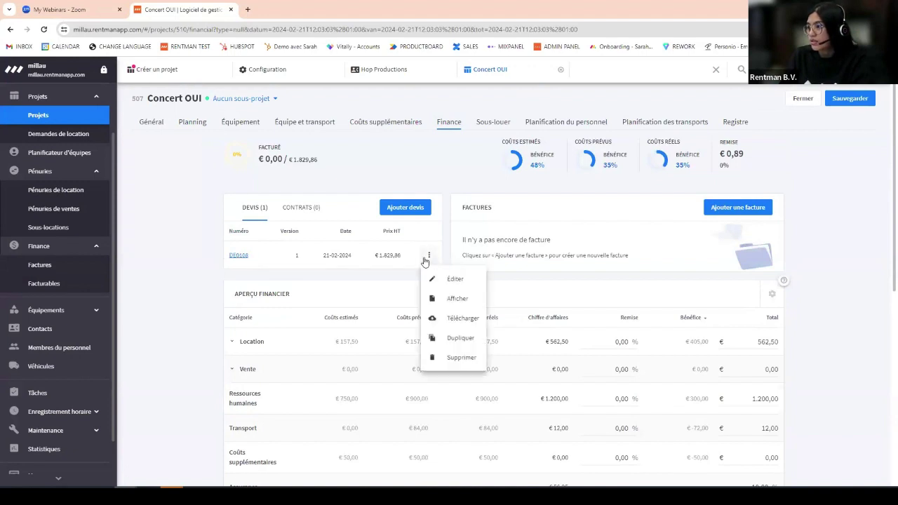
{"action": "left_click", "coordinate": [239, 256]}
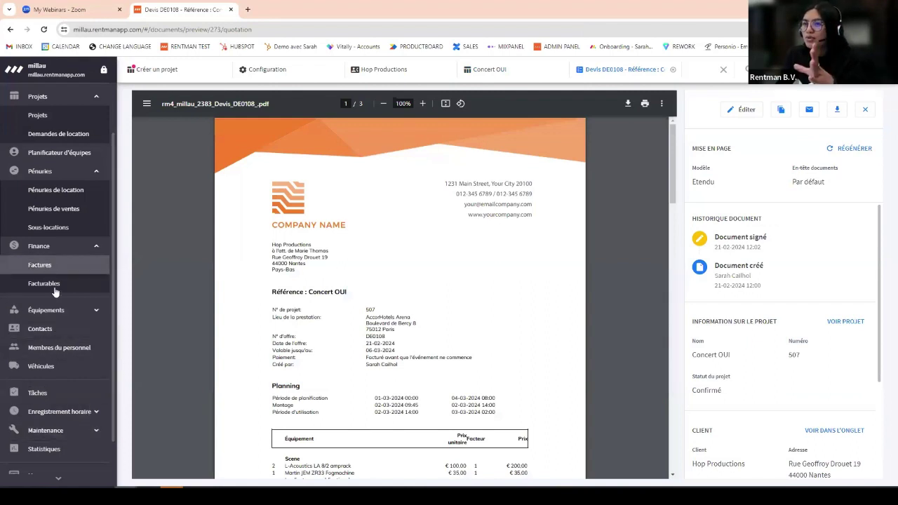
Clear the search in the project list and apply the My Pending Projects preset
{"action": "left_click", "coordinate": [38, 116]}
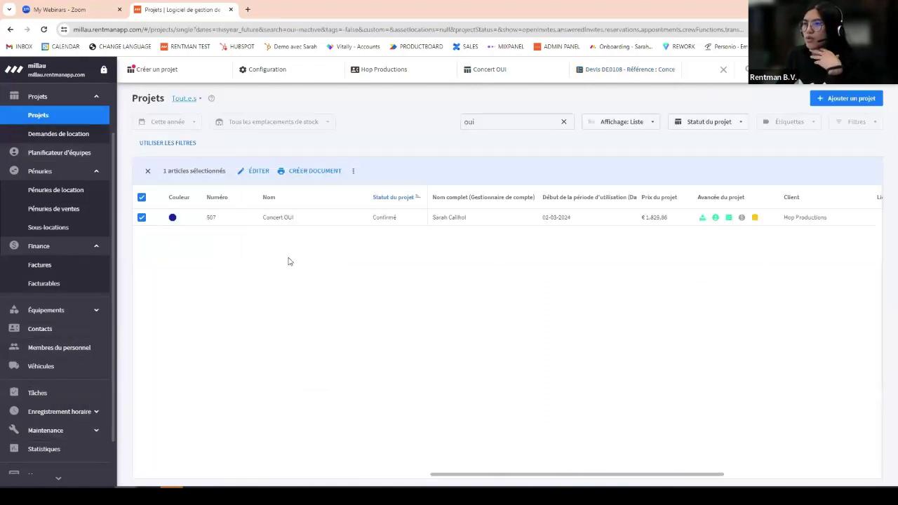
{"action": "left_click", "coordinate": [563, 123]}
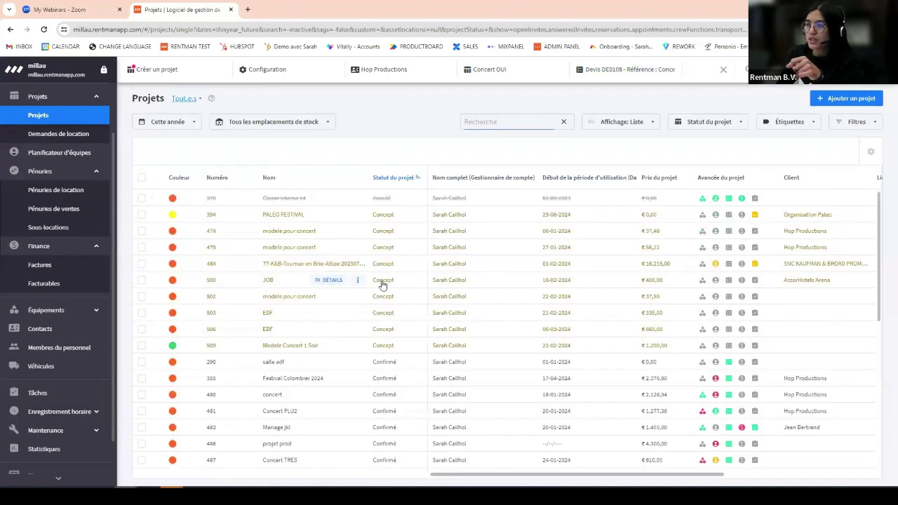
{"action": "left_click", "coordinate": [198, 101]}
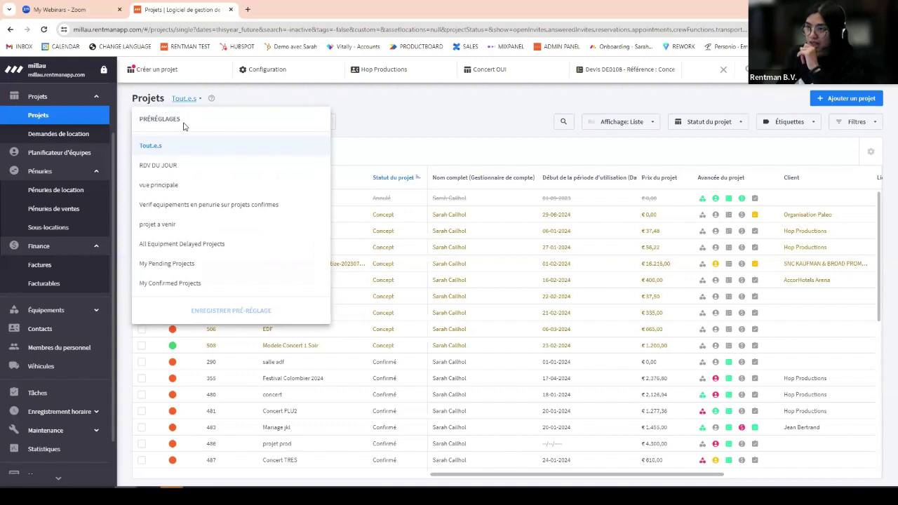
{"action": "left_click", "coordinate": [198, 265]}
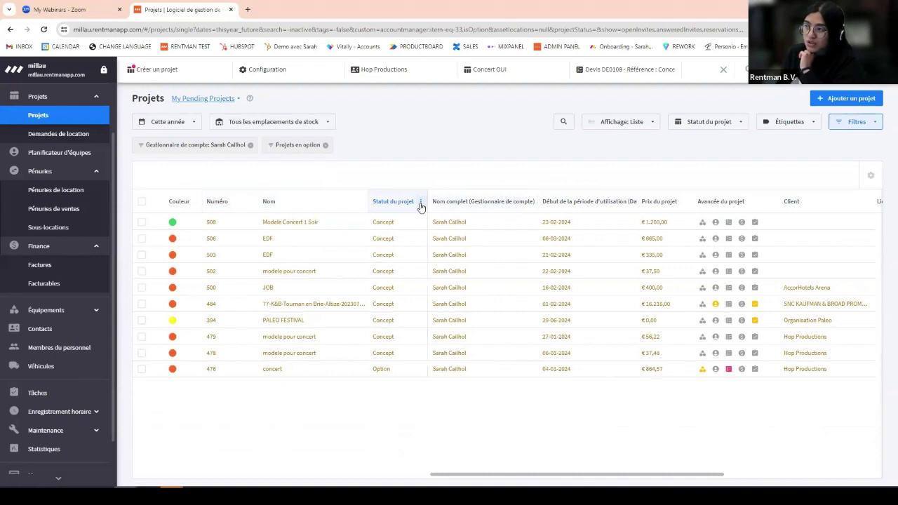
Open the column editor for the pending projects list, search the available columns for "echean" and clear the search
{"action": "left_click", "coordinate": [421, 202]}
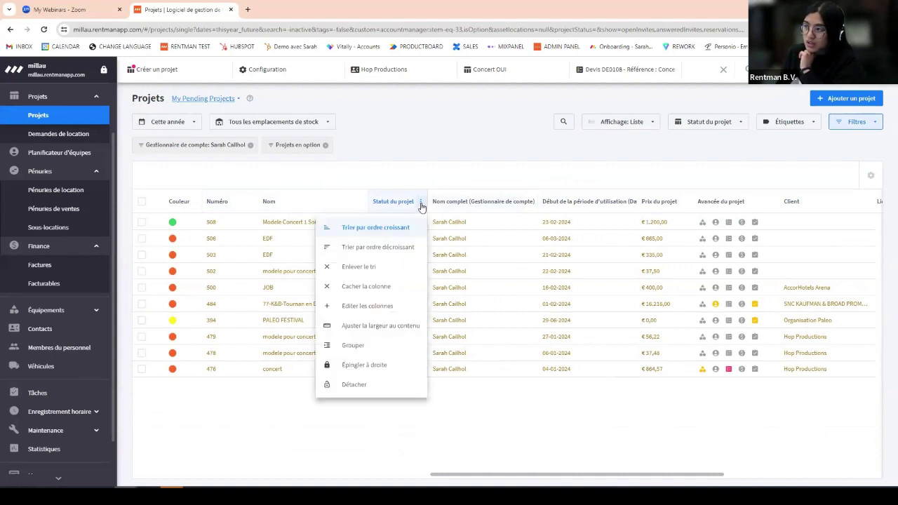
{"action": "left_click", "coordinate": [405, 308]}
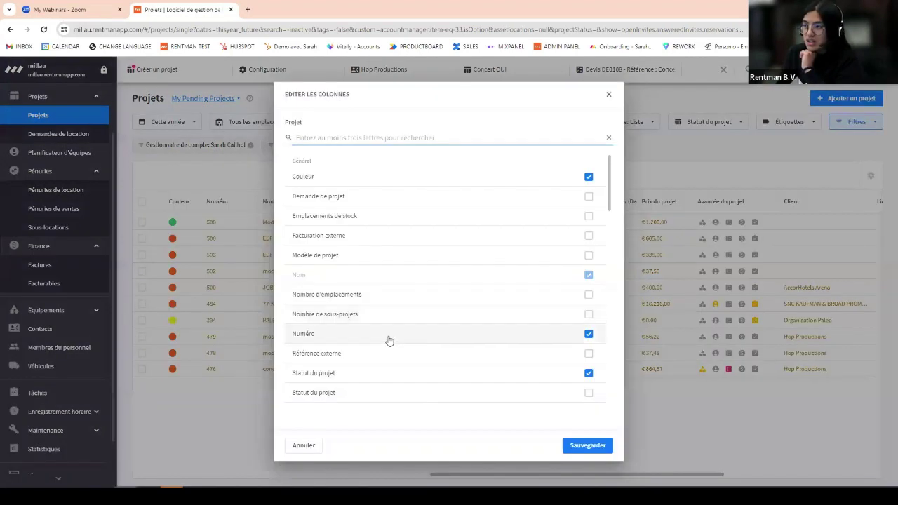
{"action": "scroll", "coordinate": [393, 359], "scroll_direction": "down", "scroll_amount": 5}
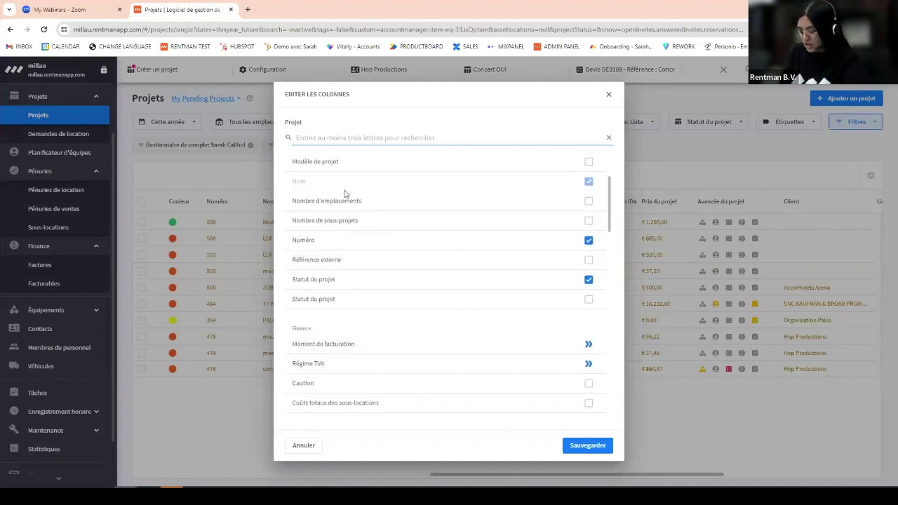
{"action": "type", "text": "echean"}
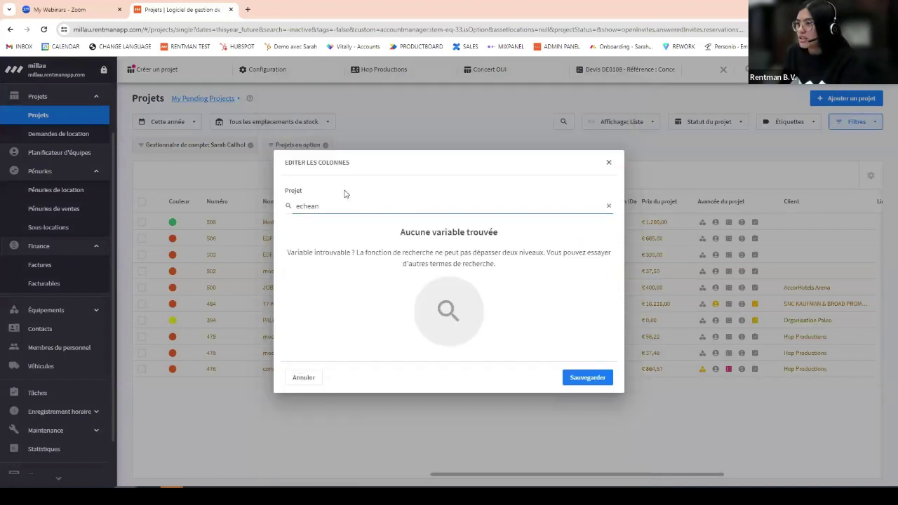
{"action": "key", "text": "BackSpace"}
{"action": "key", "text": "BackSpace"}
{"action": "key", "text": "BackSpace"}
{"action": "key", "text": "BackSpace"}
{"action": "key", "text": "BackSpace"}
{"action": "key", "text": "BackSpace"}
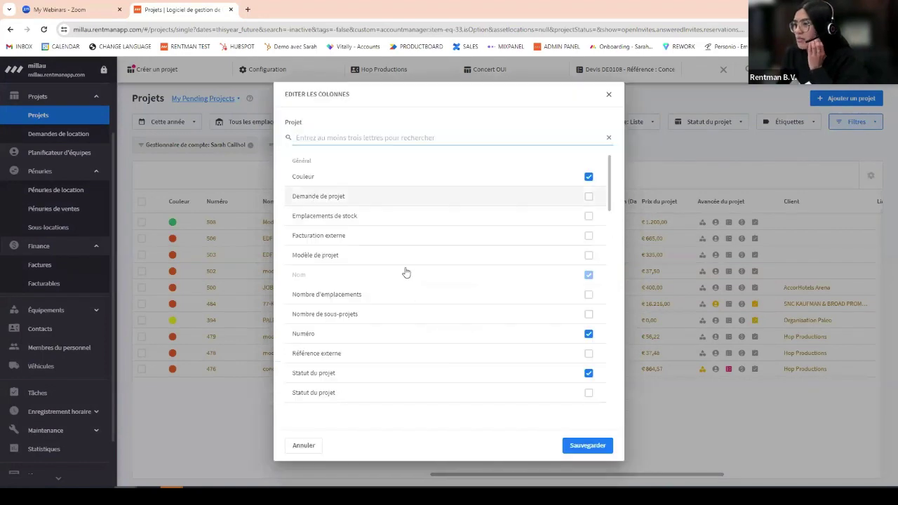
Look through the available project columns, search them for "devis" and clear the search
{"action": "scroll", "coordinate": [405, 272], "scroll_direction": "down", "scroll_amount": 10}
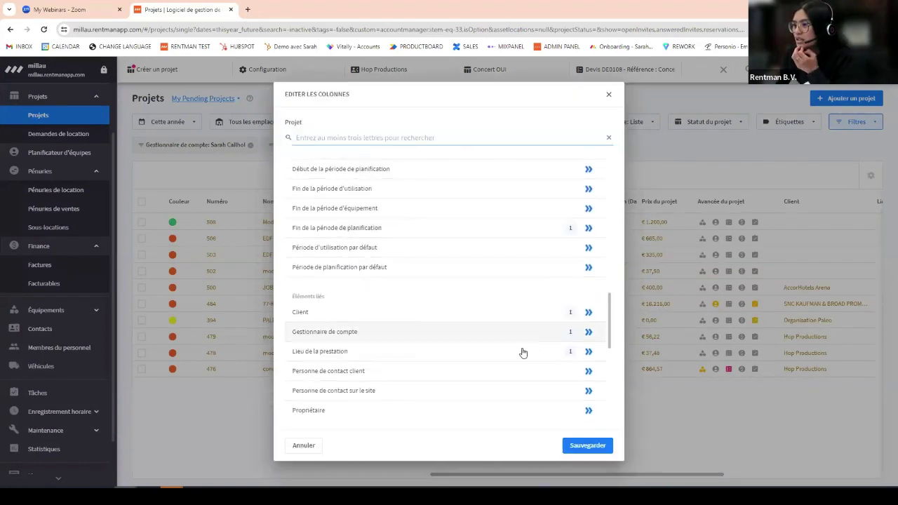
{"action": "scroll", "coordinate": [417, 331], "scroll_direction": "down", "scroll_amount": 5}
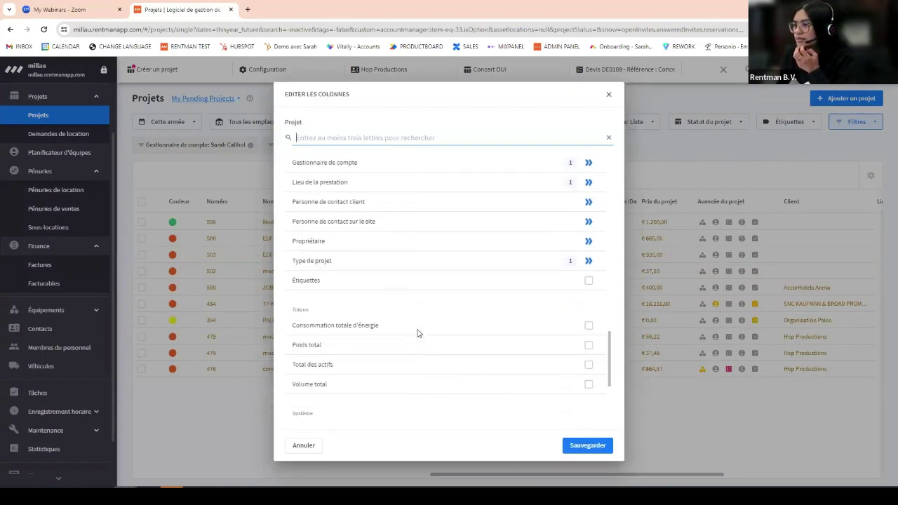
{"action": "scroll", "coordinate": [412, 337], "scroll_direction": "up", "scroll_amount": 5}
{"action": "type", "text": "c"}
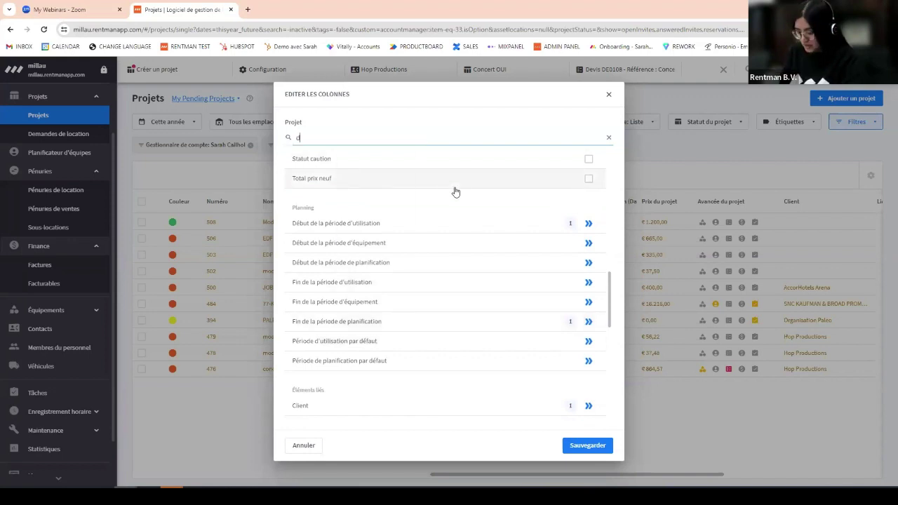
{"action": "type", "text": "evis"}
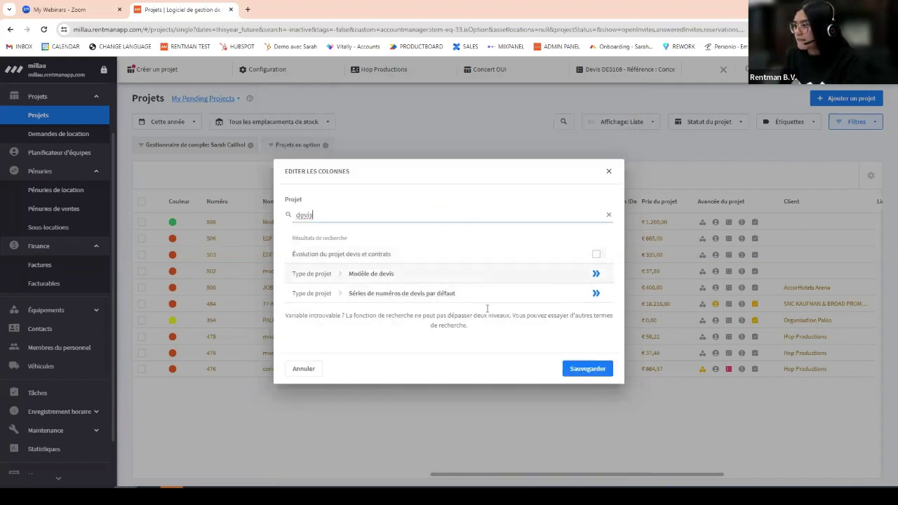
{"action": "left_click_drag", "start_coordinate": [385, 212], "coordinate": [194, 216]}
{"action": "key", "text": "BackSpace"}
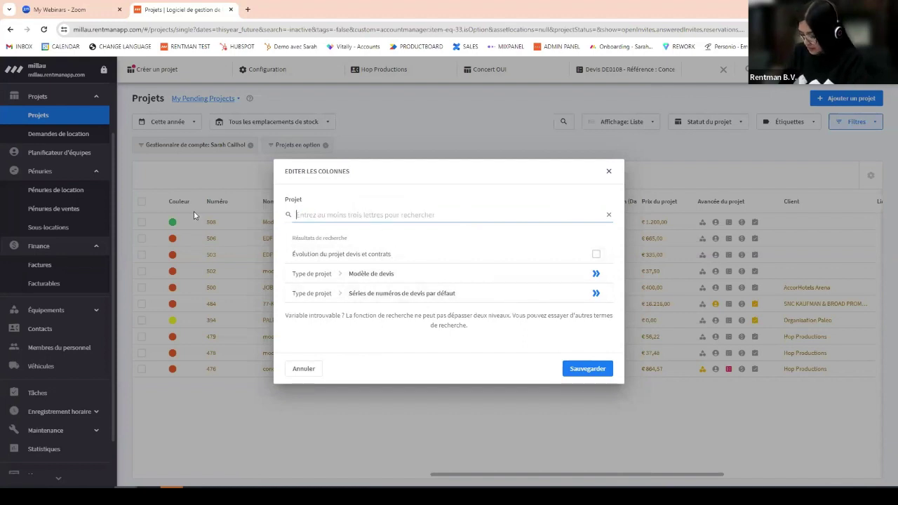
Search the available project columns for "optio" and clear the search
{"action": "type", "text": "optio"}
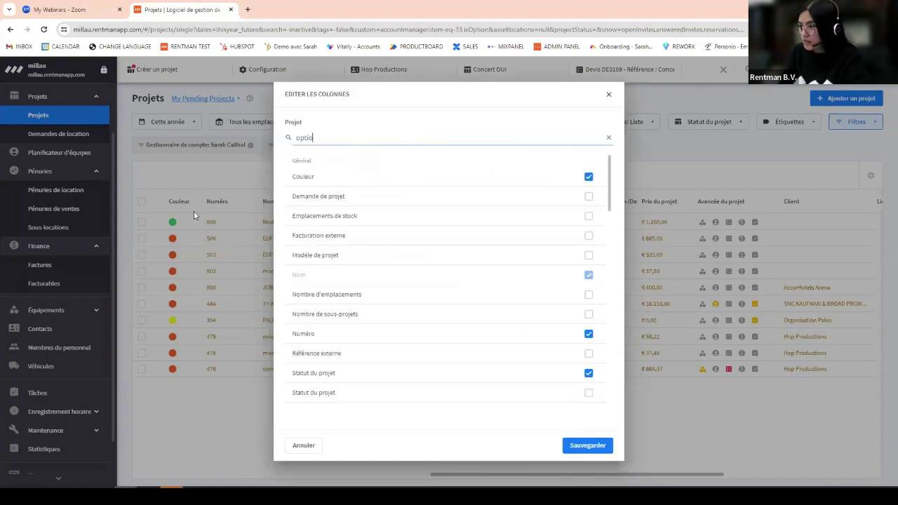
{"action": "key", "text": "BackSpace"}
{"action": "key", "text": "BackSpace"}
{"action": "key", "text": "BackSpace"}
{"action": "key", "text": "BackSpace"}
{"action": "key", "text": "BackSpace"}
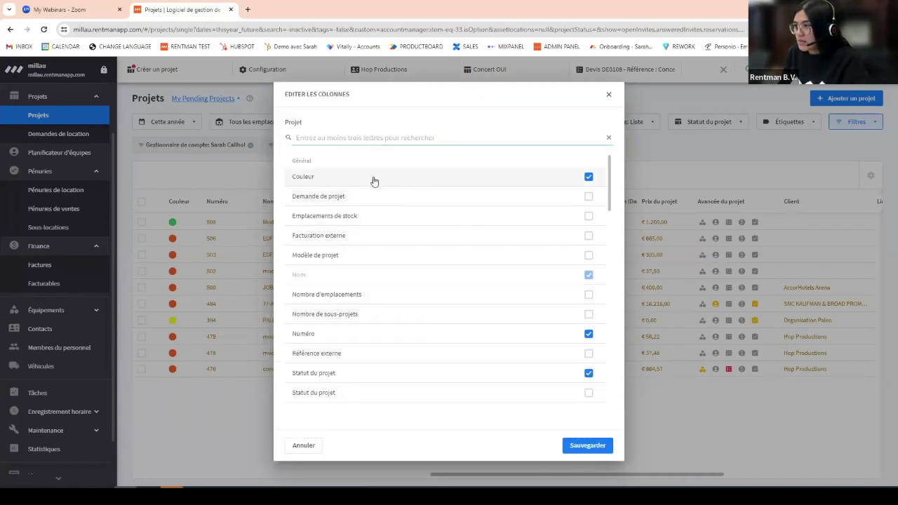
Examine the finance, planning, linked-element and system columns available for projects, and close the column editor without saving
{"action": "scroll", "coordinate": [470, 329], "scroll_direction": "down", "scroll_amount": 2}
{"action": "scroll", "coordinate": [470, 330], "scroll_direction": "down", "scroll_amount": 4}
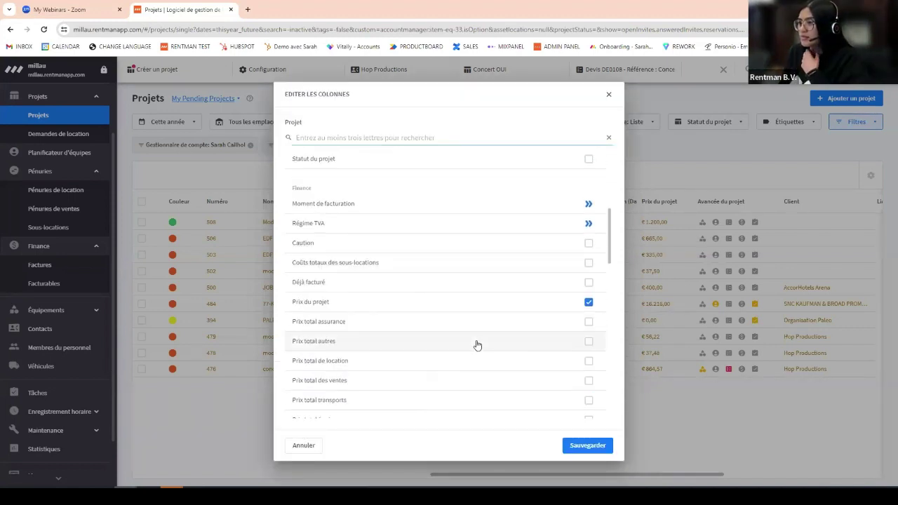
{"action": "scroll", "coordinate": [476, 344], "scroll_direction": "down", "scroll_amount": 8}
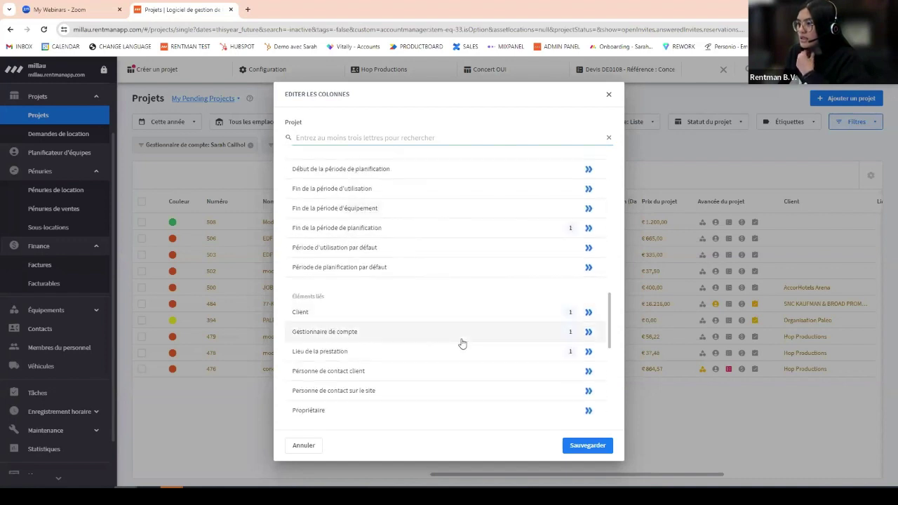
{"action": "scroll", "coordinate": [462, 343], "scroll_direction": "down", "scroll_amount": 4}
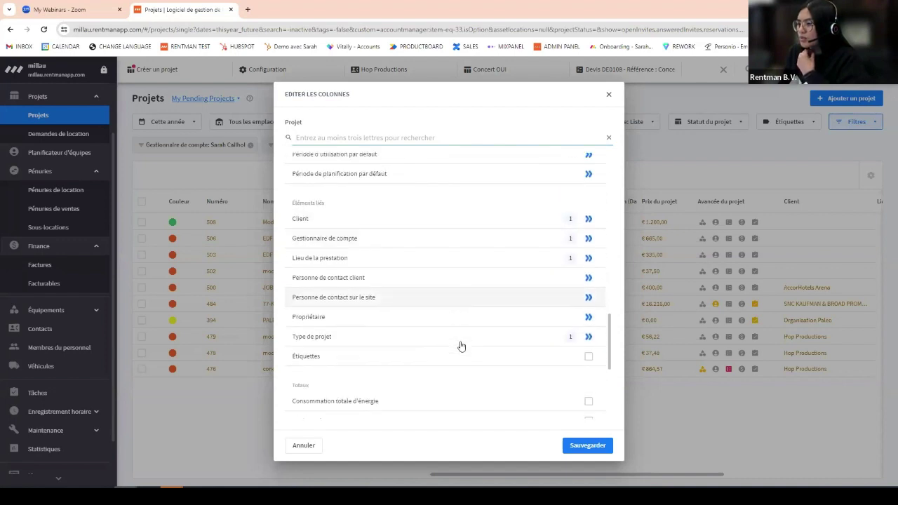
{"action": "scroll", "coordinate": [460, 344], "scroll_direction": "down", "scroll_amount": 2}
{"action": "scroll", "coordinate": [459, 345], "scroll_direction": "down", "scroll_amount": 1}
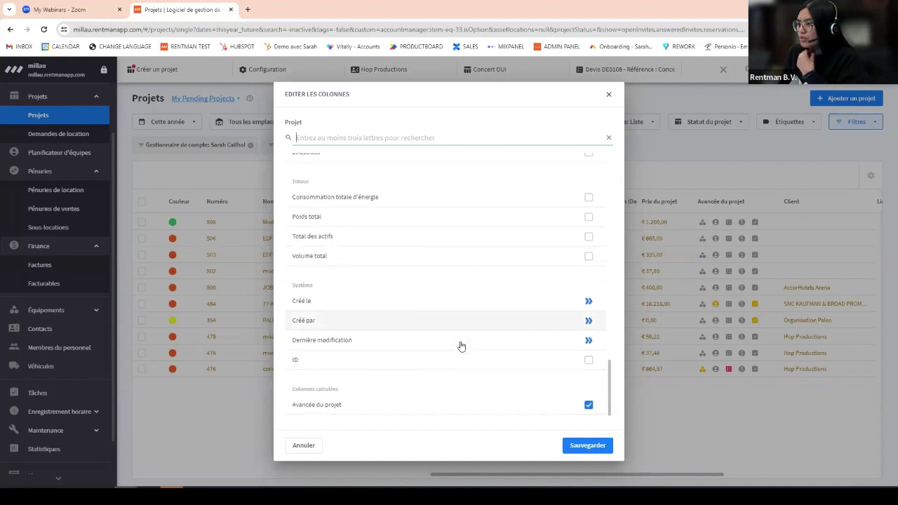
{"action": "scroll", "coordinate": [458, 364], "scroll_direction": "up", "scroll_amount": 4}
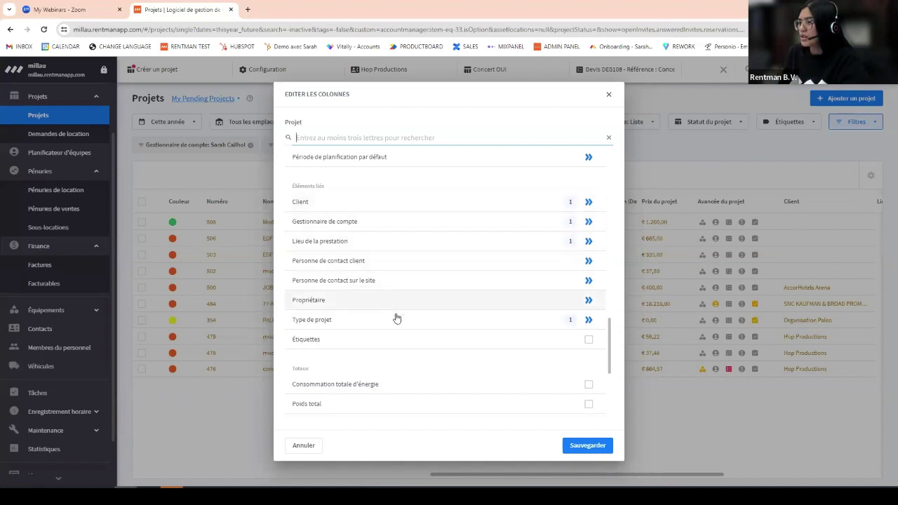
{"action": "scroll", "coordinate": [403, 317], "scroll_direction": "up", "scroll_amount": 3}
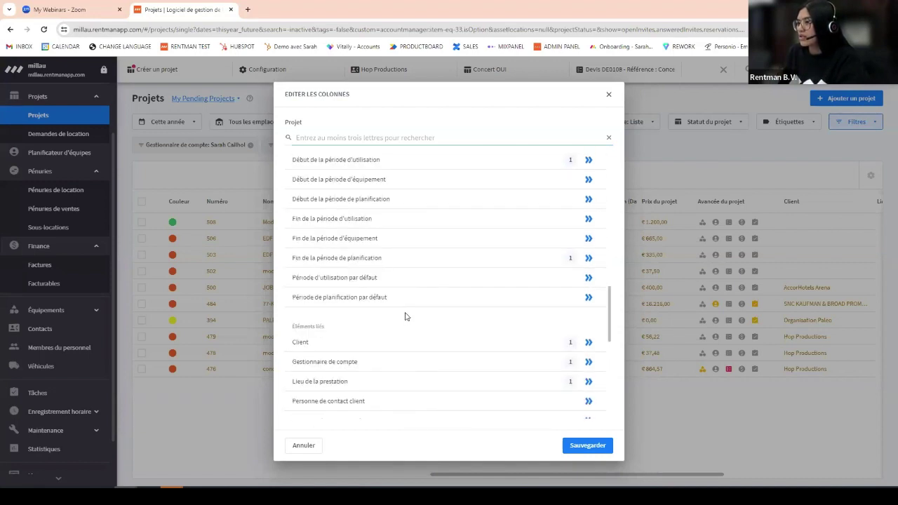
{"action": "scroll", "coordinate": [404, 317], "scroll_direction": "up", "scroll_amount": 2}
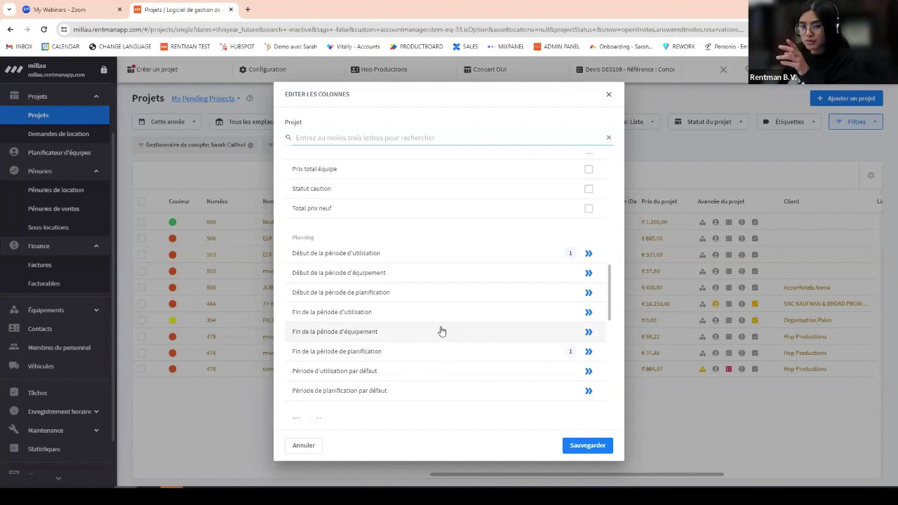
{"action": "left_click", "coordinate": [608, 94]}
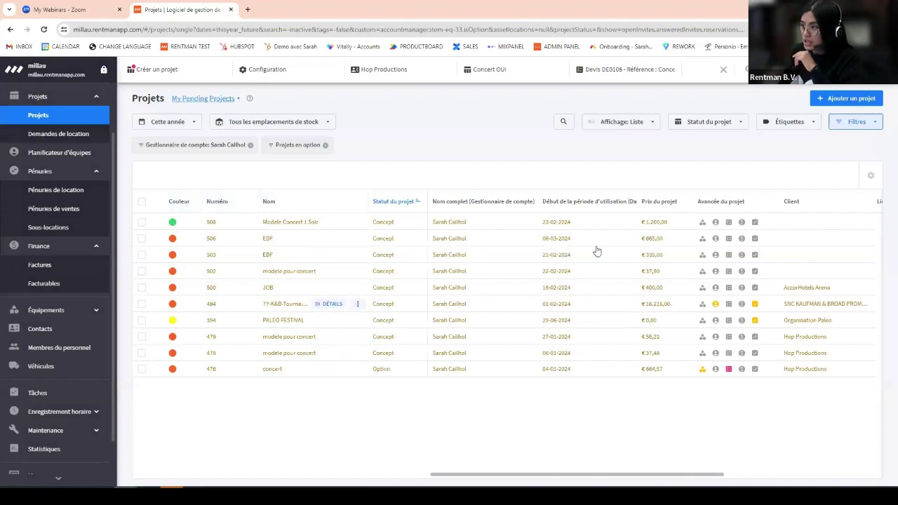
Sort the pending projects in ascending order by Début de la période d'utilisation
{"action": "left_click", "coordinate": [613, 208]}
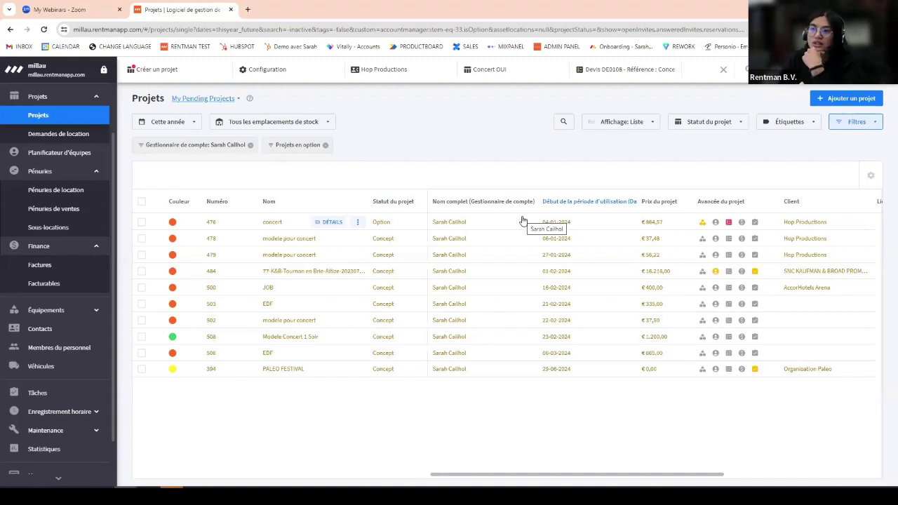
Reopen the Concert OUI project and view its "relancer le devis" task in the general details
{"action": "left_click", "coordinate": [493, 73]}
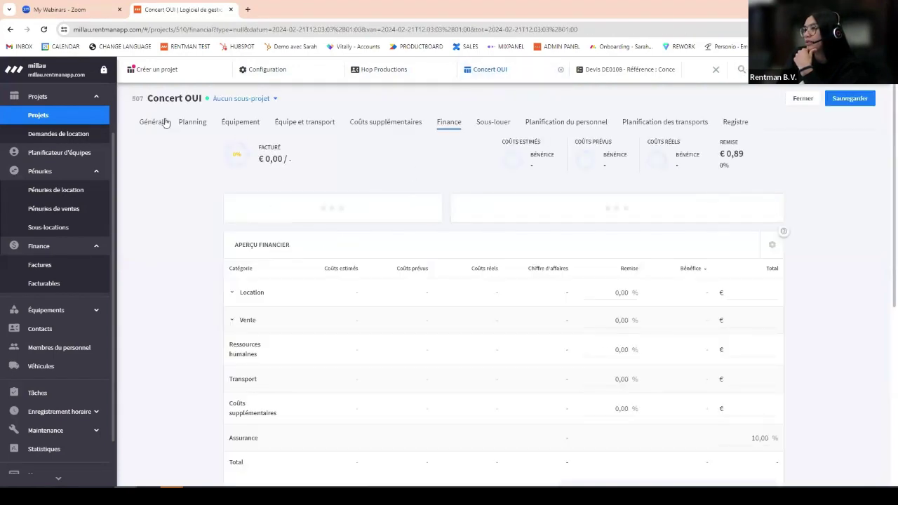
{"action": "left_click", "coordinate": [162, 123]}
{"action": "scroll", "coordinate": [350, 365], "scroll_direction": "down", "scroll_amount": 5}
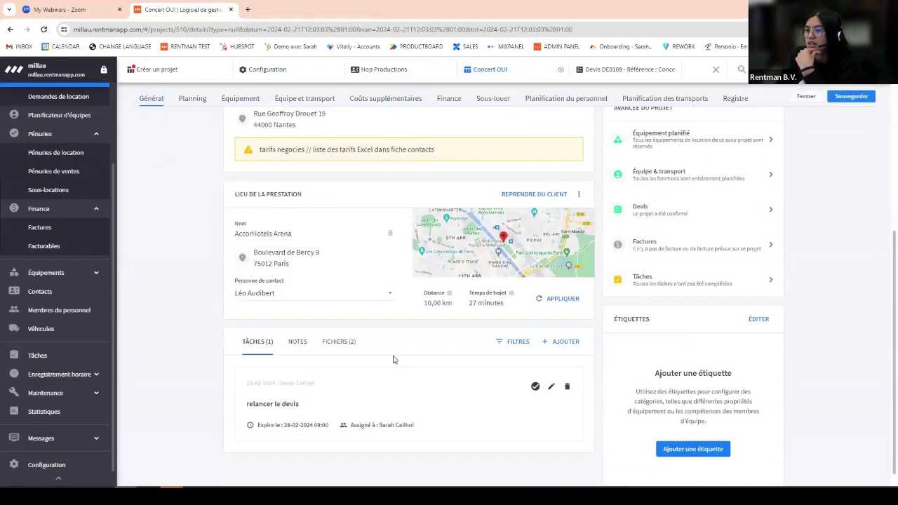
{"action": "left_click_drag", "start_coordinate": [246, 392], "coordinate": [250, 392]}
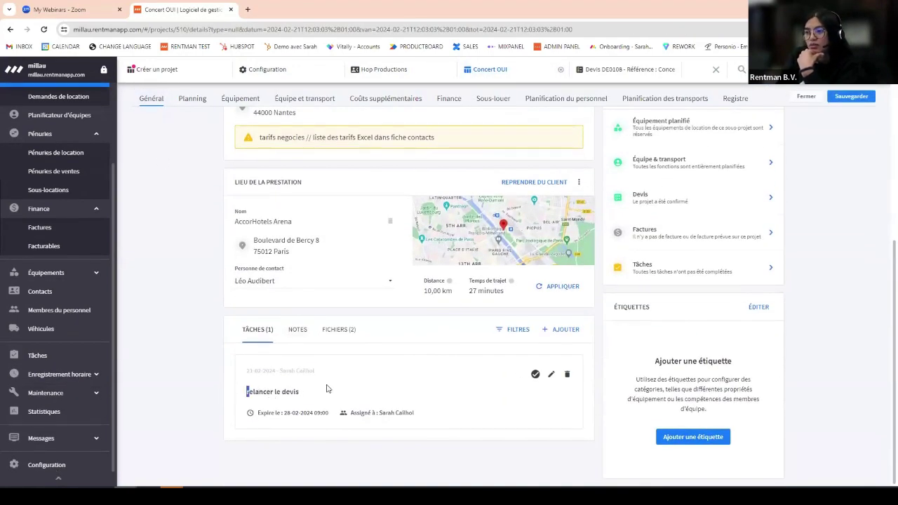
{"action": "left_click", "coordinate": [277, 390]}
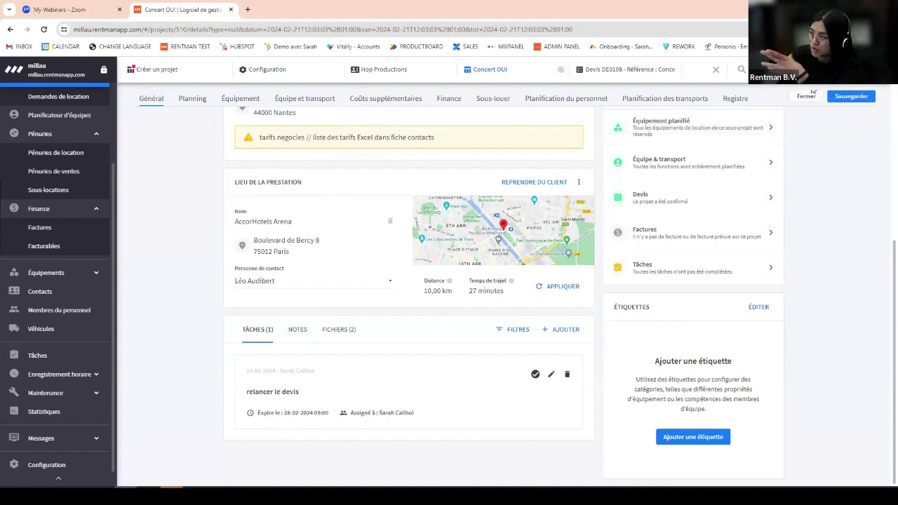
Show the dashboard and view the Concert OUI task in its Tâches widget
{"action": "scroll", "coordinate": [42, 136], "scroll_direction": "up", "scroll_amount": 3}
{"action": "left_click", "coordinate": [84, 94]}
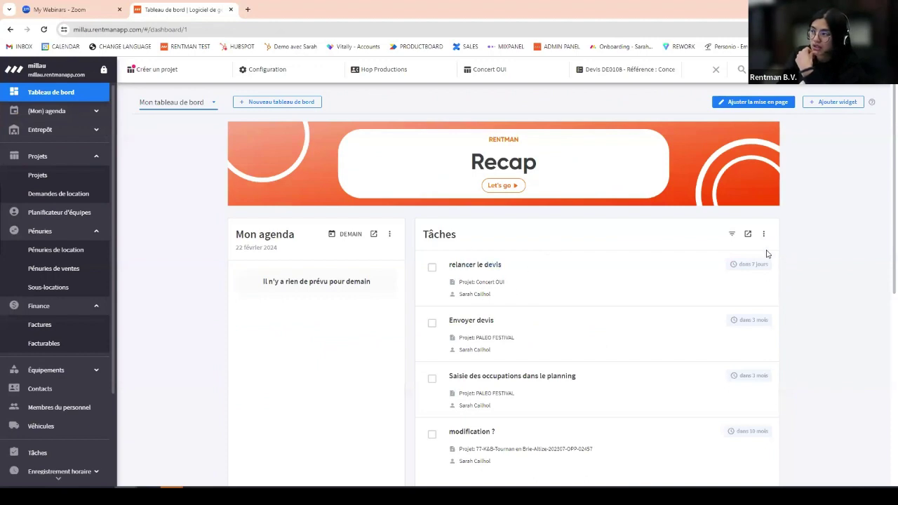
{"action": "left_click_drag", "start_coordinate": [474, 282], "coordinate": [533, 287]}
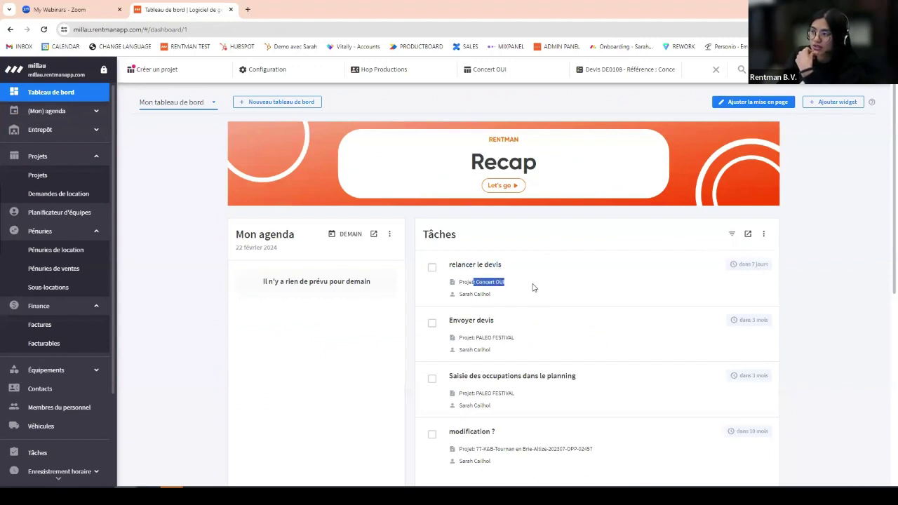
View the full task list, checking the general details of Concert OUI in between
{"action": "left_click", "coordinate": [35, 457]}
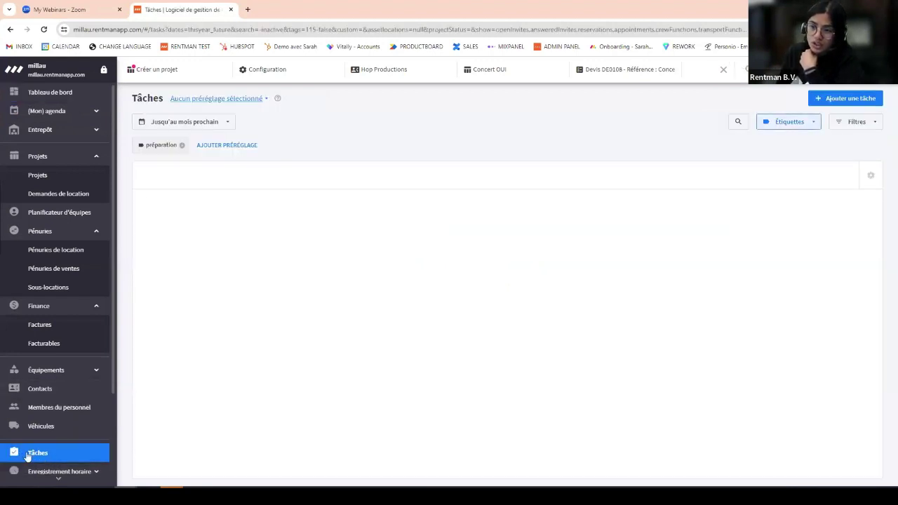
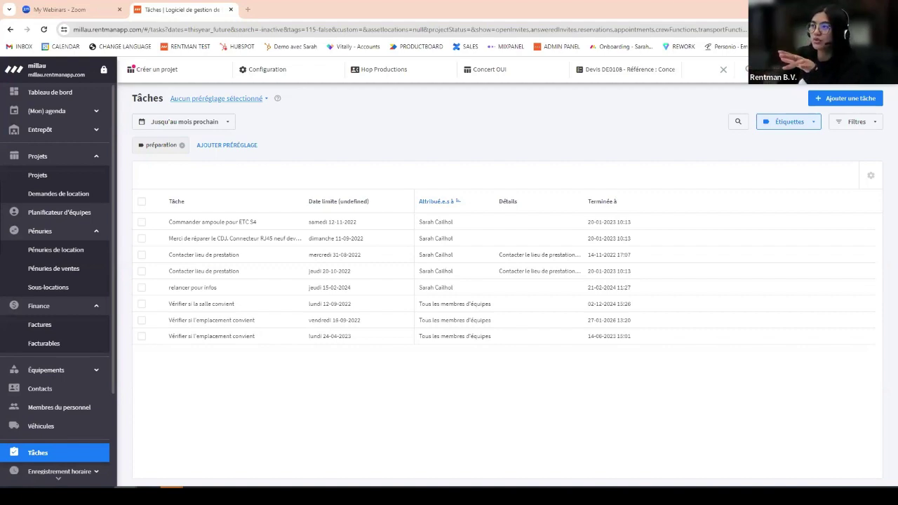
{"action": "left_click", "coordinate": [531, 78]}
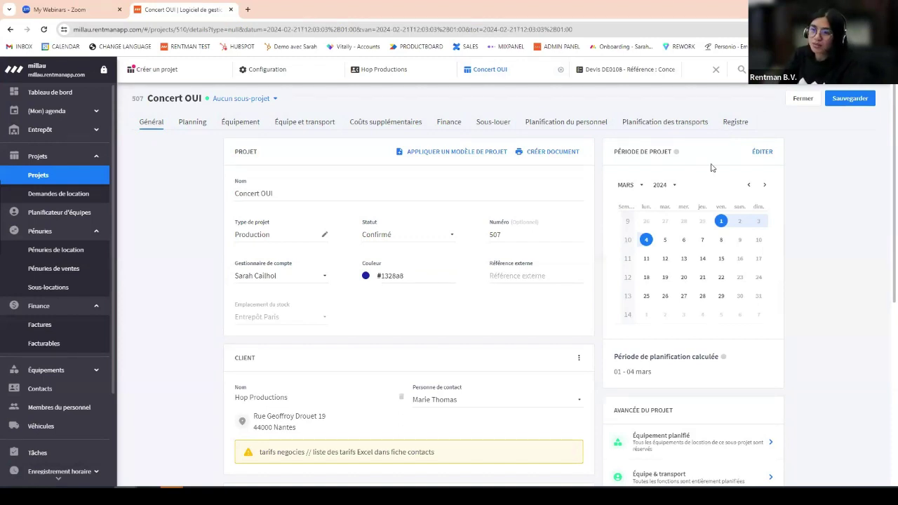
{"action": "left_click", "coordinate": [26, 459]}
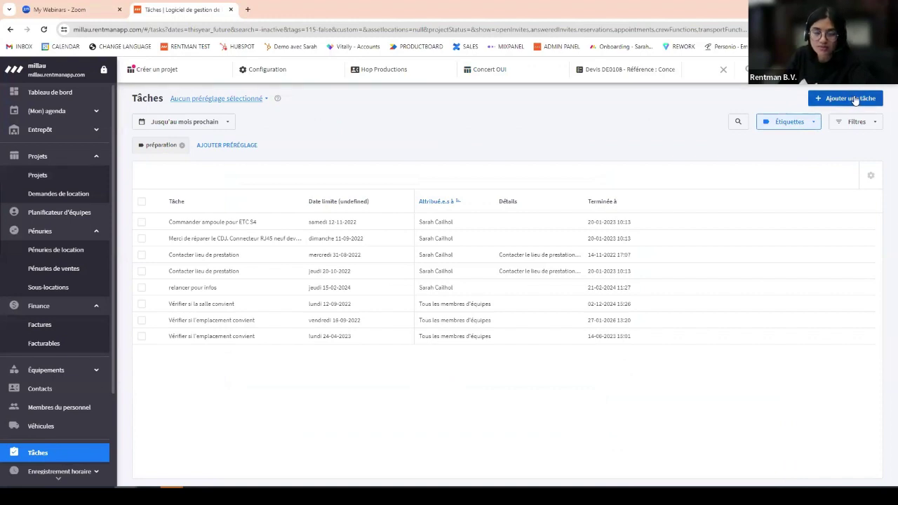
Return to the project list and remove its Projets en option and account manager filters
{"action": "left_click", "coordinate": [35, 175]}
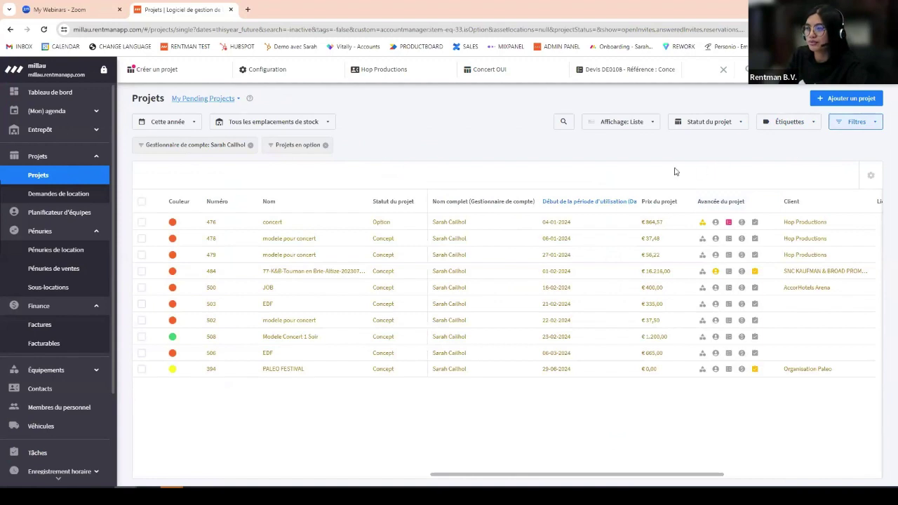
{"action": "left_click", "coordinate": [325, 145]}
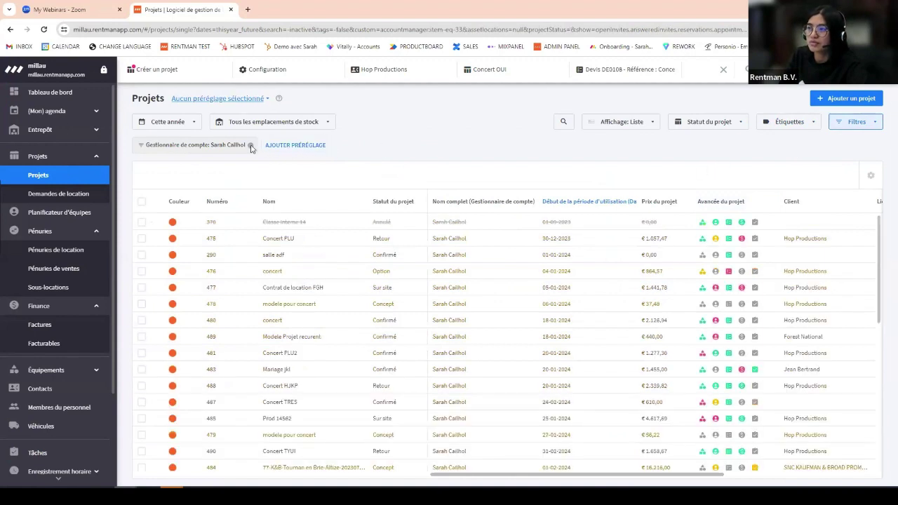
{"action": "left_click", "coordinate": [250, 146]}
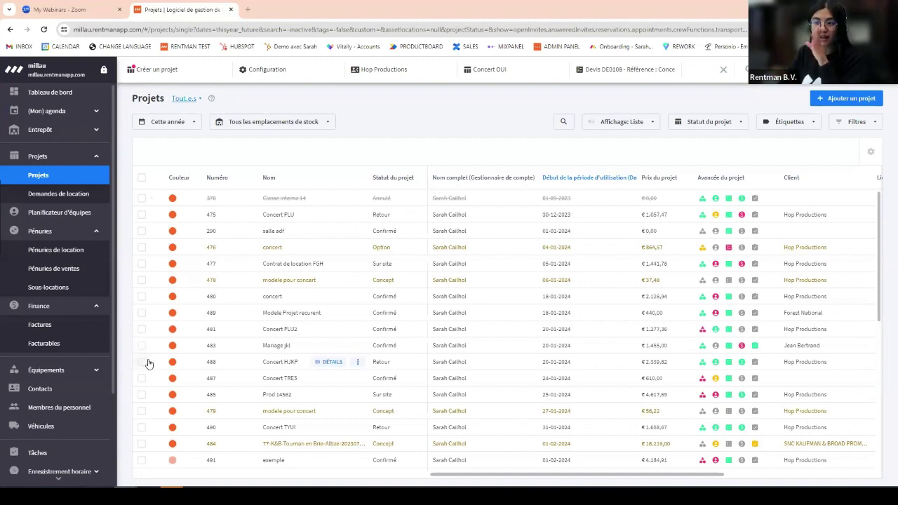
Open a new contact form and examine its company, contact details and visiting address fields
{"action": "left_click", "coordinate": [50, 390]}
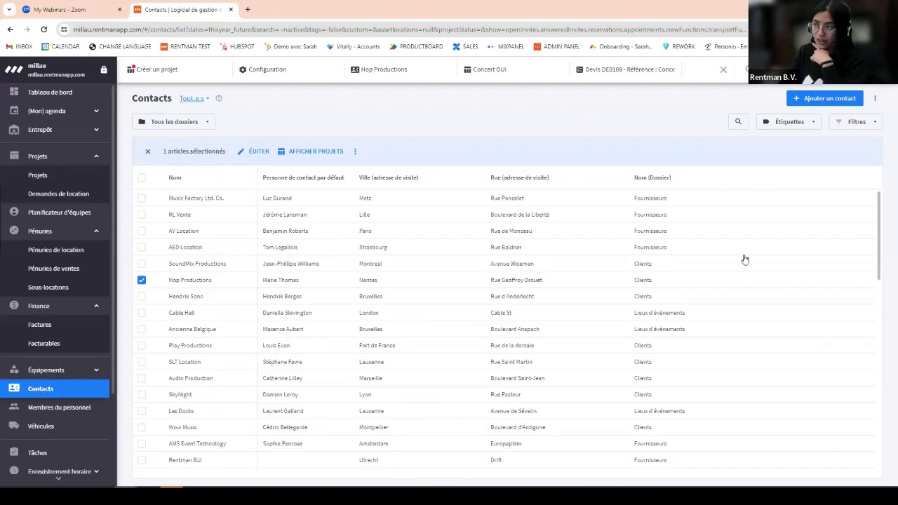
{"action": "left_click", "coordinate": [828, 101]}
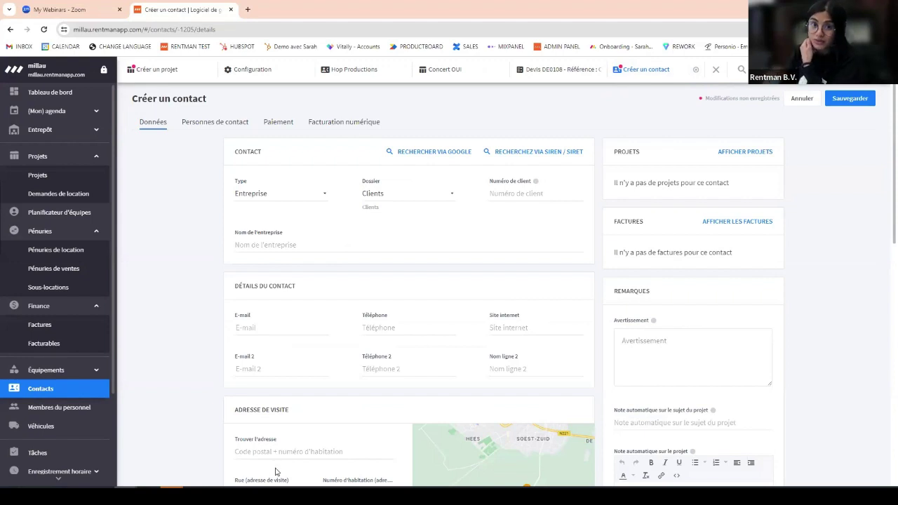
{"action": "left_click", "coordinate": [284, 244]}
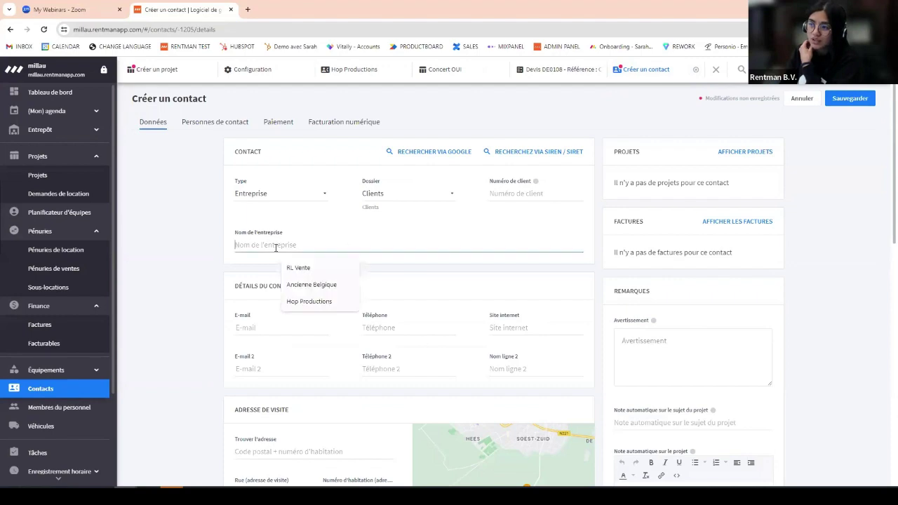
{"action": "scroll", "coordinate": [287, 351], "scroll_direction": "down", "scroll_amount": 4}
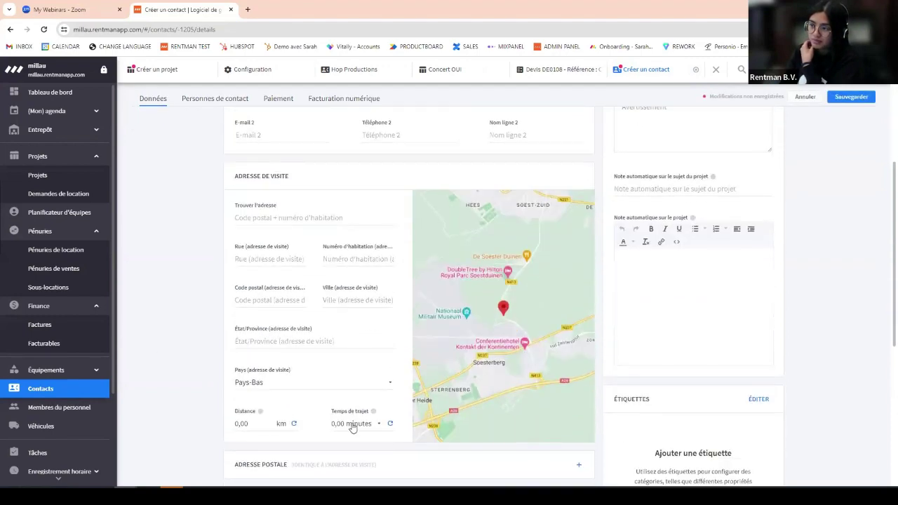
{"action": "scroll", "coordinate": [353, 428], "scroll_direction": "up", "scroll_amount": 5}
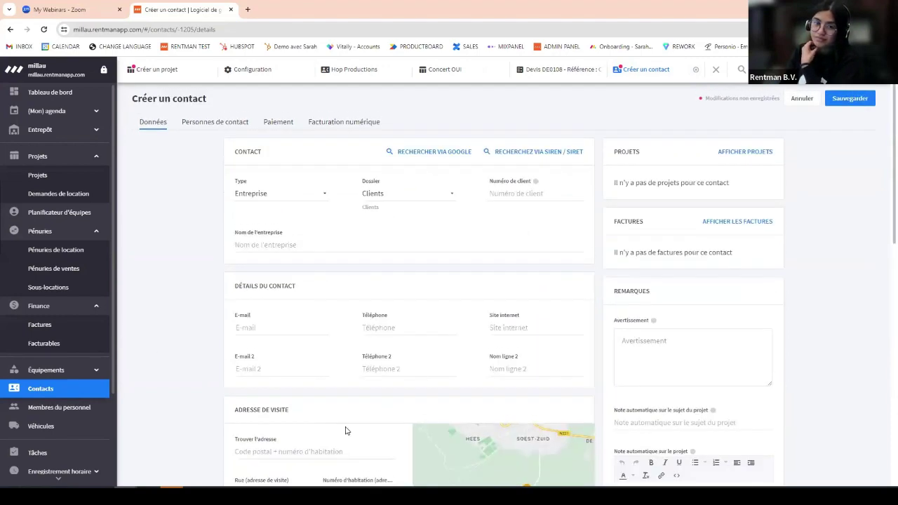